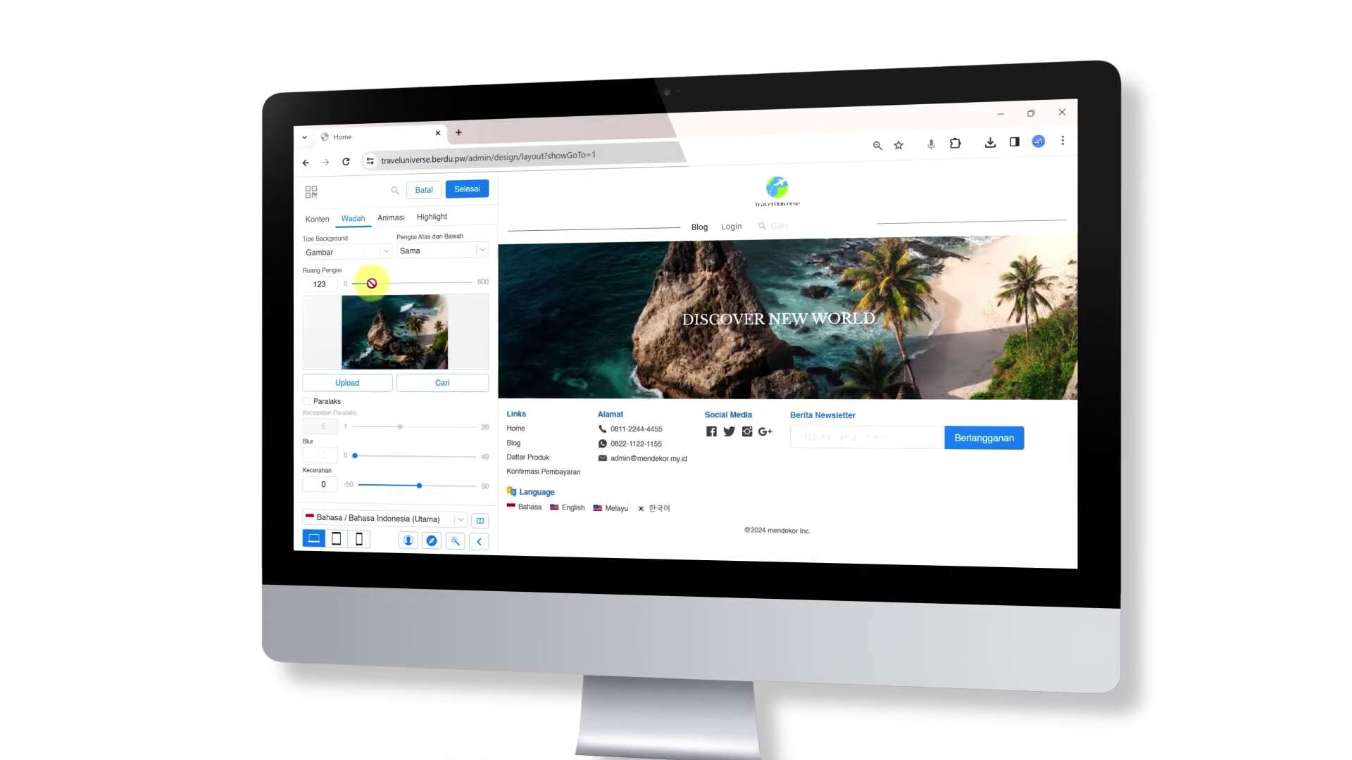
# Drag the Ruang Pengisi padding slider so the hero banner image stands taller
pyautogui.moveTo(381, 283); pyautogui.dragTo(383, 283)
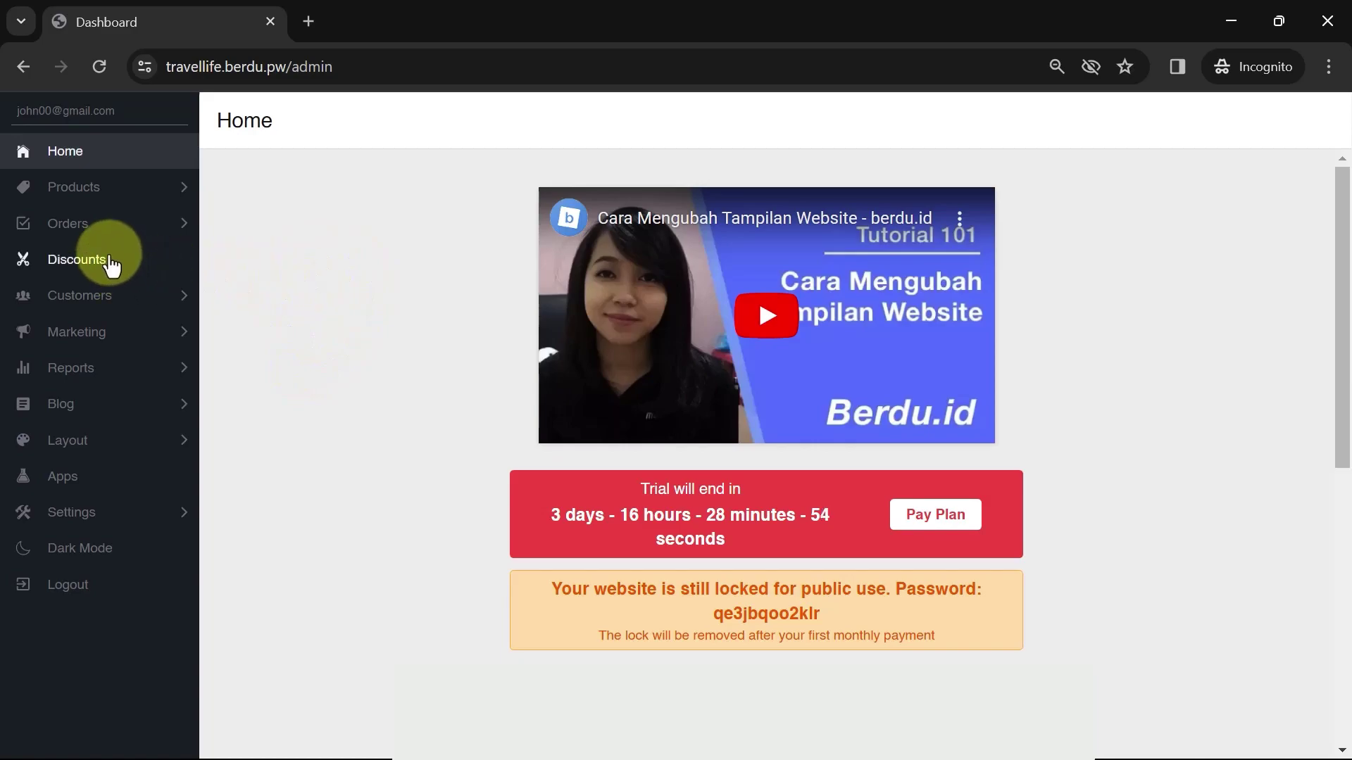
# Start a new product and upload the three honeymoon beach photos
pyautogui.click(99, 197)
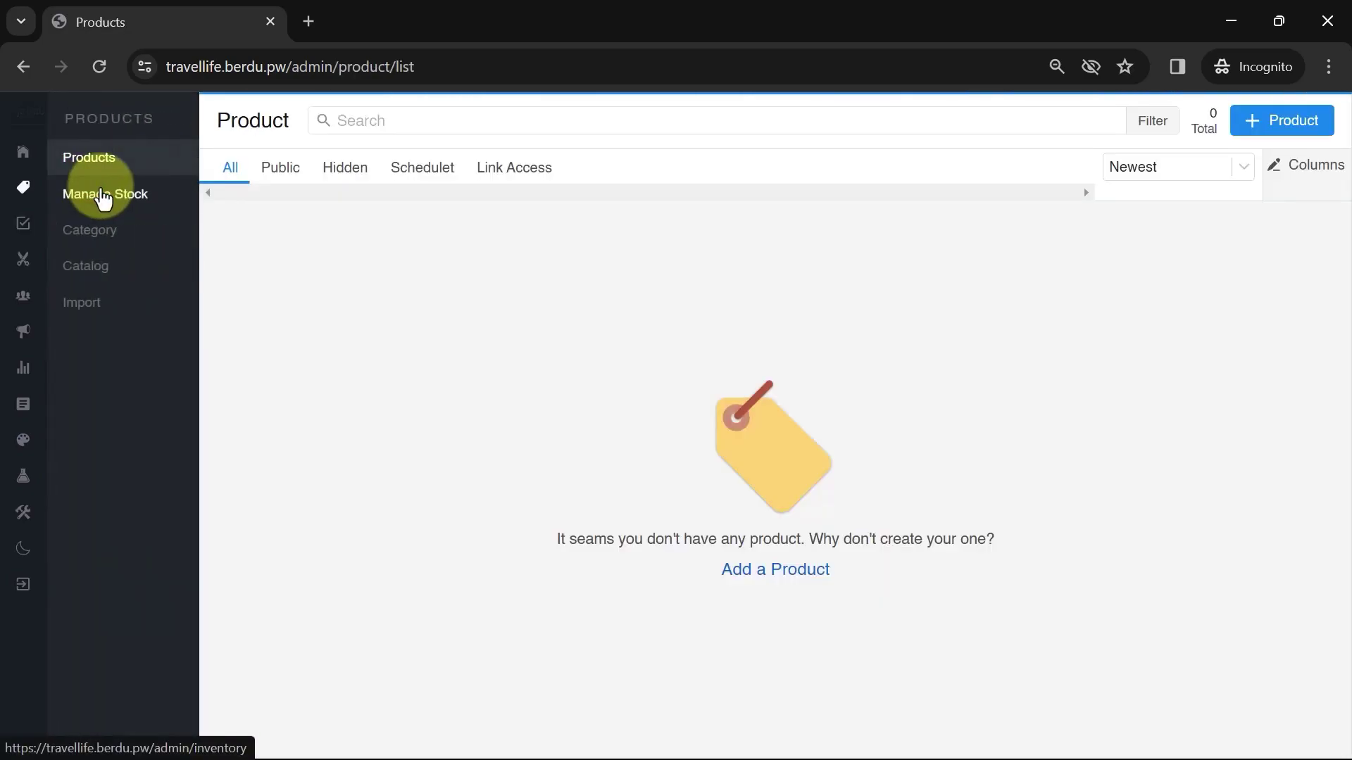
pyautogui.click(1256, 129)
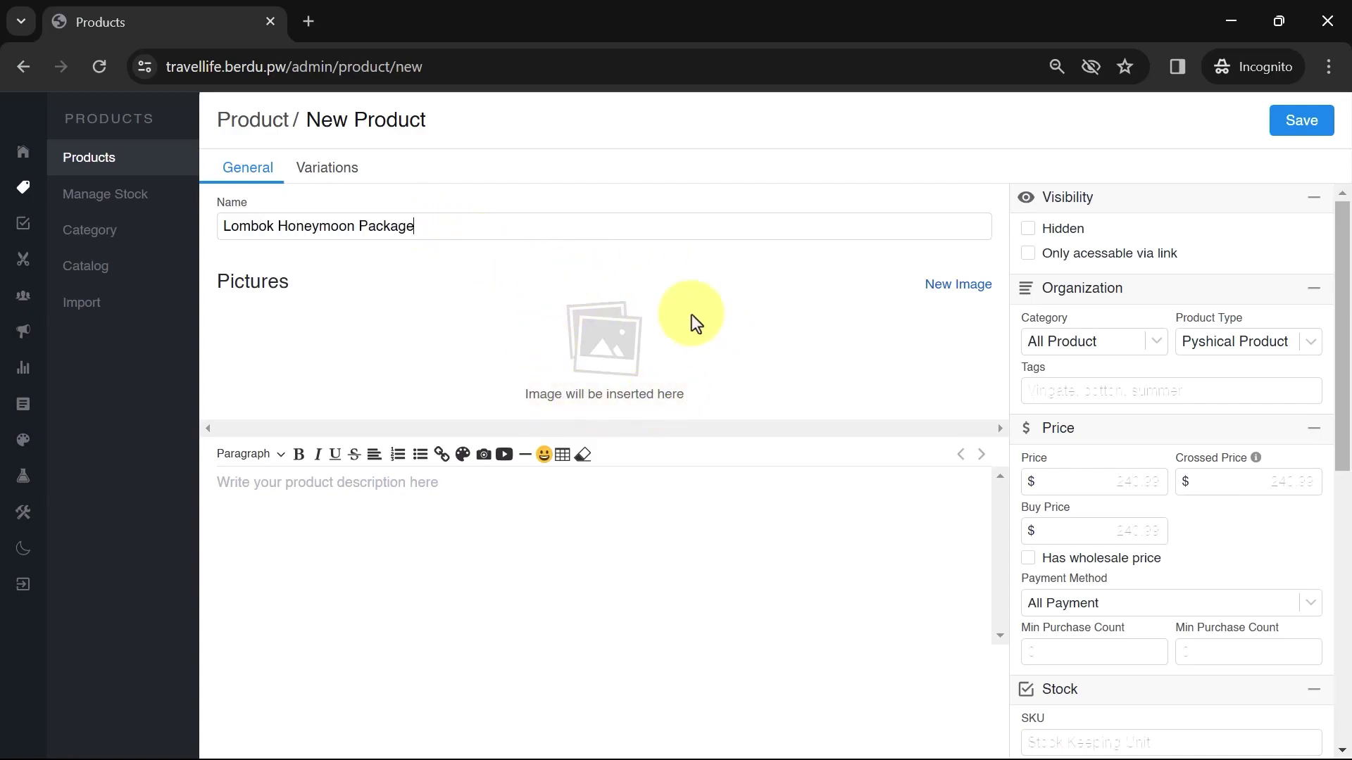
pyautogui.click(950, 287)
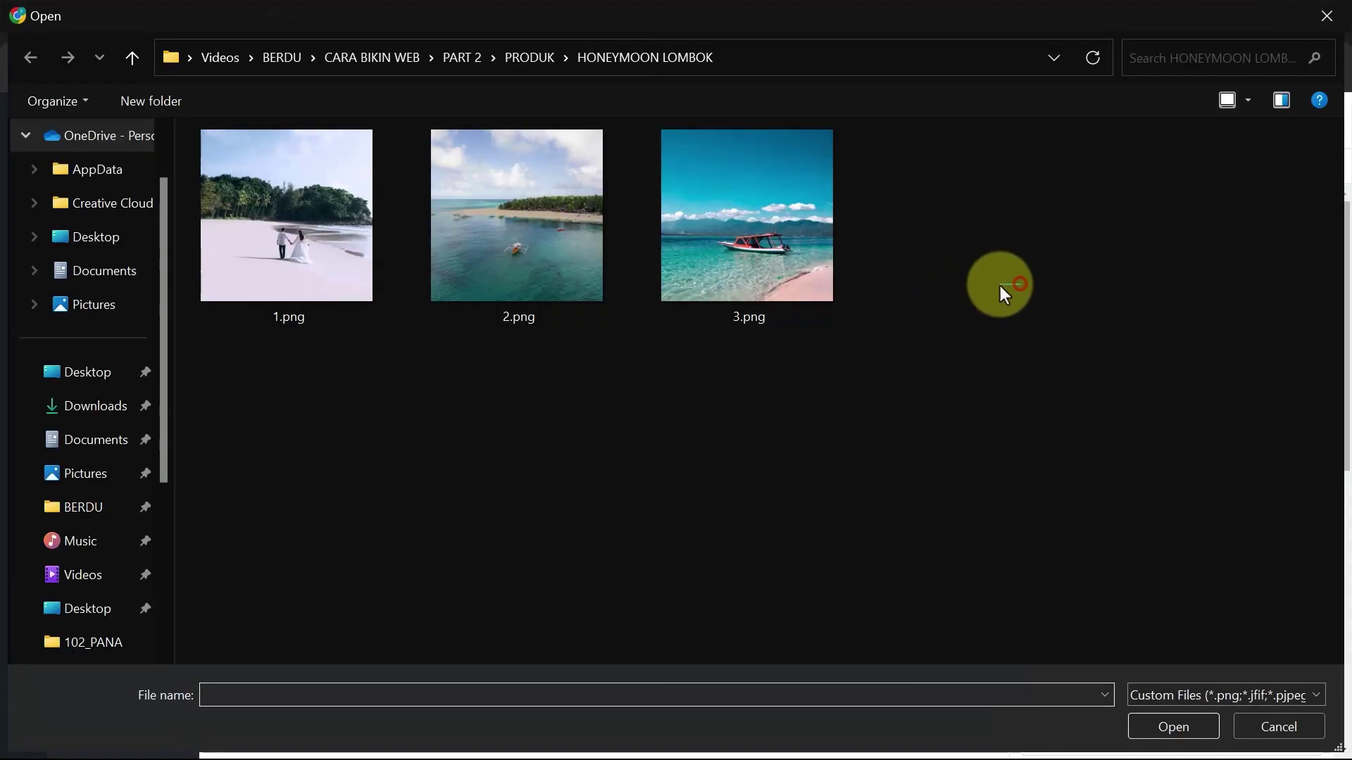
pyautogui.moveTo(976, 286); pyautogui.dragTo(318, 277)
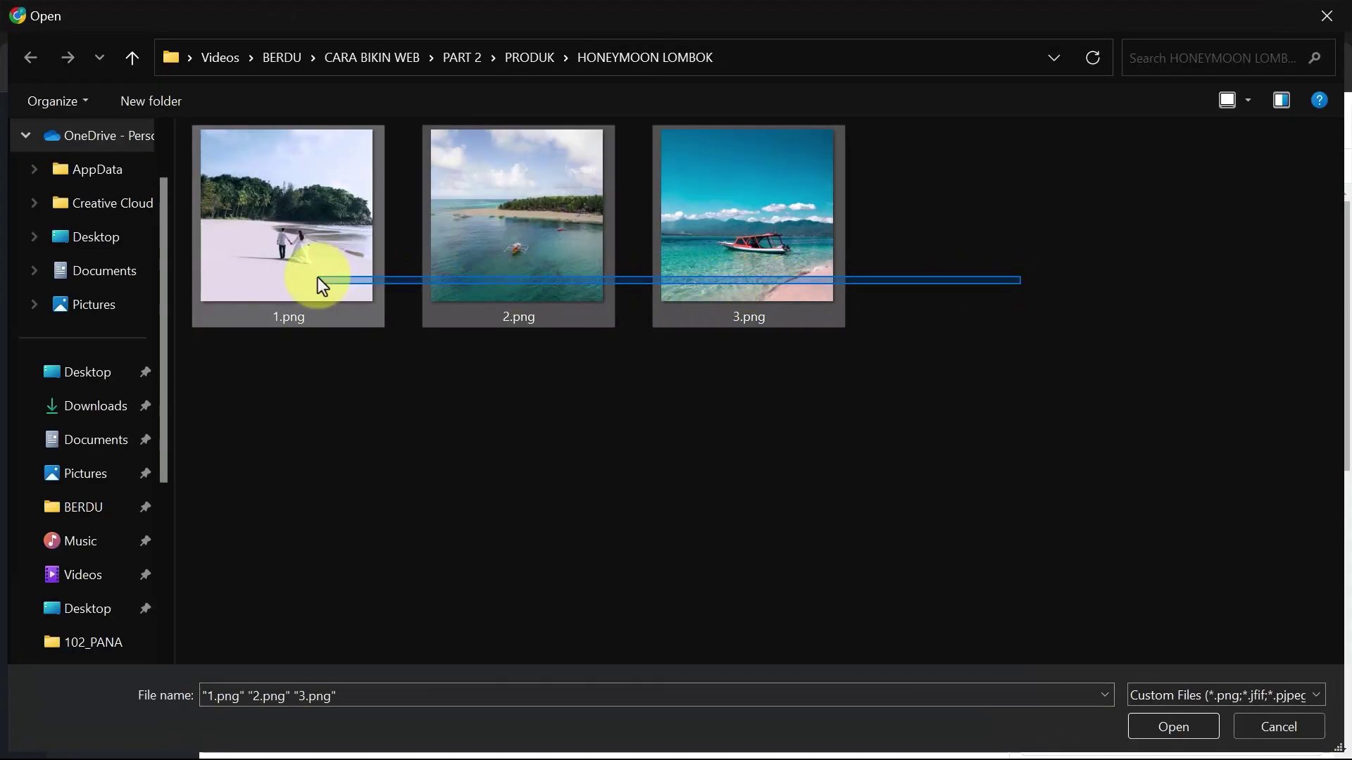
pyautogui.click(1186, 721)
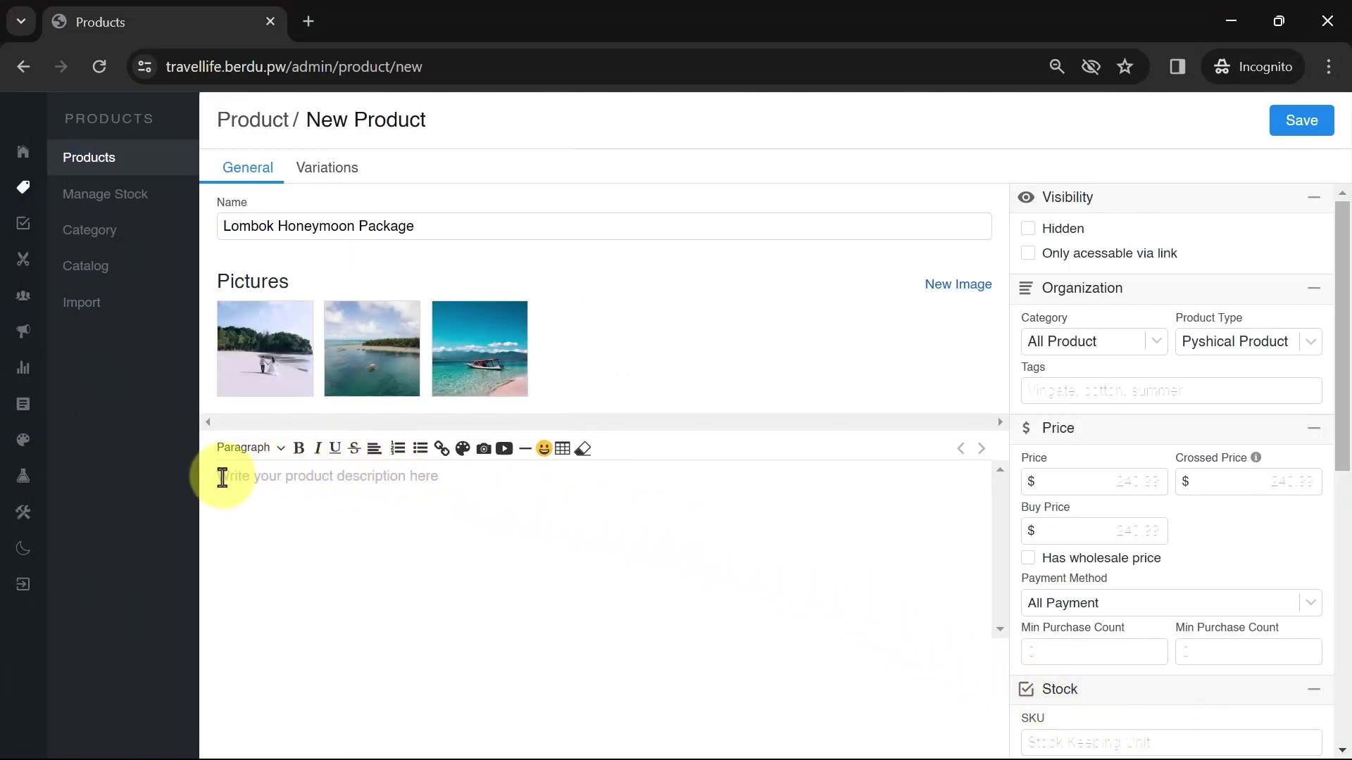
# Paste the honeymoon description, adding blank lines after the intro and the Duration line
pyautogui.hotkey('ctrl', 'v')
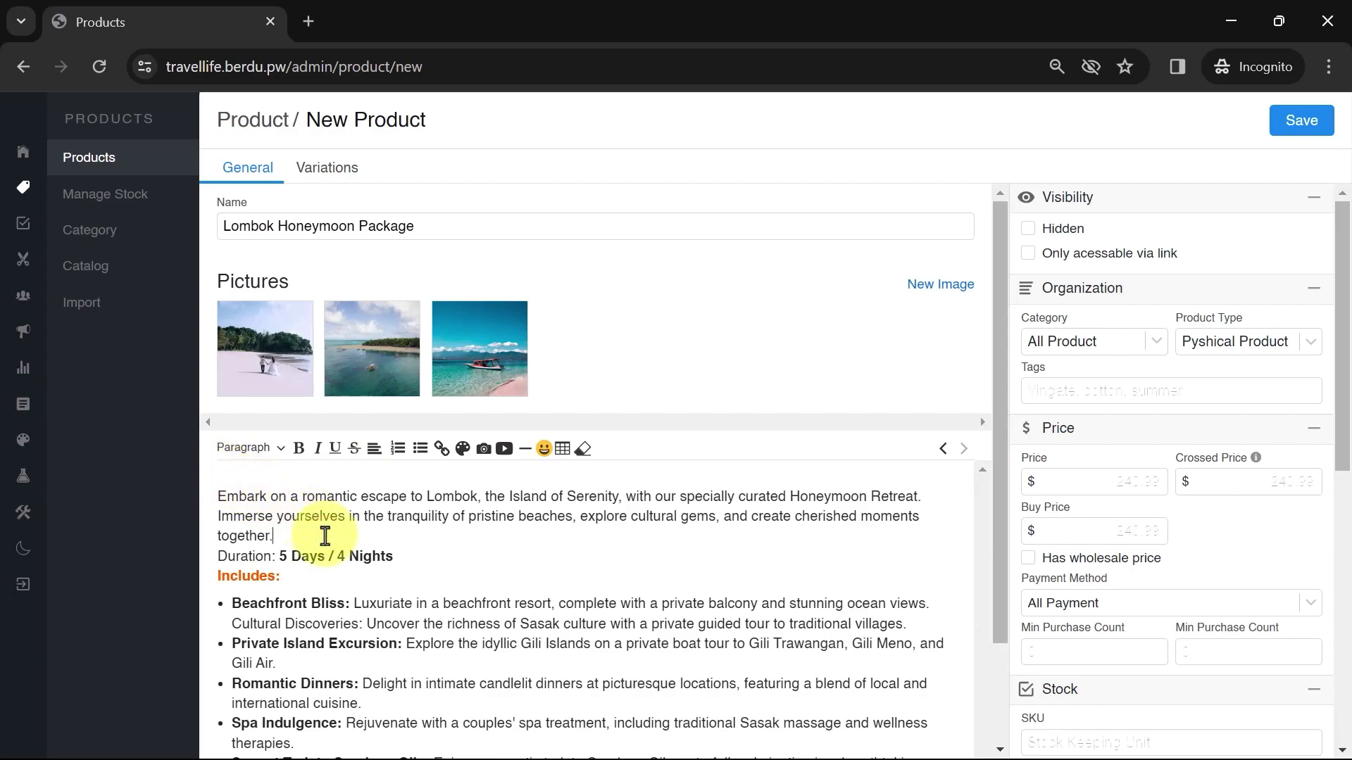
pyautogui.press('Return')
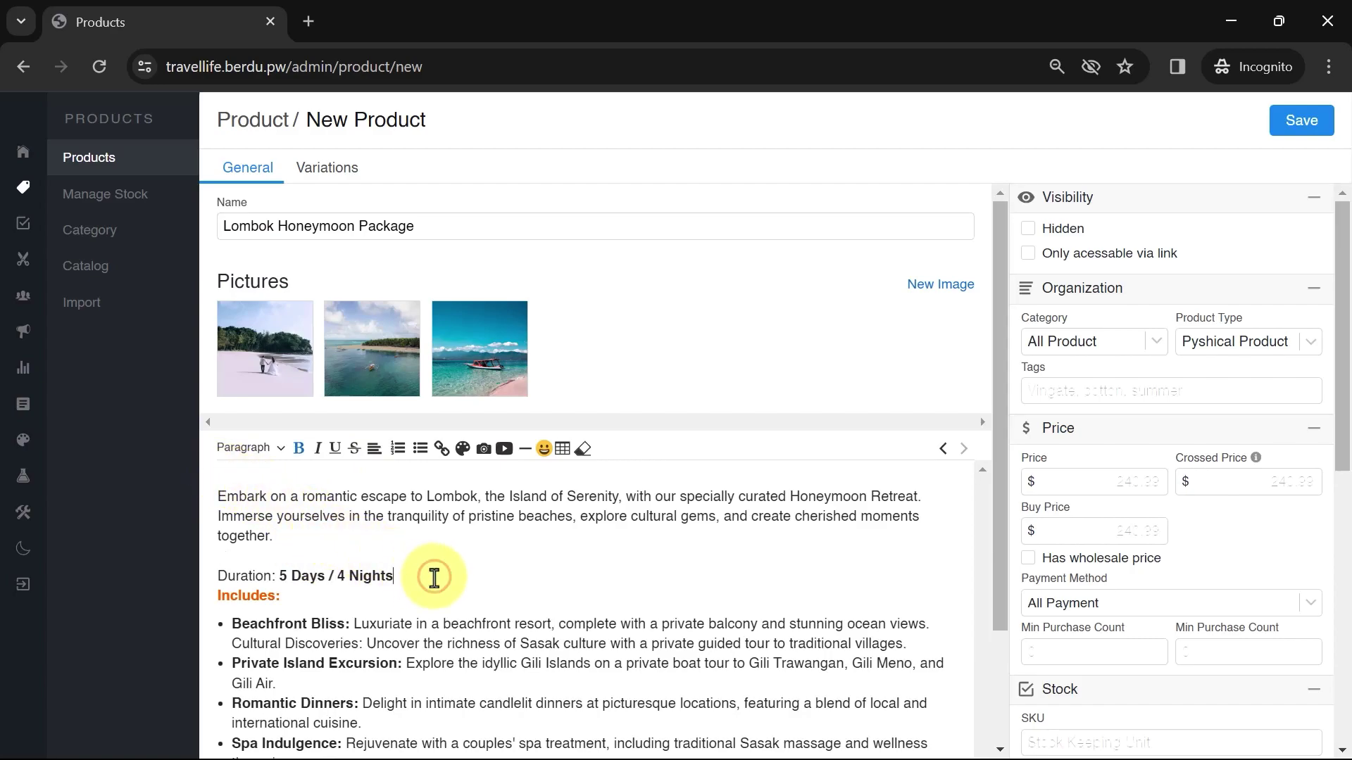
pyautogui.press('Return')
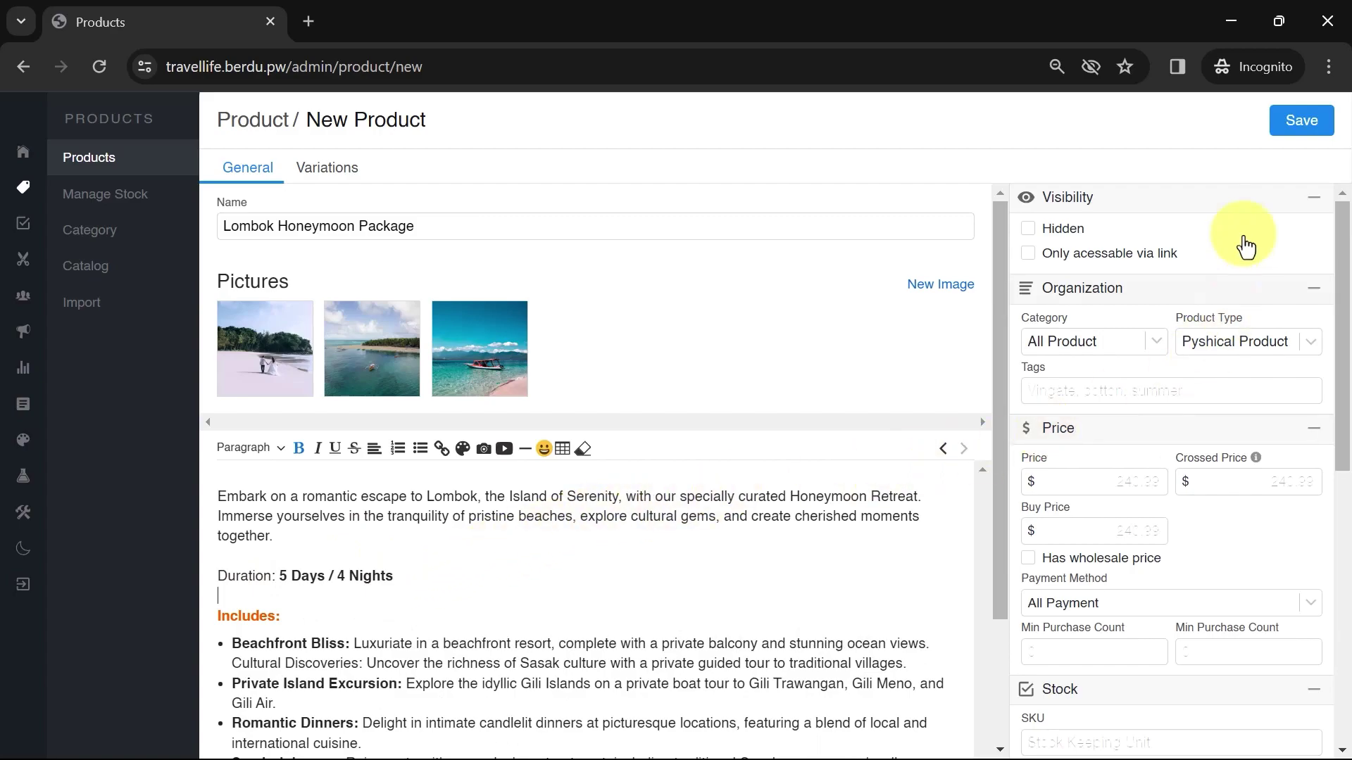
# Create a new TRAVEL product category
pyautogui.click(1121, 341)
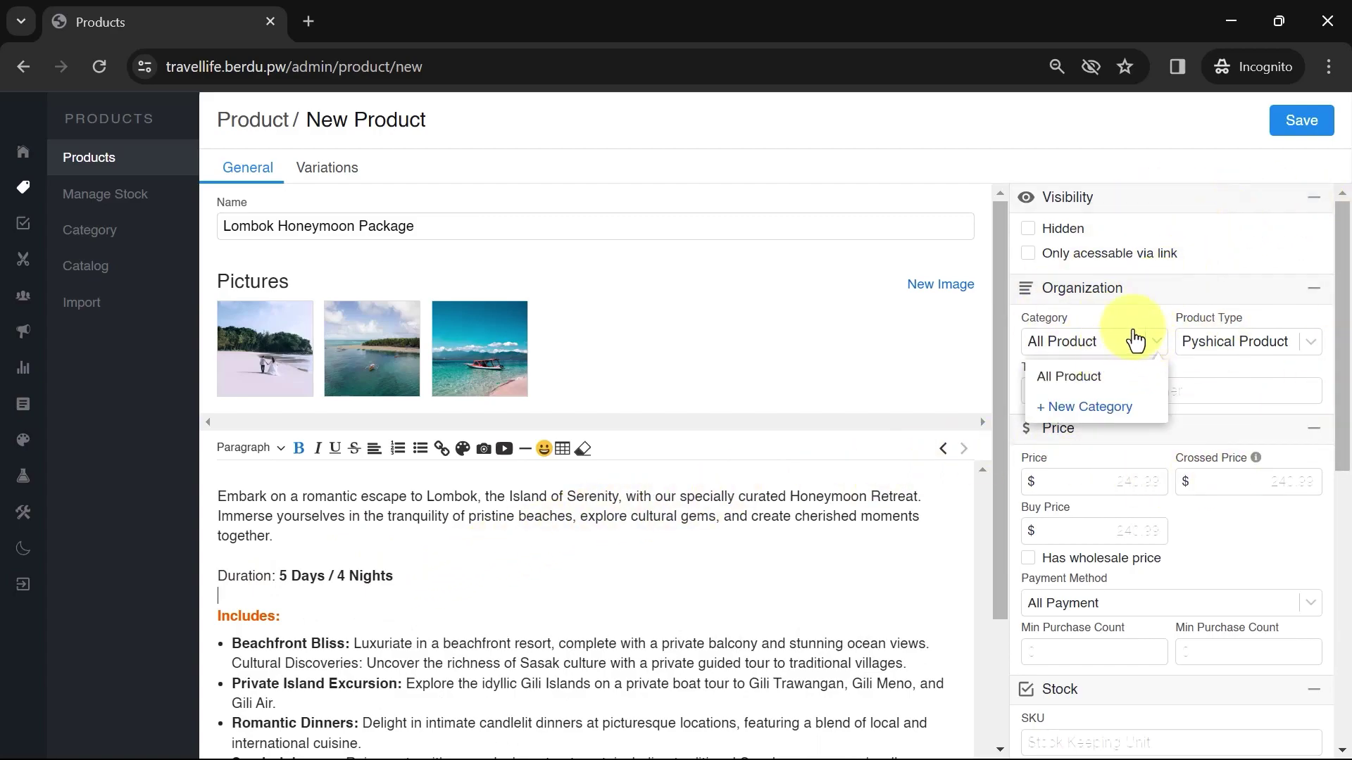
pyautogui.click(1074, 404)
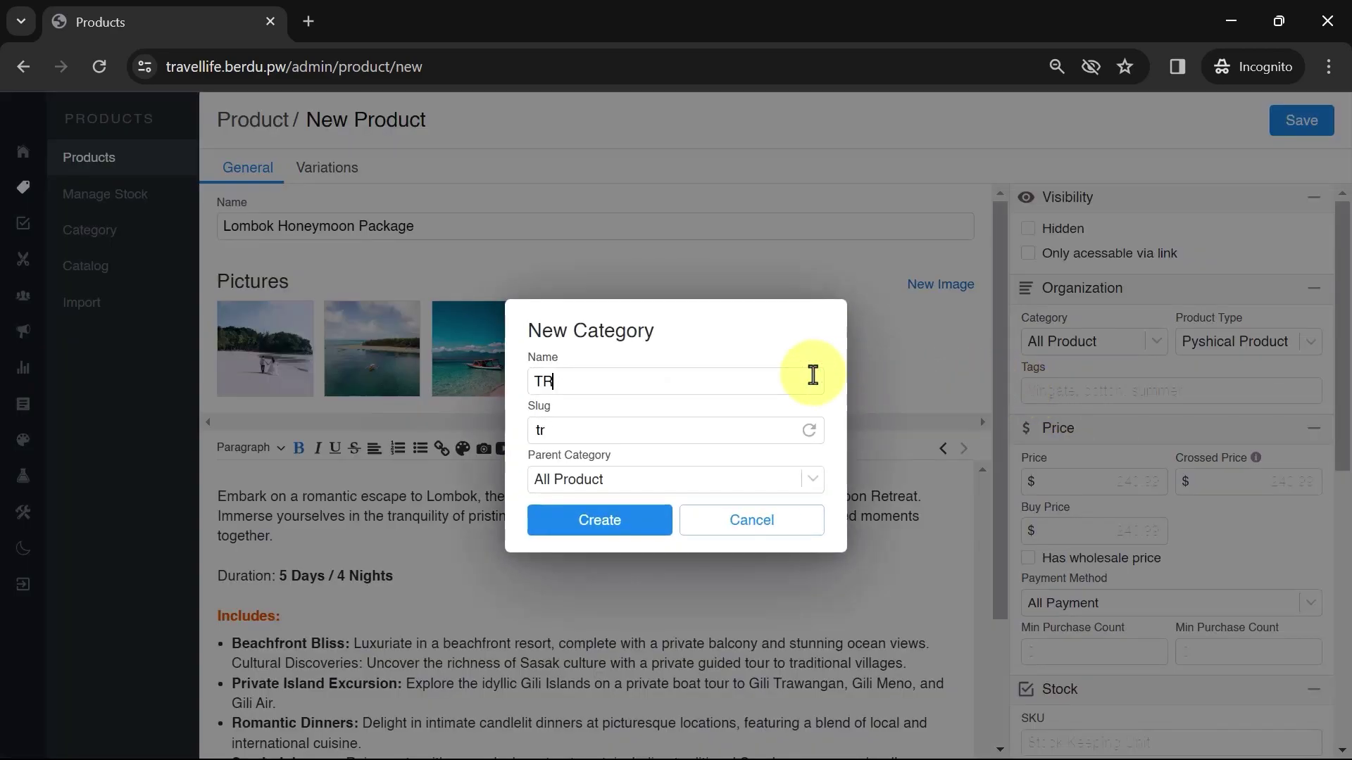
pyautogui.click(642, 526)
pyautogui.click(1063, 343)
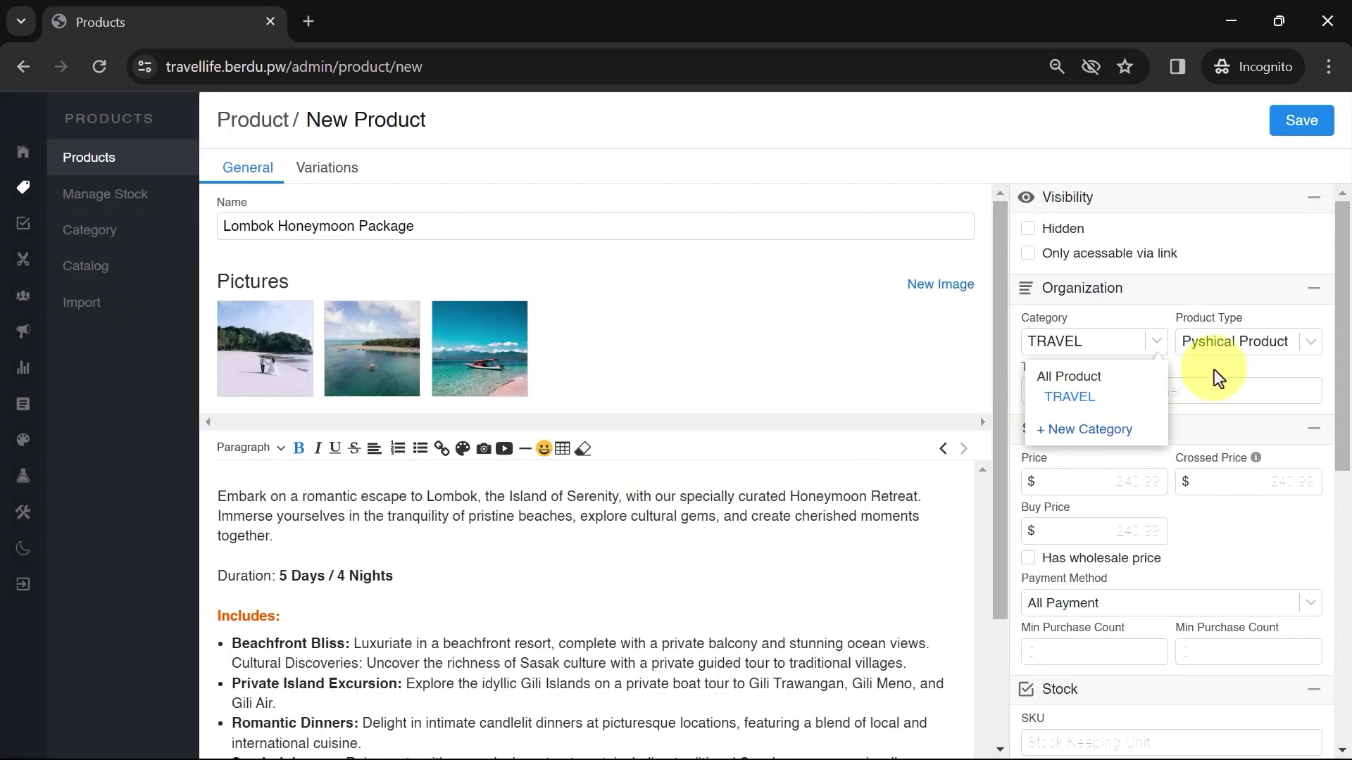
pyautogui.click(1098, 343)
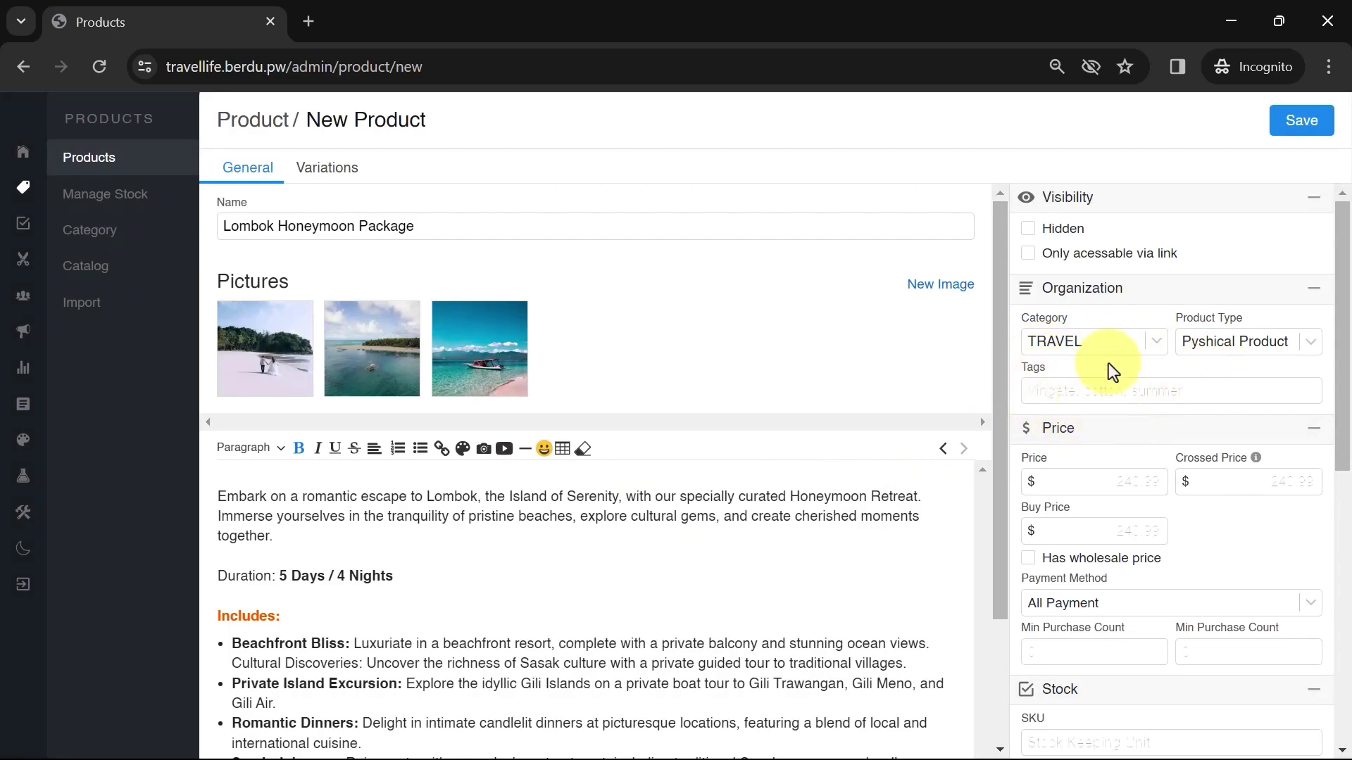
# Keep TRAVEL as the category and set the product type to Digital Product
pyautogui.click(1108, 341)
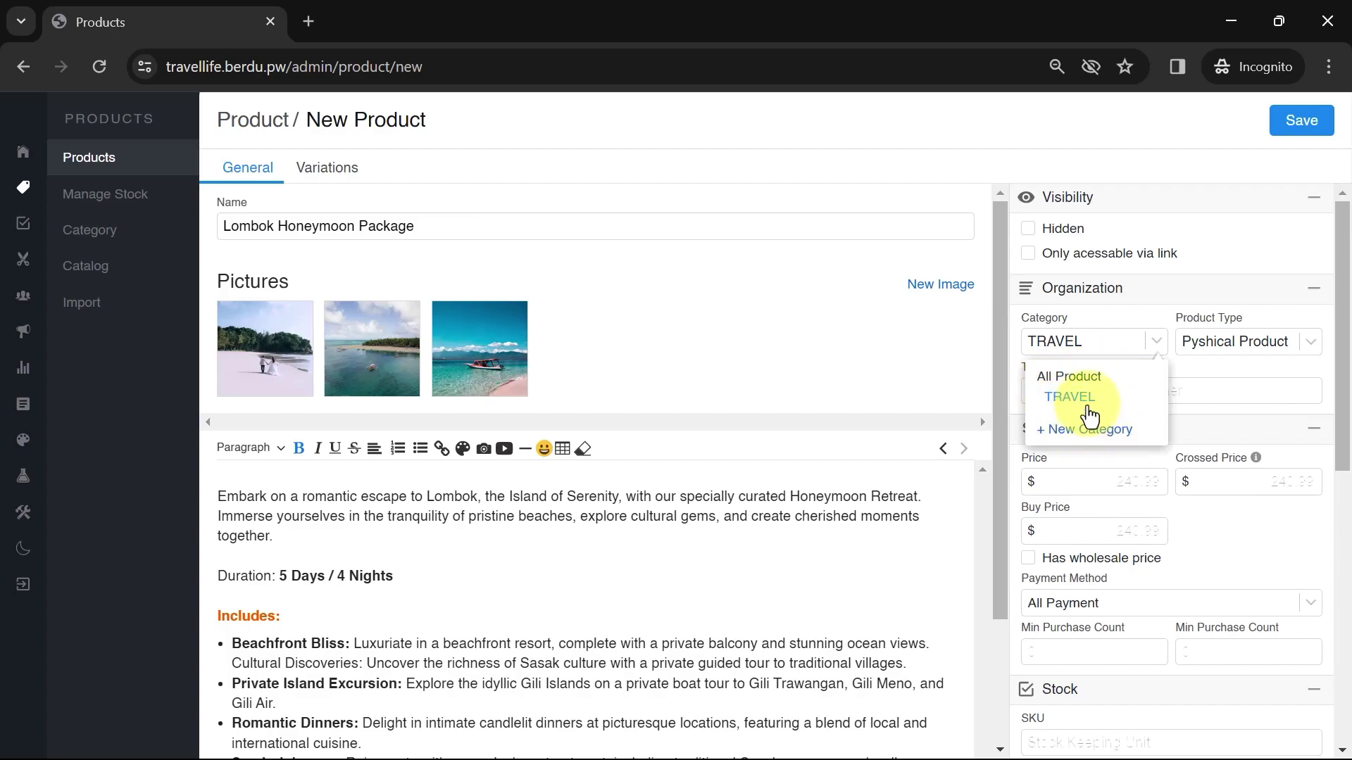
pyautogui.click(1084, 399)
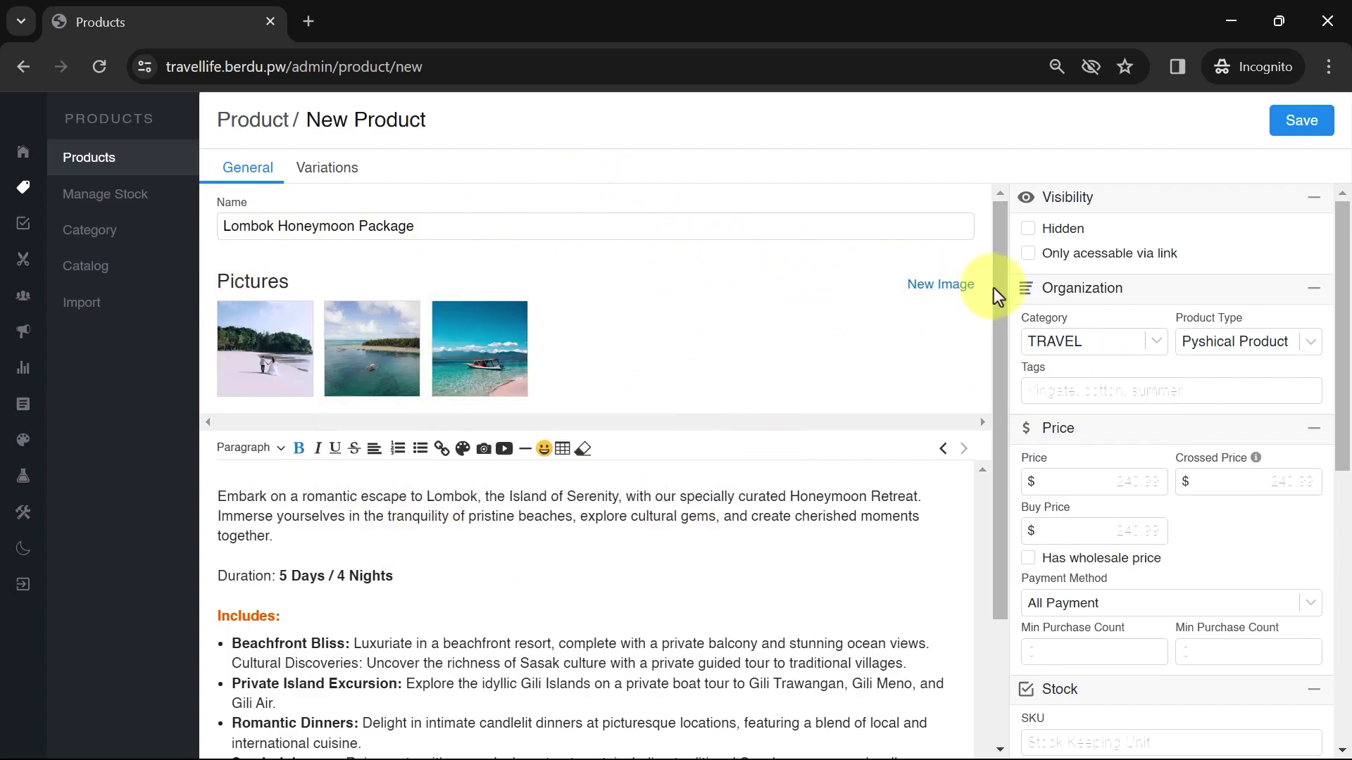
pyautogui.click(1092, 342)
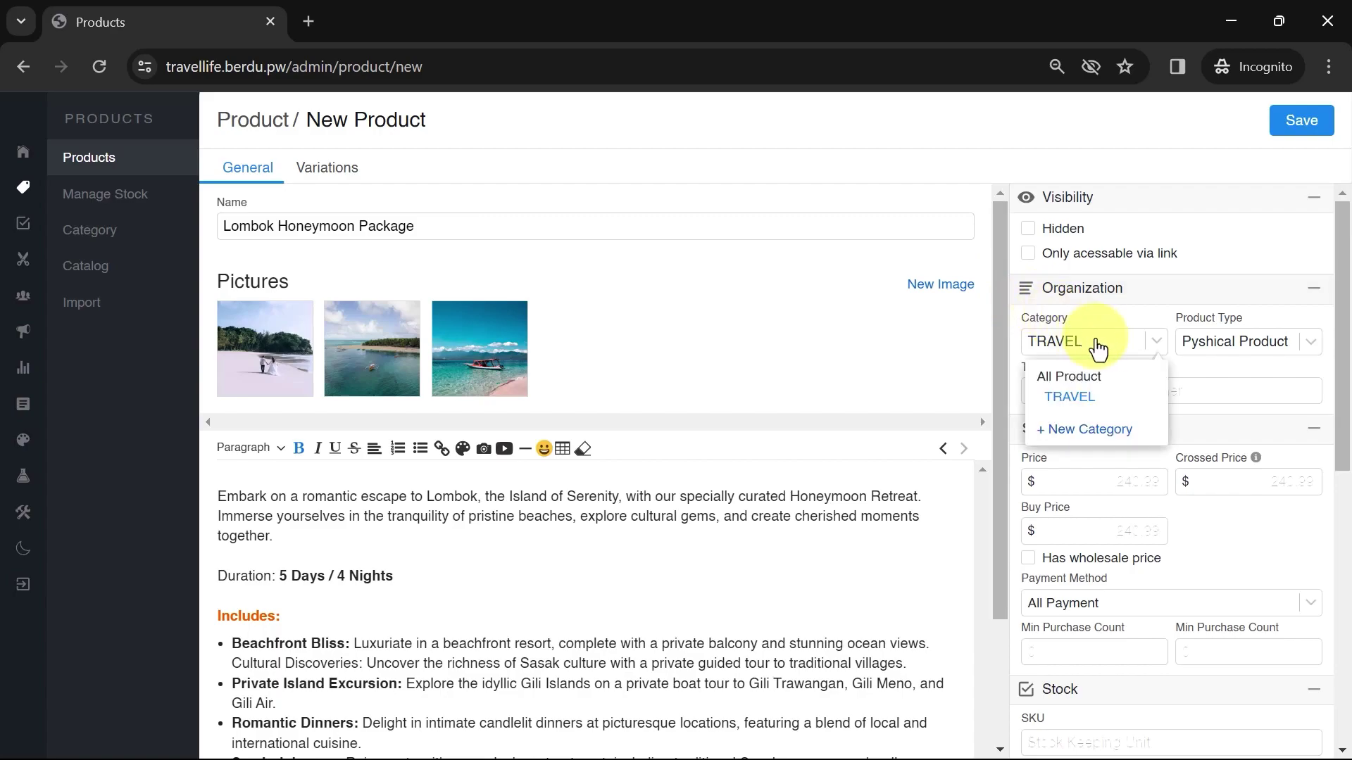
pyautogui.click(1067, 402)
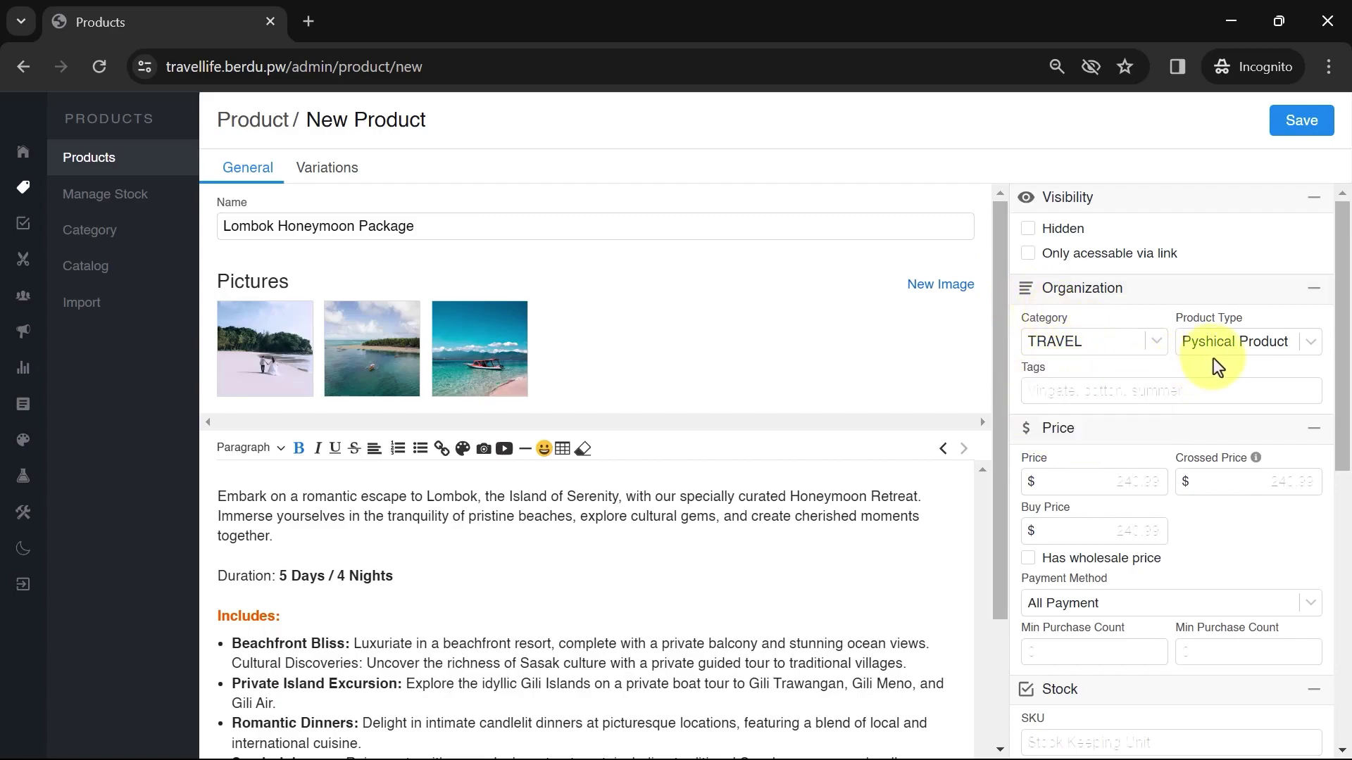
pyautogui.click(1232, 345)
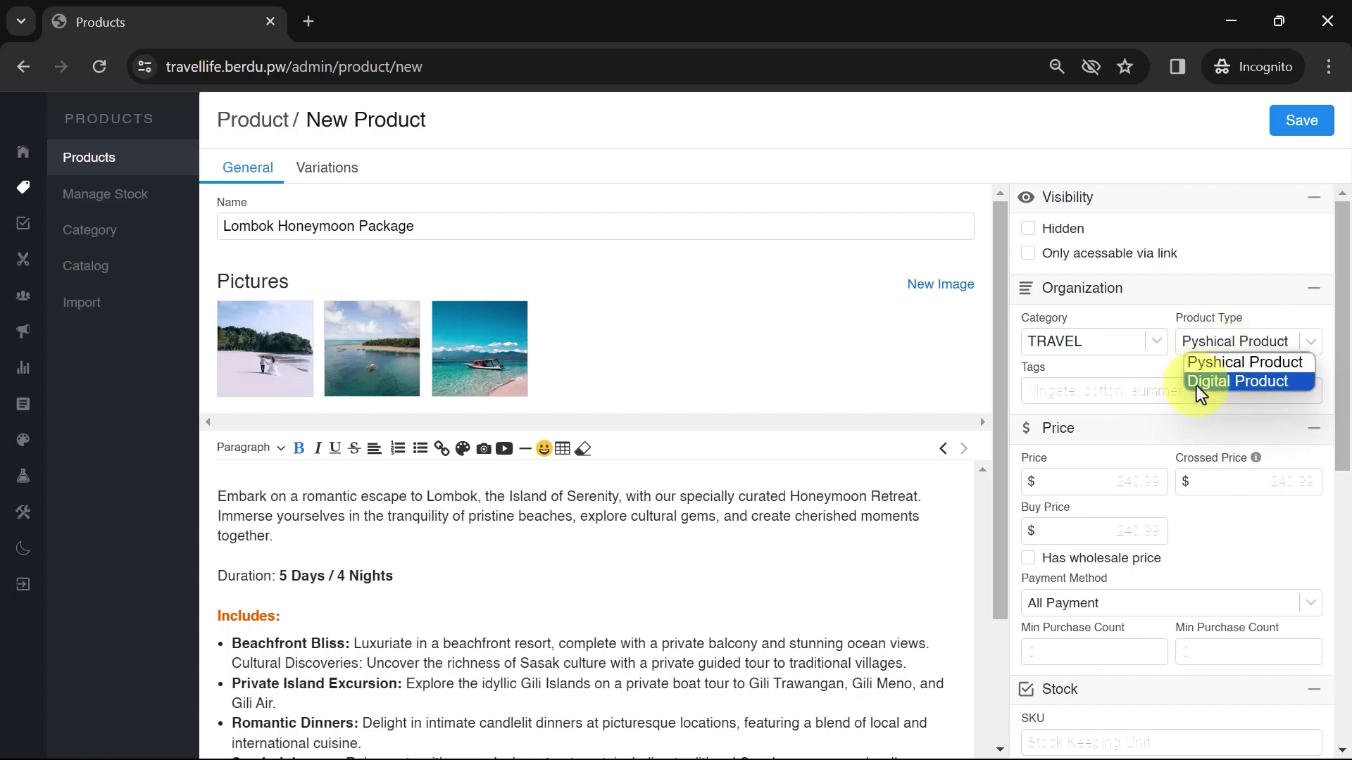
pyautogui.click(1233, 382)
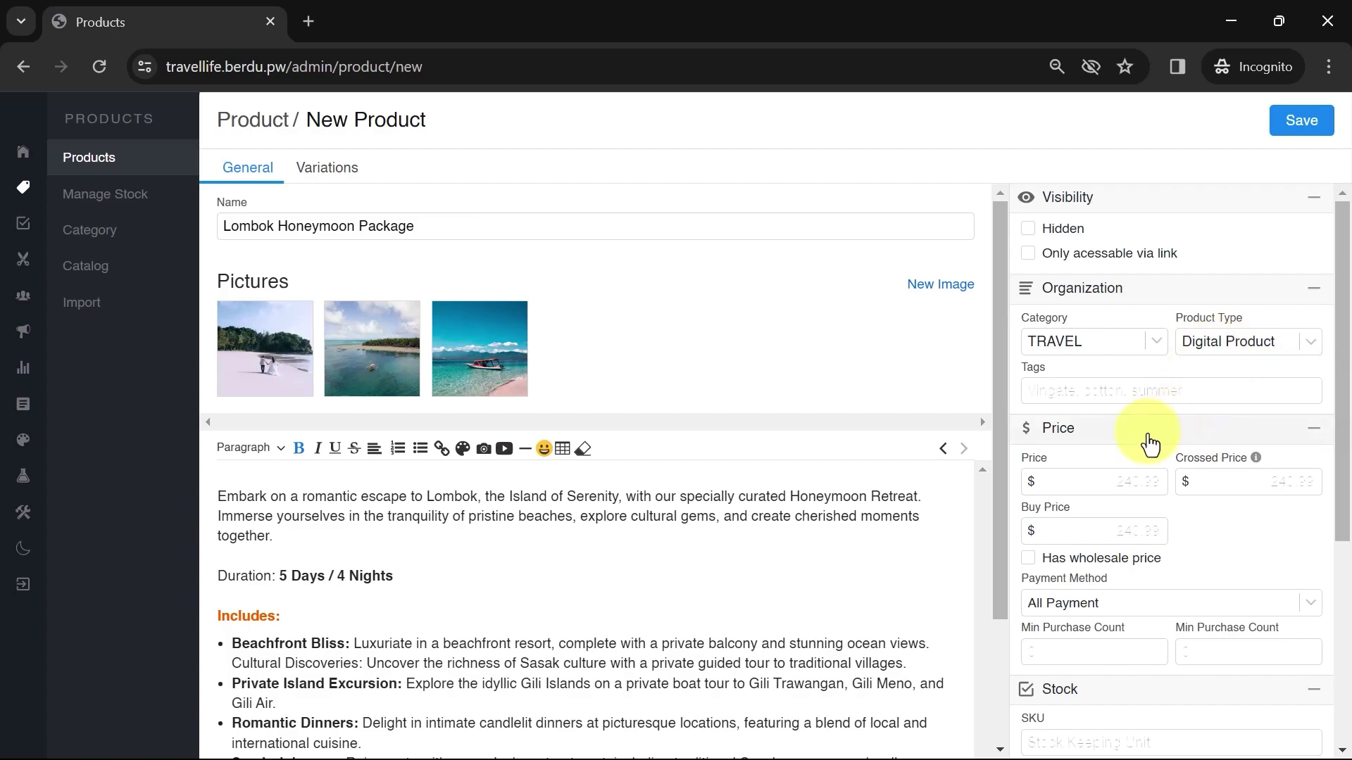
# Check the payment method options and turn off stock tracking
pyautogui.scroll(-3, 1150, 436)
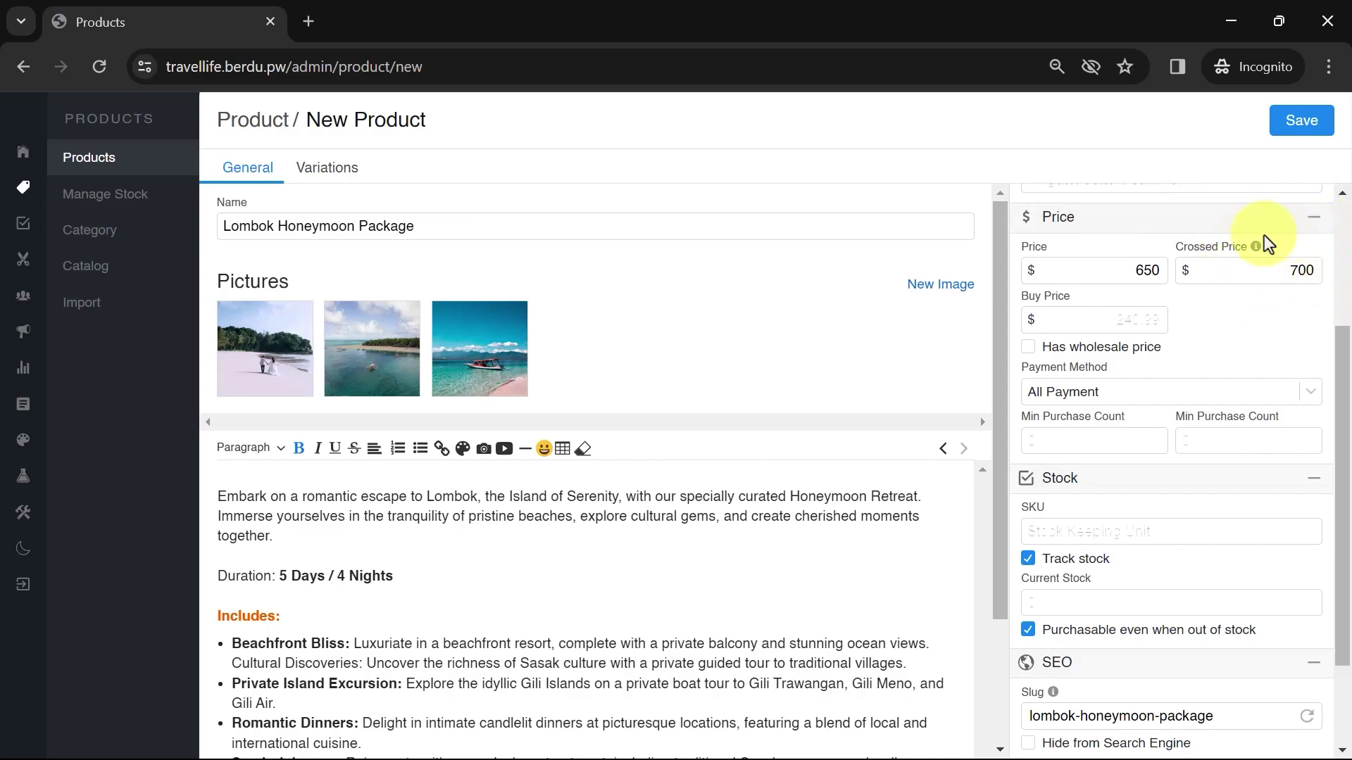
pyautogui.click(1147, 387)
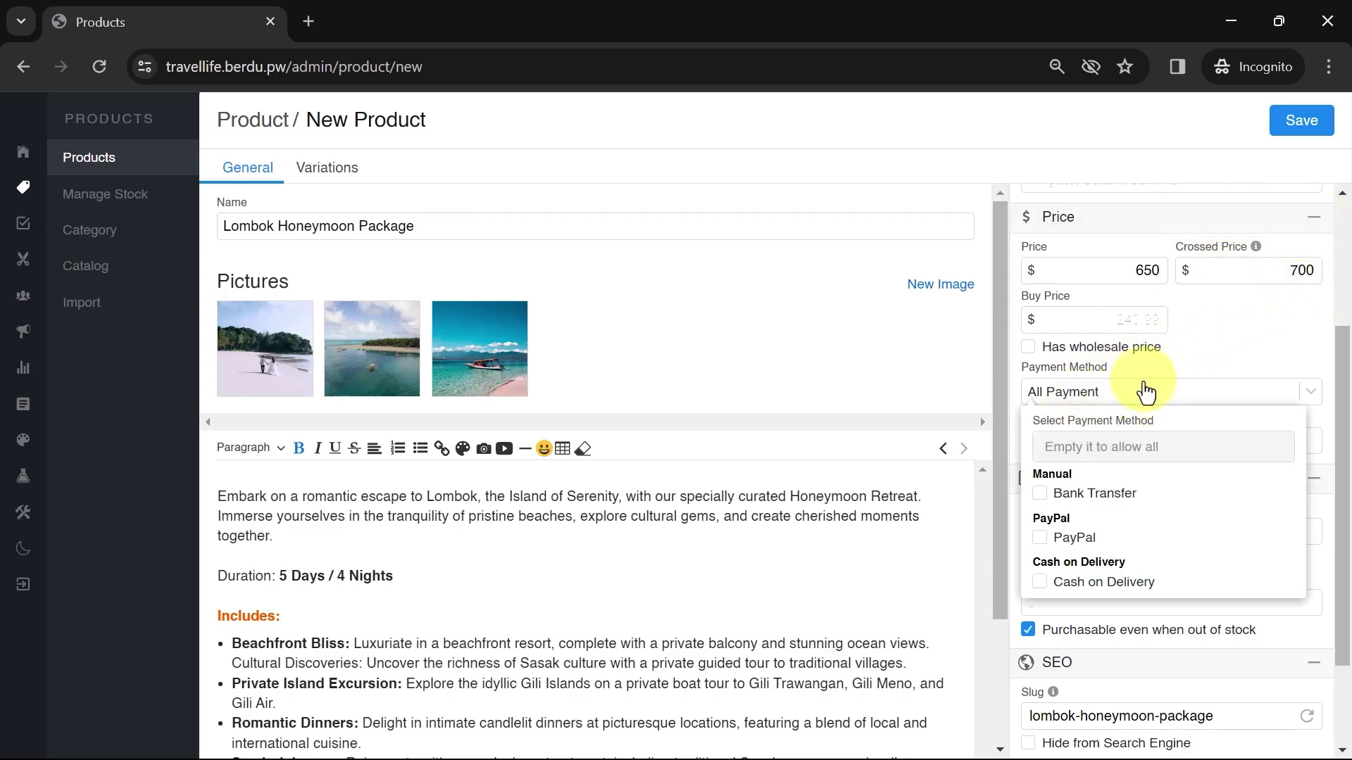
pyautogui.click(1129, 394)
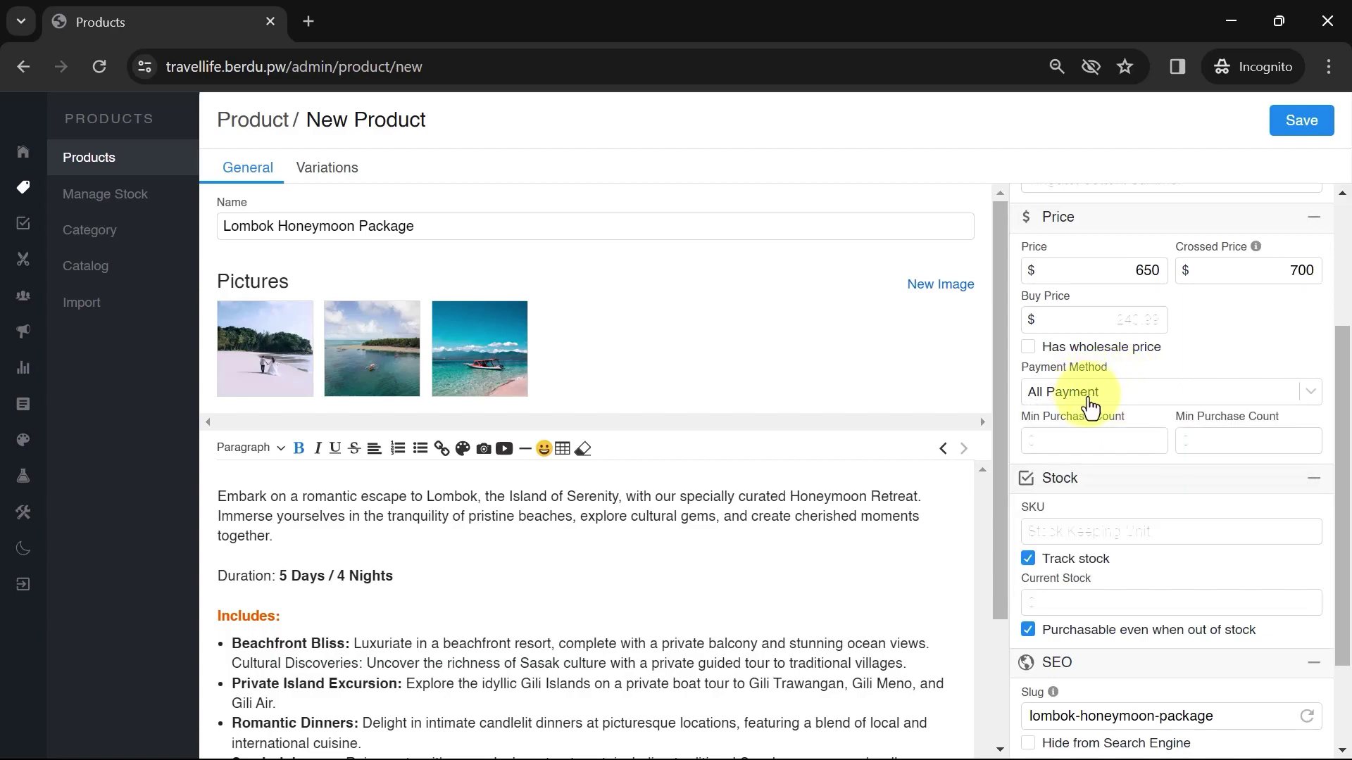
pyautogui.click(1129, 391)
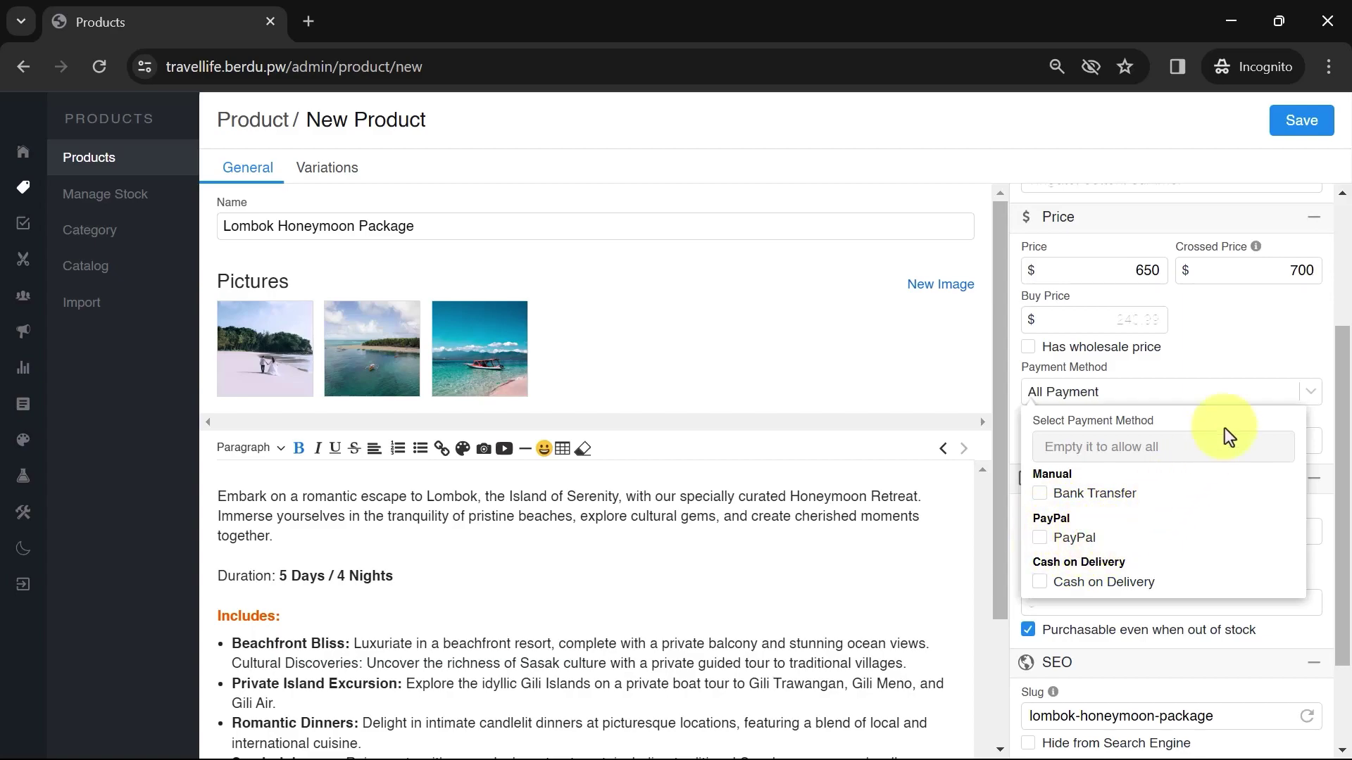
pyautogui.click(1294, 338)
pyautogui.scroll(-2, 1294, 336)
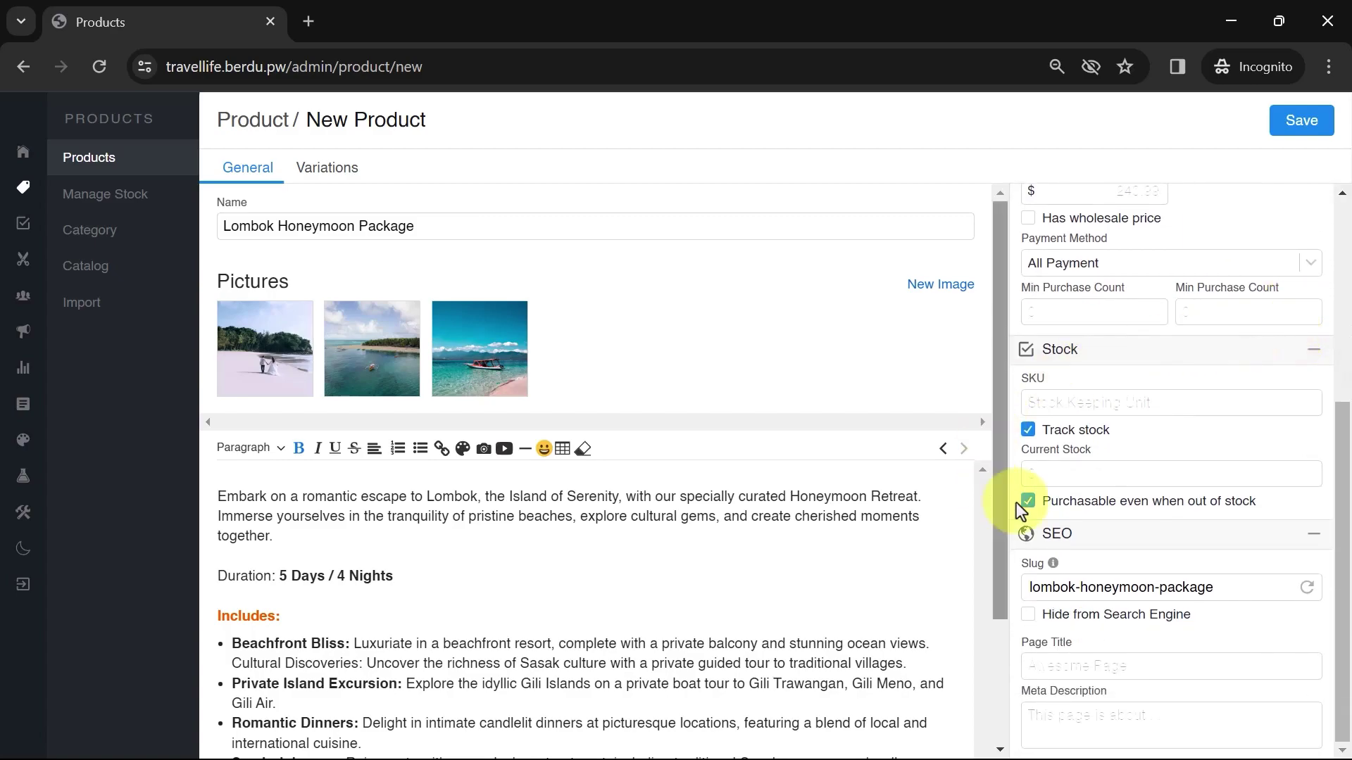
pyautogui.click(1027, 436)
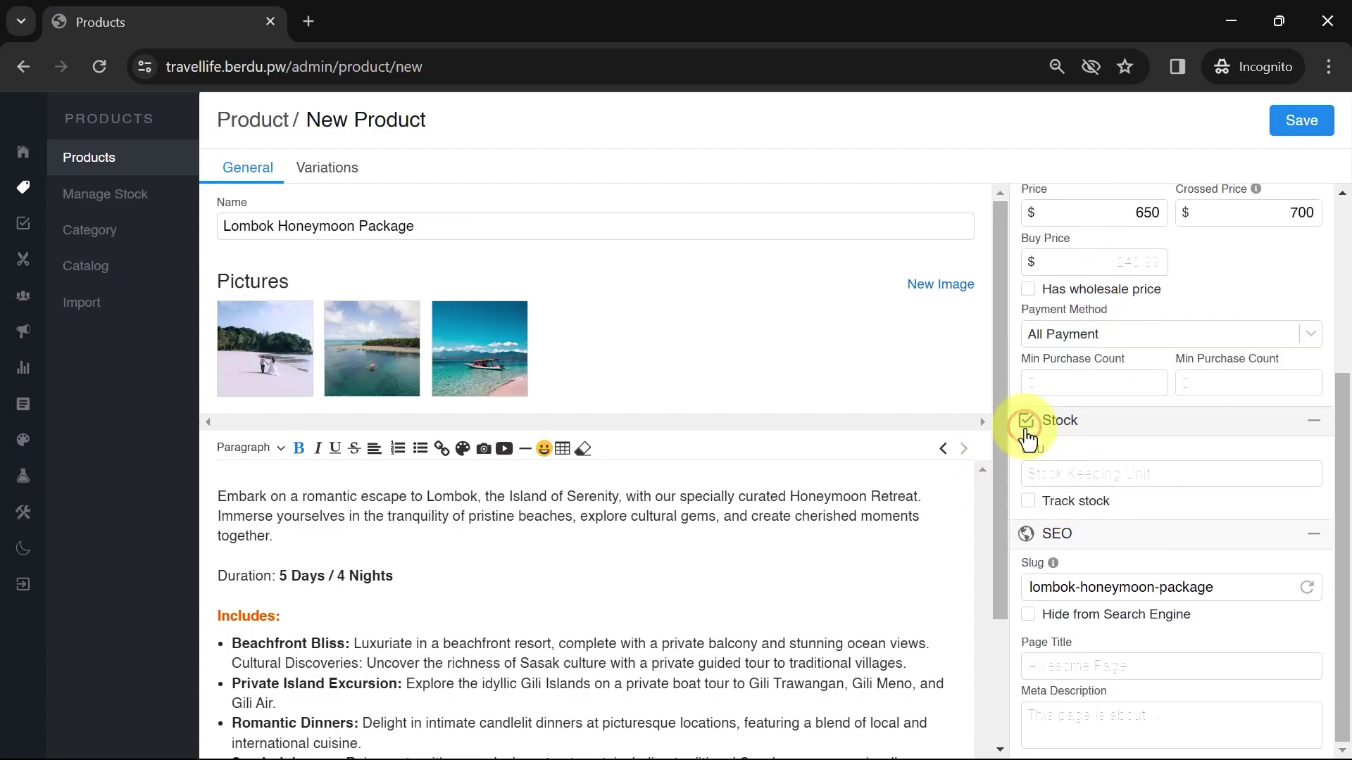
pyautogui.click(1028, 504)
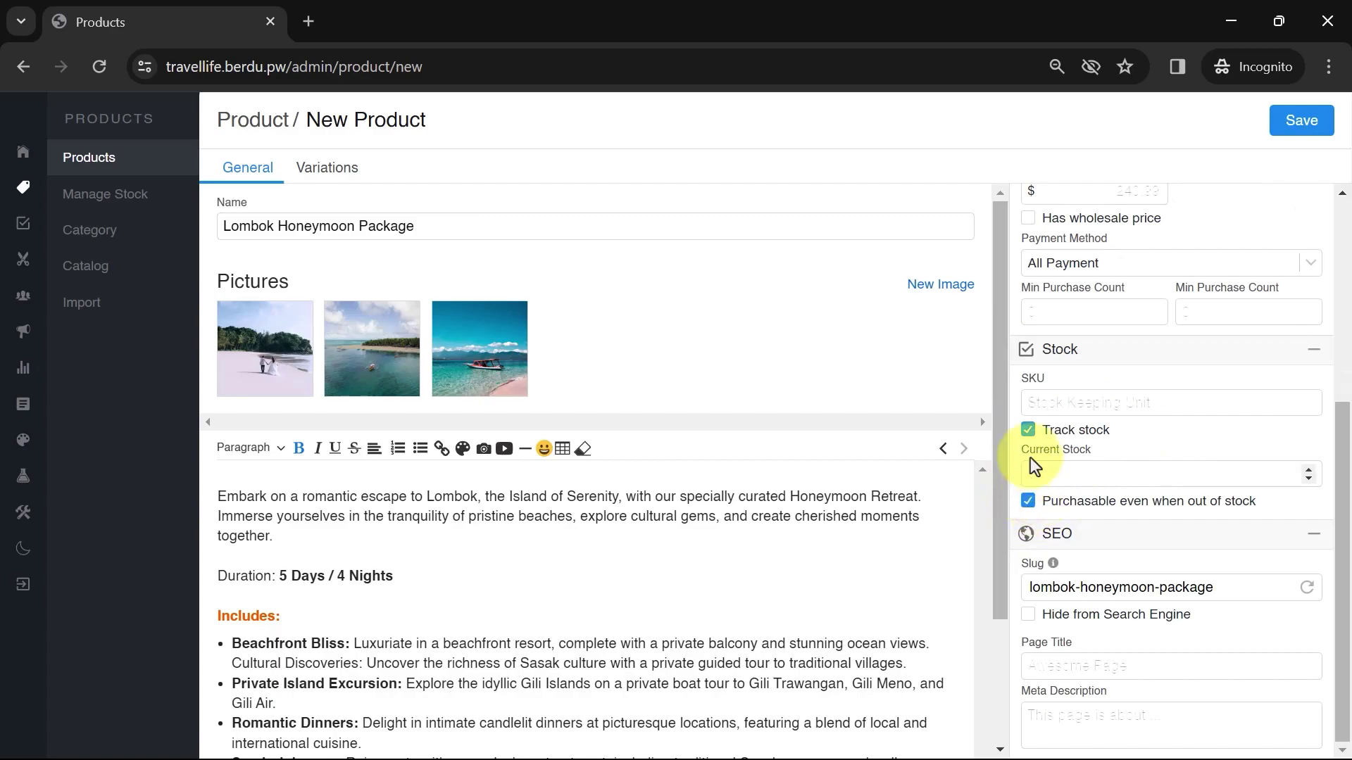
pyautogui.click(1028, 432)
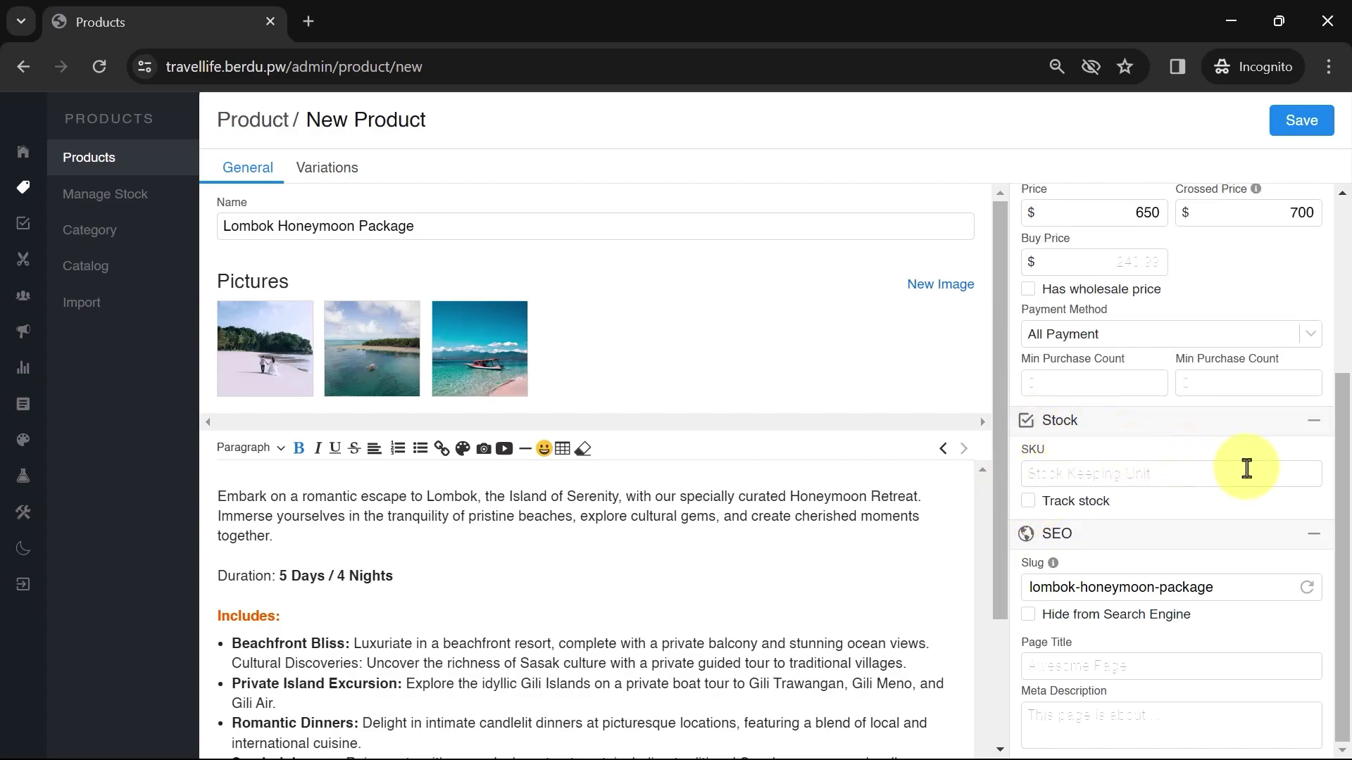
# Add then remove a variation group, leaving none, and save the product
pyautogui.click(351, 175)
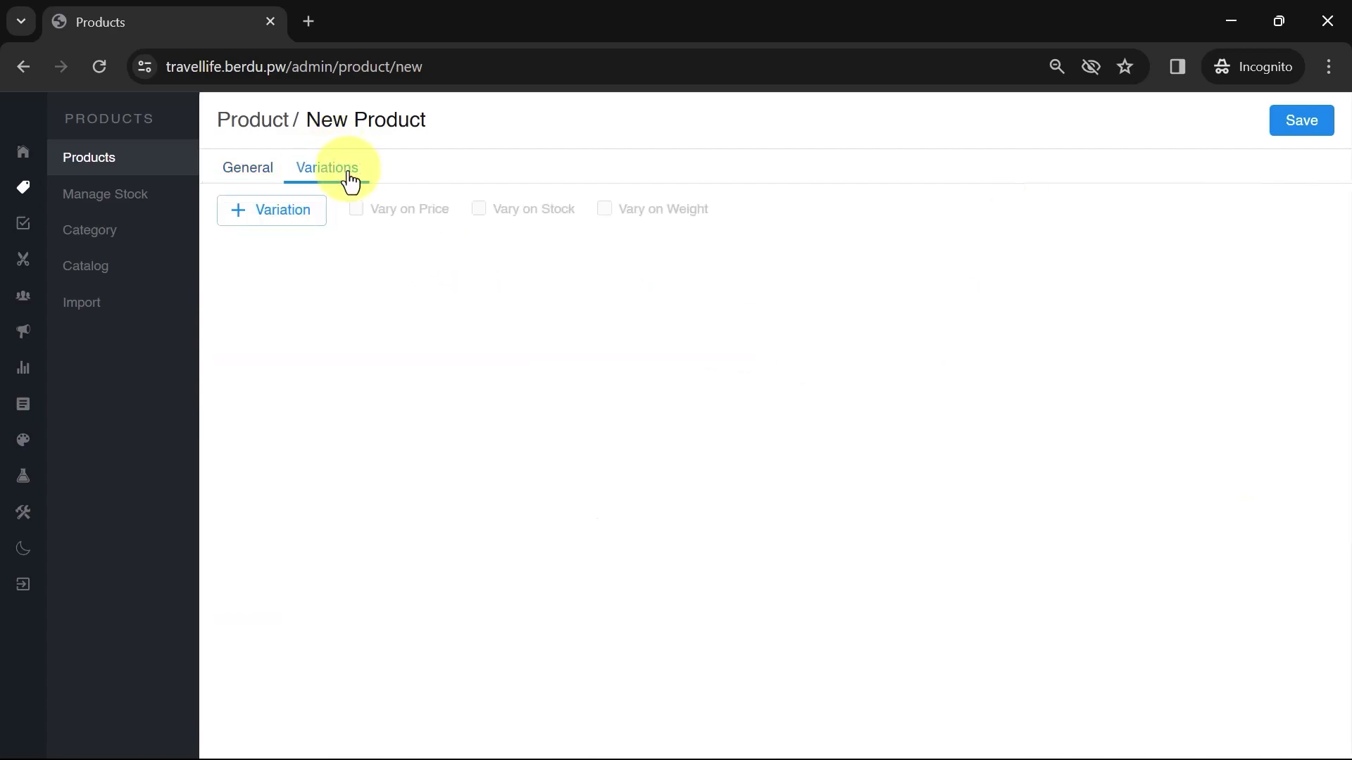
pyautogui.click(240, 223)
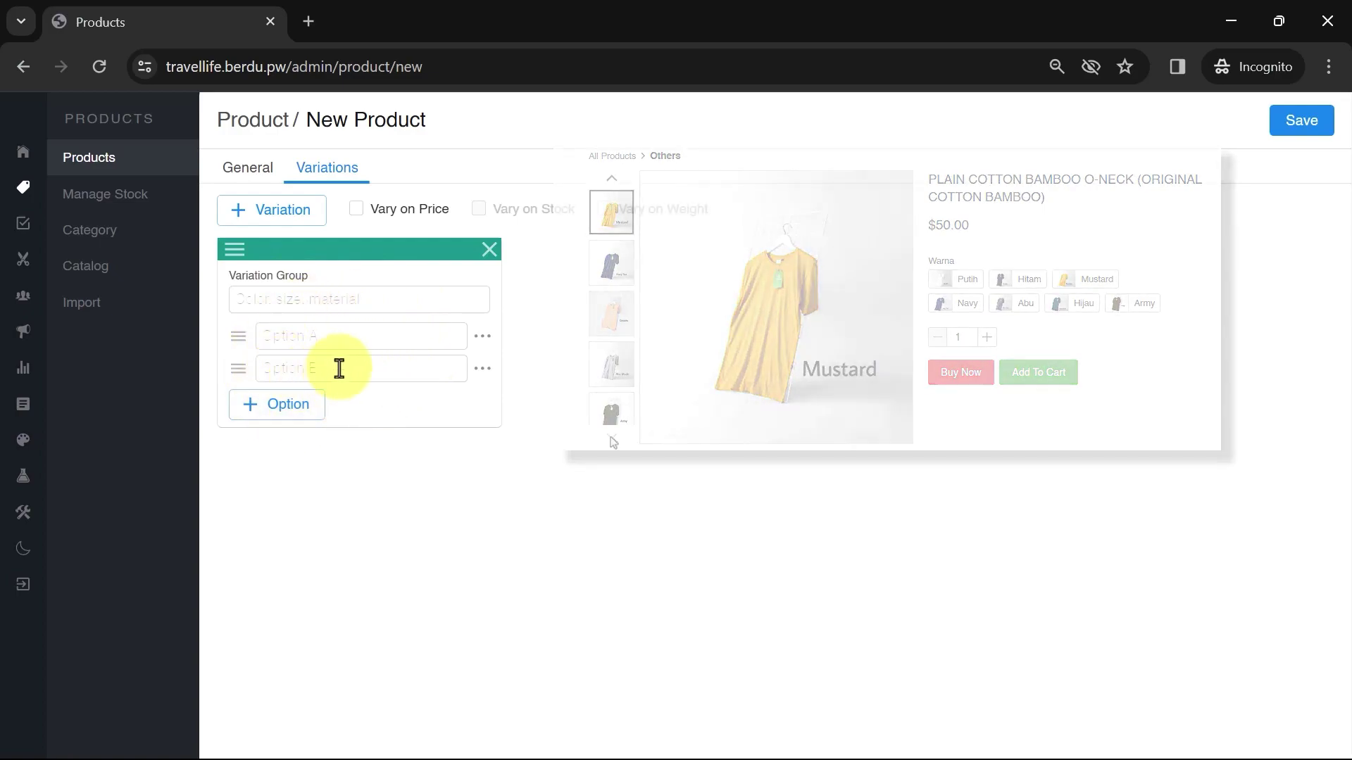
pyautogui.click(488, 253)
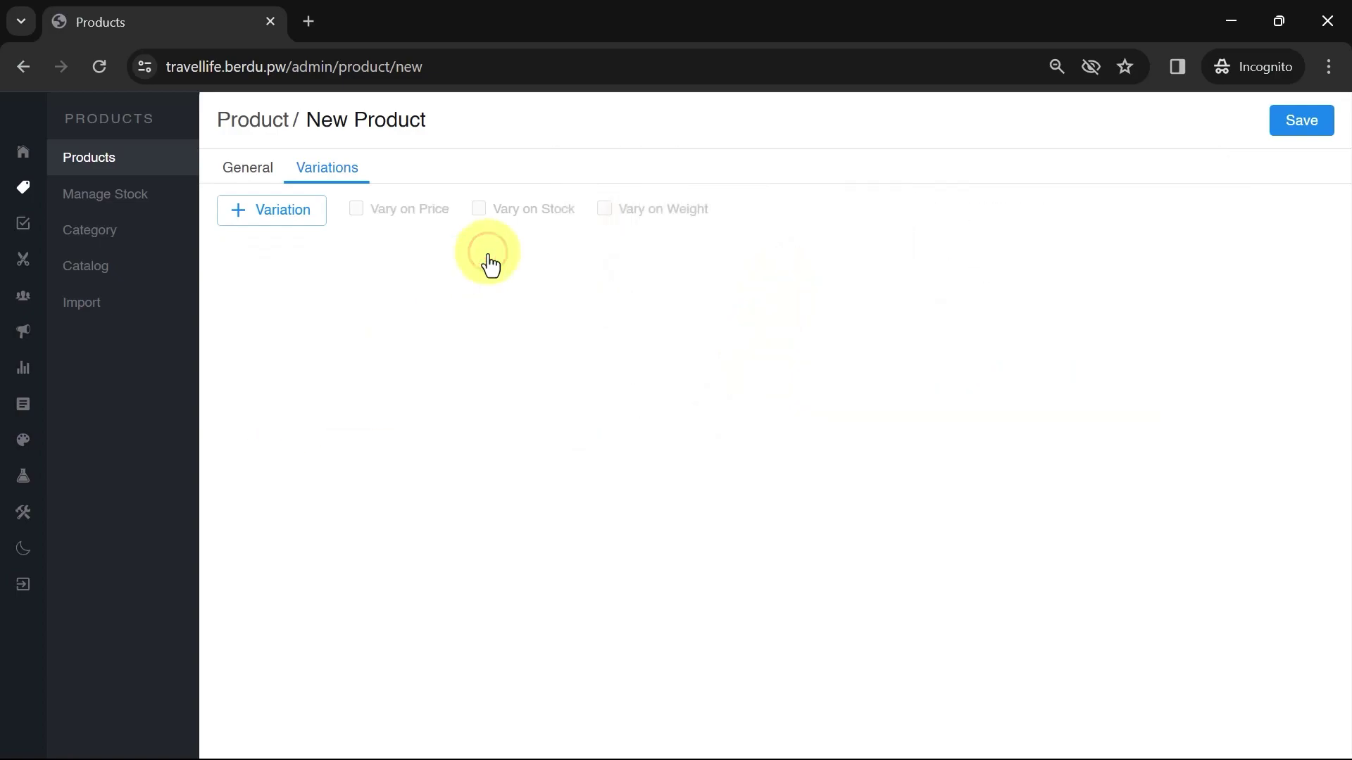
pyautogui.click(1303, 127)
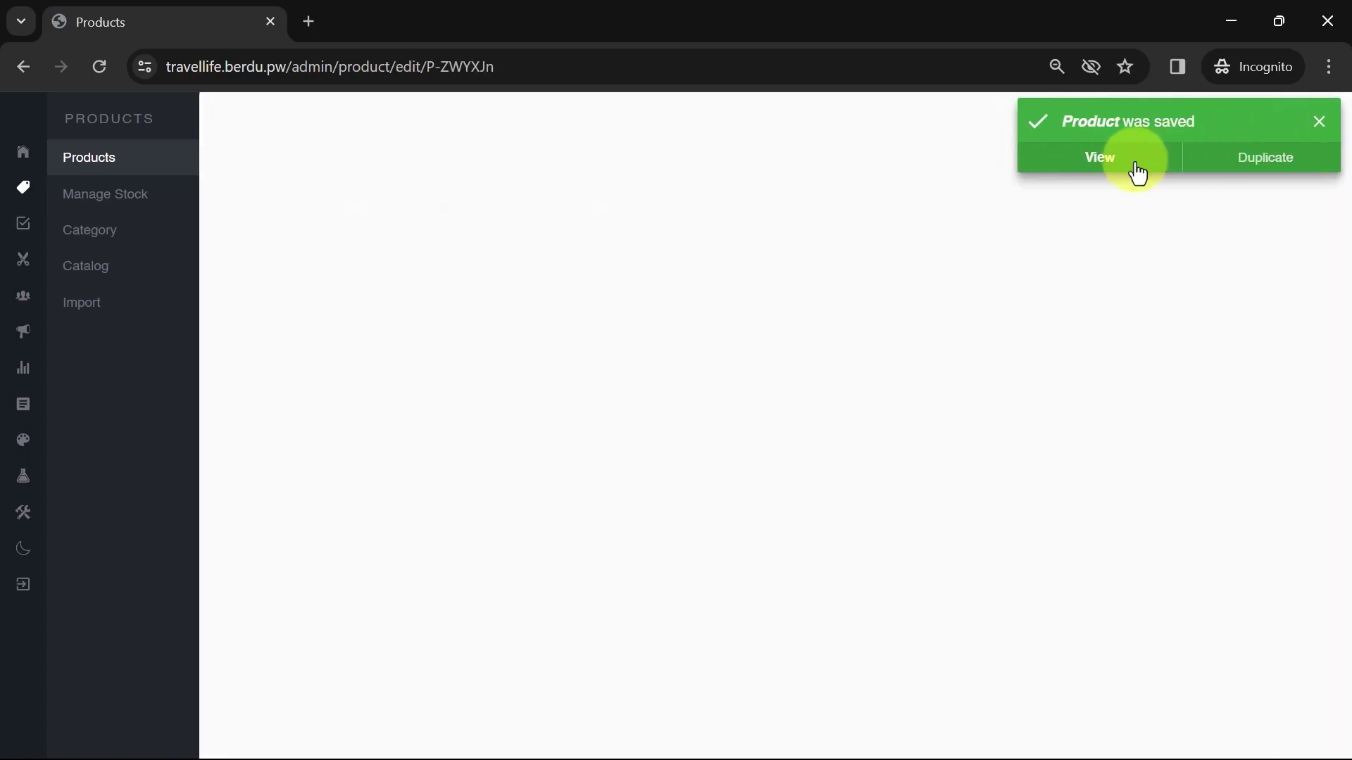
# View Lombok Honeymoon Package live, browse its three photos, then return to its edit tab
pyautogui.click(1108, 161)
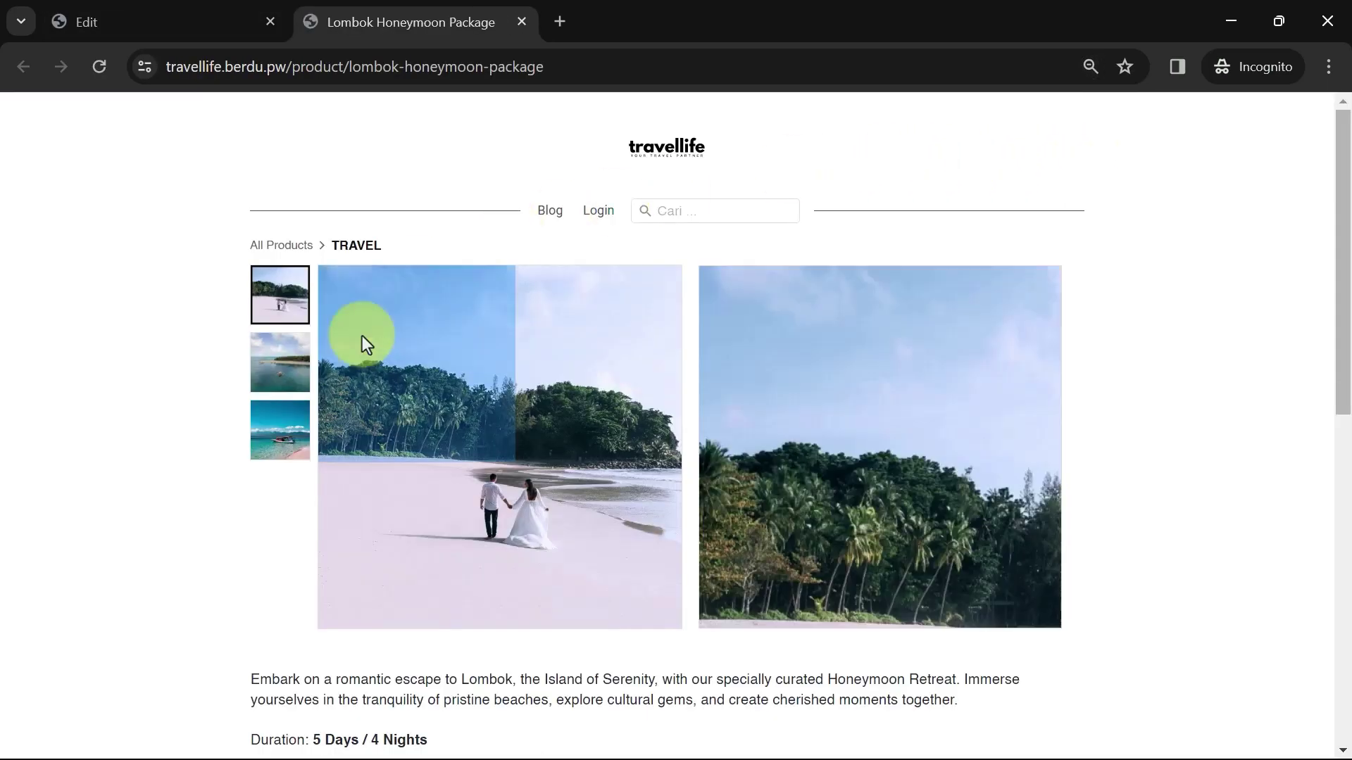
pyautogui.click(281, 361)
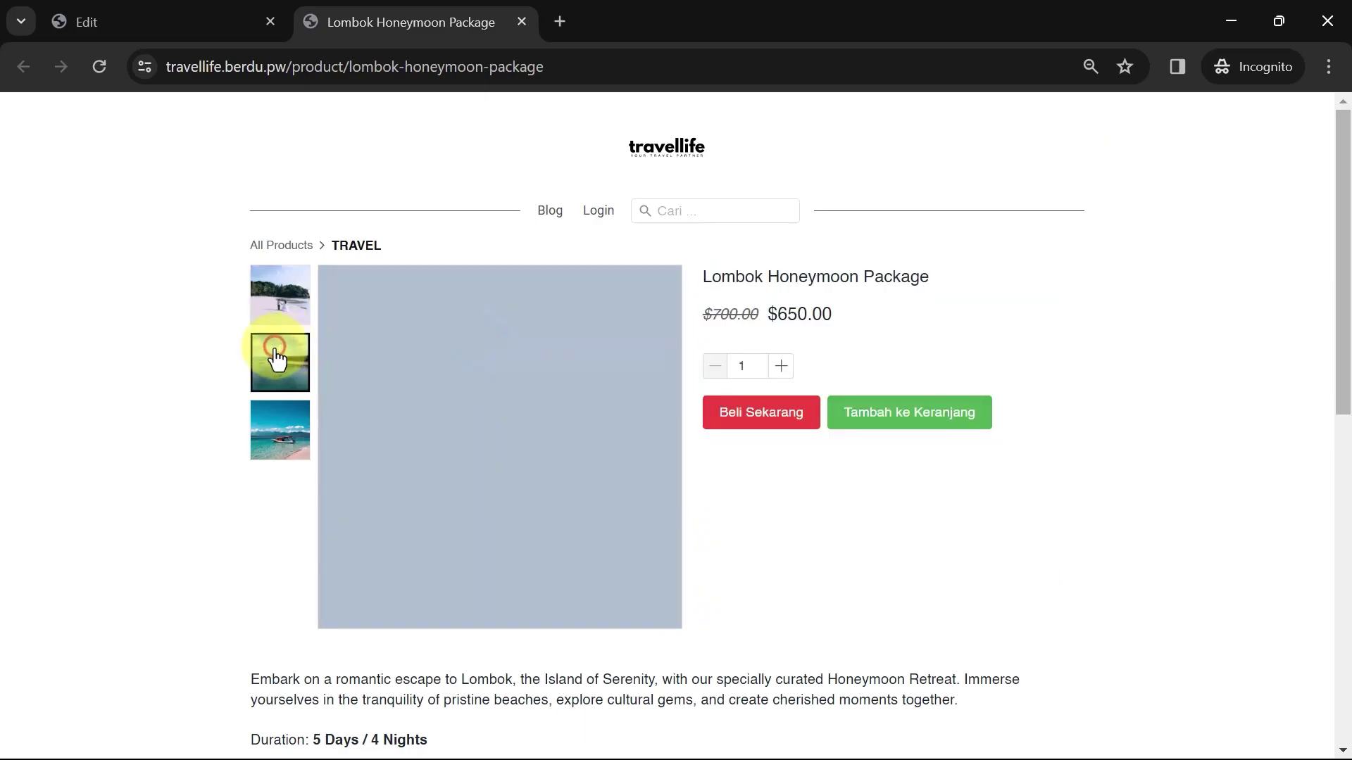
pyautogui.click(278, 435)
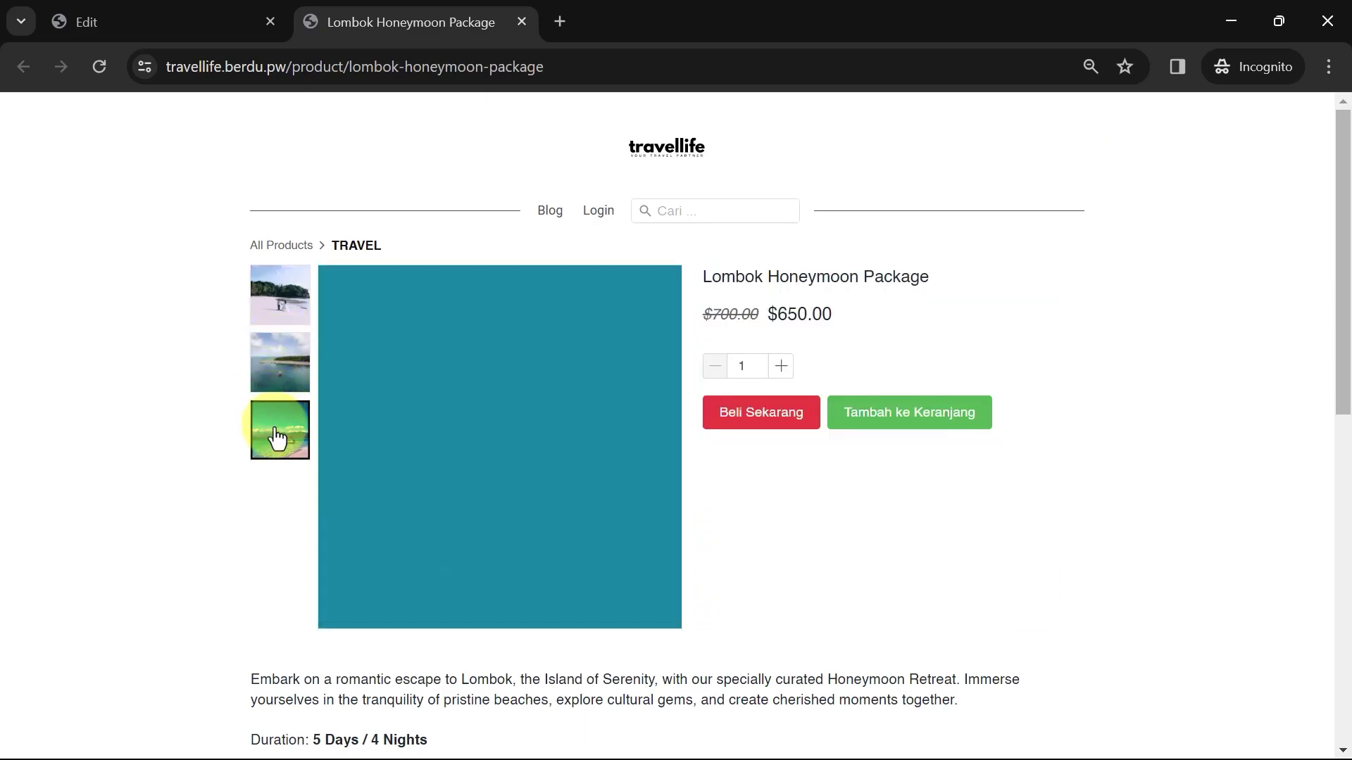
pyautogui.click(280, 378)
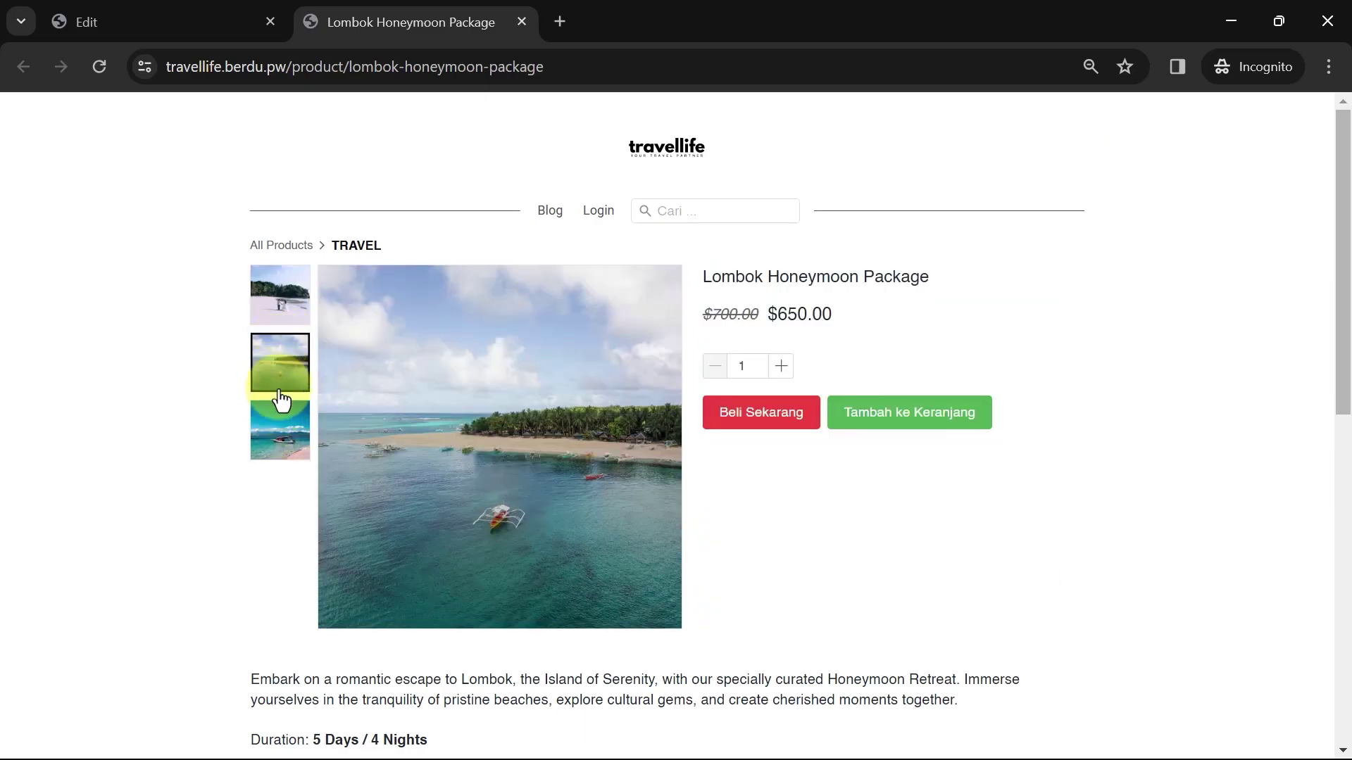
pyautogui.click(280, 412)
pyautogui.scroll(-5, 211, 473)
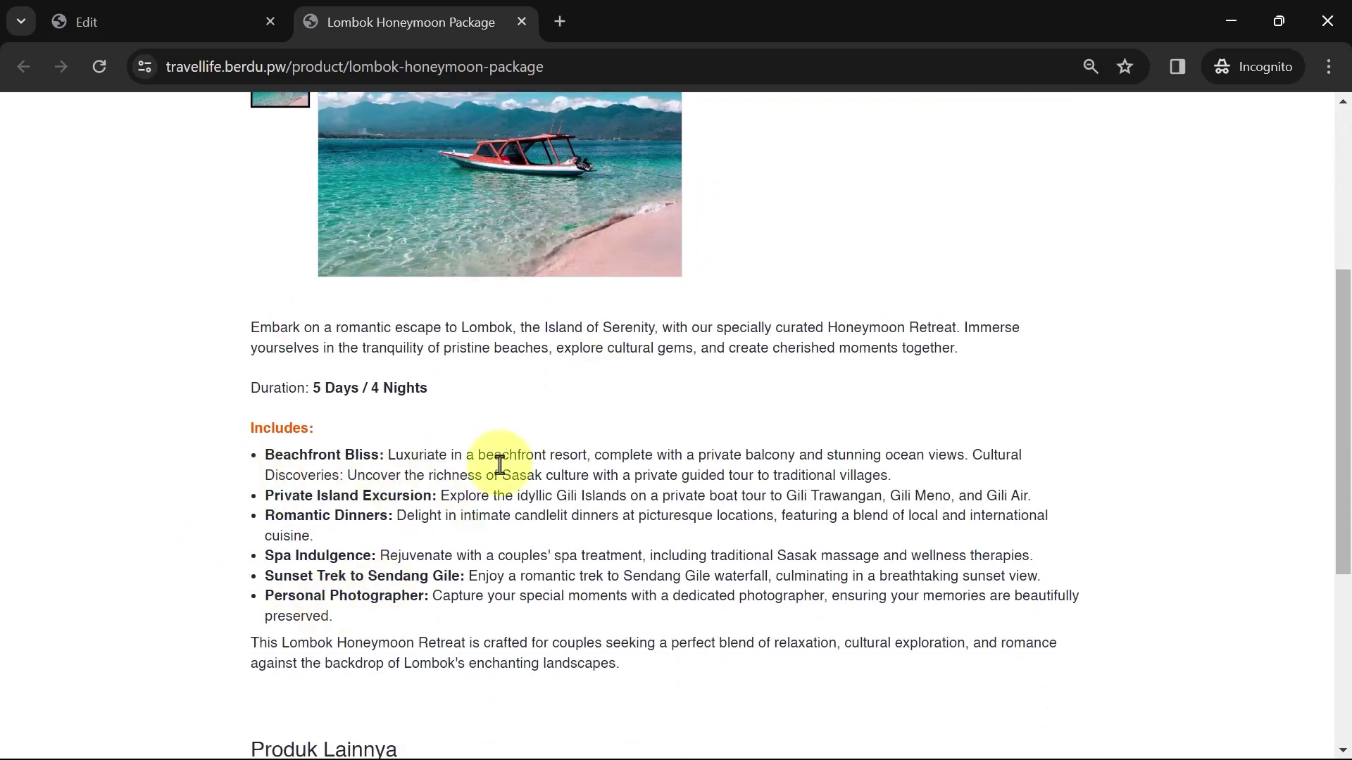
pyautogui.click(197, 15)
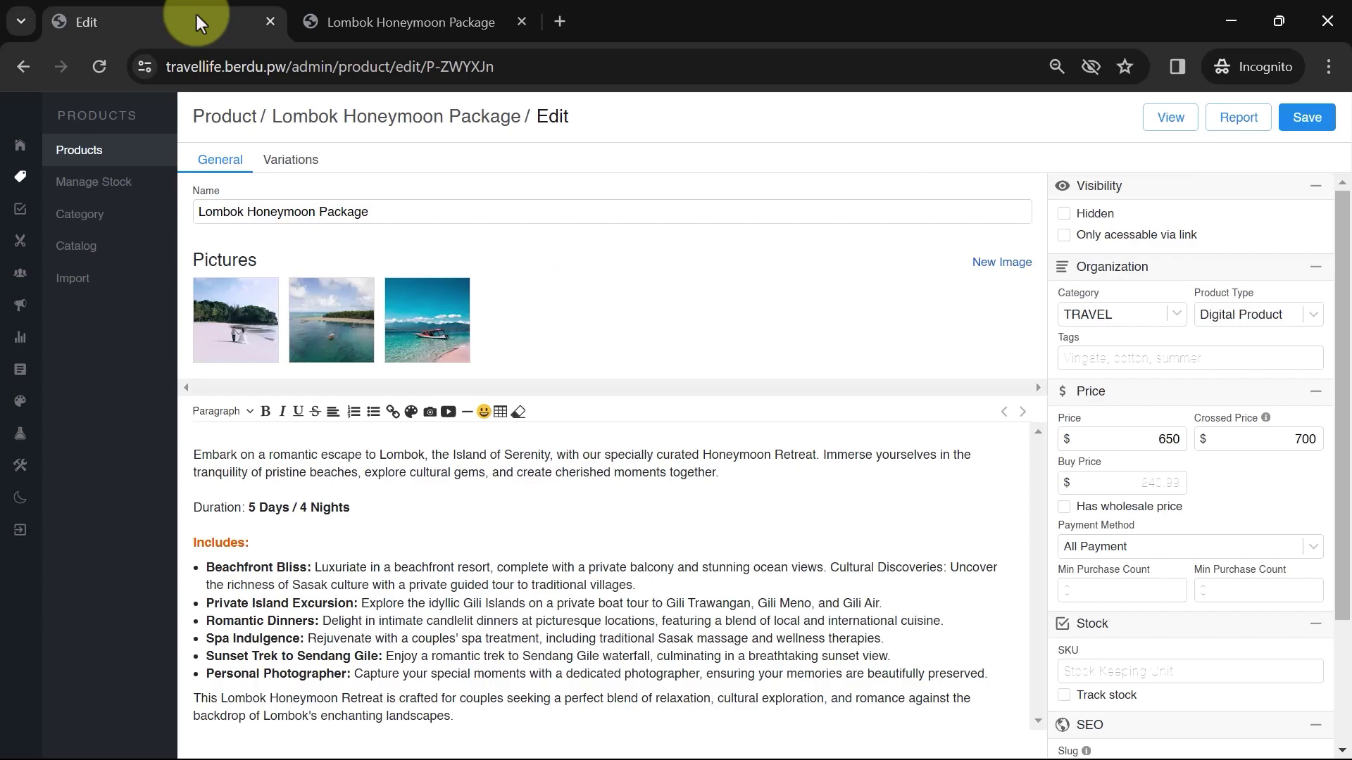
# Leave the edit page for the product list and start a new product
pyautogui.click(129, 153)
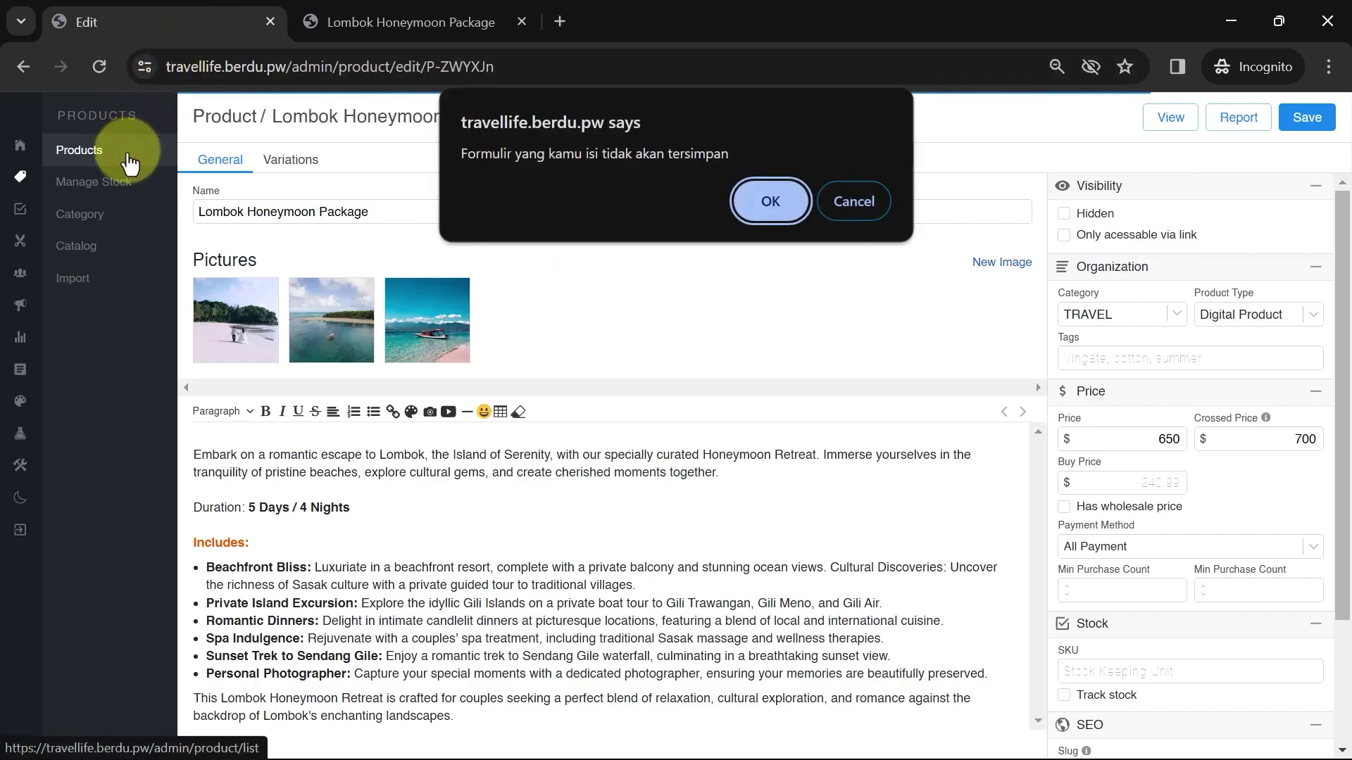
pyautogui.click(772, 203)
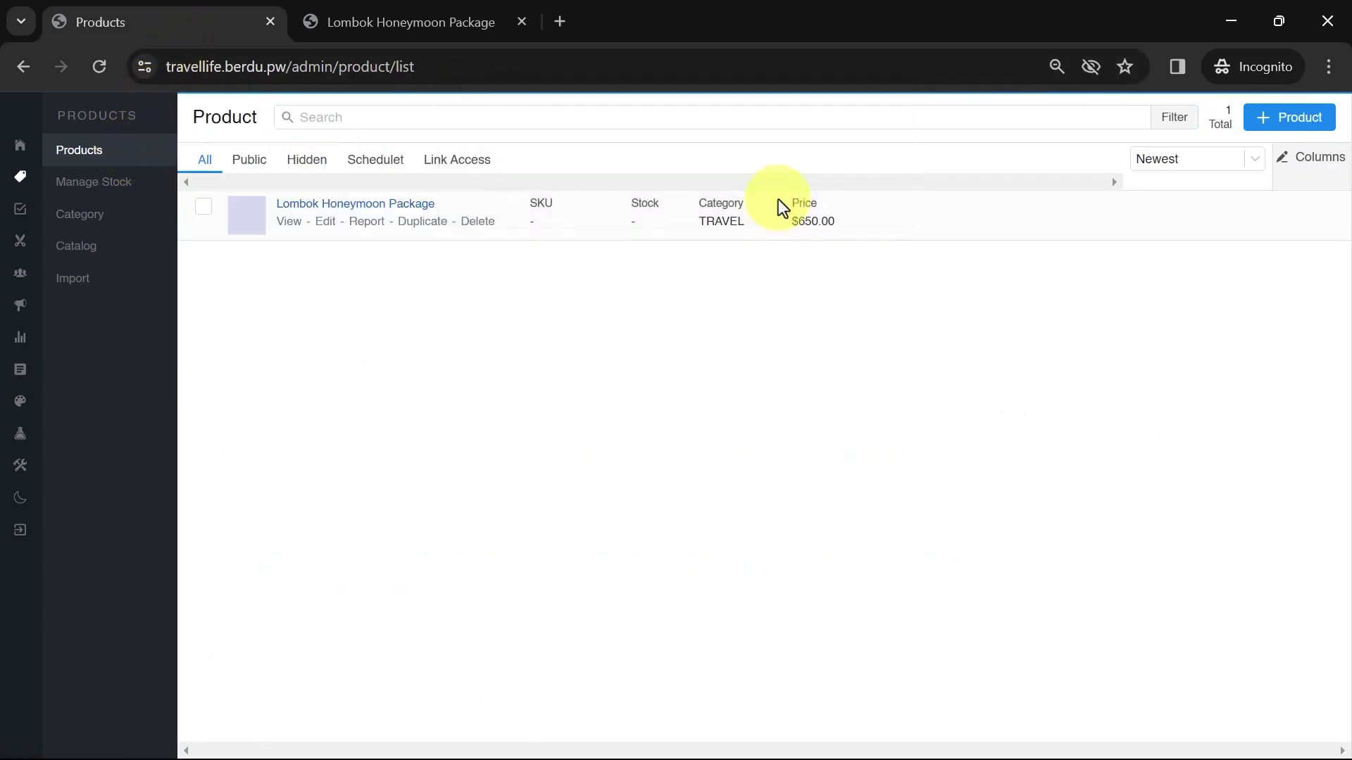
pyautogui.click(1271, 124)
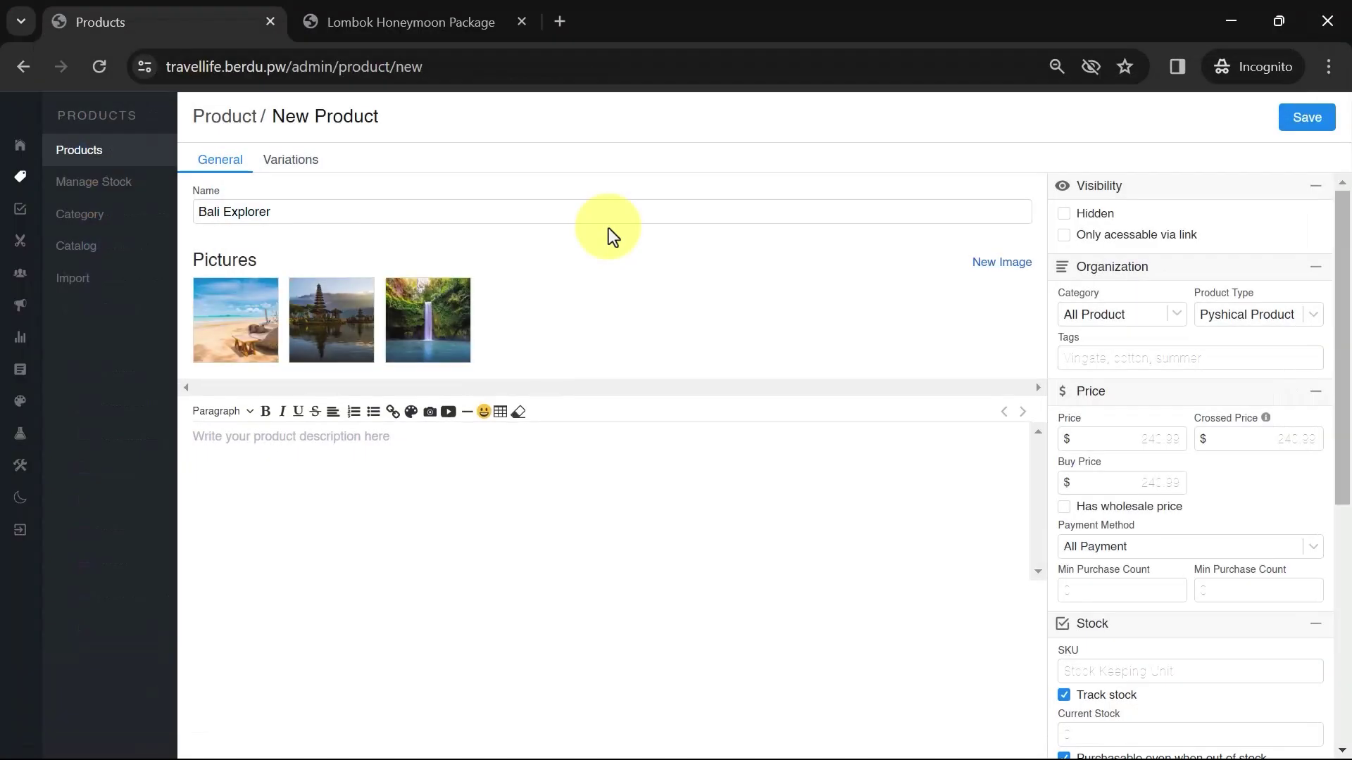
# Paste the Bali Explorer description, price it at $850.00, set category TRAVEL, and save
pyautogui.click(216, 411)
pyautogui.click(200, 438)
pyautogui.hotkey('ctrl', 'v')
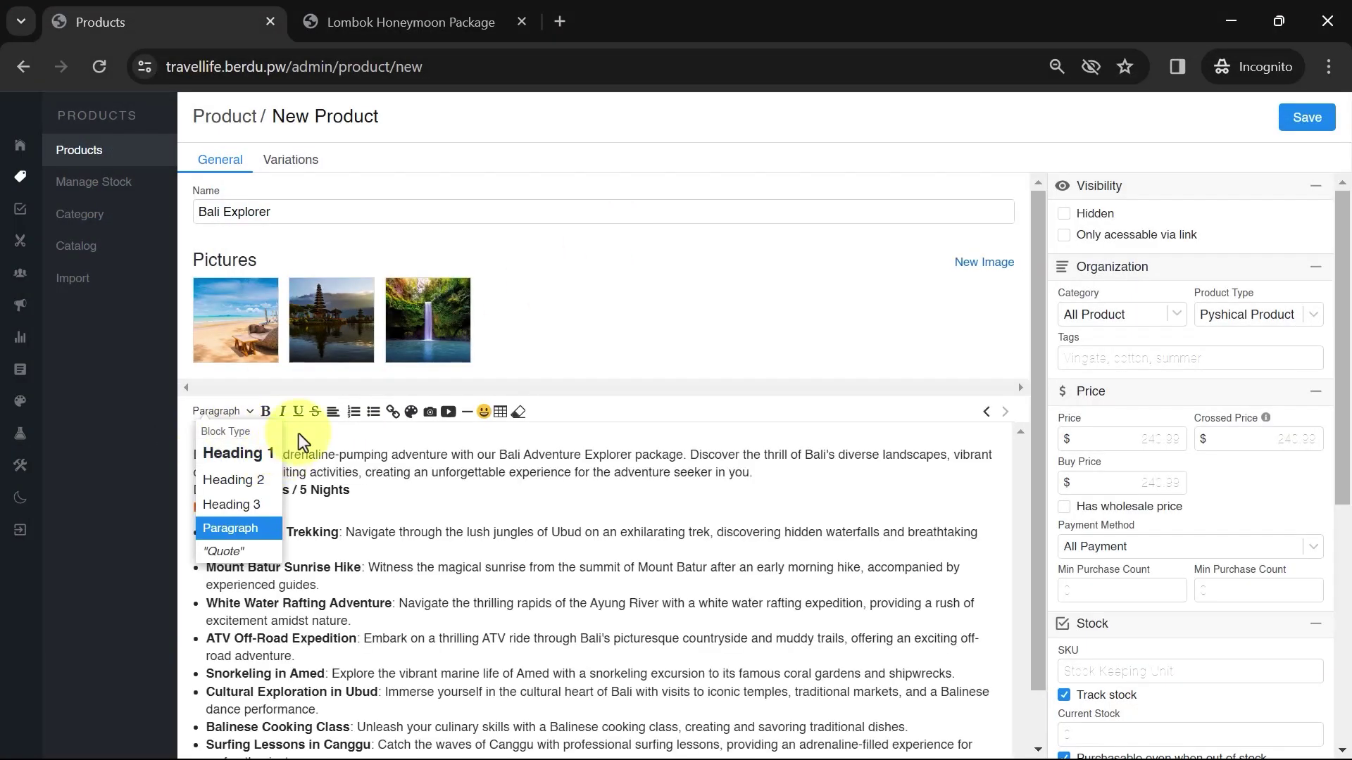
pyautogui.click(1165, 438)
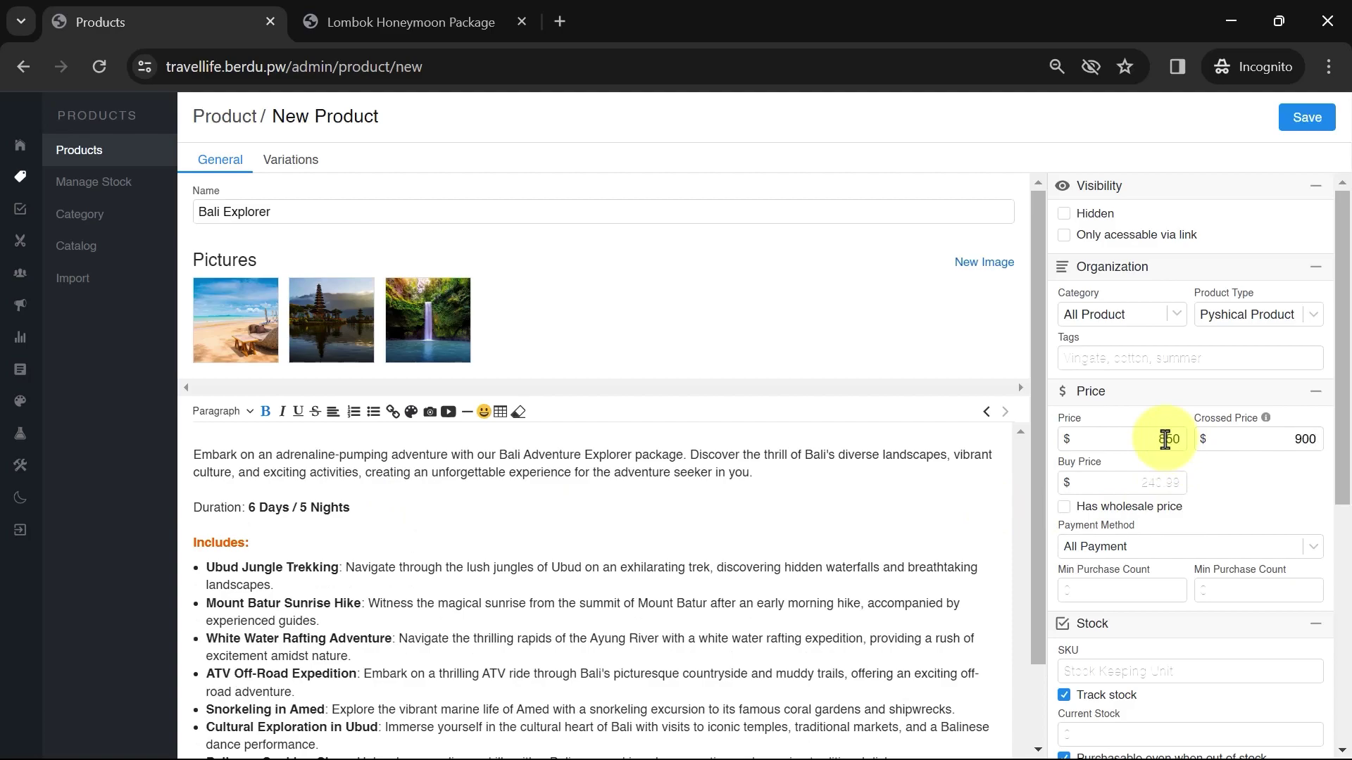
pyautogui.click(1120, 314)
pyautogui.click(1099, 356)
pyautogui.click(1307, 117)
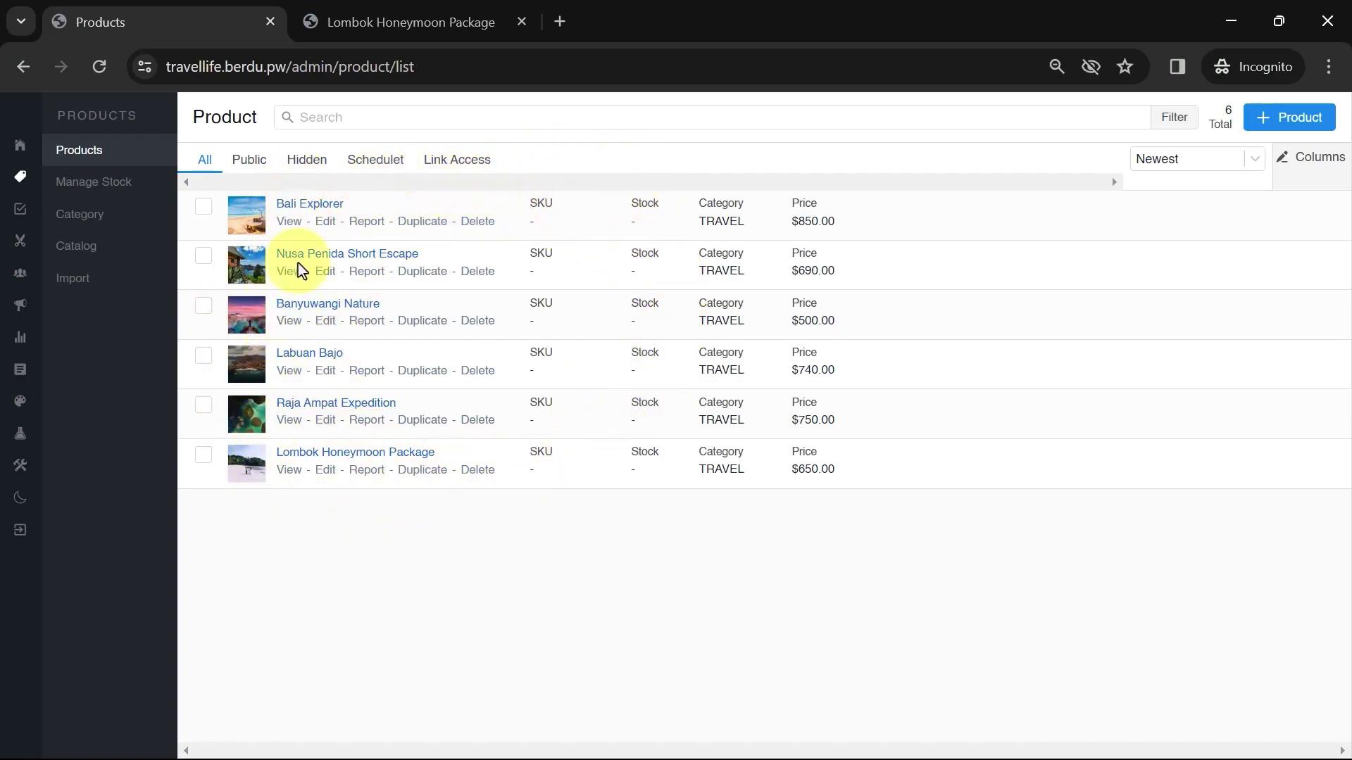
# Open Edit Layout for the travellife Home page and scroll through its preview
pyautogui.click(19, 401)
pyautogui.click(110, 184)
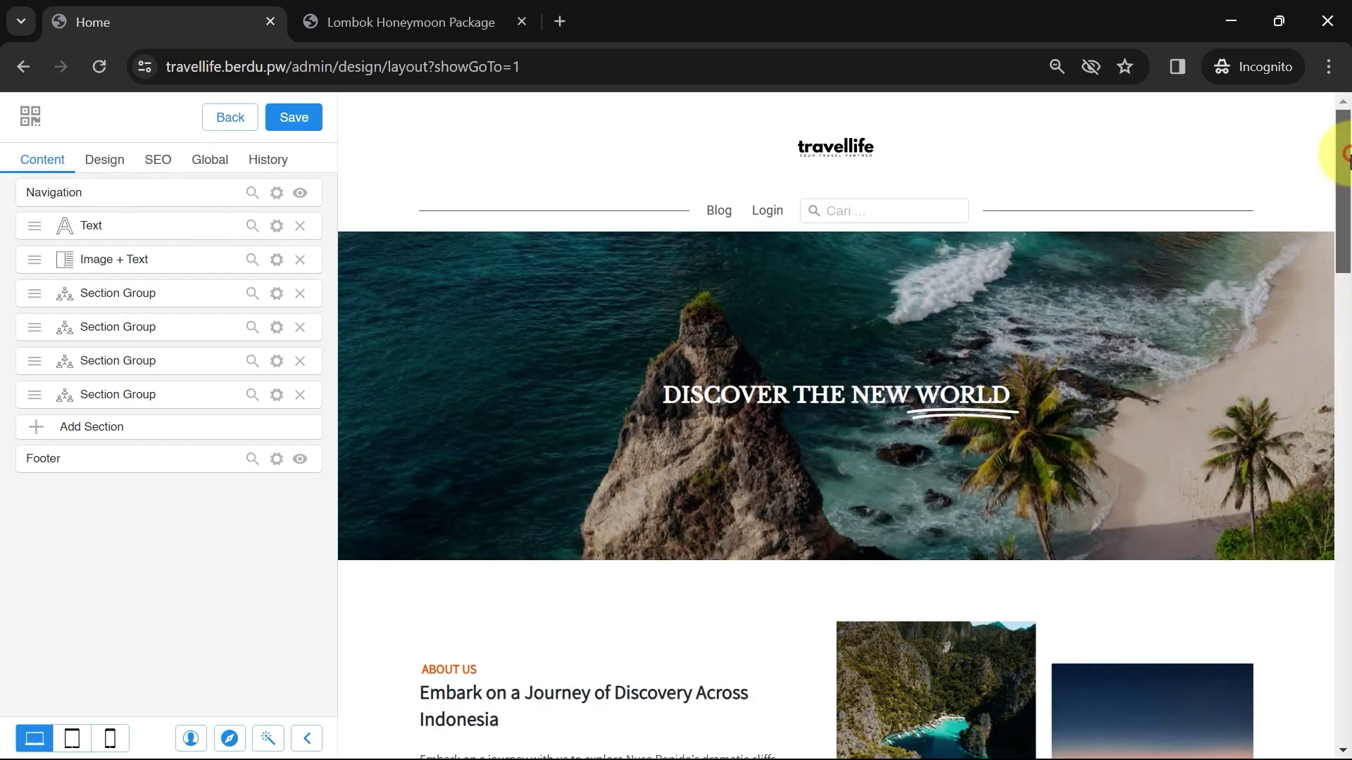
pyautogui.moveTo(1347, 150); pyautogui.dragTo(1348, 538)
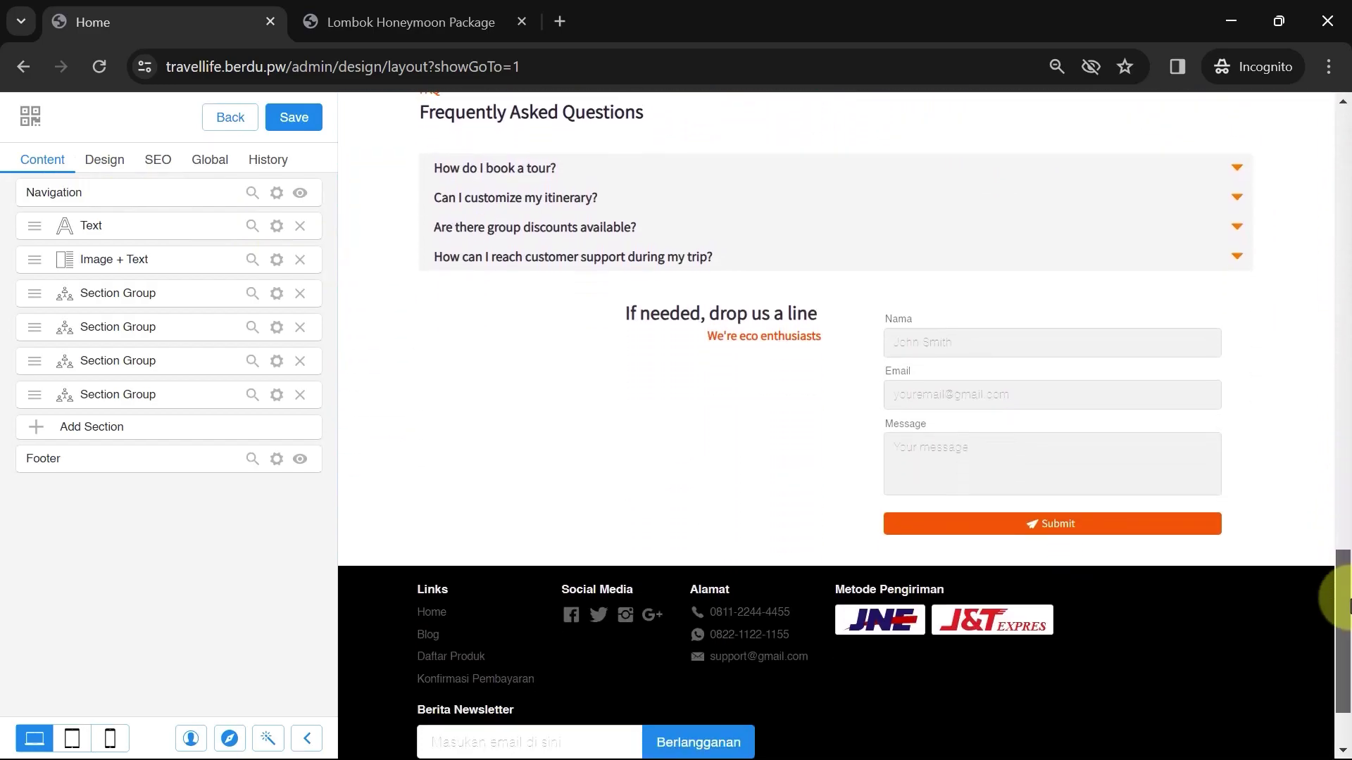
pyautogui.moveTo(1345, 602); pyautogui.dragTo(1347, 154)
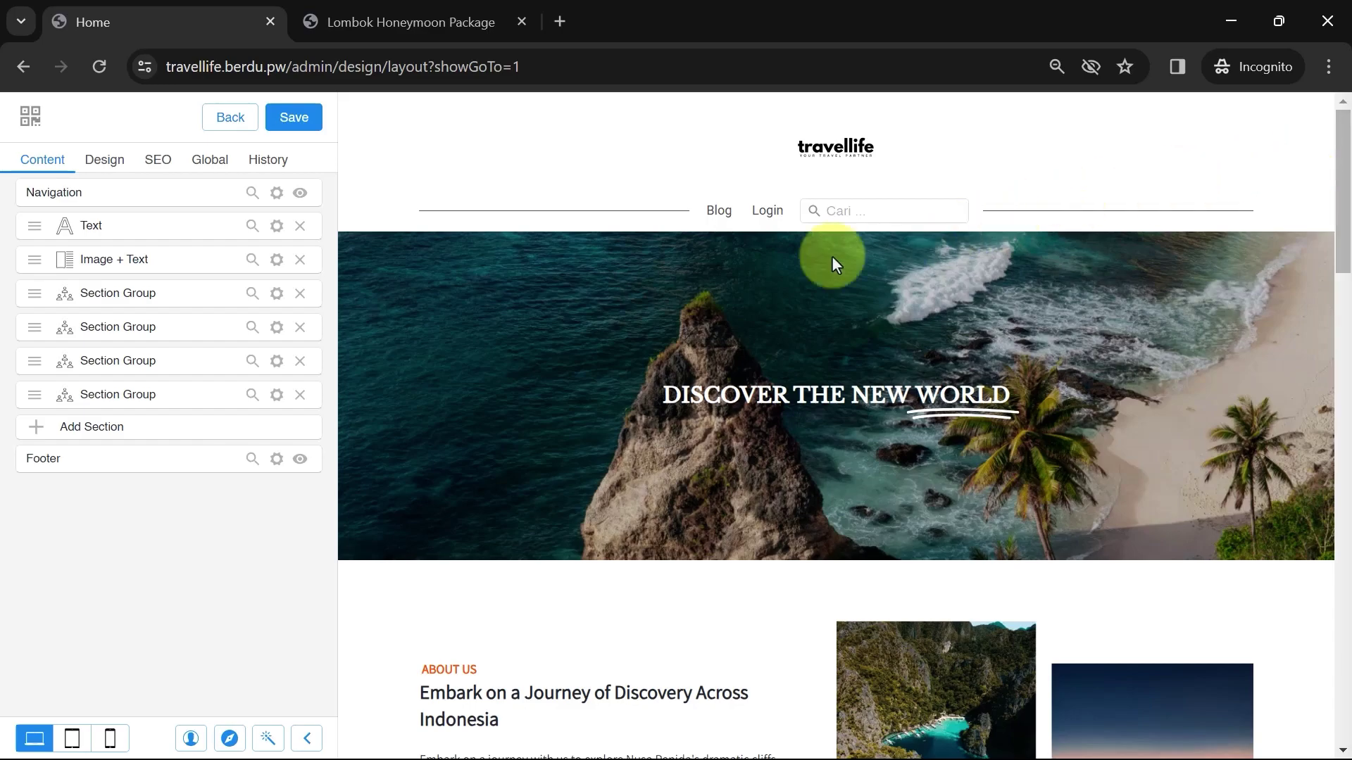
# Add a Section Group, found by searching 'gr', at the bottom of the Home page
pyautogui.click(229, 428)
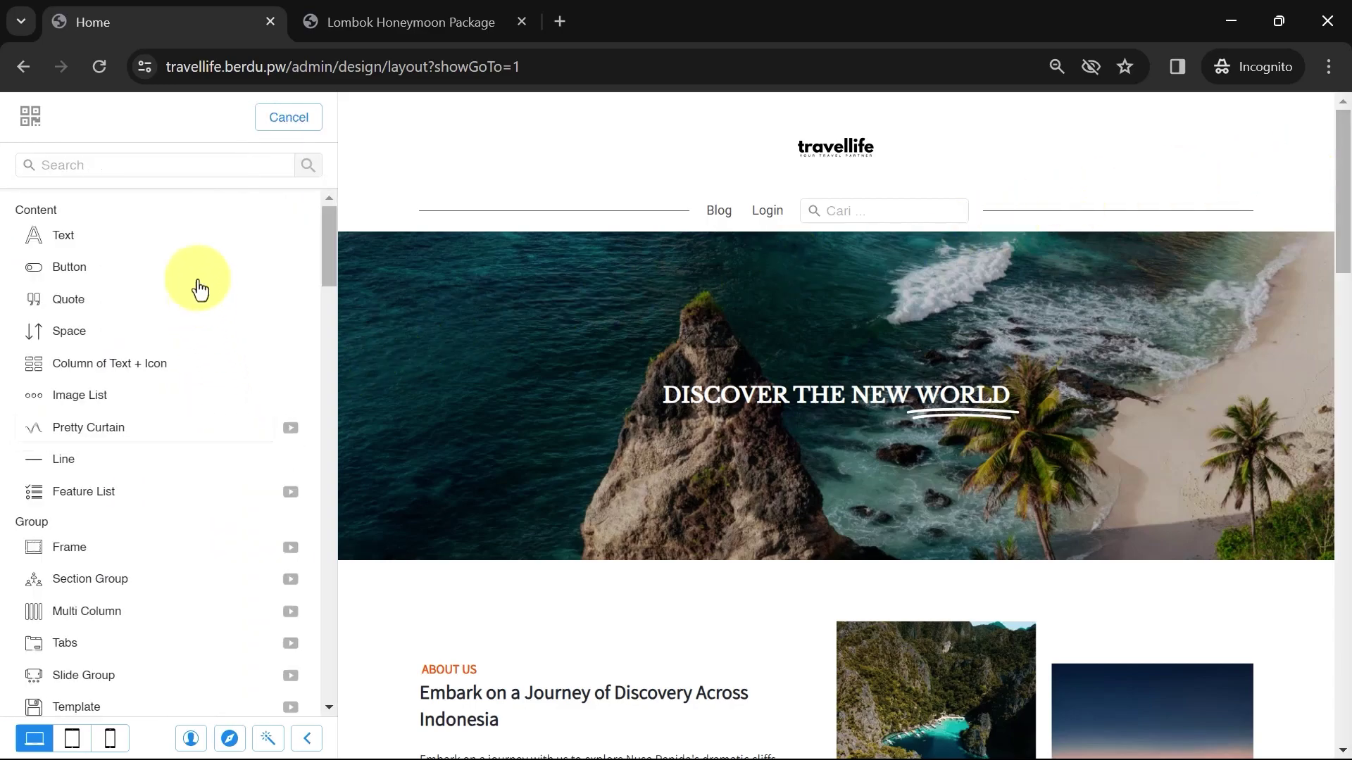
pyautogui.click(178, 166)
pyautogui.write('gr')
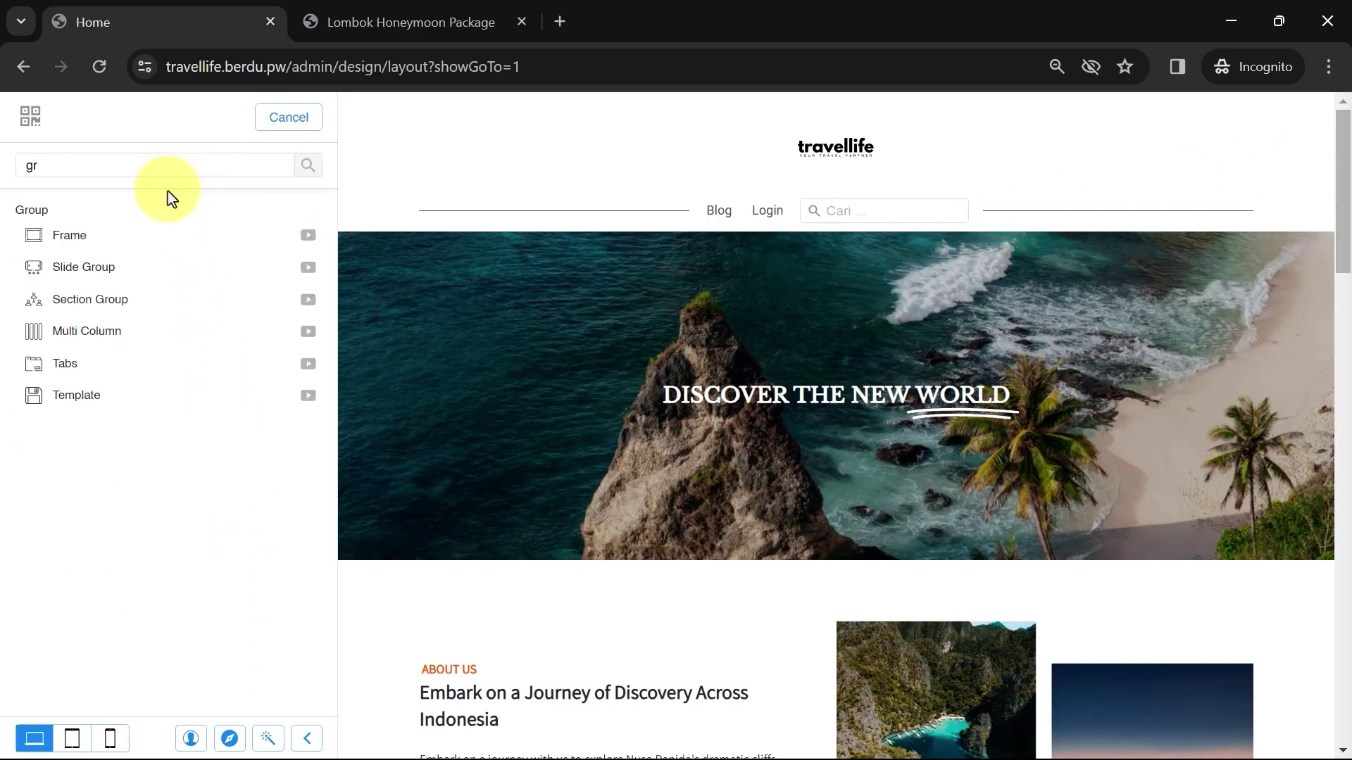
pyautogui.click(121, 314)
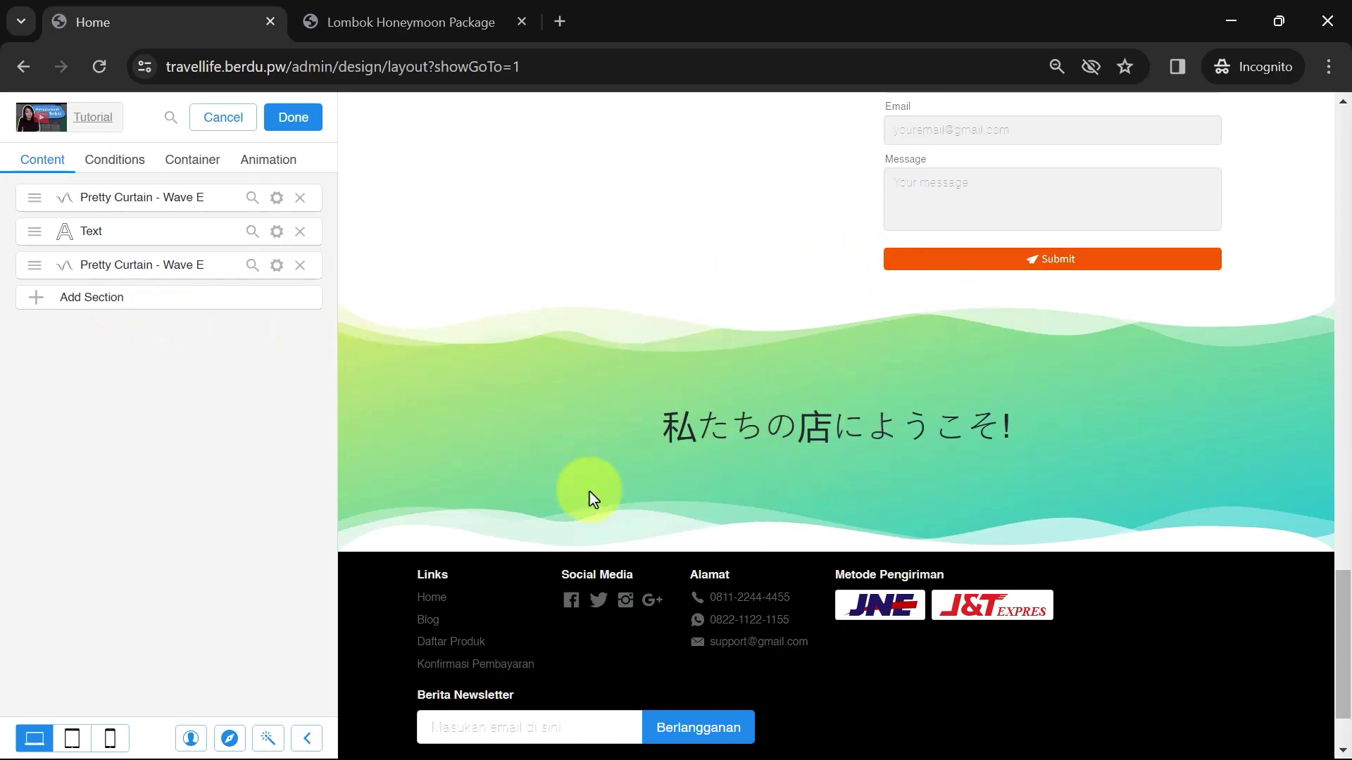
# Delete the group's three rows and add a text element reading 'Best Seller'
pyautogui.click(301, 198)
pyautogui.click(301, 198)
pyautogui.click(301, 198)
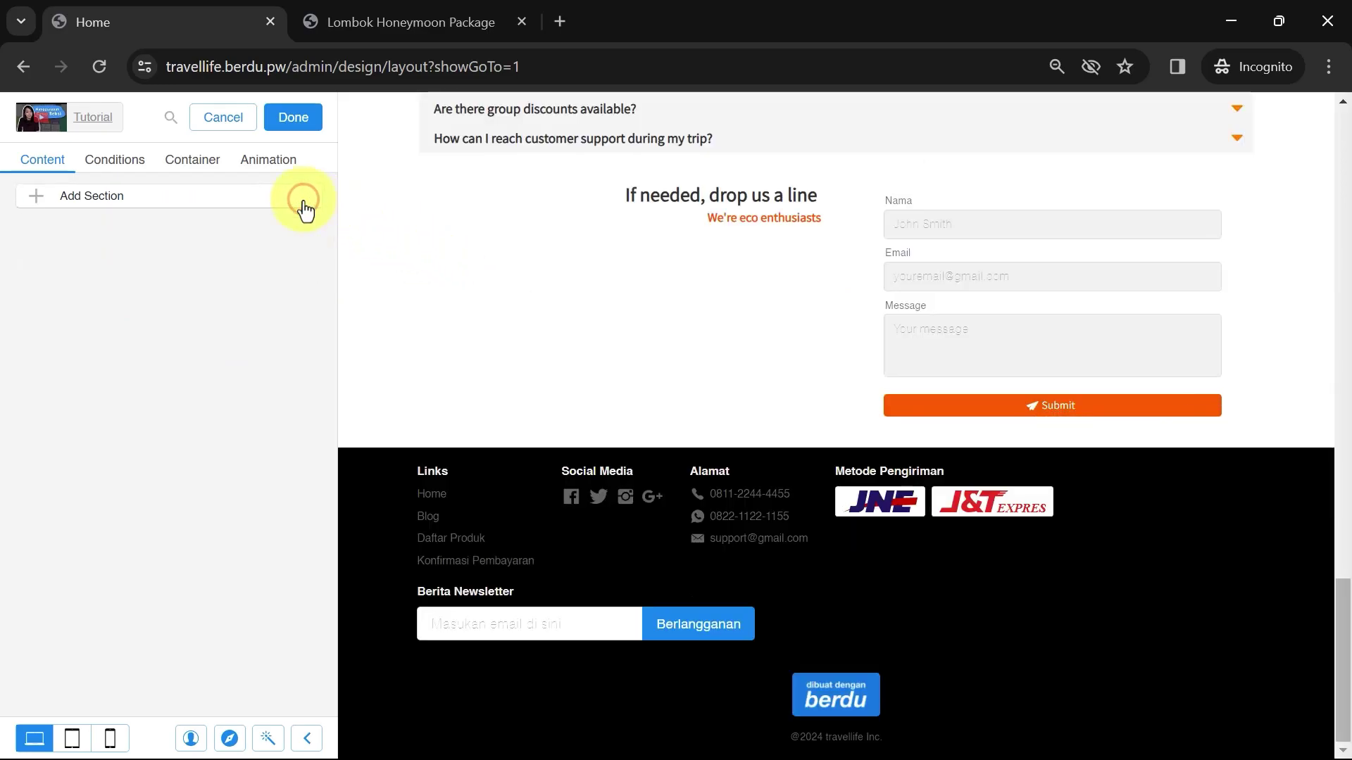
pyautogui.click(162, 200)
pyautogui.click(68, 246)
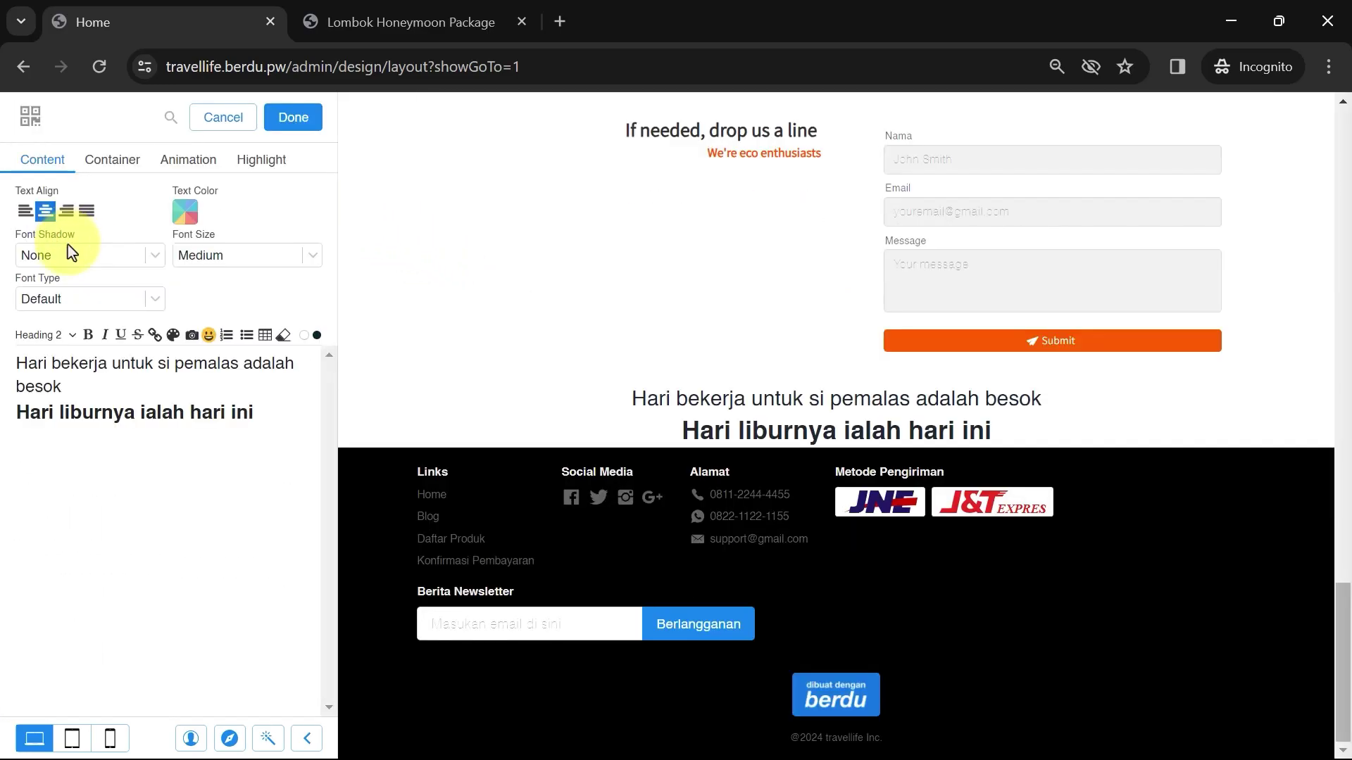
pyautogui.click(90, 298)
pyautogui.click(24, 363)
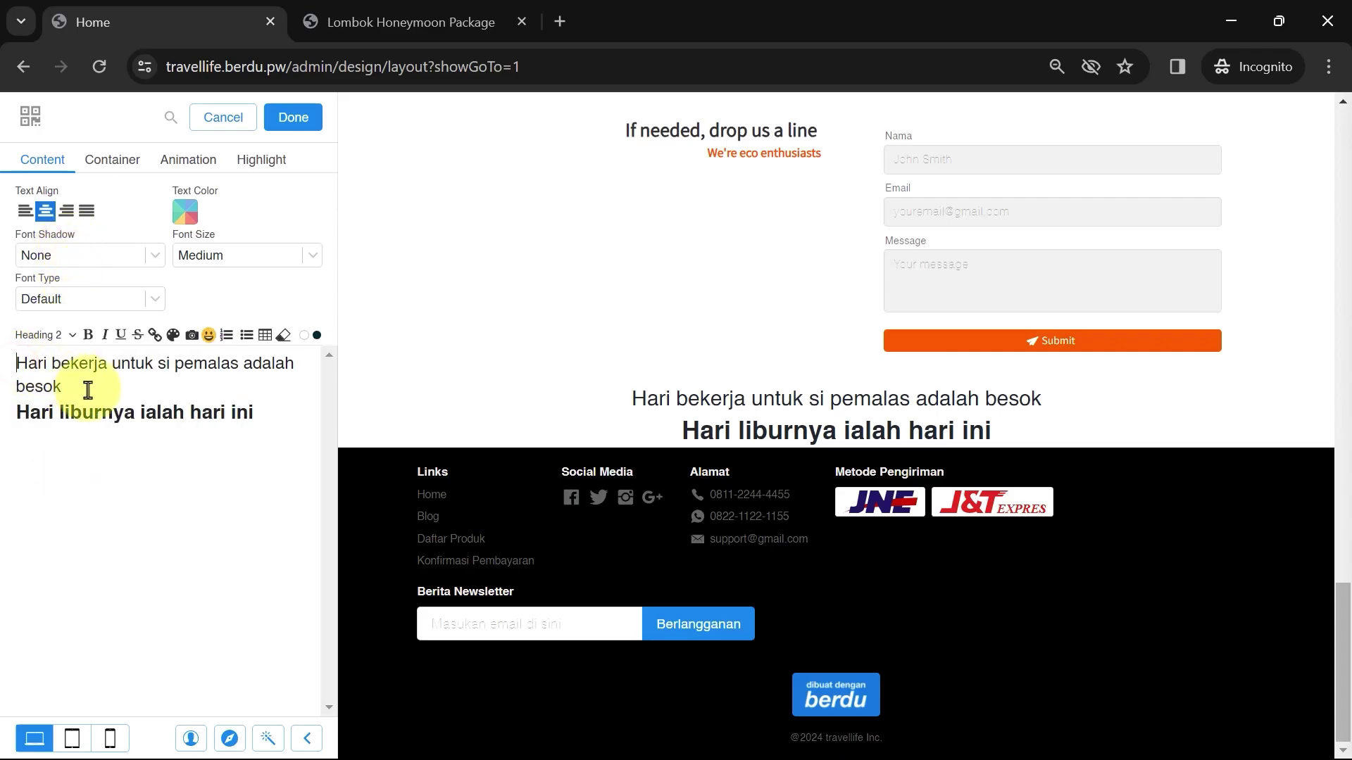
pyautogui.hotkey('ctrl', 'a')
pyautogui.write('Best Seller')
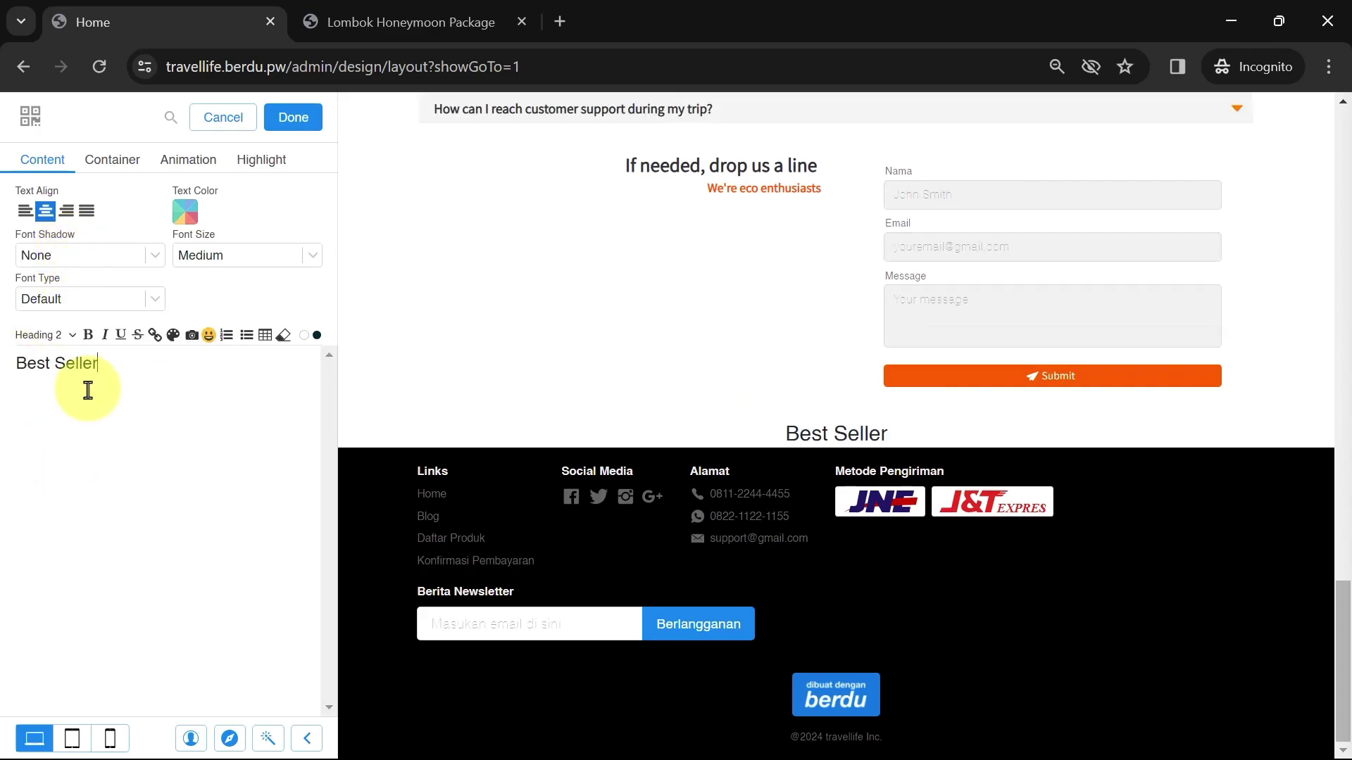
# Make Best Seller a Heading 1 in the Assistant font
pyautogui.click(50, 335)
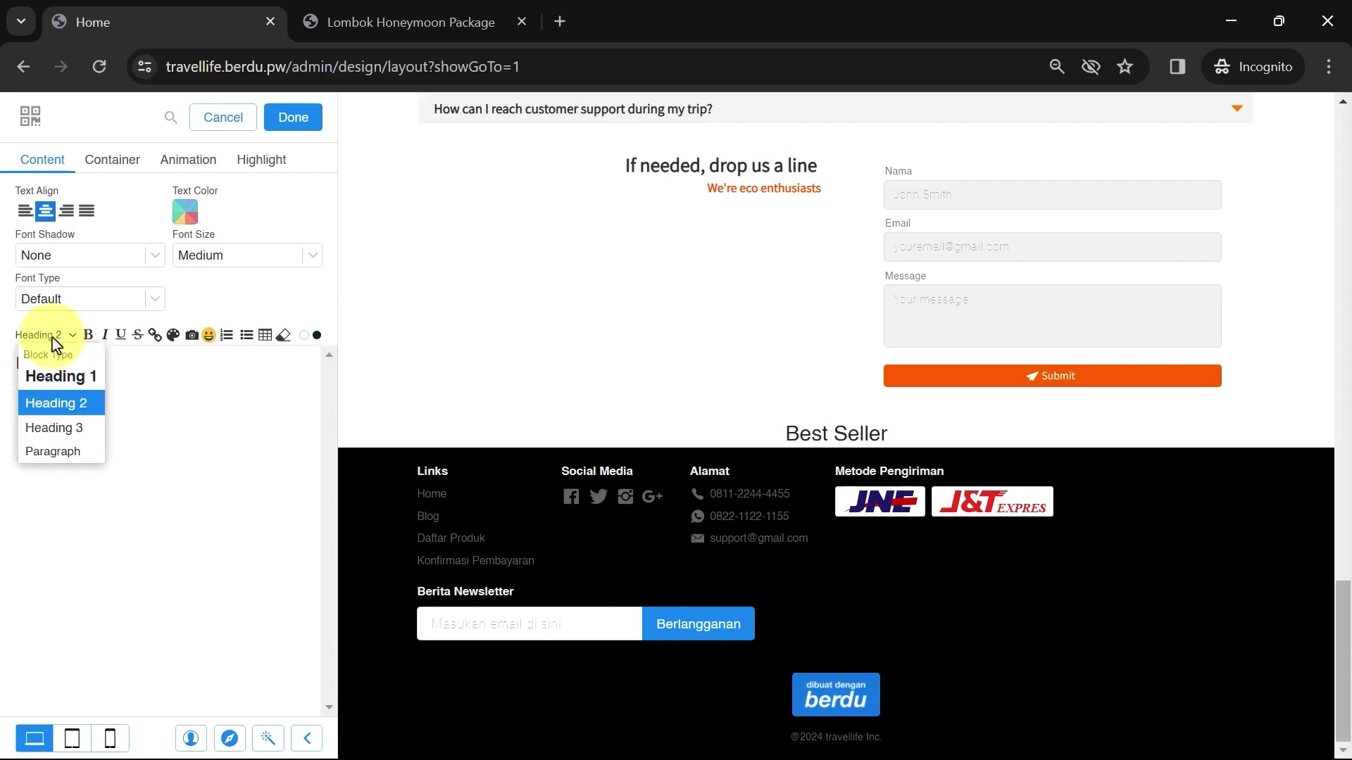
pyautogui.click(49, 378)
pyautogui.click(149, 301)
pyautogui.click(115, 318)
pyautogui.write('ass')
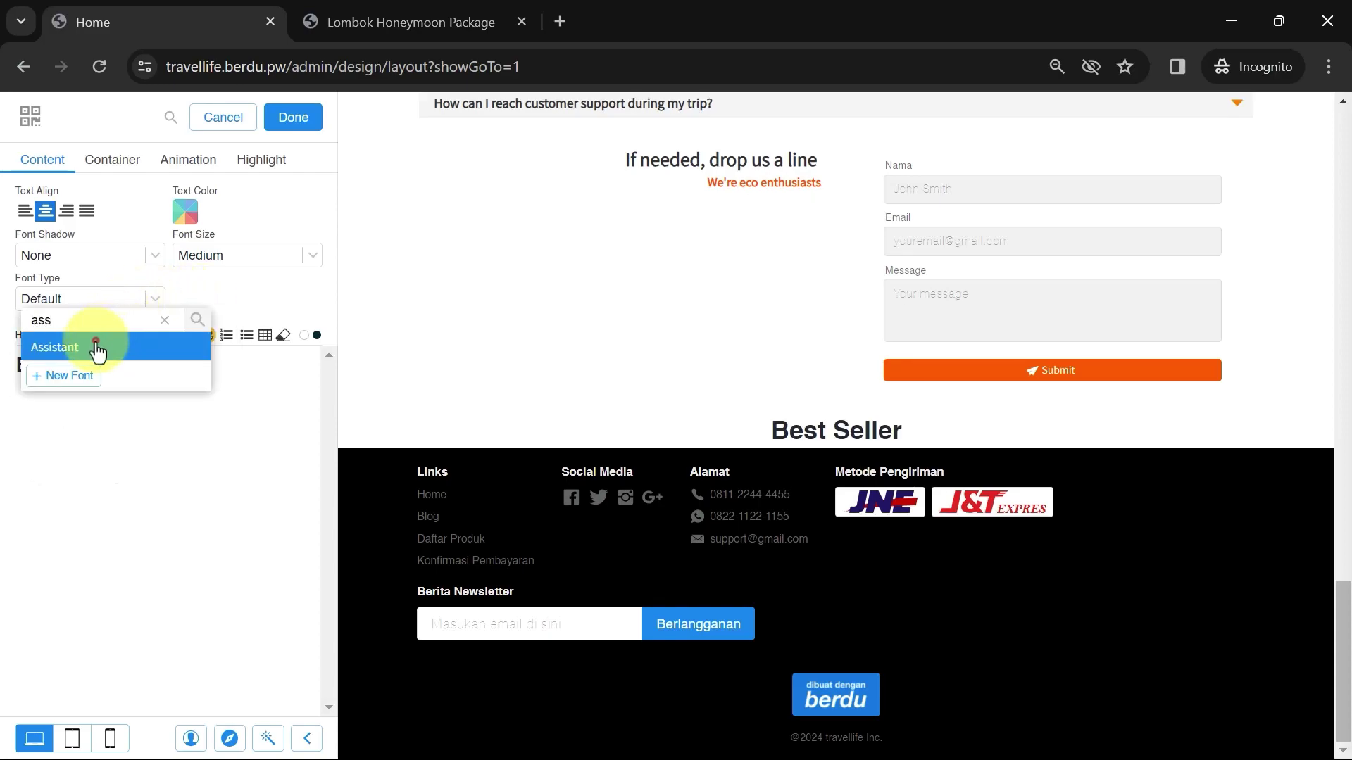
pyautogui.click(96, 347)
# Colour the heading orange, size it Smaller, align it left, and finish editing
pyautogui.click(174, 336)
pyautogui.click(348, 512)
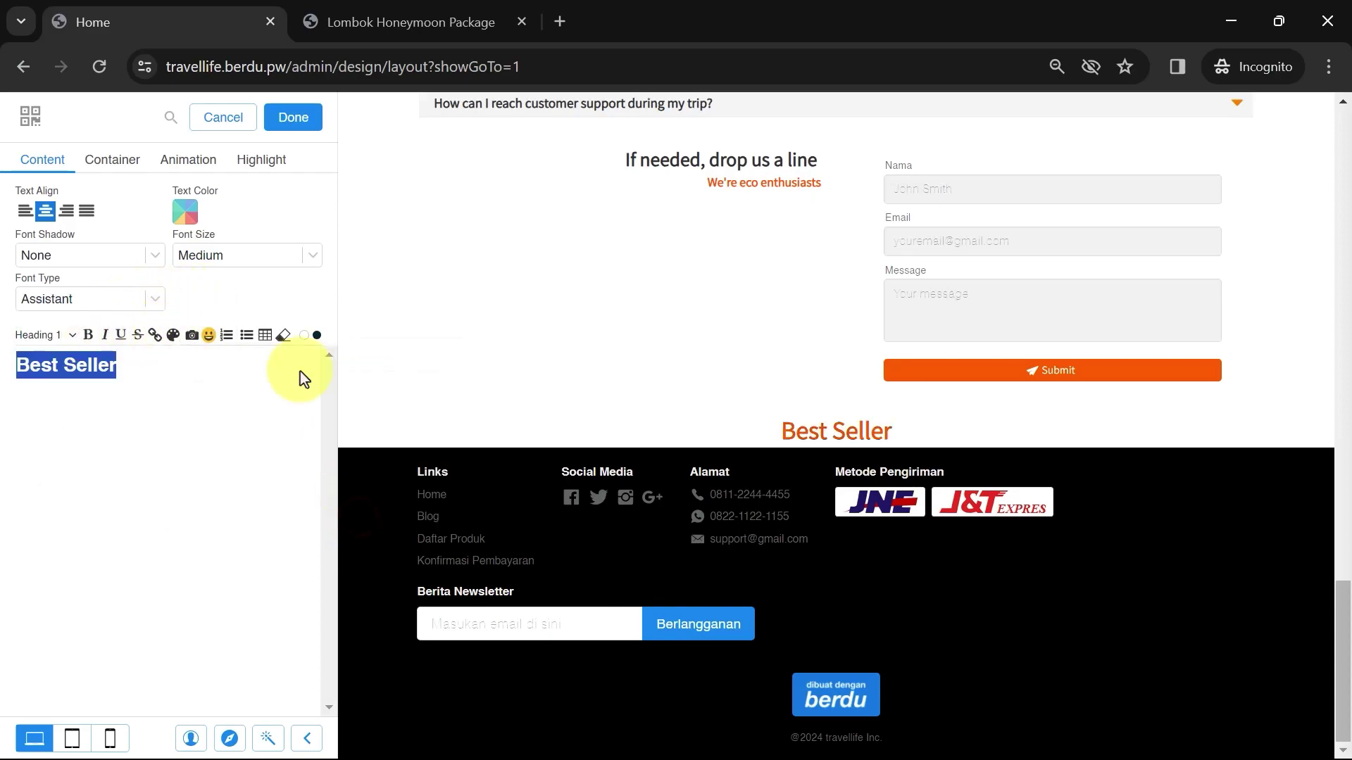
pyautogui.click(247, 253)
pyautogui.click(227, 272)
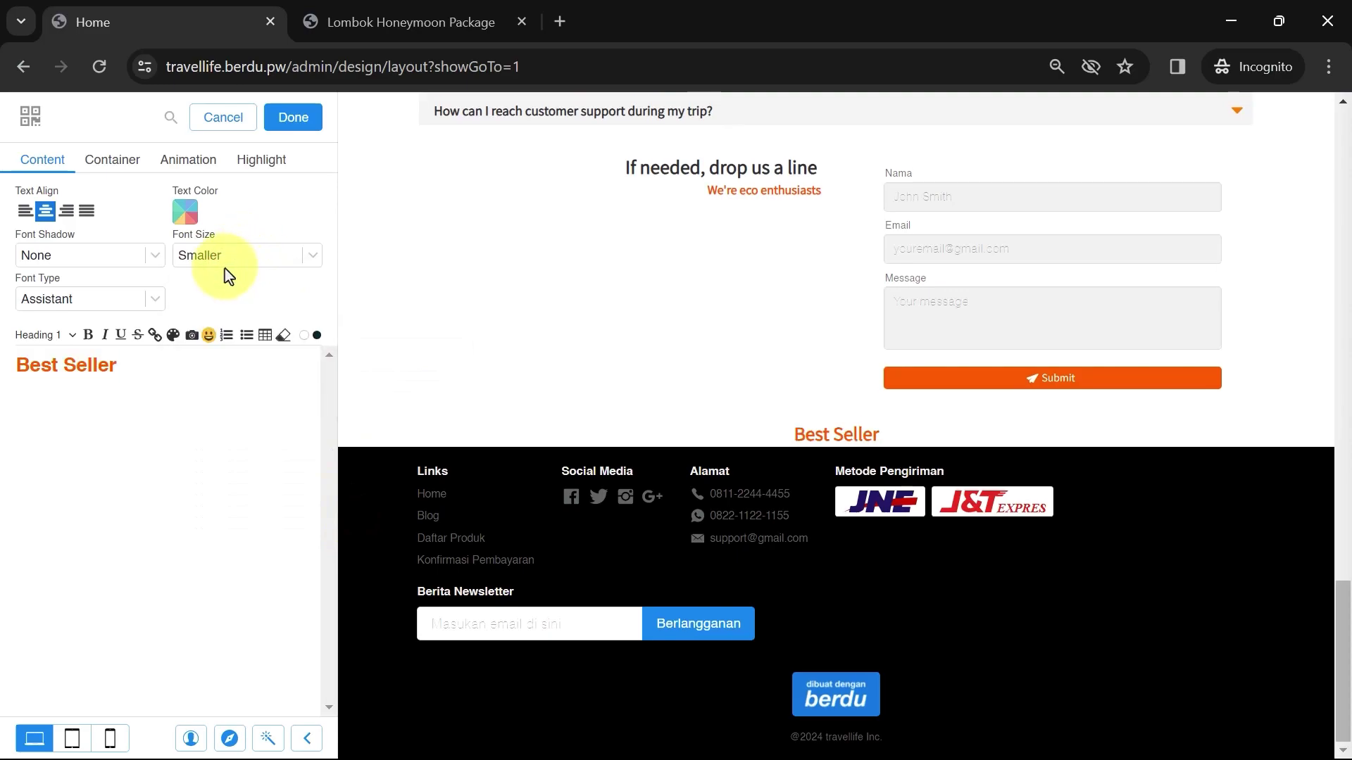
pyautogui.click(23, 212)
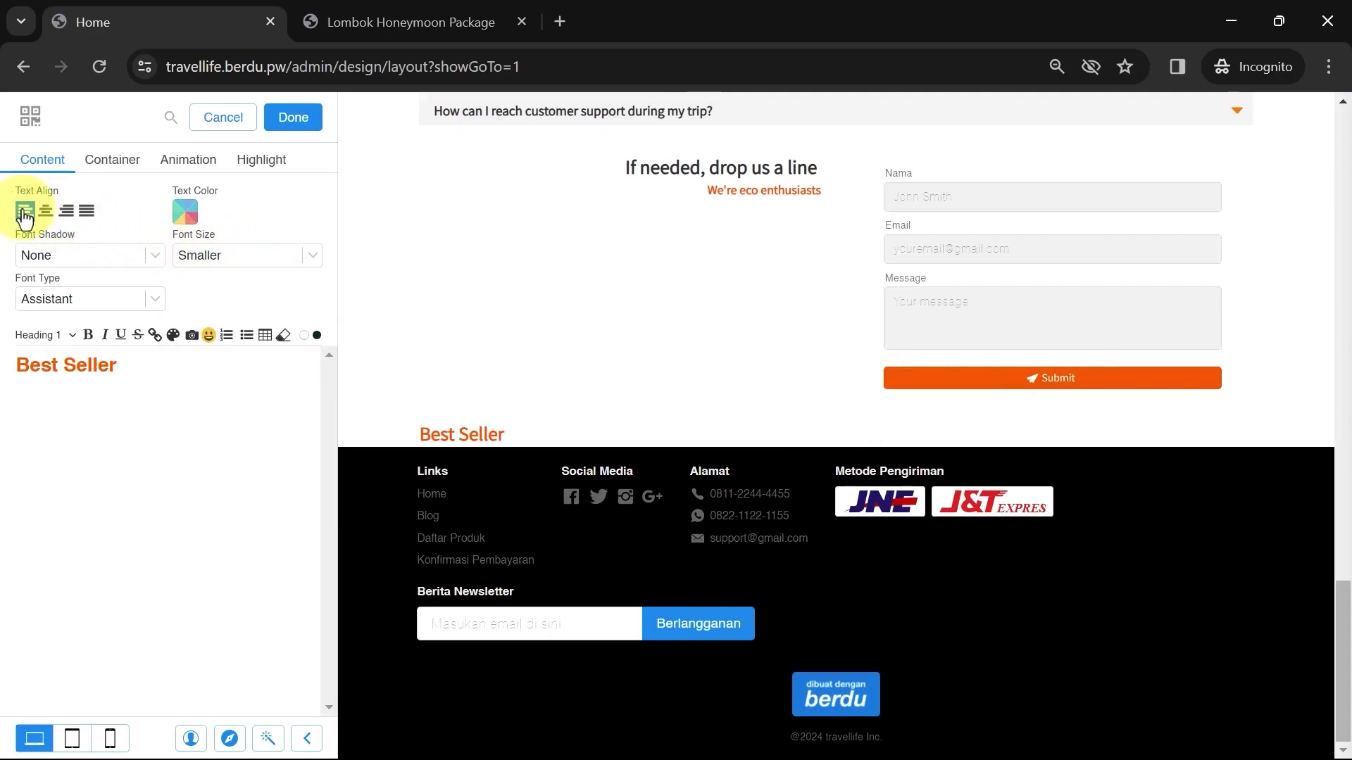
pyautogui.click(287, 119)
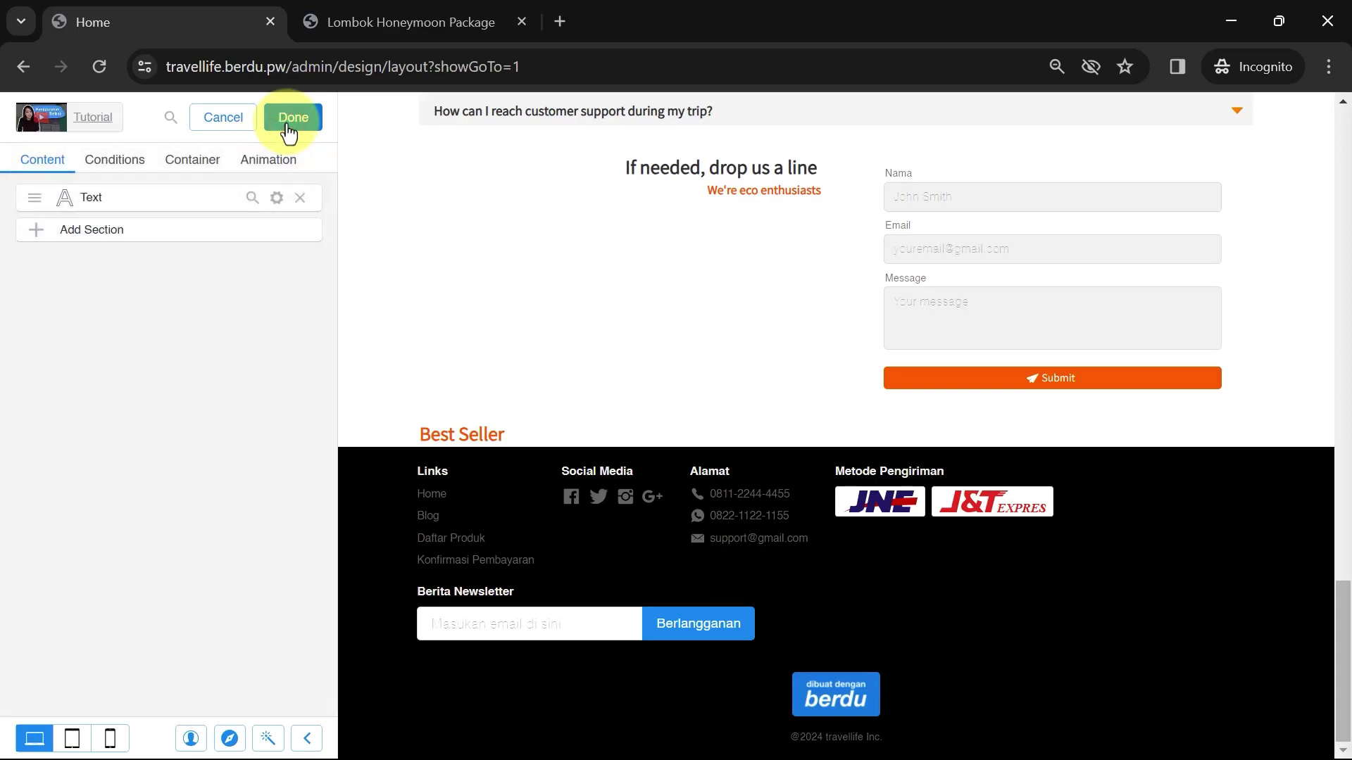
# Add a Product List under Best Seller and set its products to Choose Manually
pyautogui.click(196, 240)
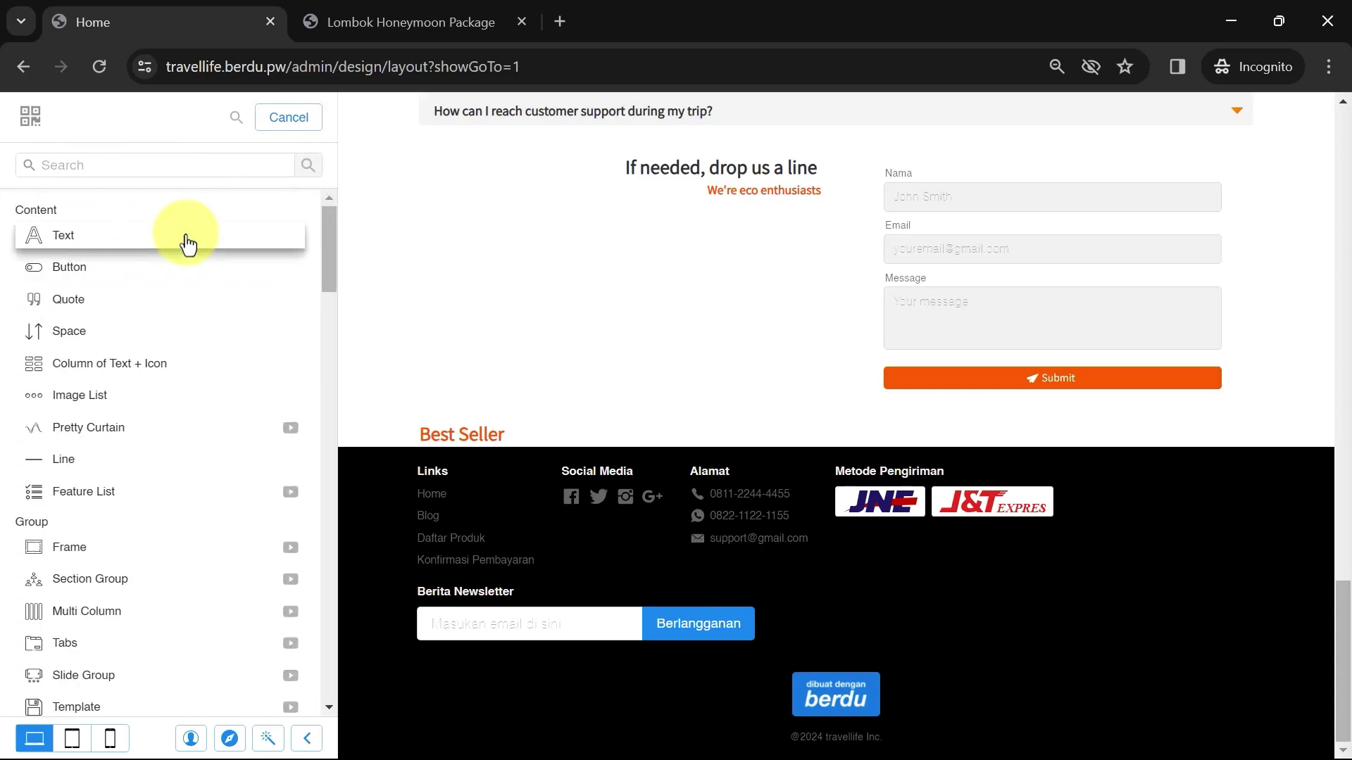
pyautogui.write('produ')
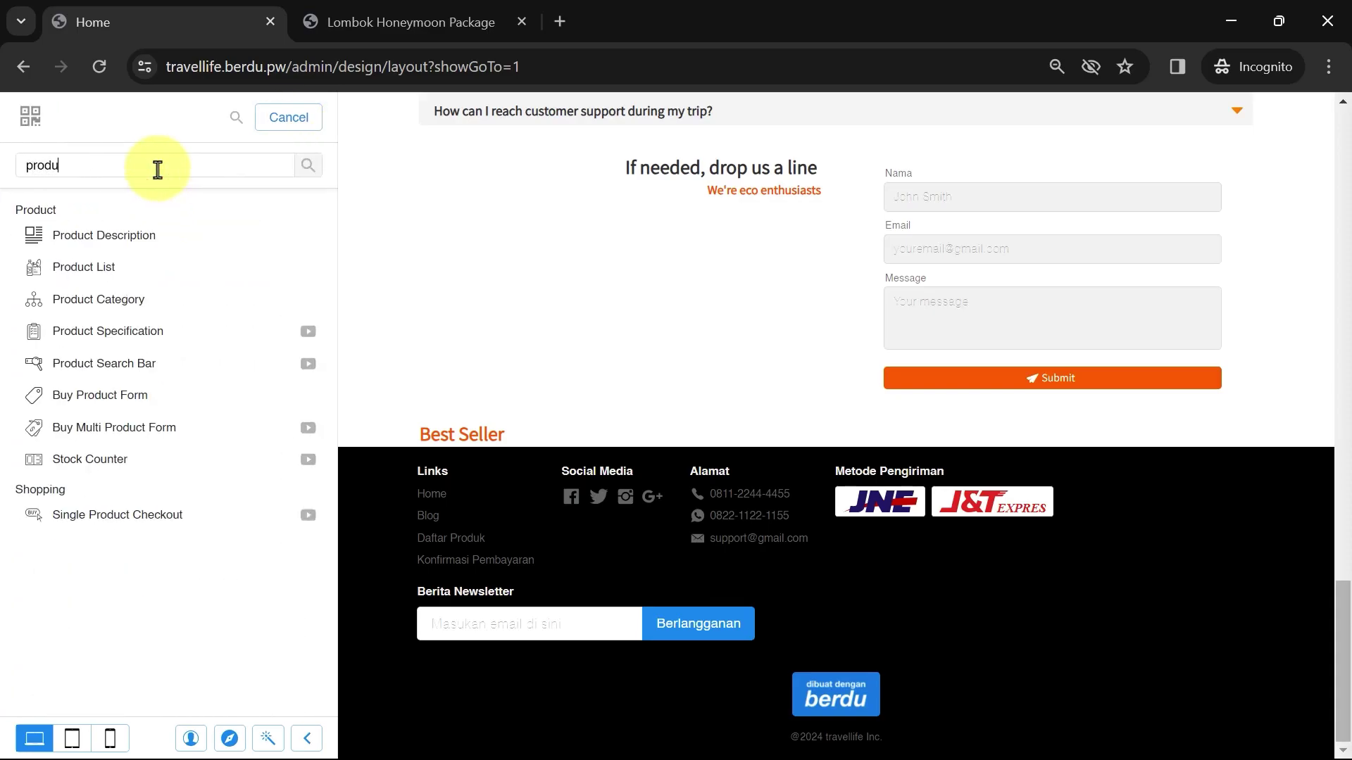
pyautogui.click(103, 267)
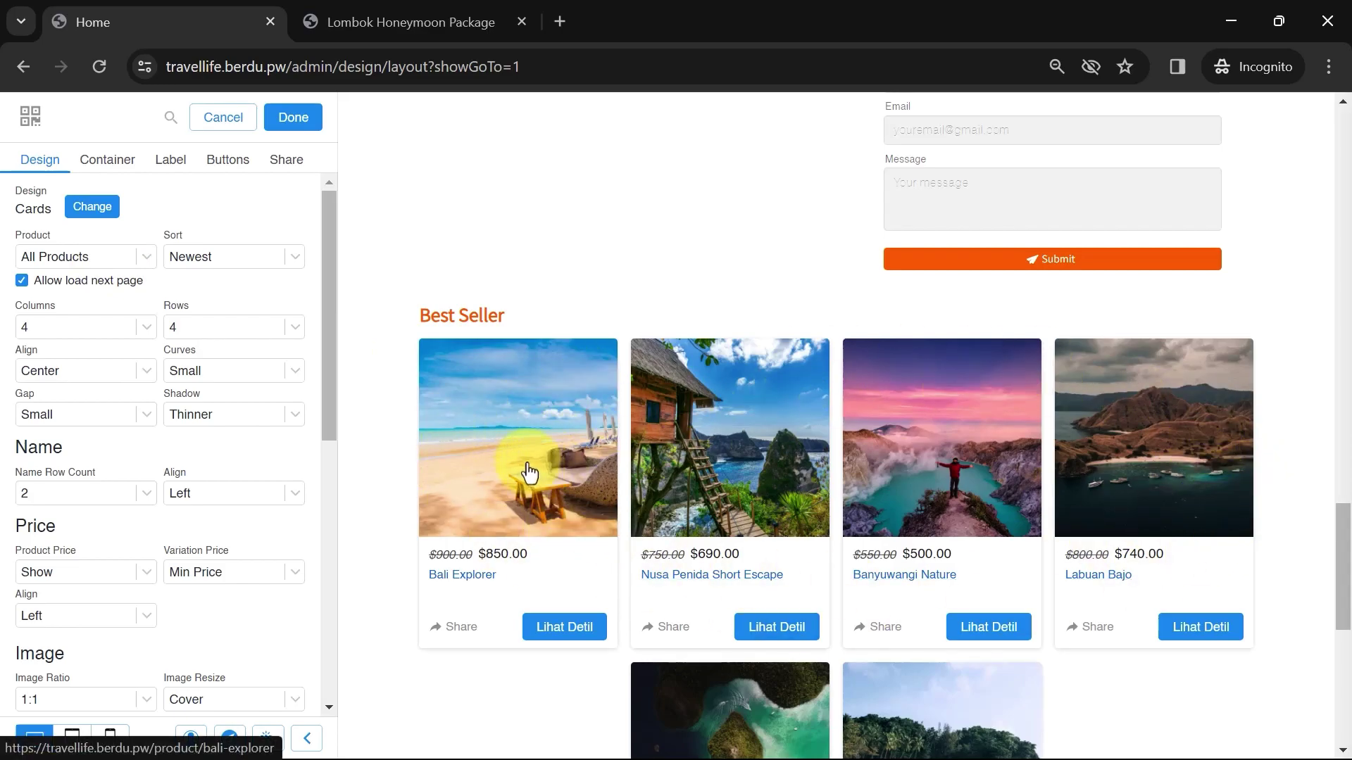
pyautogui.click(104, 265)
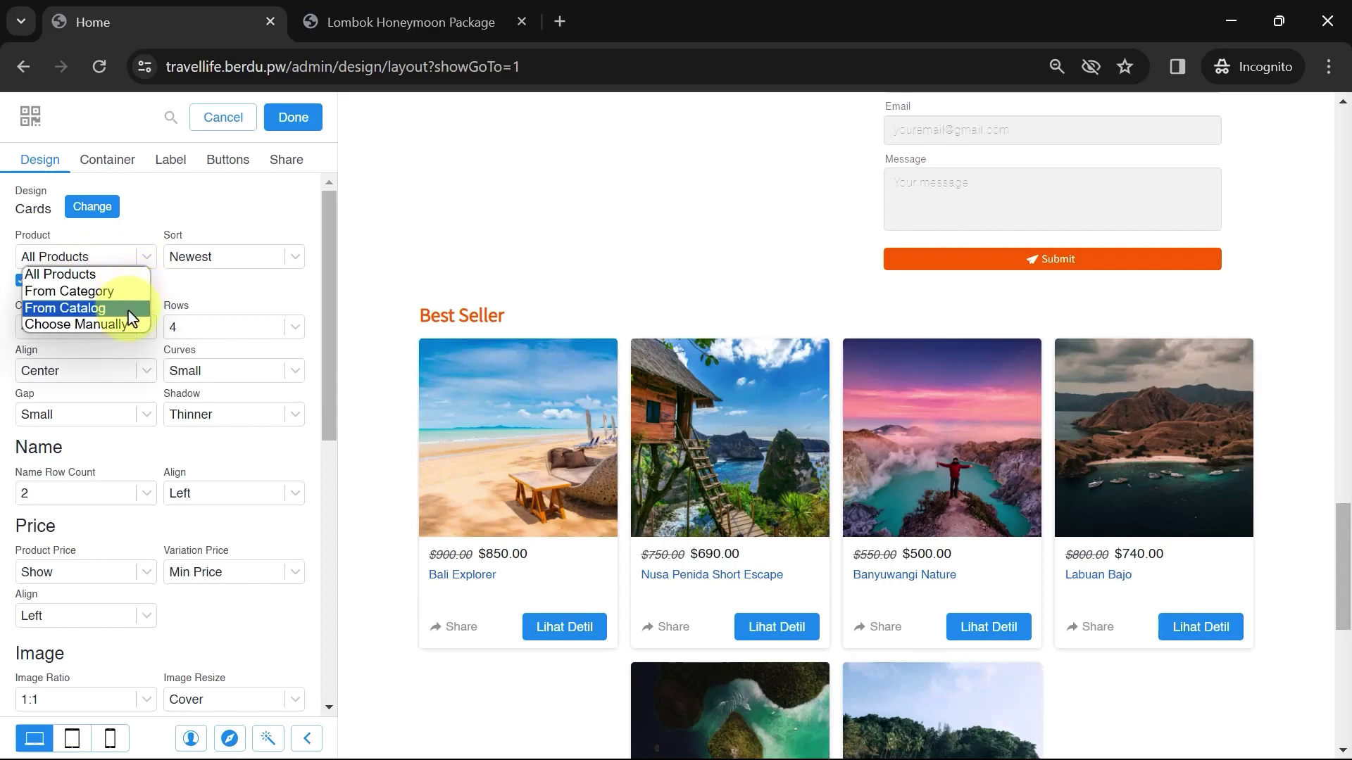
# Hand-pick Lombok Honeymoon Package, Bali Explorer and Nusa Penida Short Escape for the Best Seller grid
pyautogui.click(102, 326)
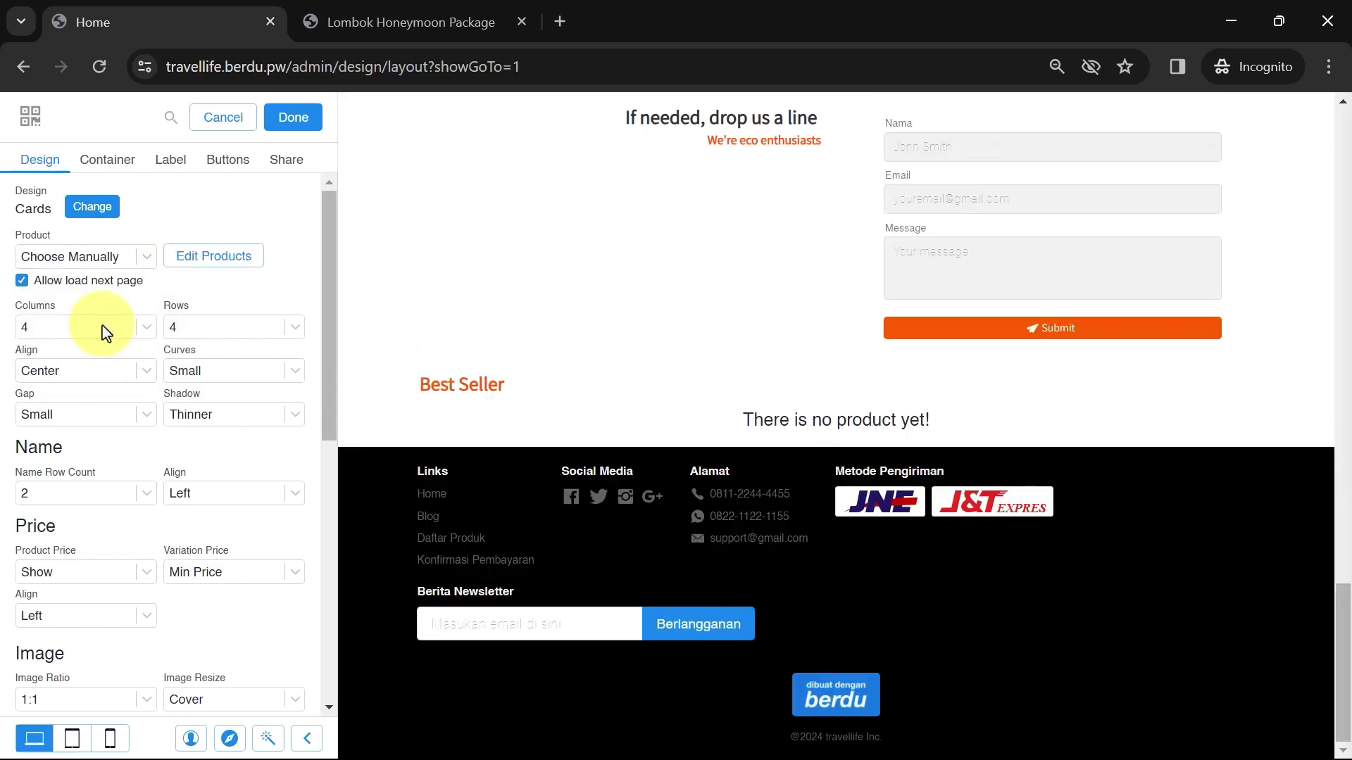
pyautogui.click(192, 262)
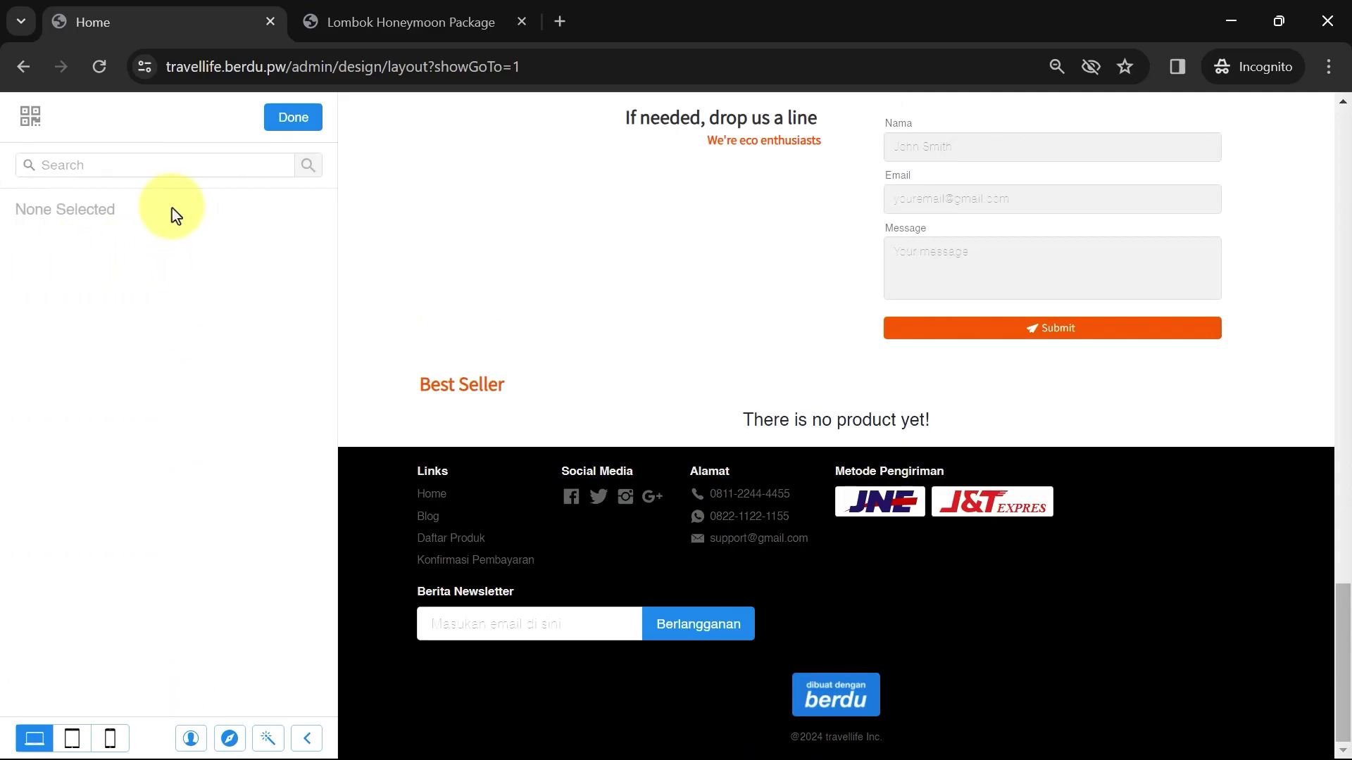
pyautogui.click(164, 168)
pyautogui.scroll(-2, 160, 338)
pyautogui.click(162, 356)
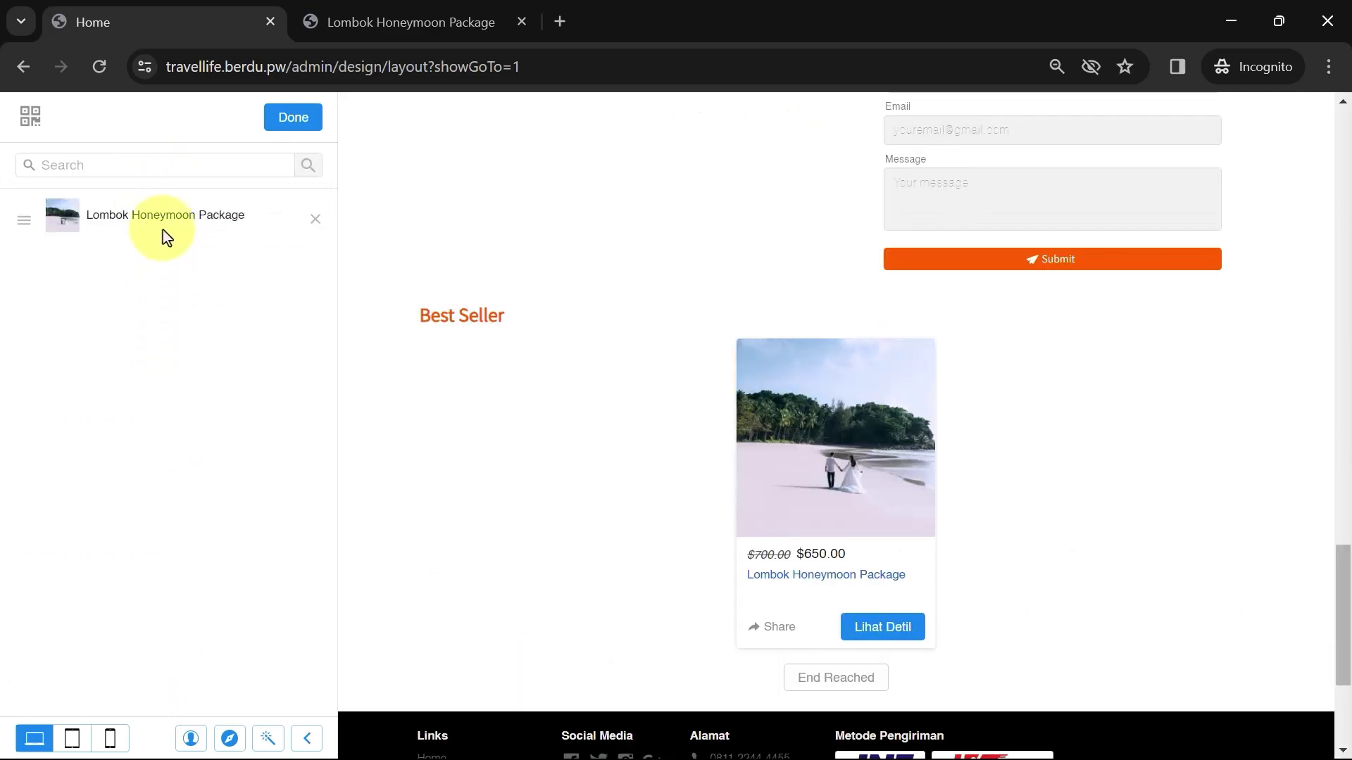
pyautogui.click(149, 198)
pyautogui.click(156, 174)
pyautogui.click(154, 240)
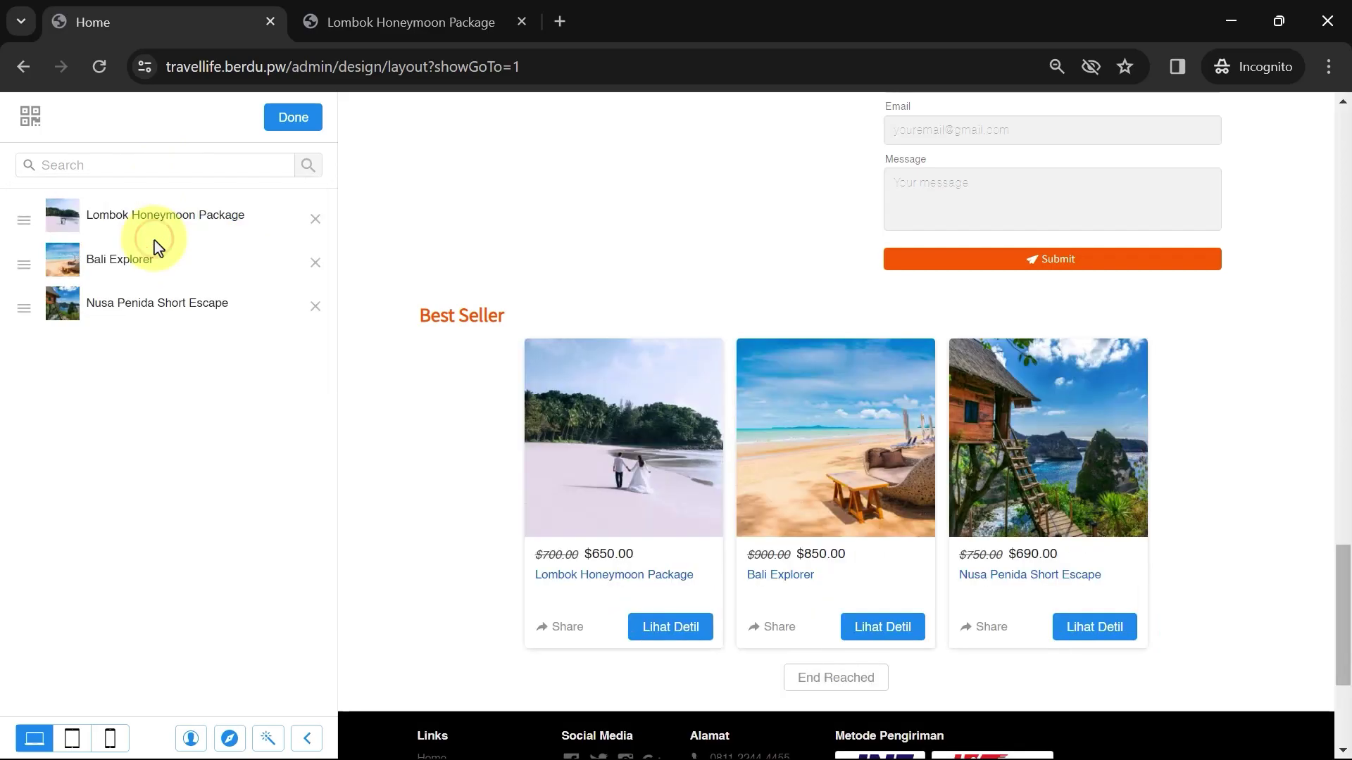
pyautogui.click(288, 121)
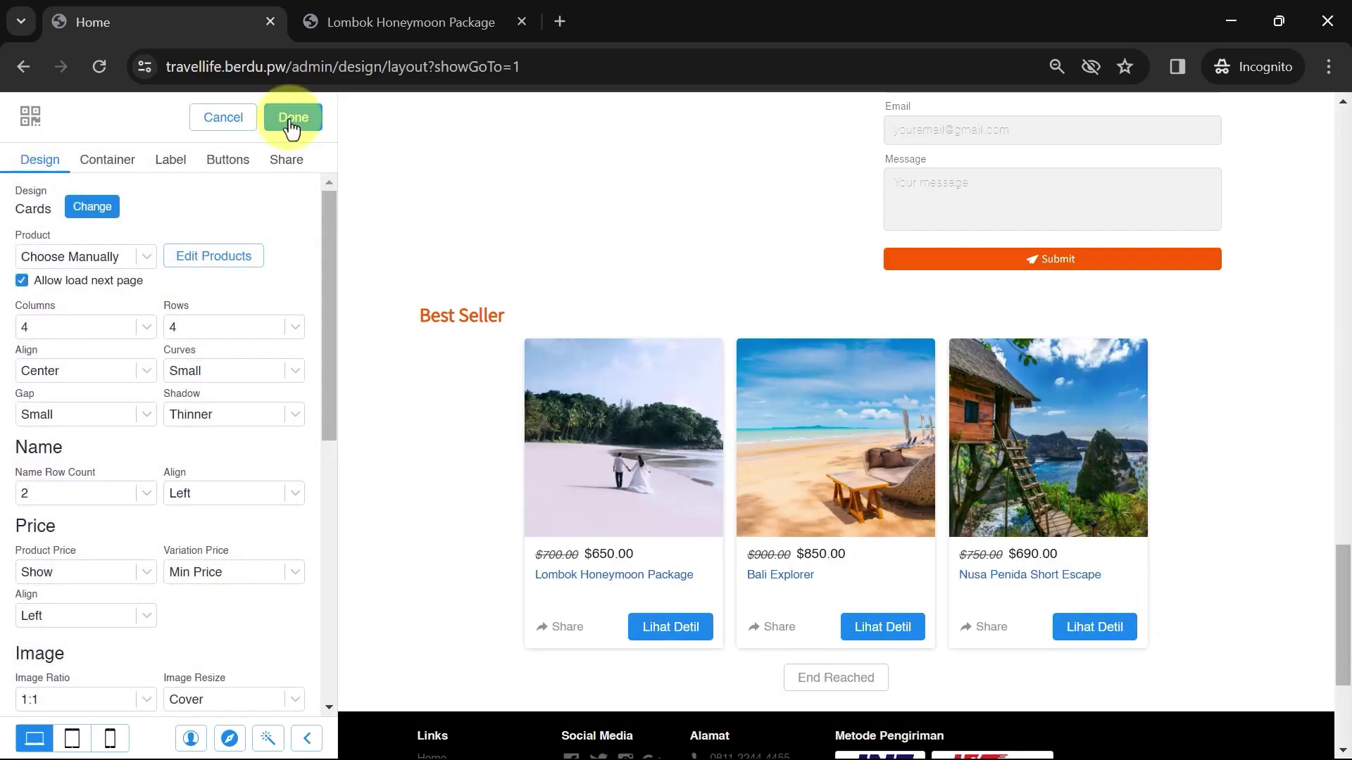
# Set the Best Seller grid to 3 columns after trying 1 and 6
pyautogui.click(104, 320)
pyautogui.click(88, 343)
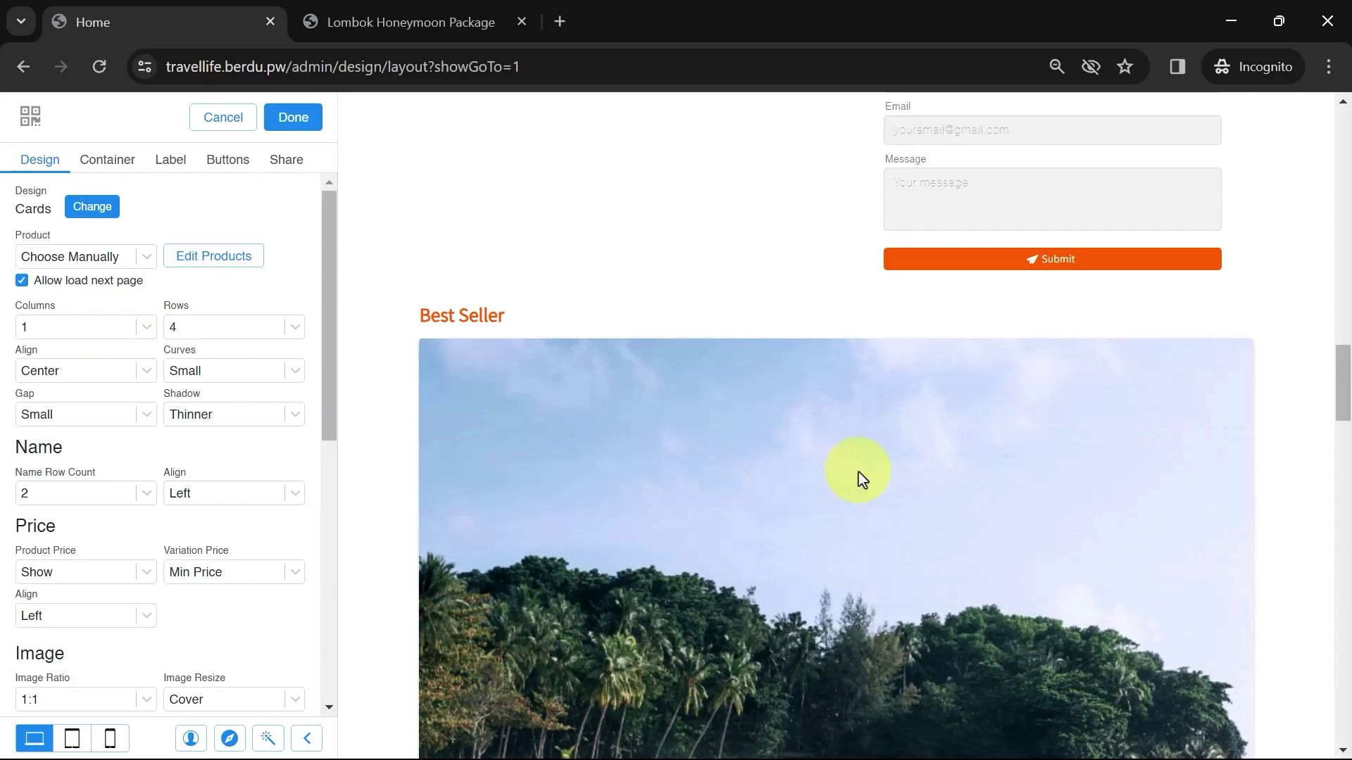
pyautogui.scroll(-20, 857, 477)
pyautogui.scroll(-5, 809, 472)
pyautogui.scroll(15, 808, 471)
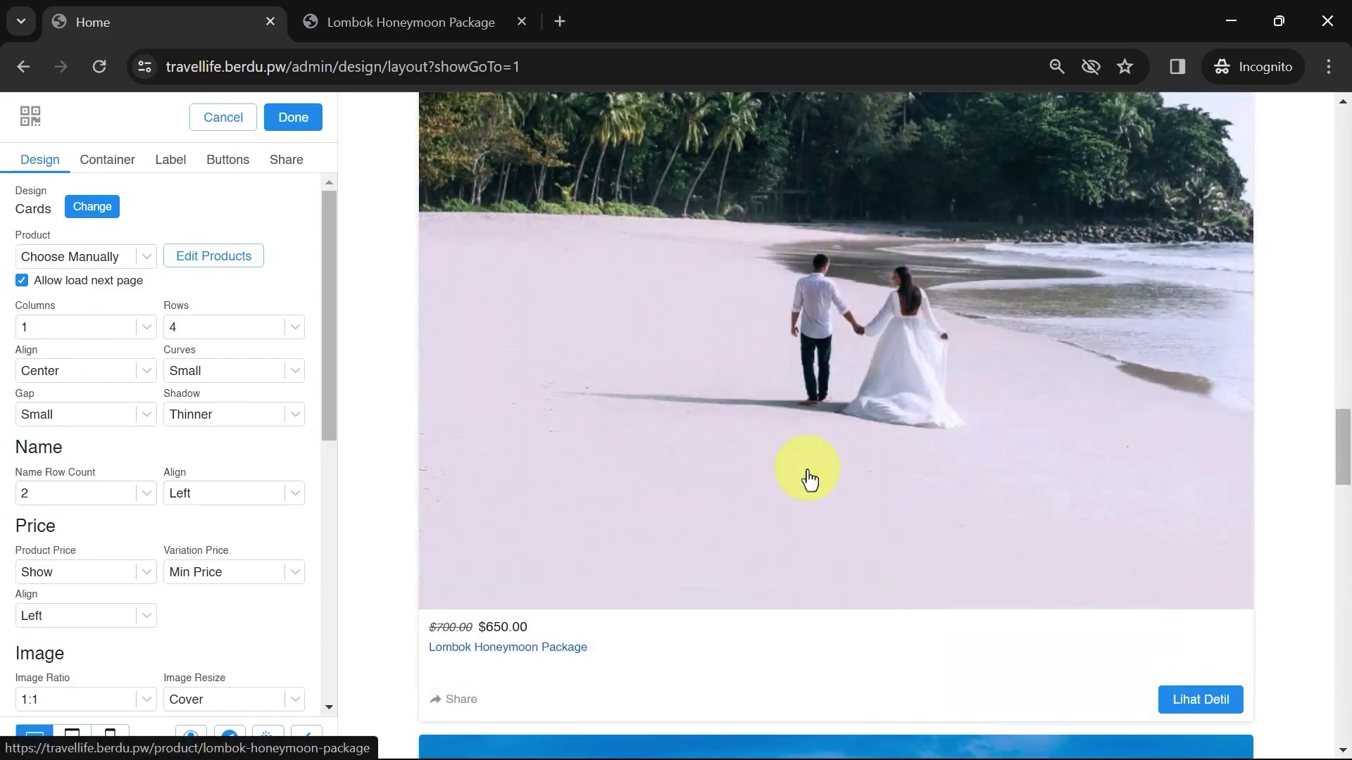
pyautogui.scroll(4, 810, 479)
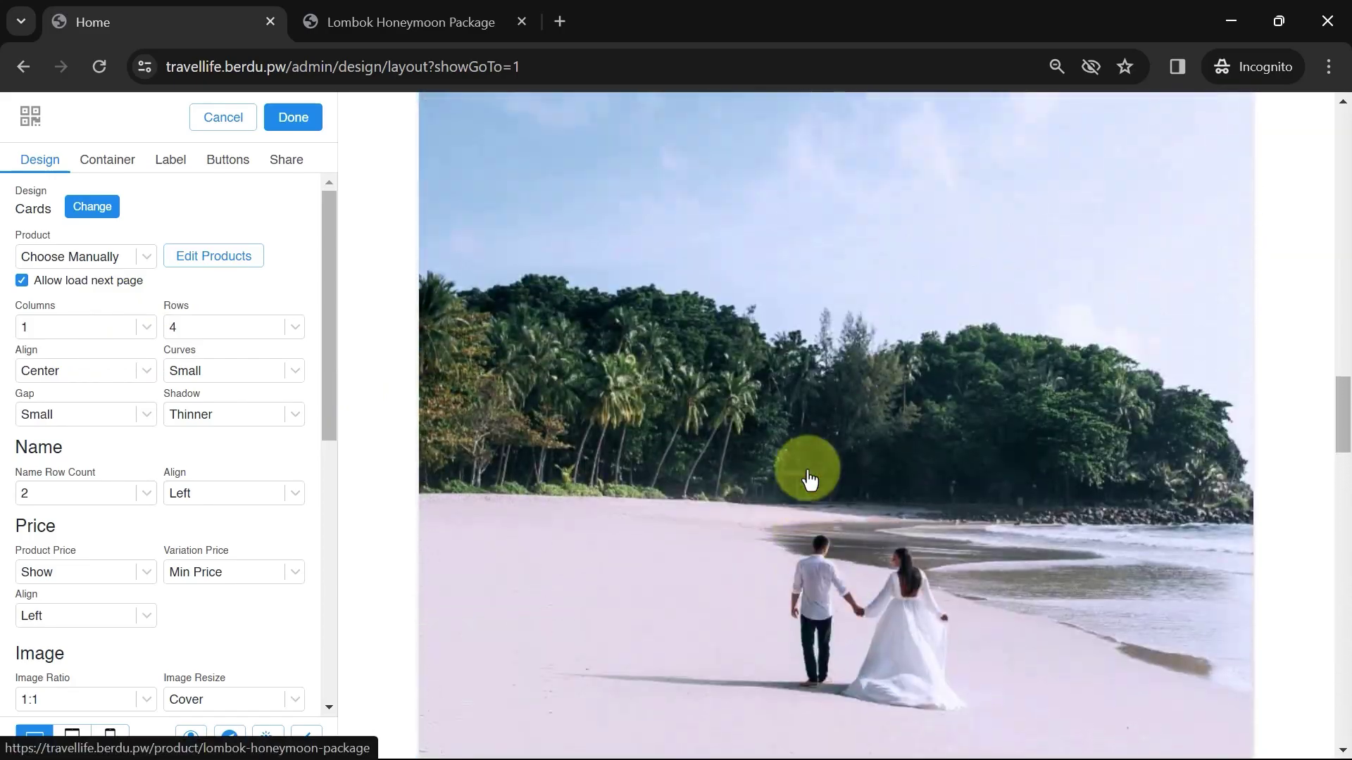
pyautogui.click(123, 331)
pyautogui.click(54, 424)
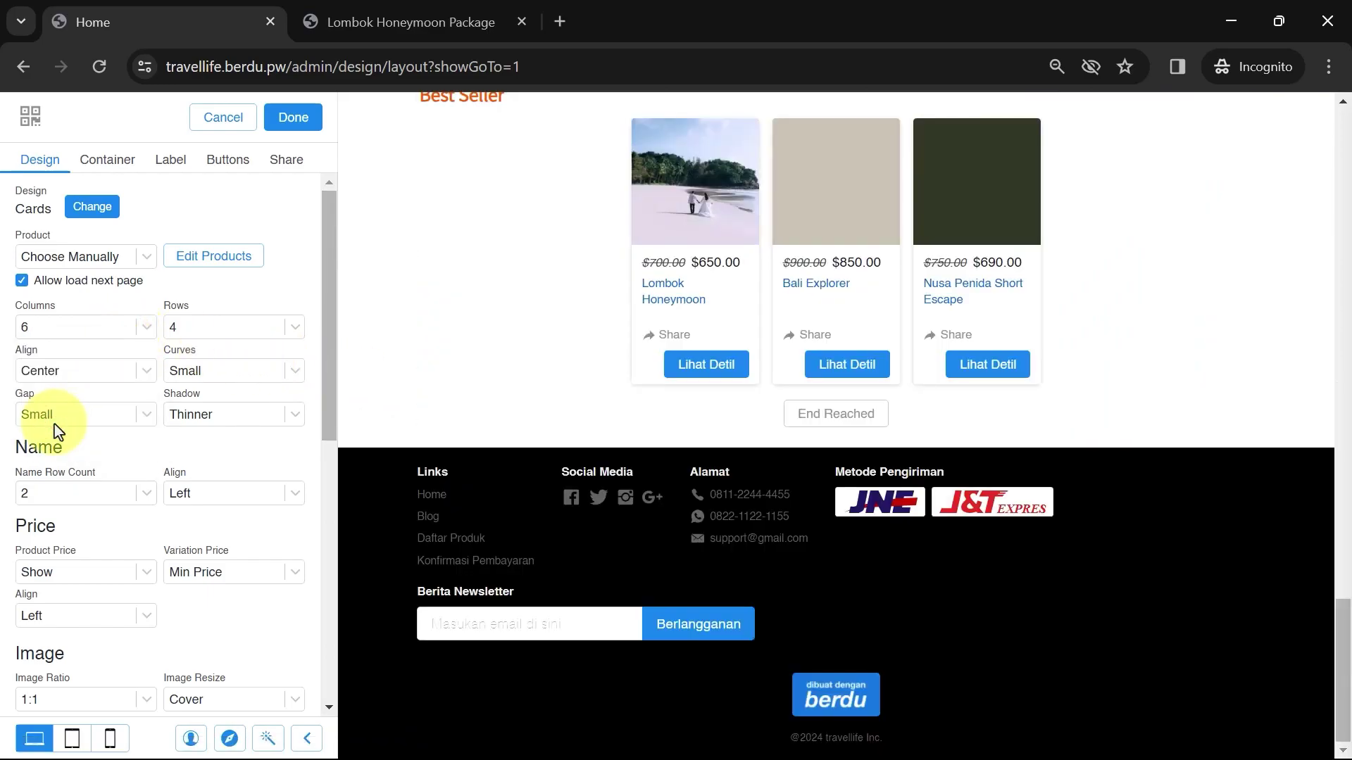
pyautogui.scroll(2, 717, 319)
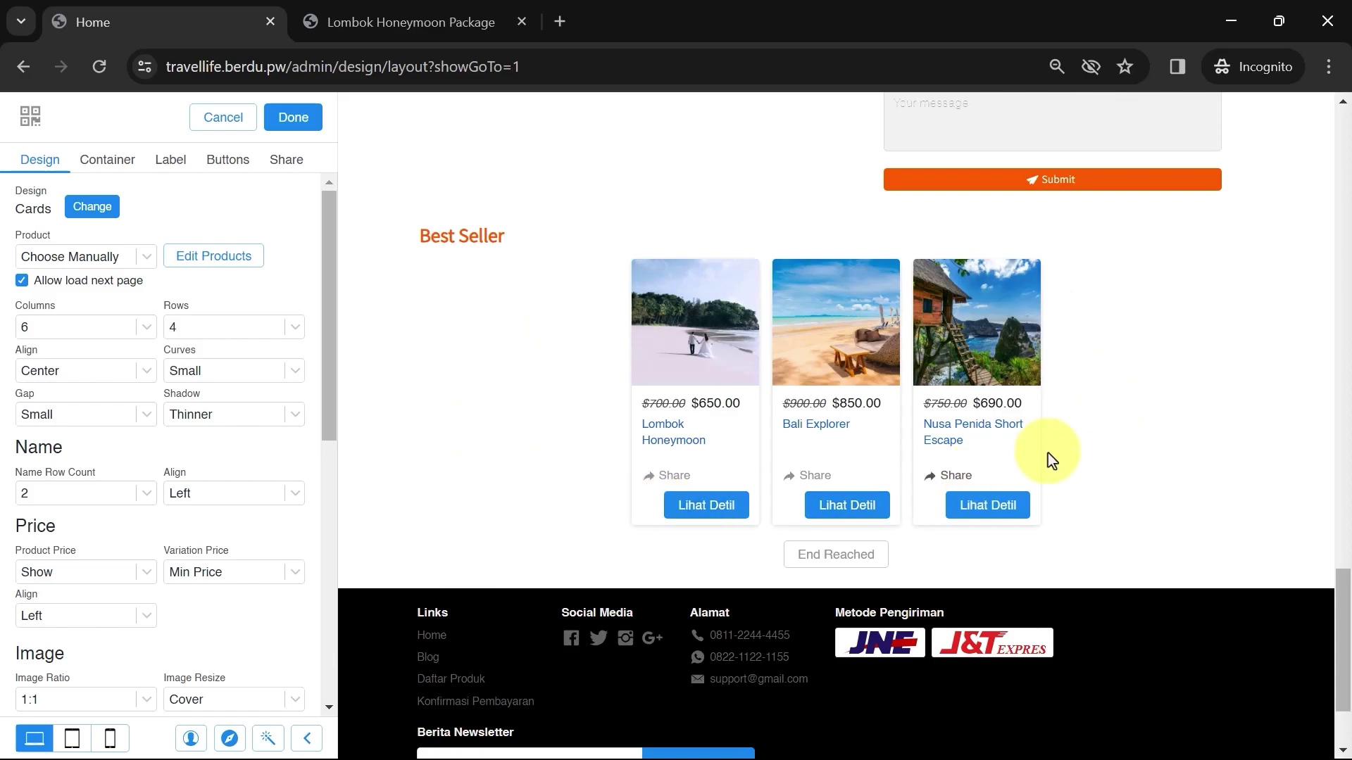
pyautogui.click(138, 328)
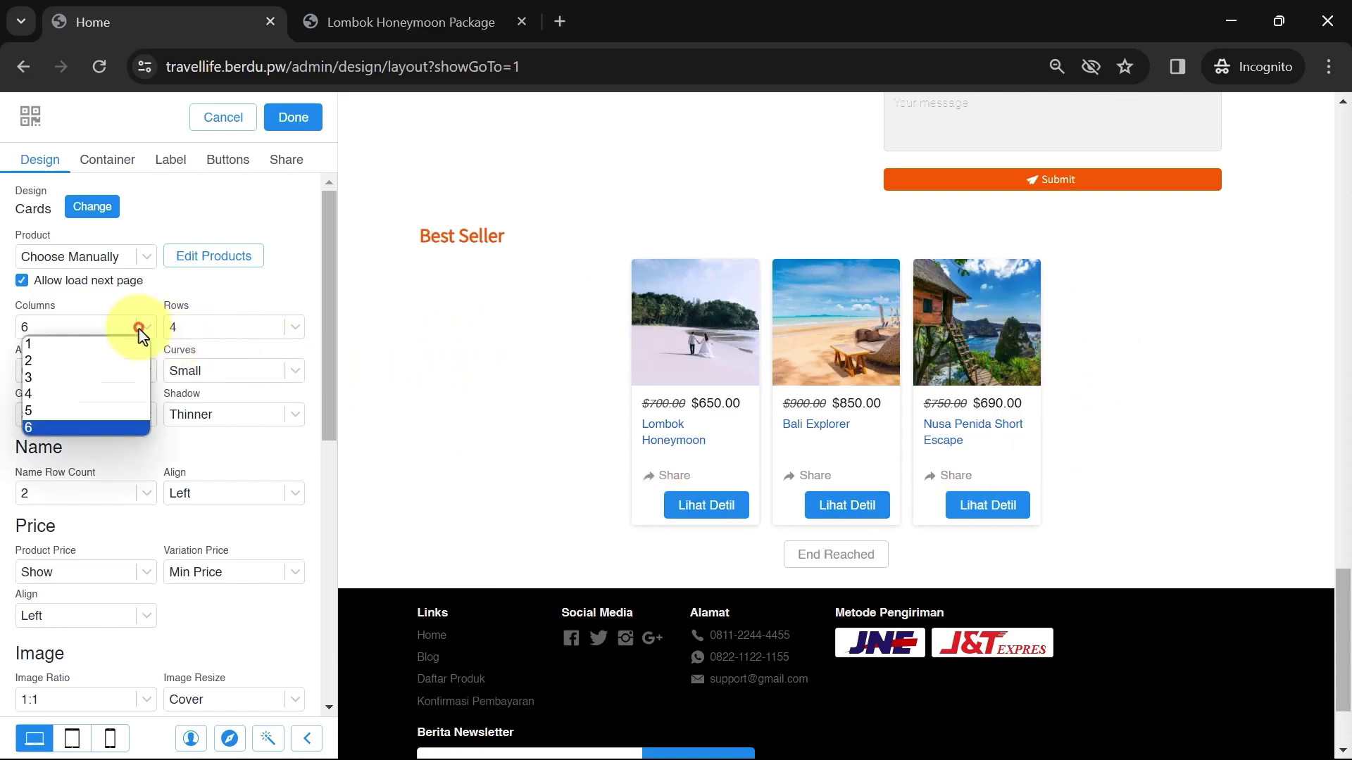
pyautogui.click(66, 380)
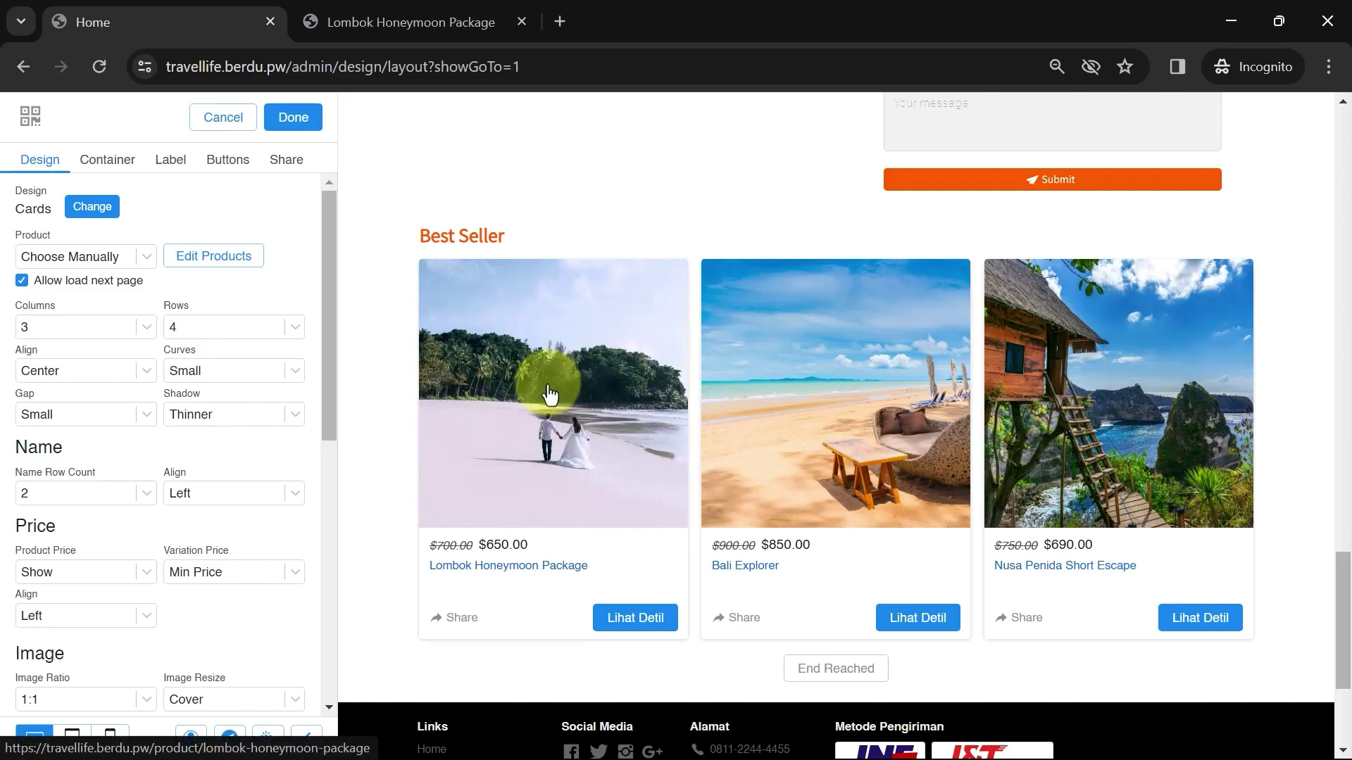
# Limit the grid to 1 row, keep Center alignment, and set card Shadow to None
pyautogui.click(253, 327)
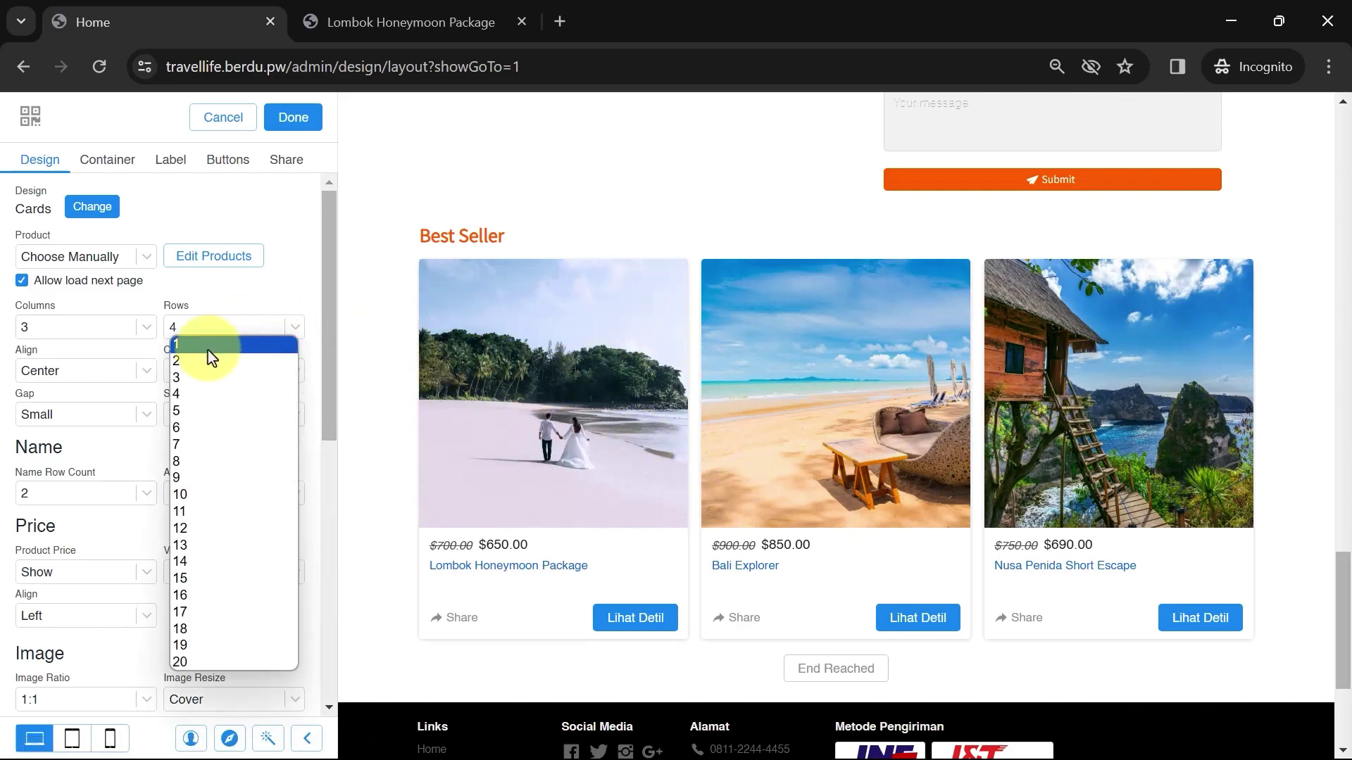
pyautogui.click(208, 349)
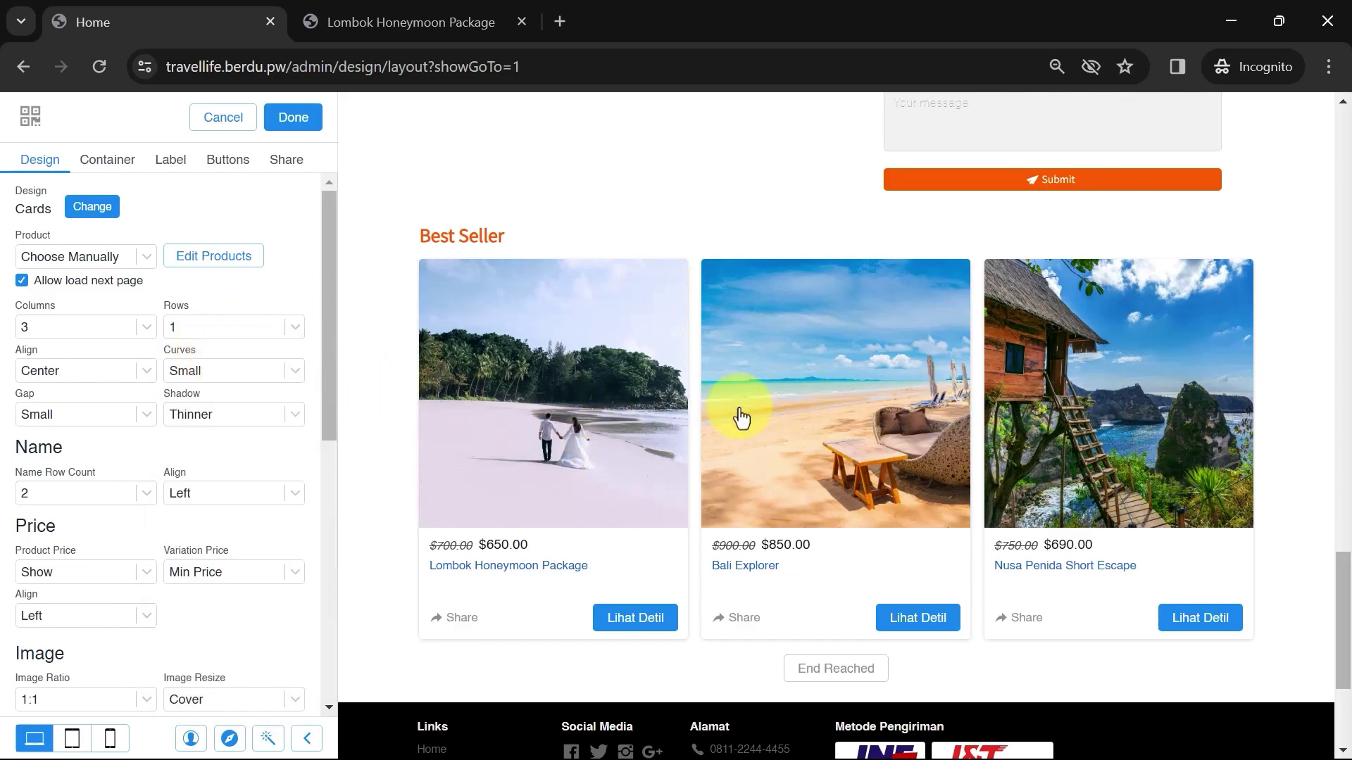
pyautogui.click(295, 327)
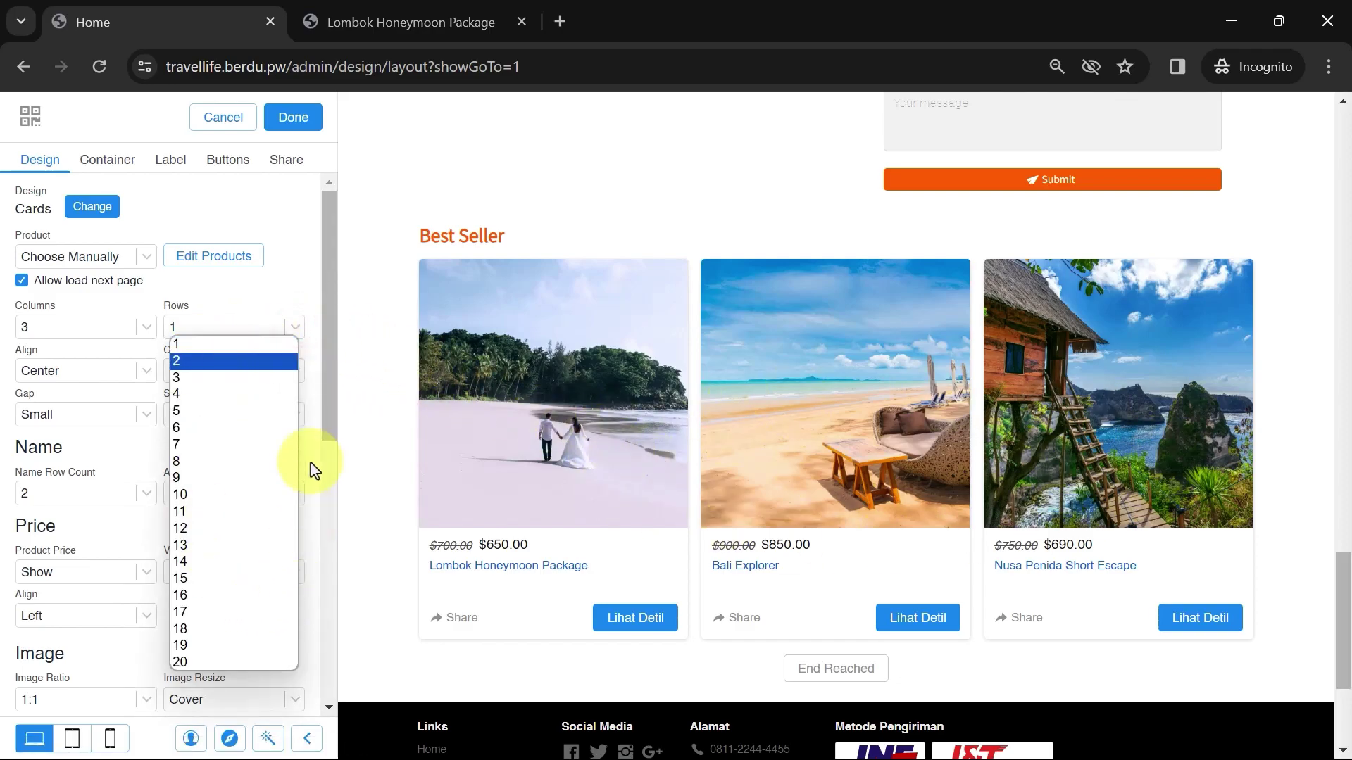
pyautogui.click(272, 285)
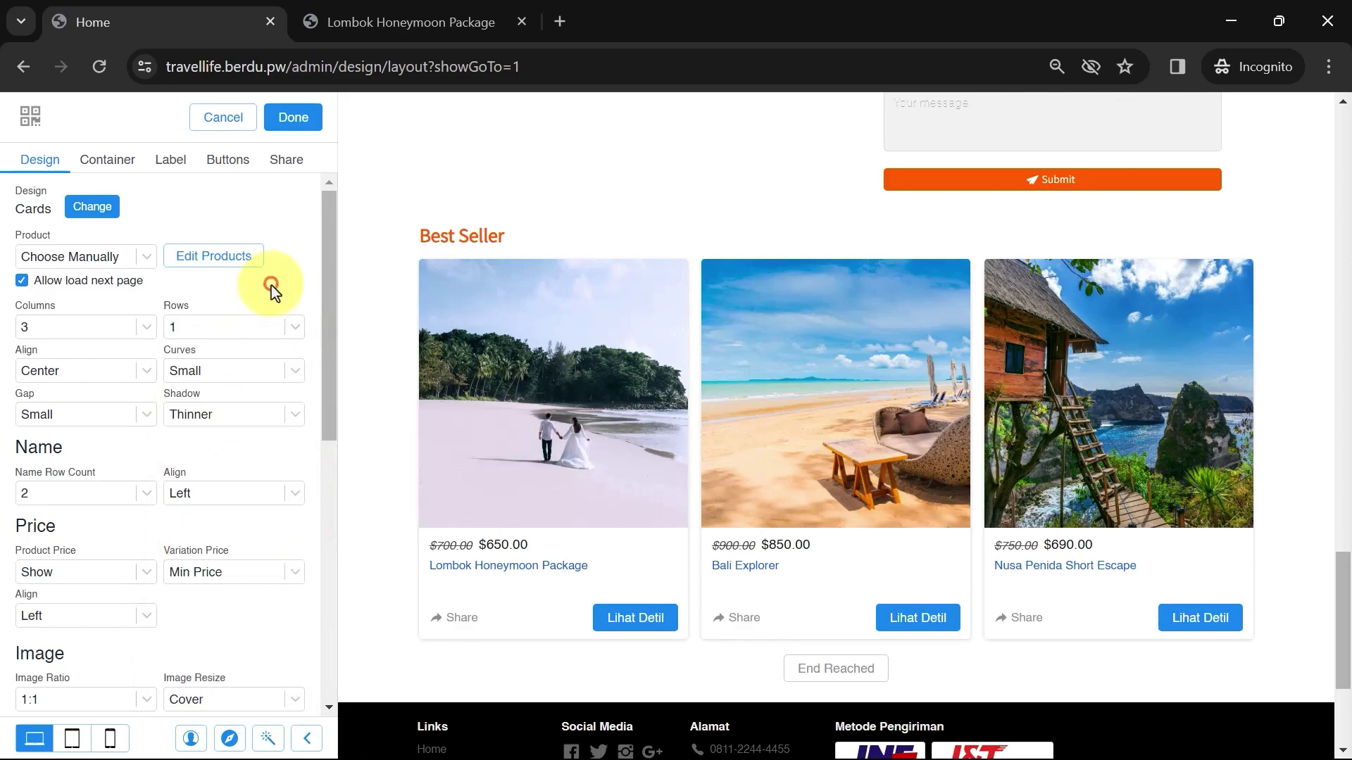
pyautogui.click(106, 373)
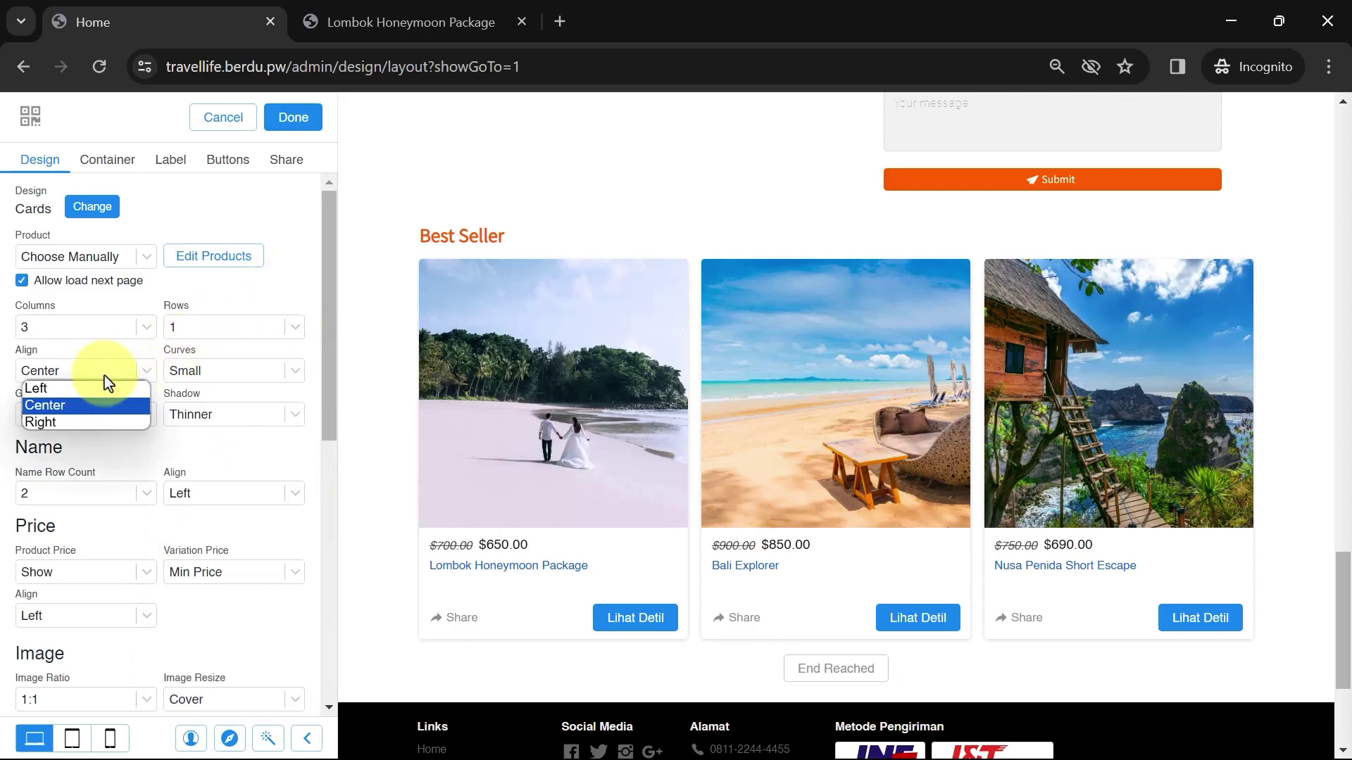
pyautogui.click(55, 407)
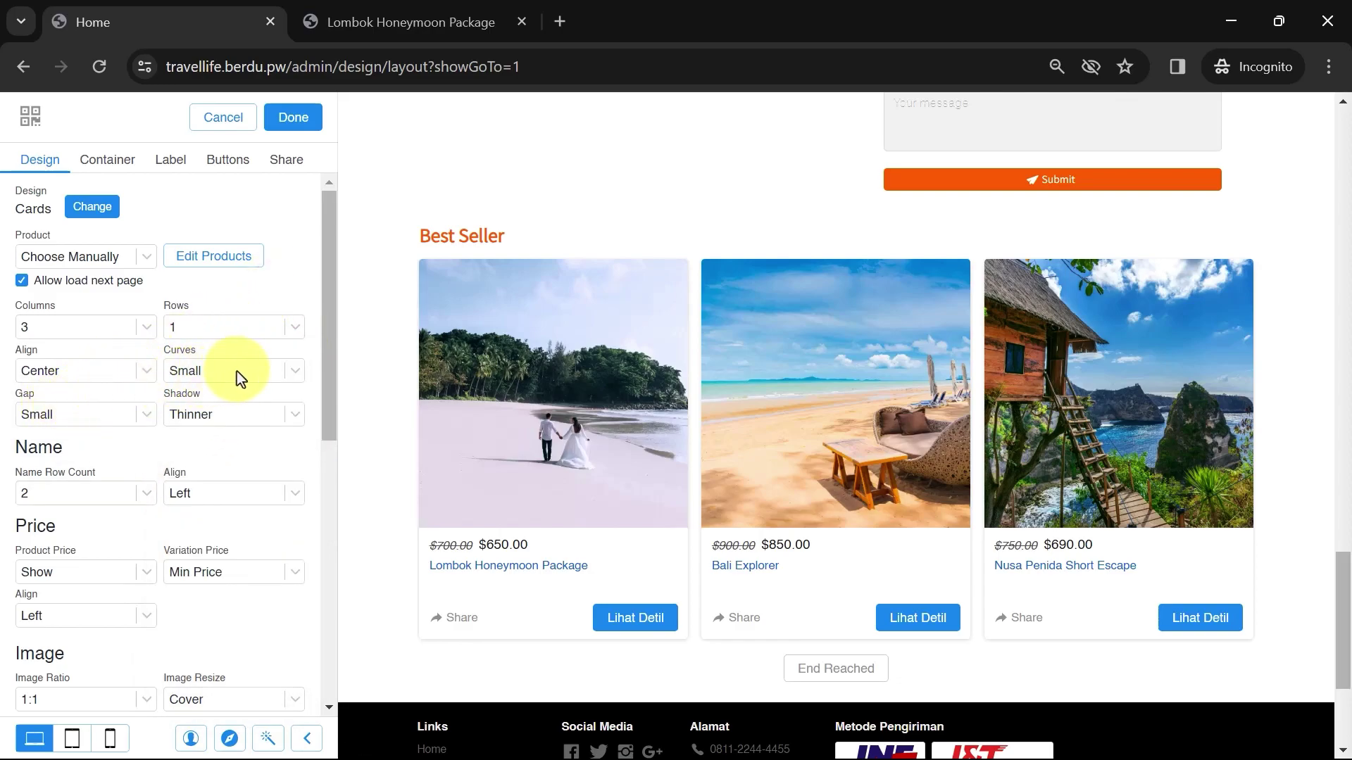
pyautogui.click(219, 416)
pyautogui.click(210, 434)
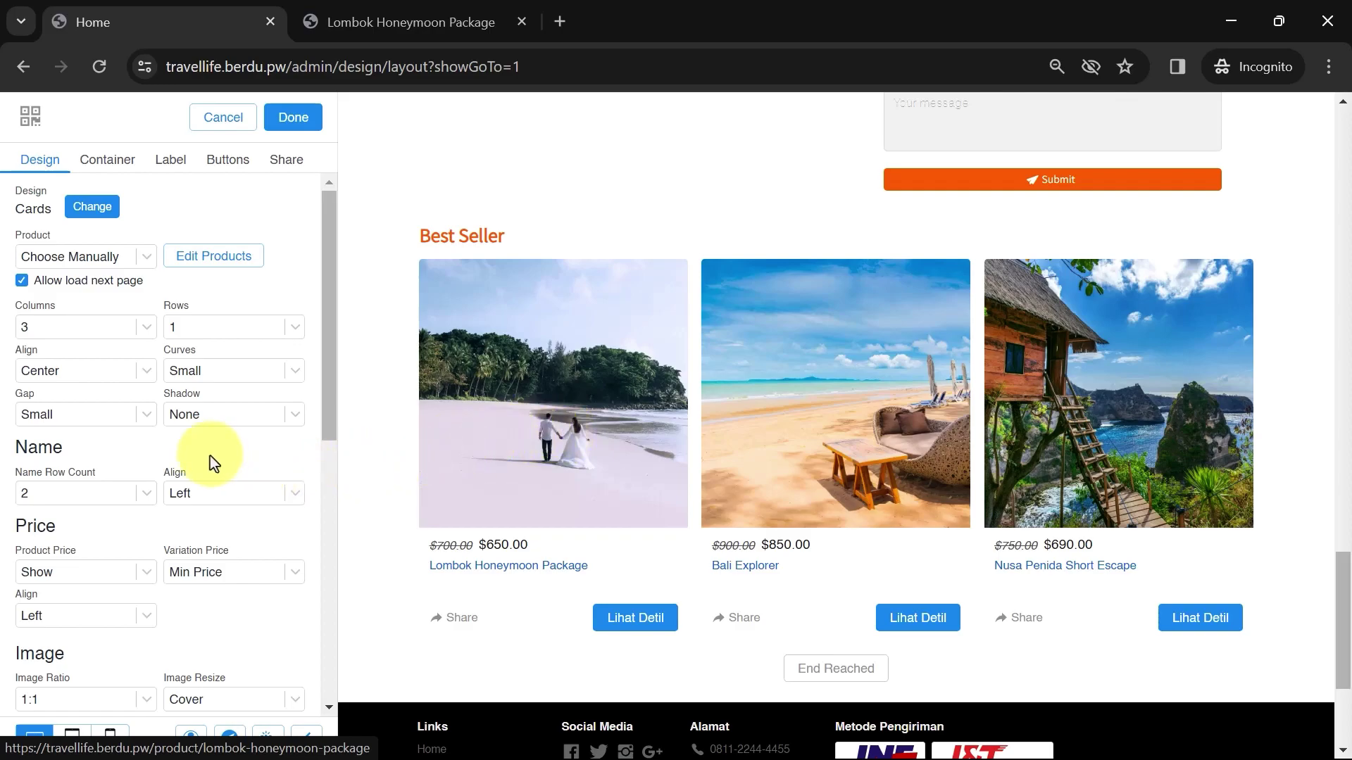
# Limit product names to one line after trying three lines
pyautogui.scroll(-1, 209, 454)
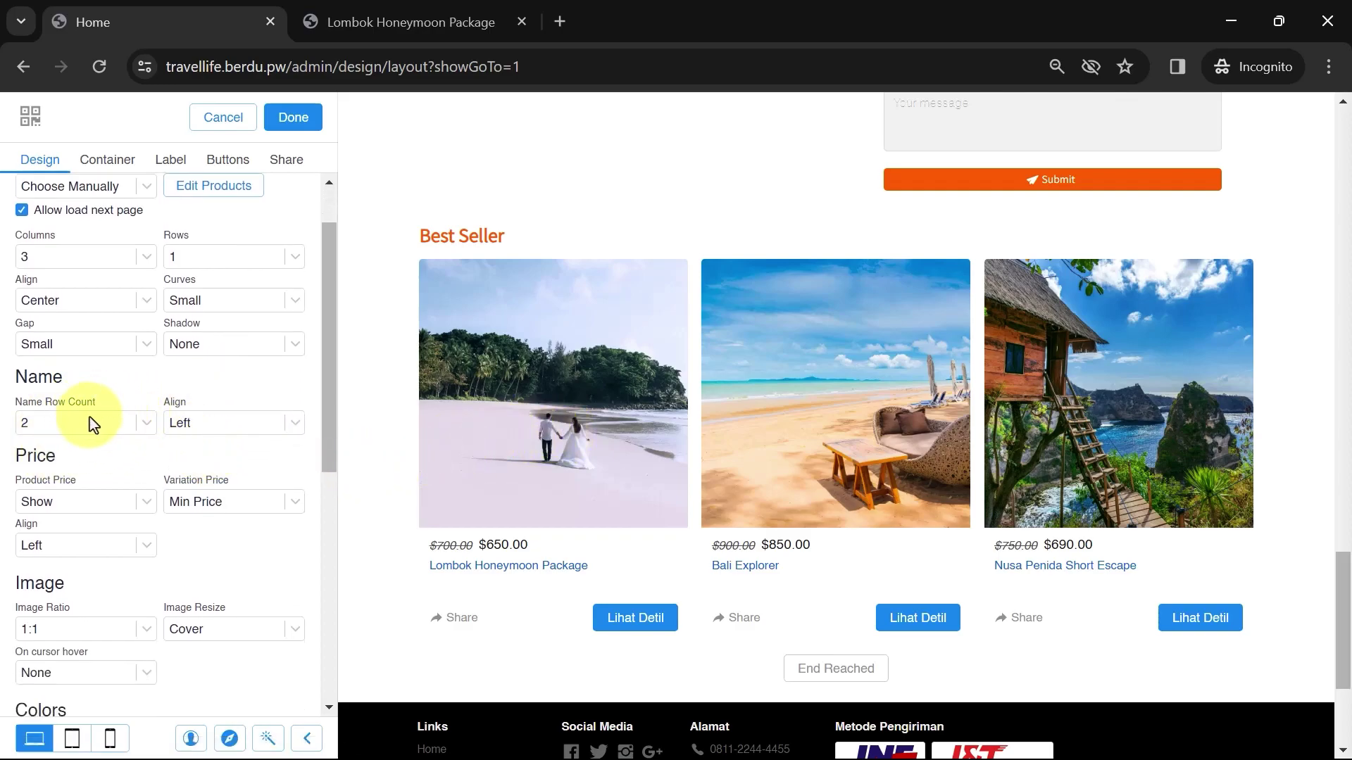
pyautogui.click(112, 423)
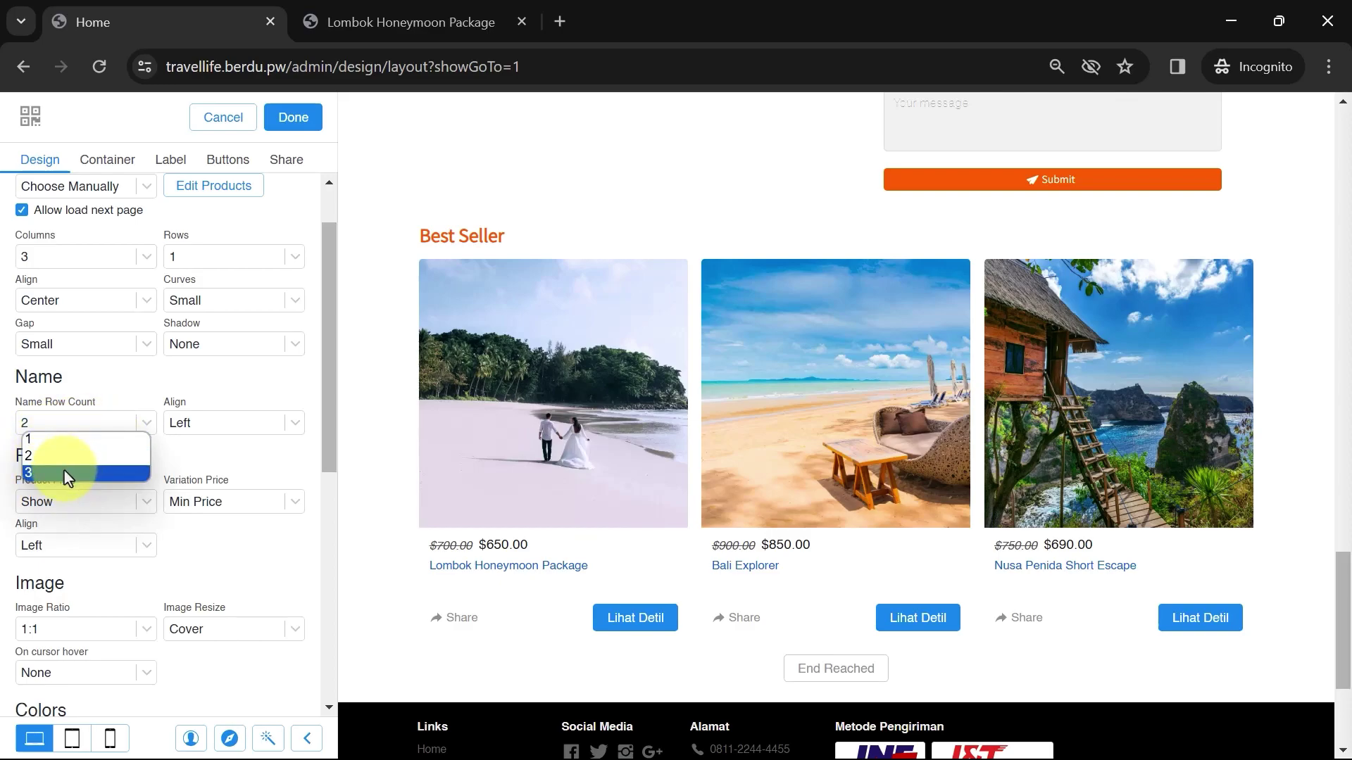
pyautogui.click(65, 471)
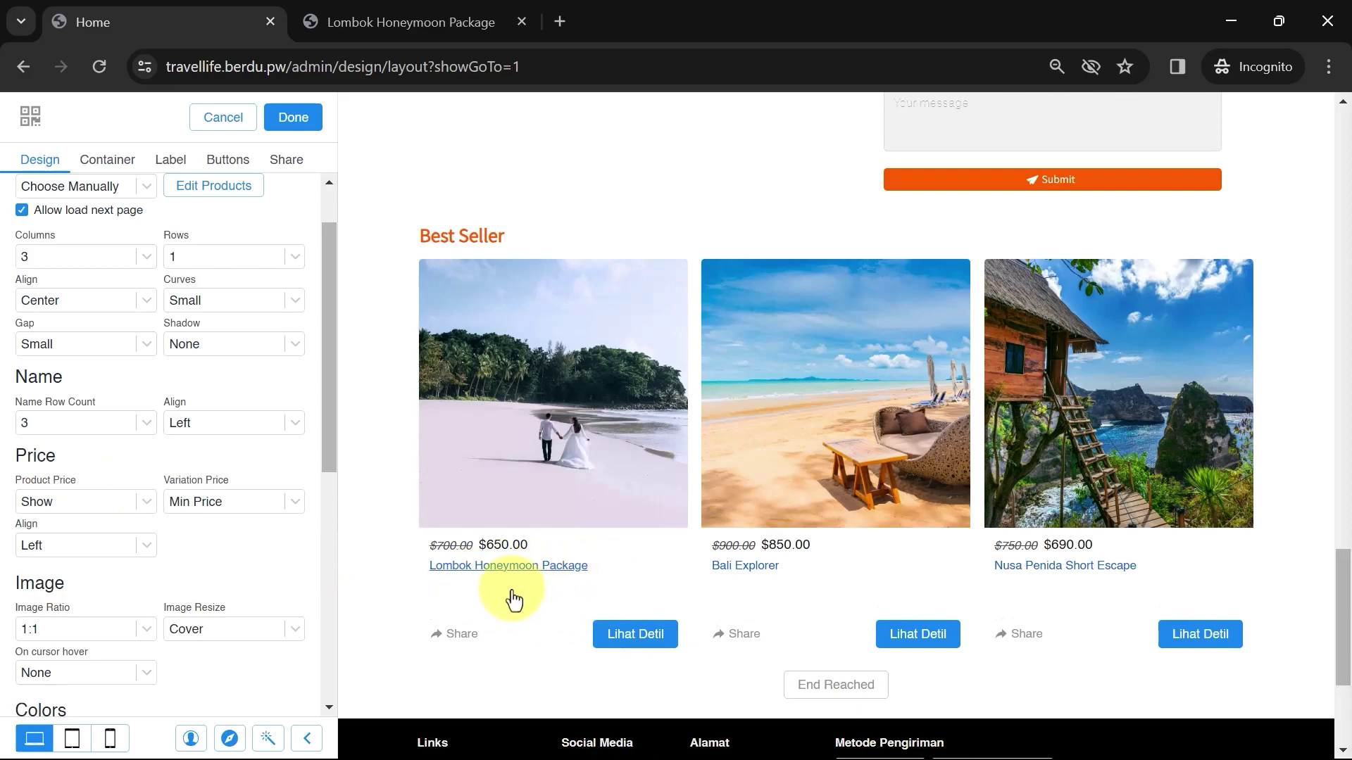
pyautogui.click(144, 427)
pyautogui.click(69, 441)
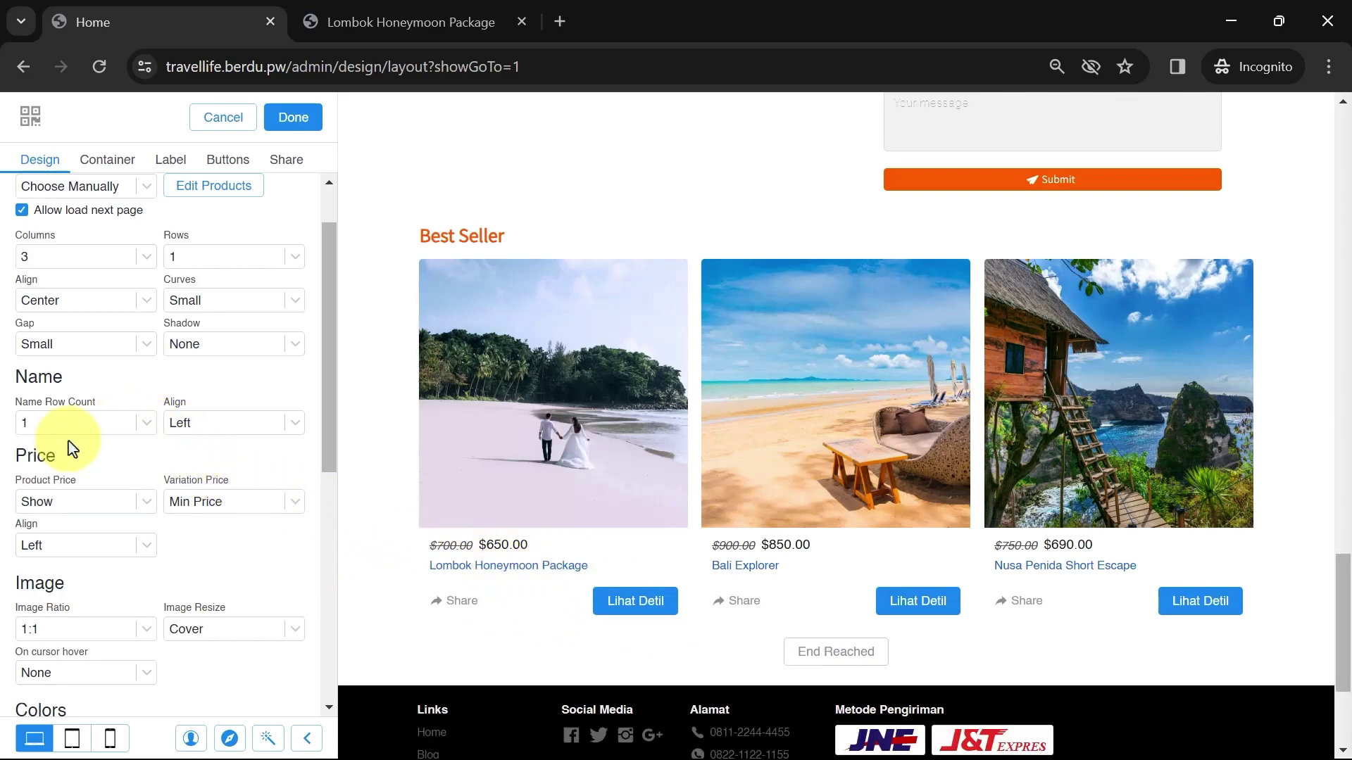
# Set product Name Align to Left after trying Right and Center
pyautogui.click(210, 428)
pyautogui.click(204, 473)
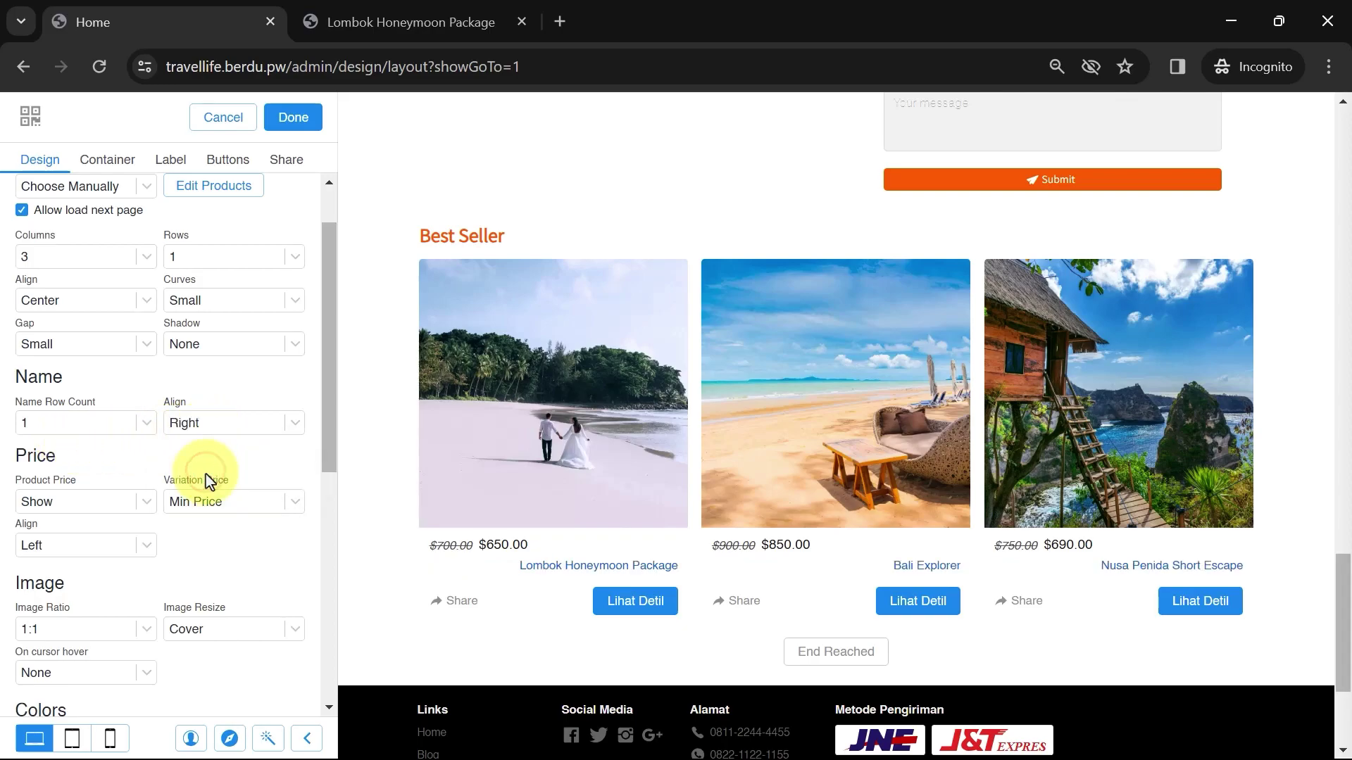
pyautogui.click(233, 424)
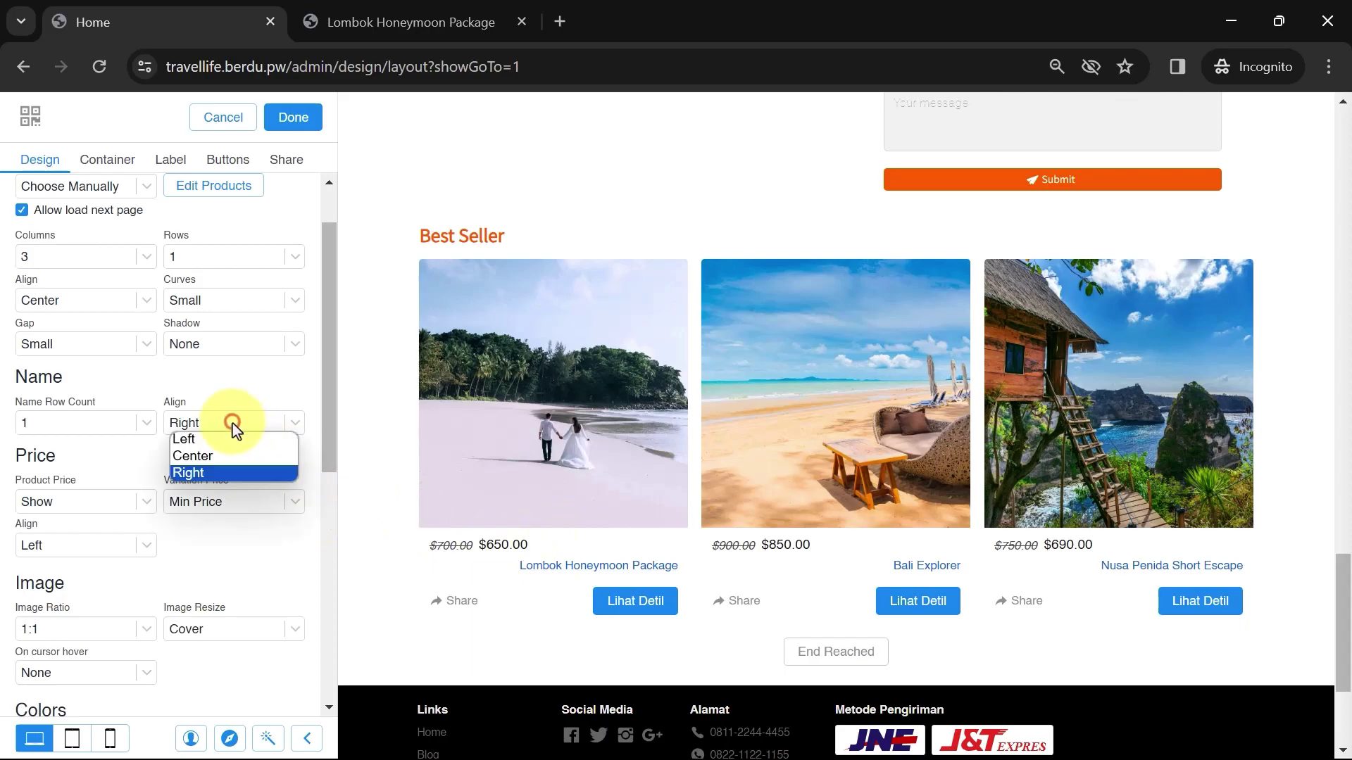
pyautogui.click(219, 459)
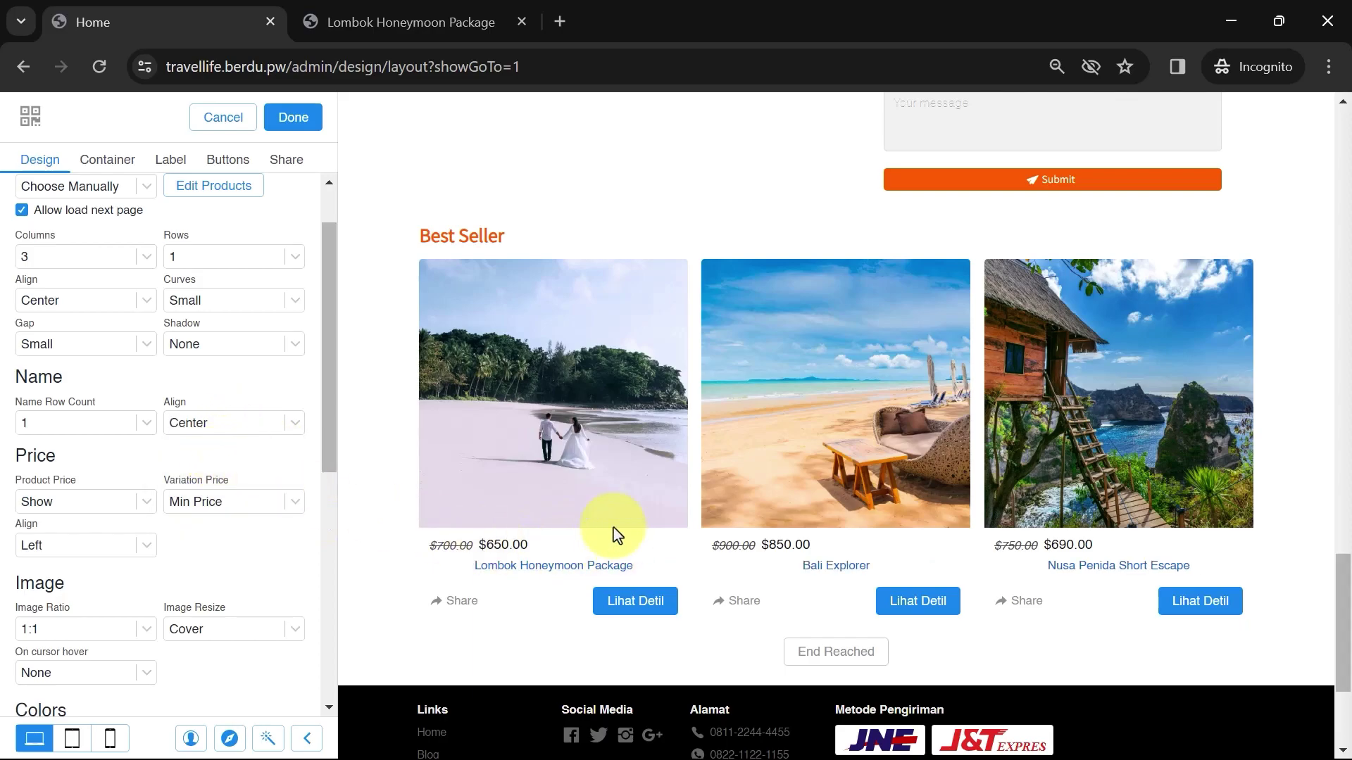
pyautogui.click(253, 425)
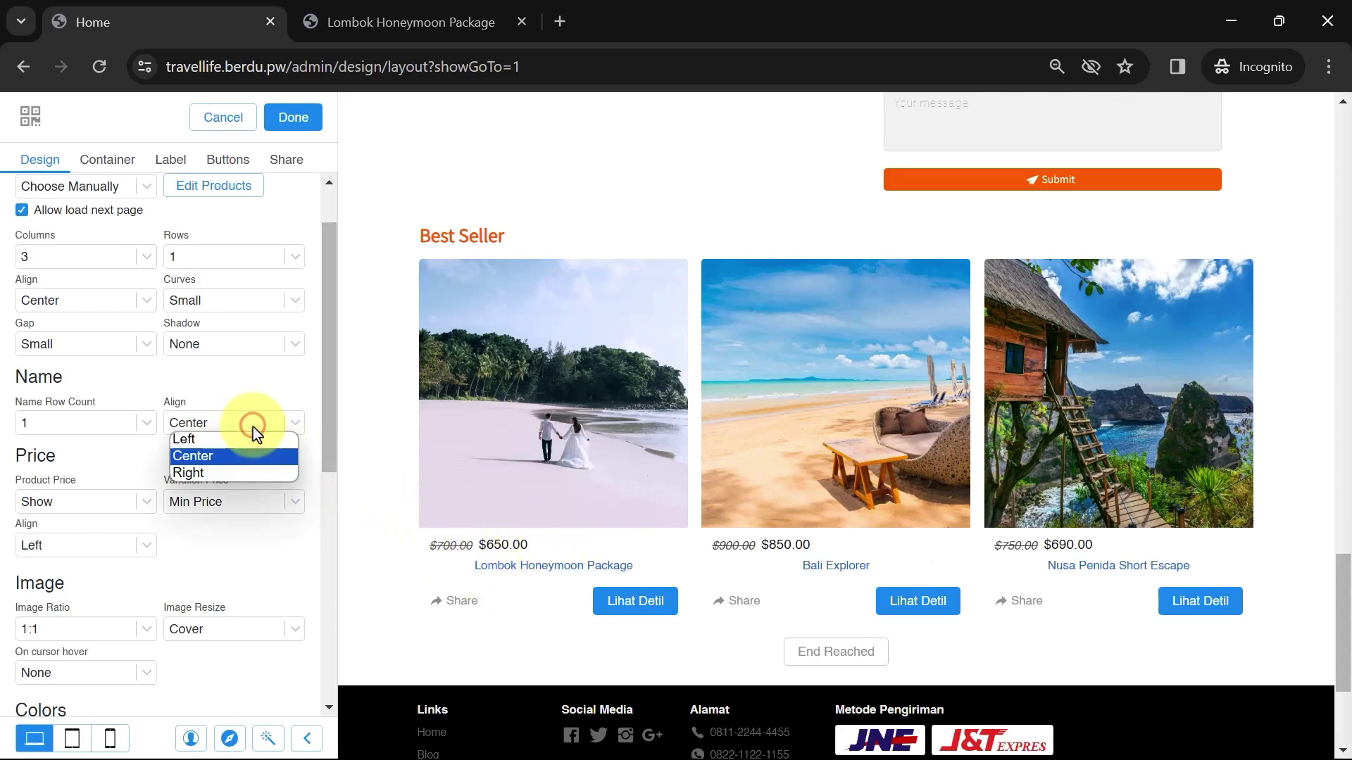
pyautogui.click(219, 439)
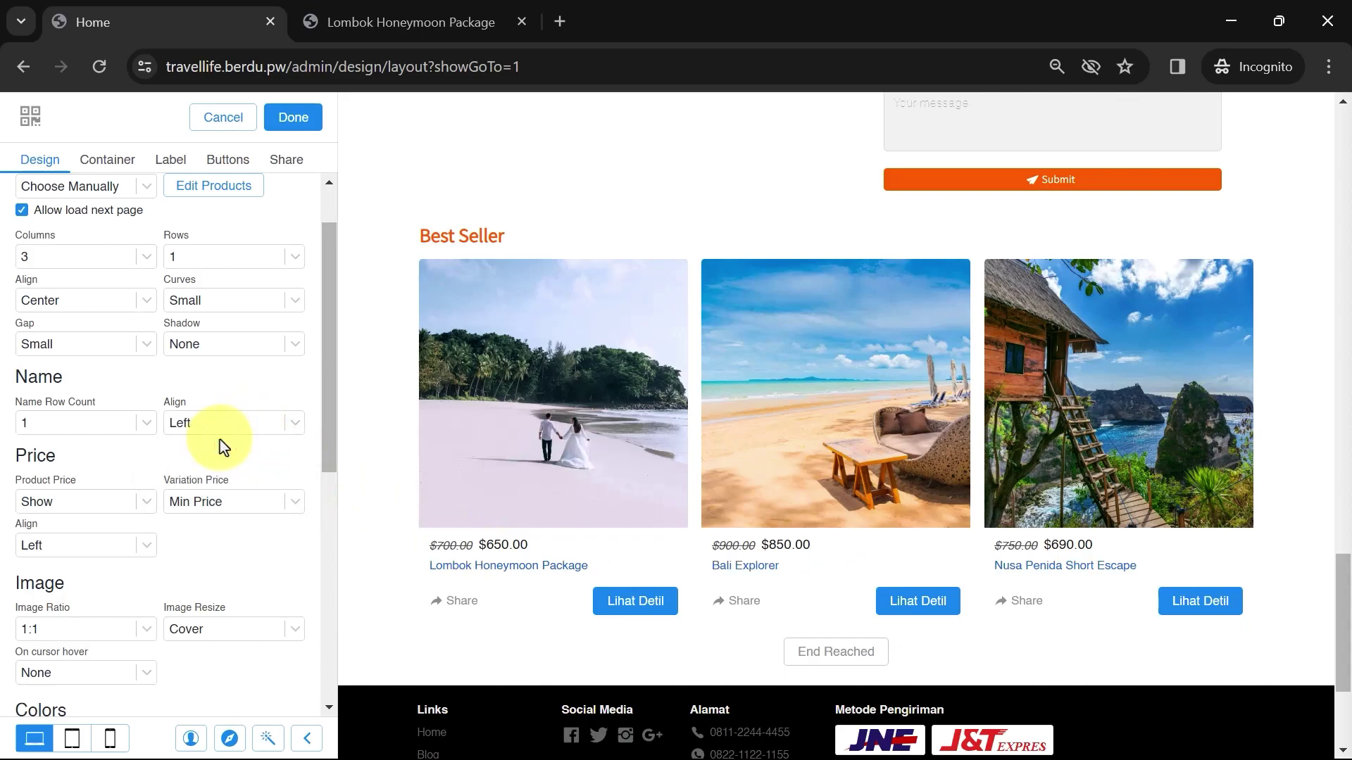
pyautogui.scroll(-1, 213, 441)
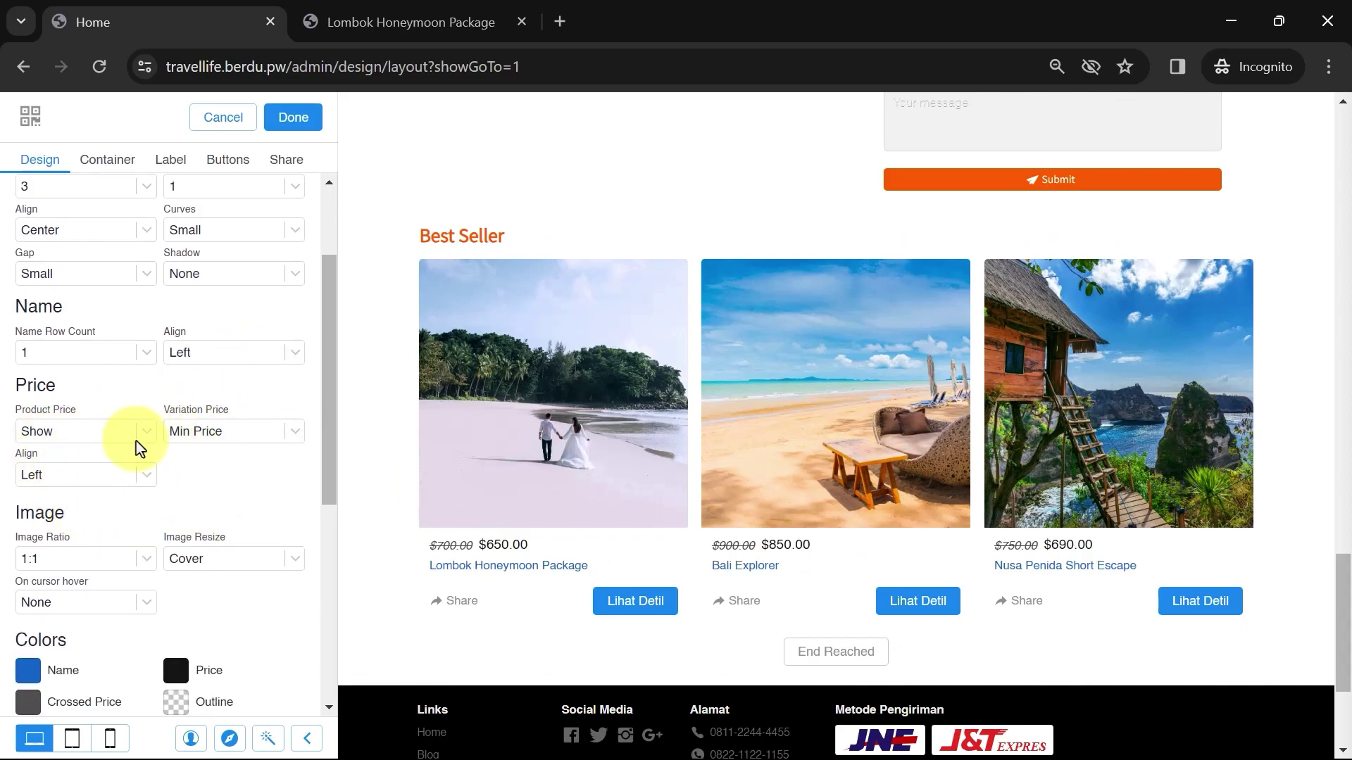
pyautogui.click(117, 434)
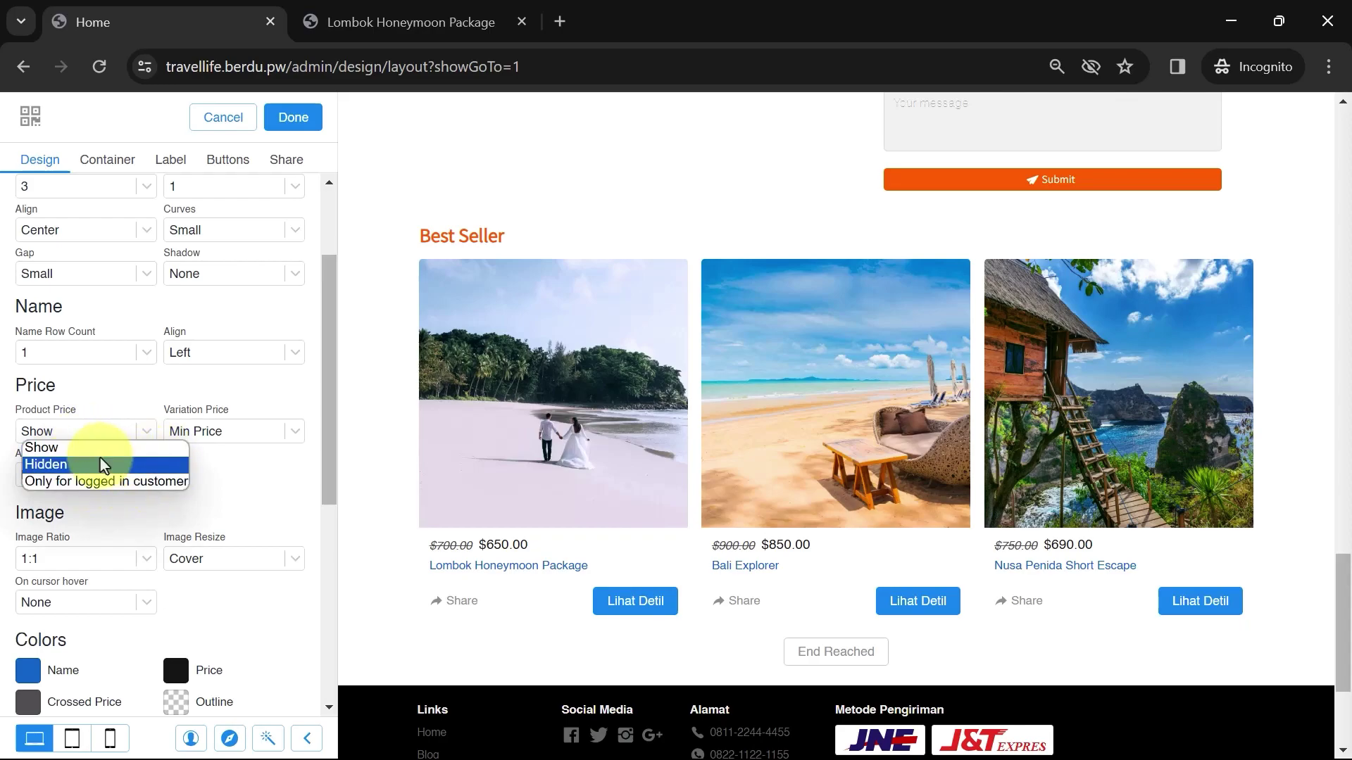
pyautogui.click(256, 465)
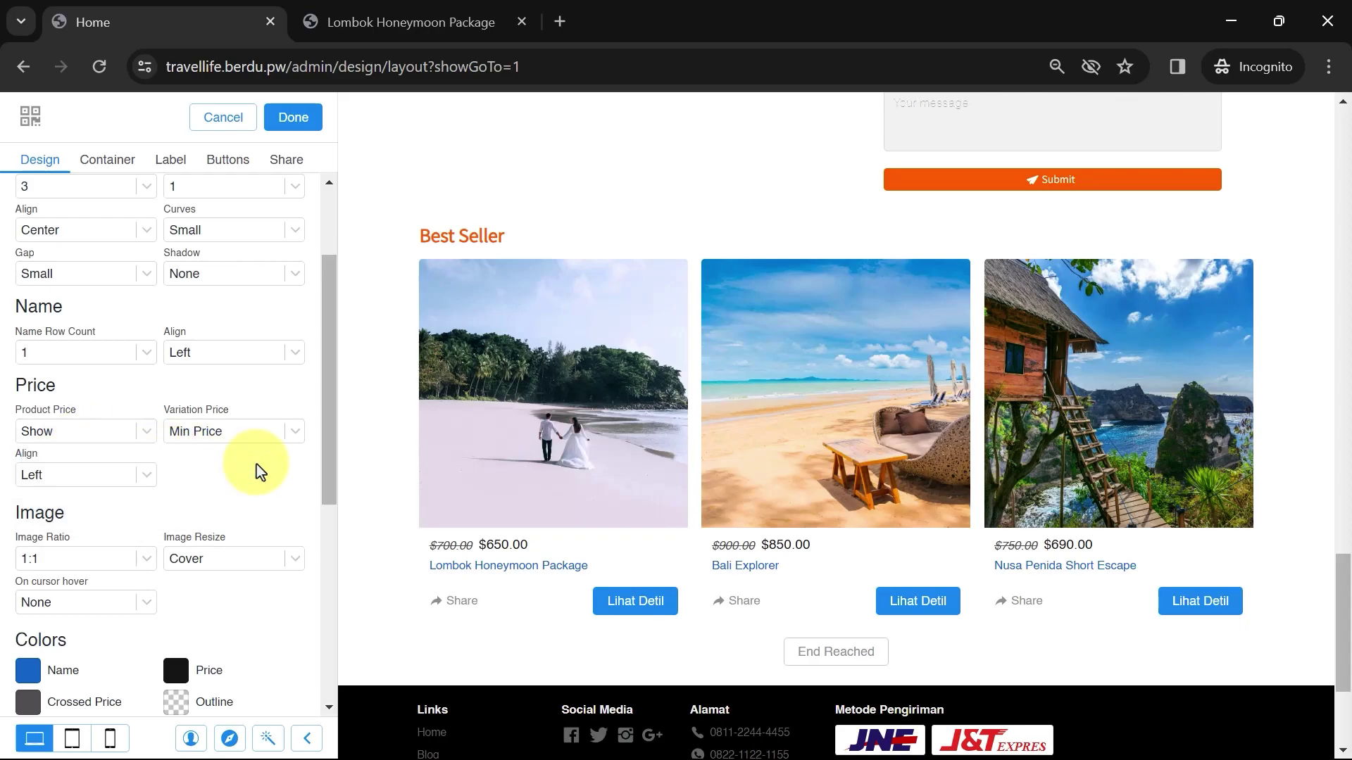
pyautogui.click(251, 429)
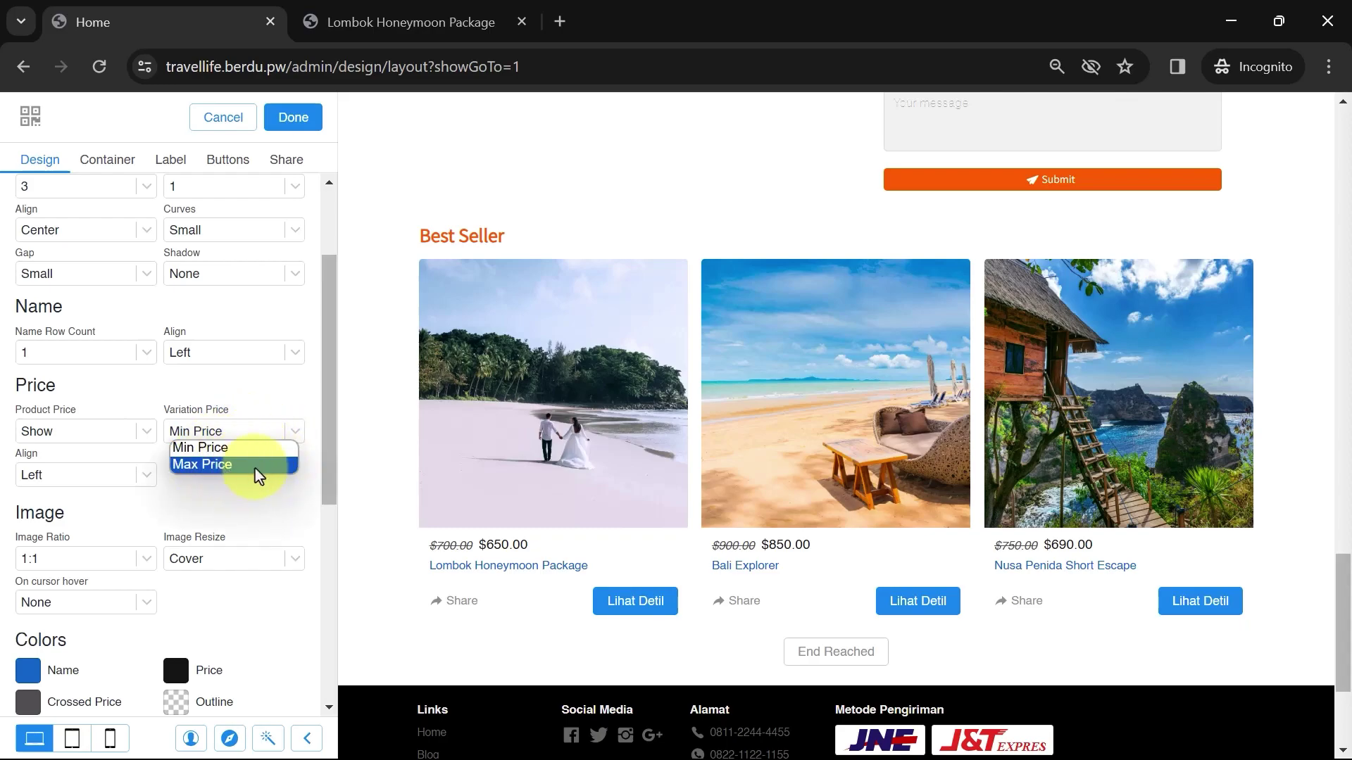
pyautogui.click(192, 501)
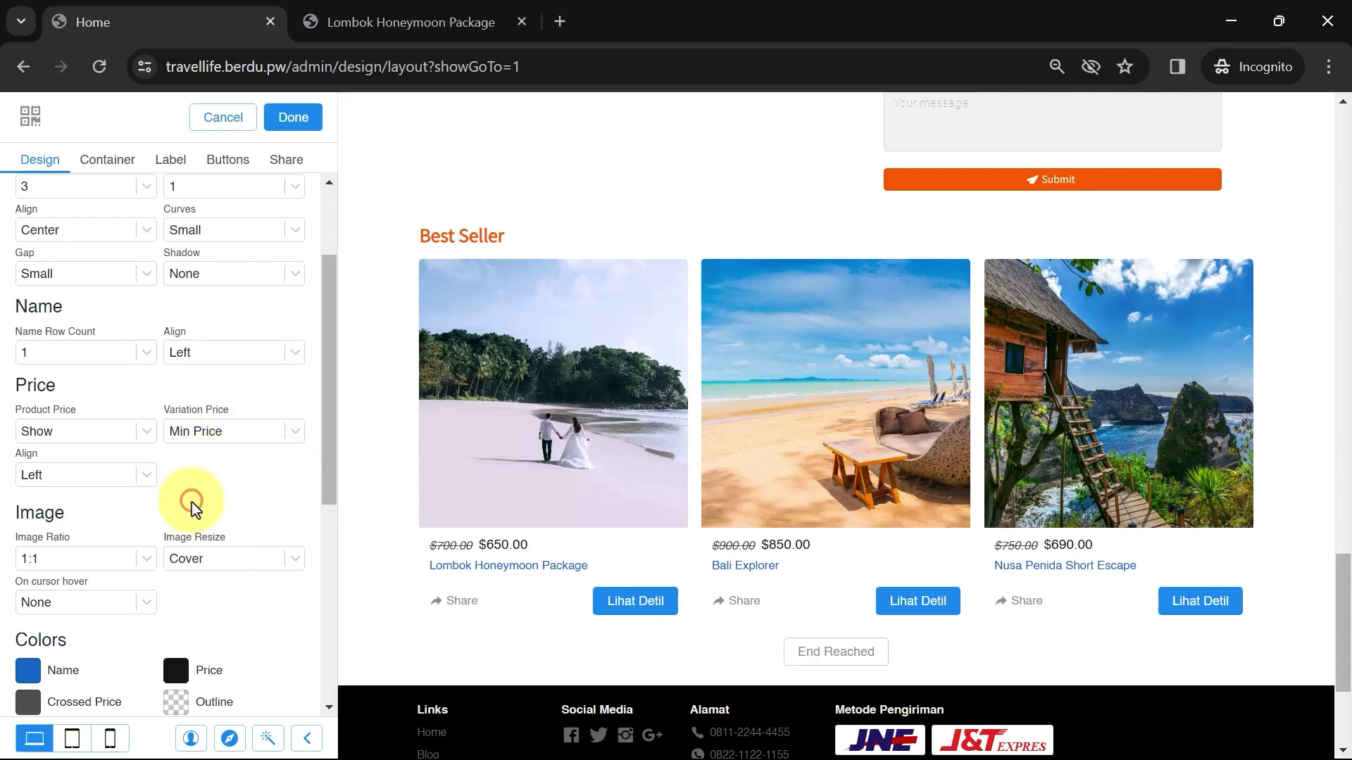
pyautogui.click(112, 474)
pyautogui.click(67, 525)
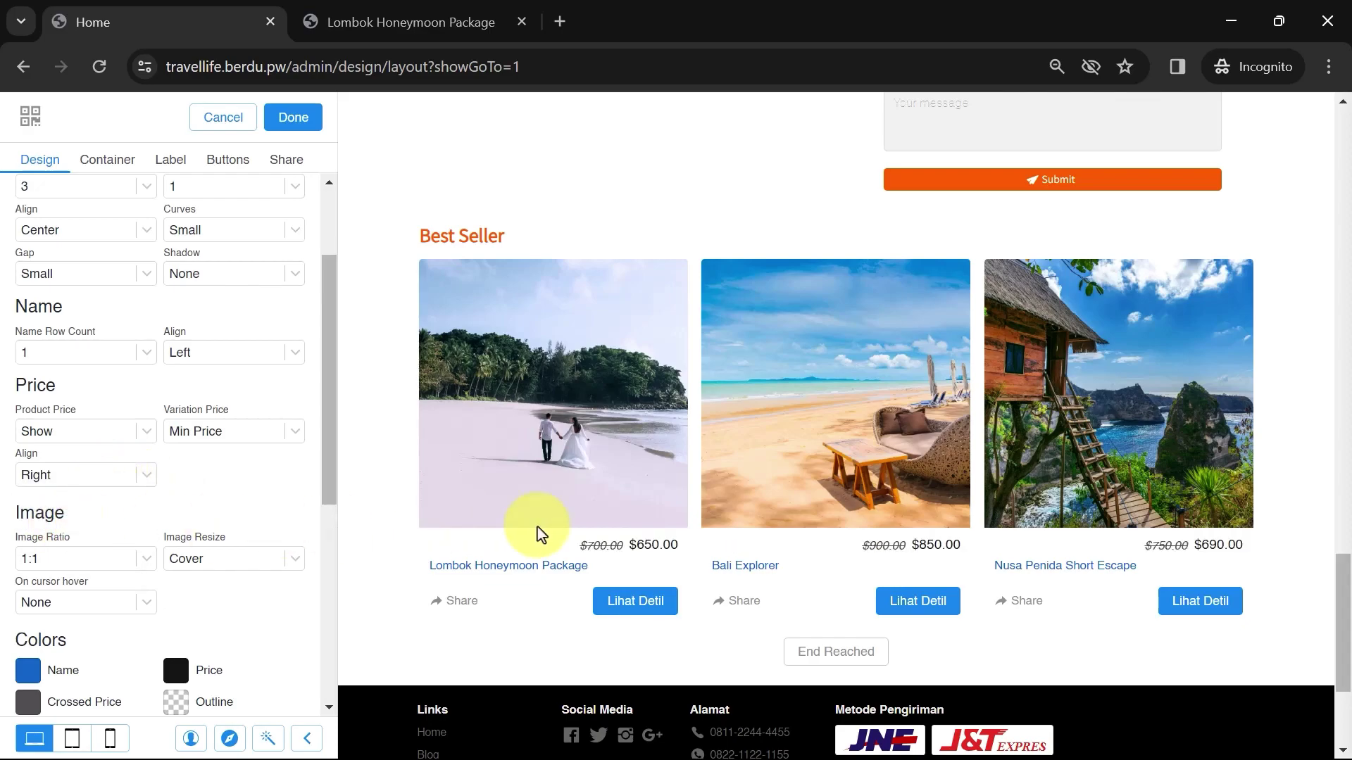
pyautogui.click(112, 475)
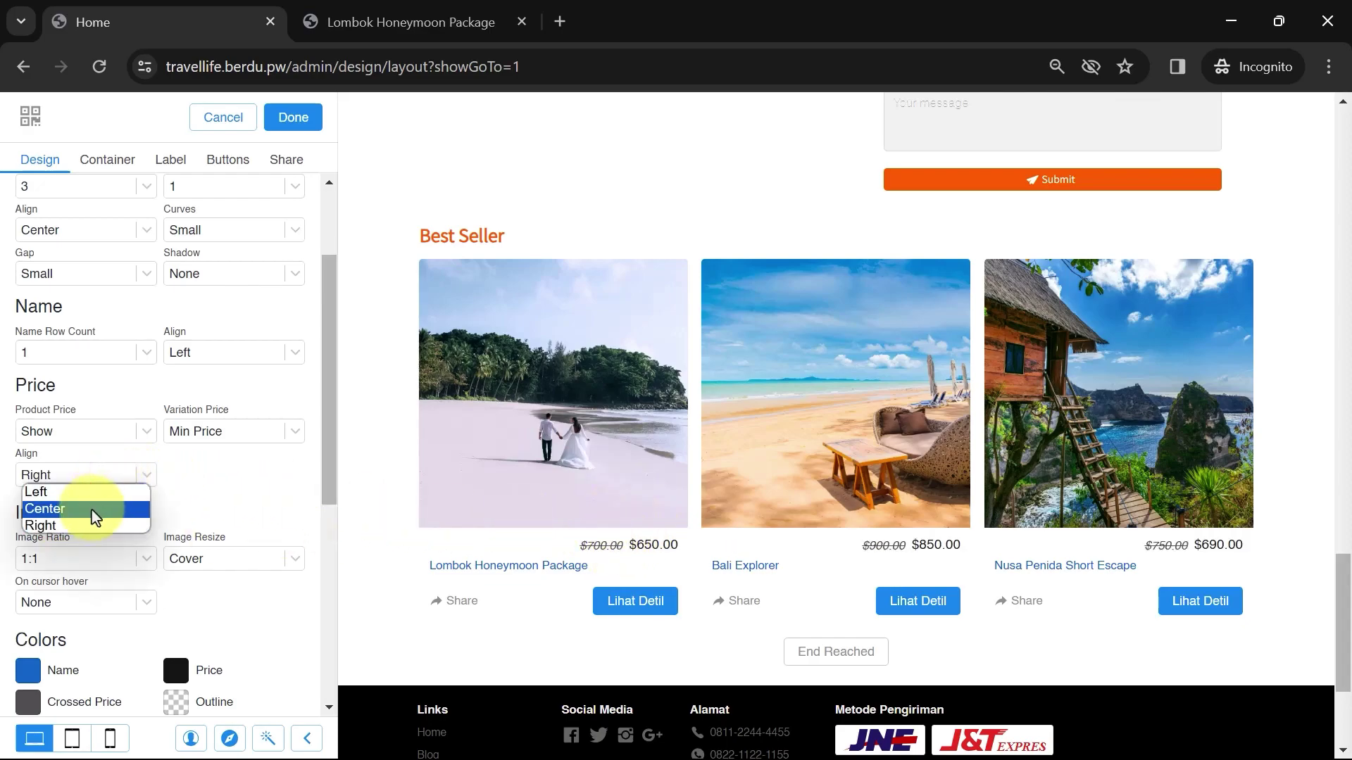
pyautogui.click(91, 510)
pyautogui.click(116, 478)
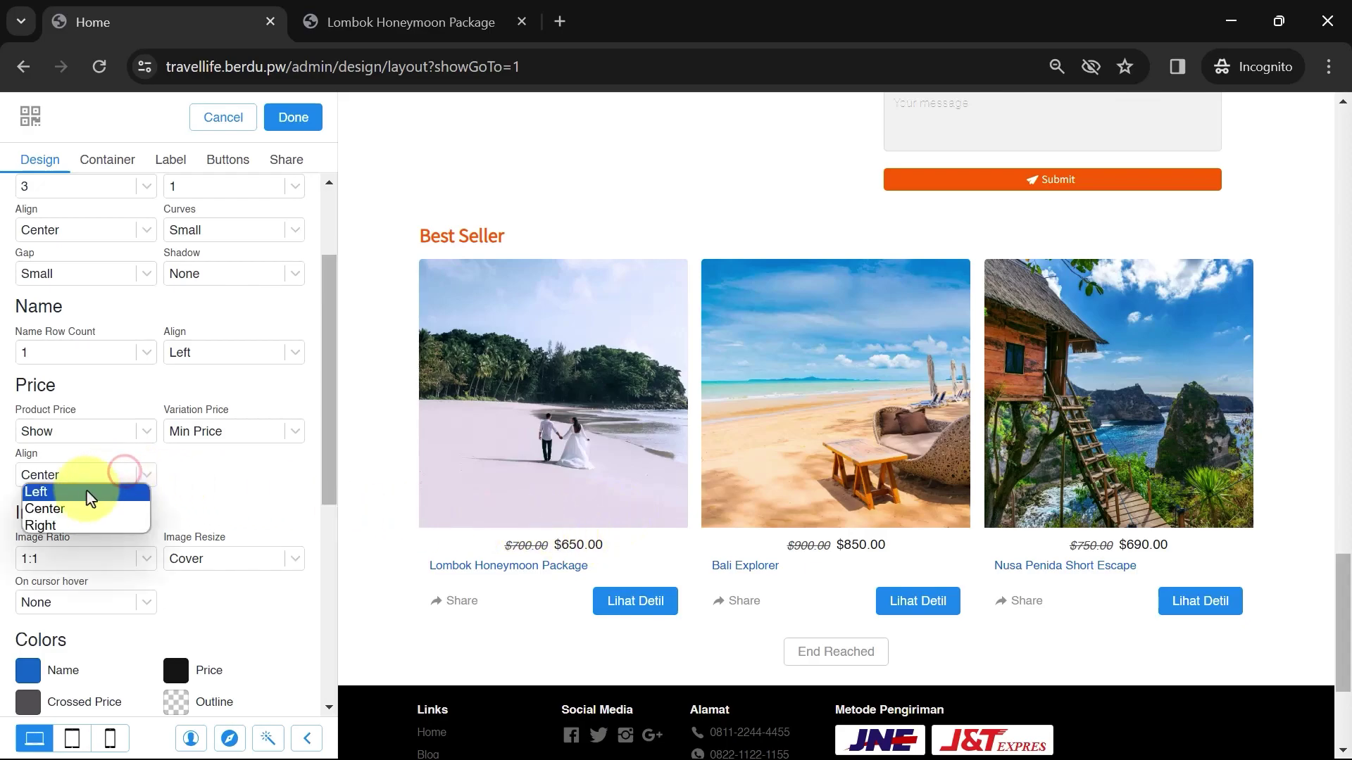
pyautogui.click(83, 492)
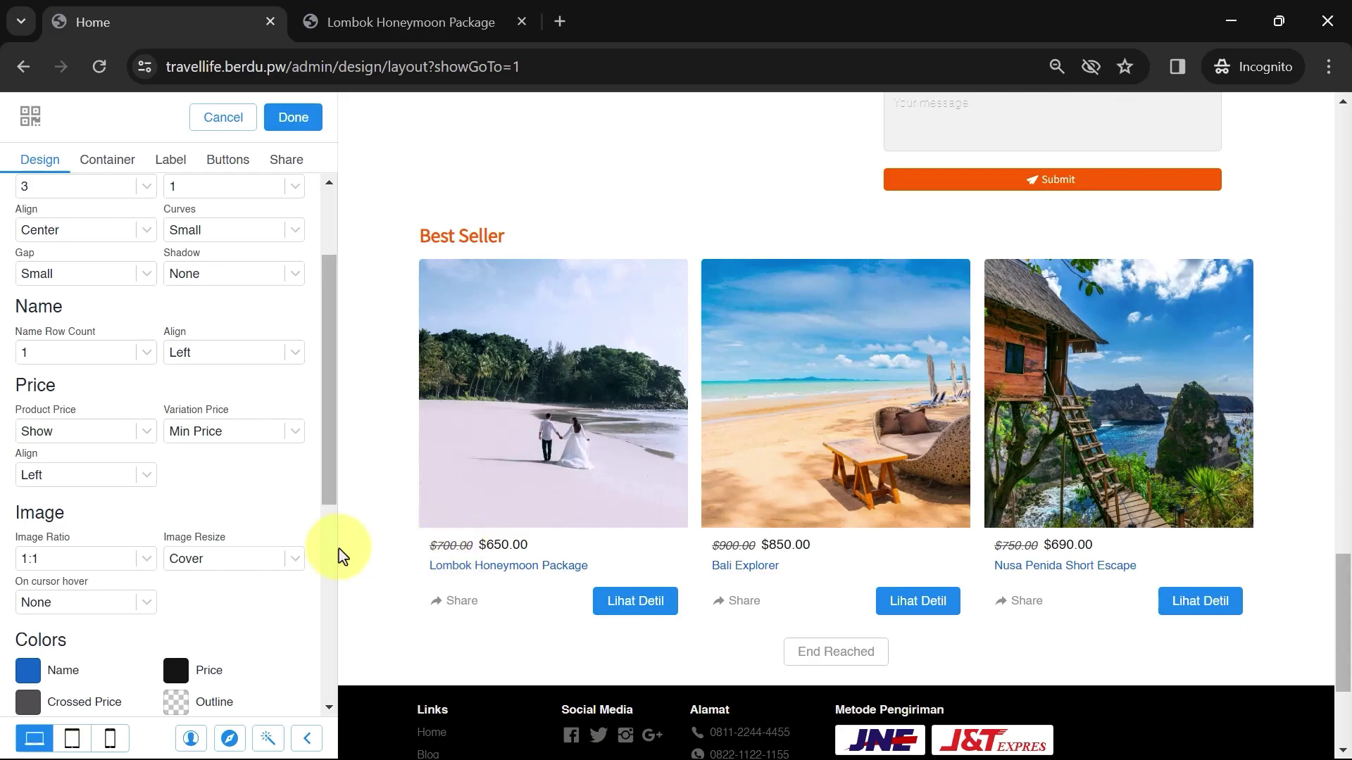
# Set the product Image Ratio to 1:1 after trying 2:1 and 3:4
pyautogui.scroll(-2, 188, 501)
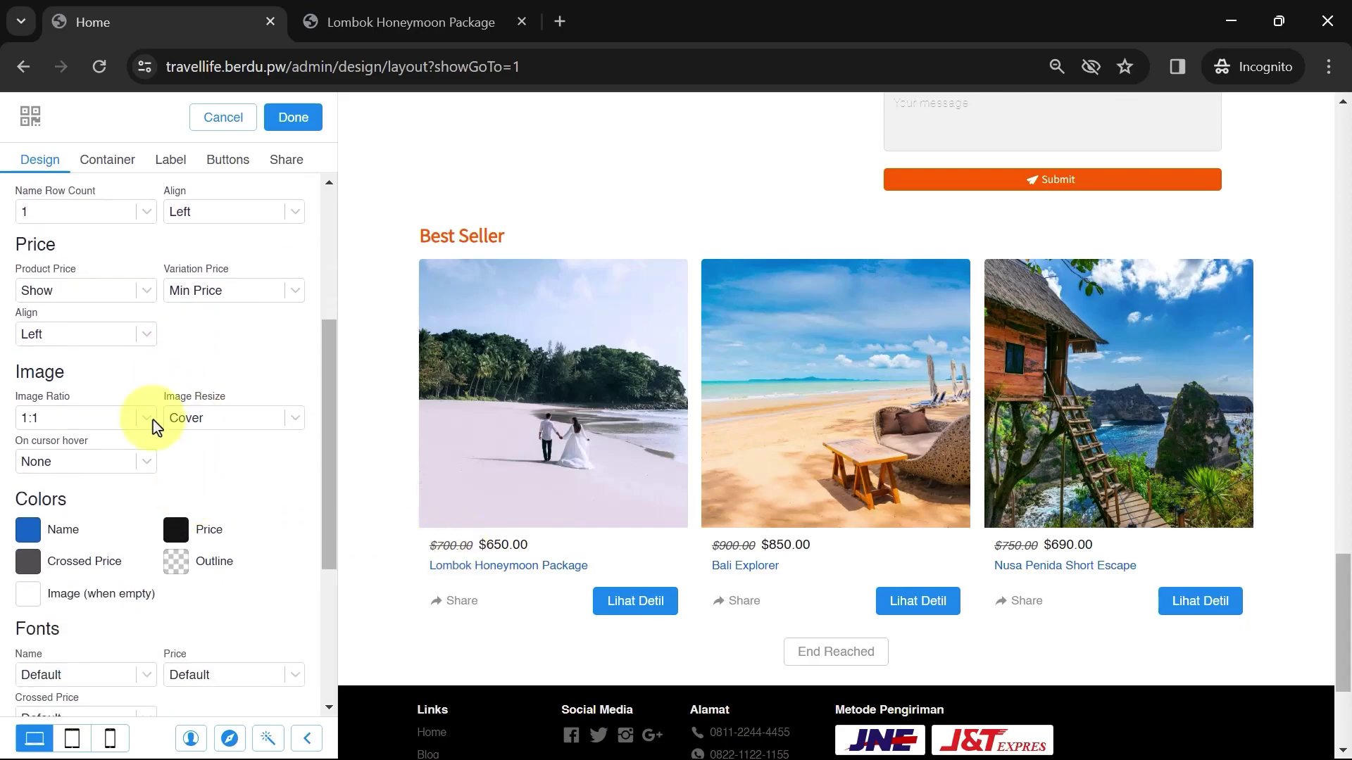
pyautogui.click(99, 412)
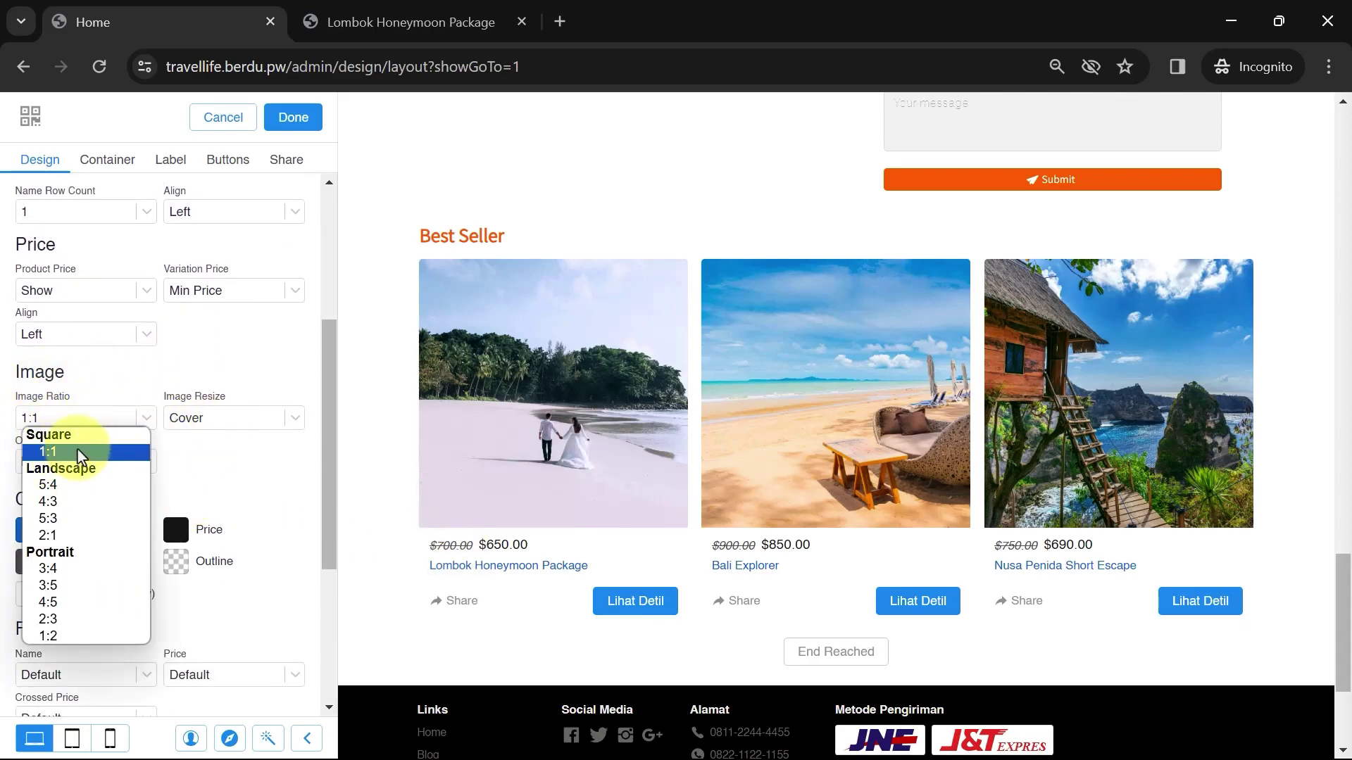
pyautogui.click(61, 538)
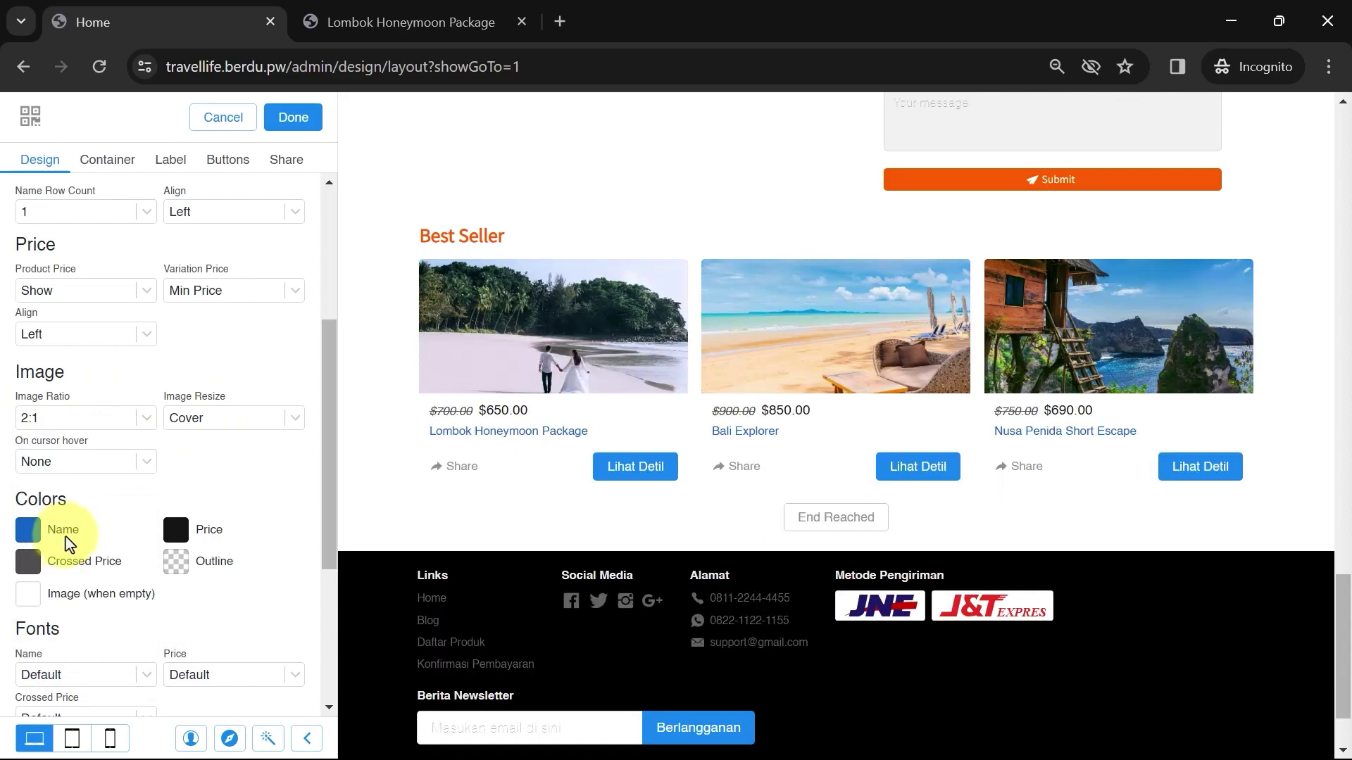
pyautogui.click(49, 421)
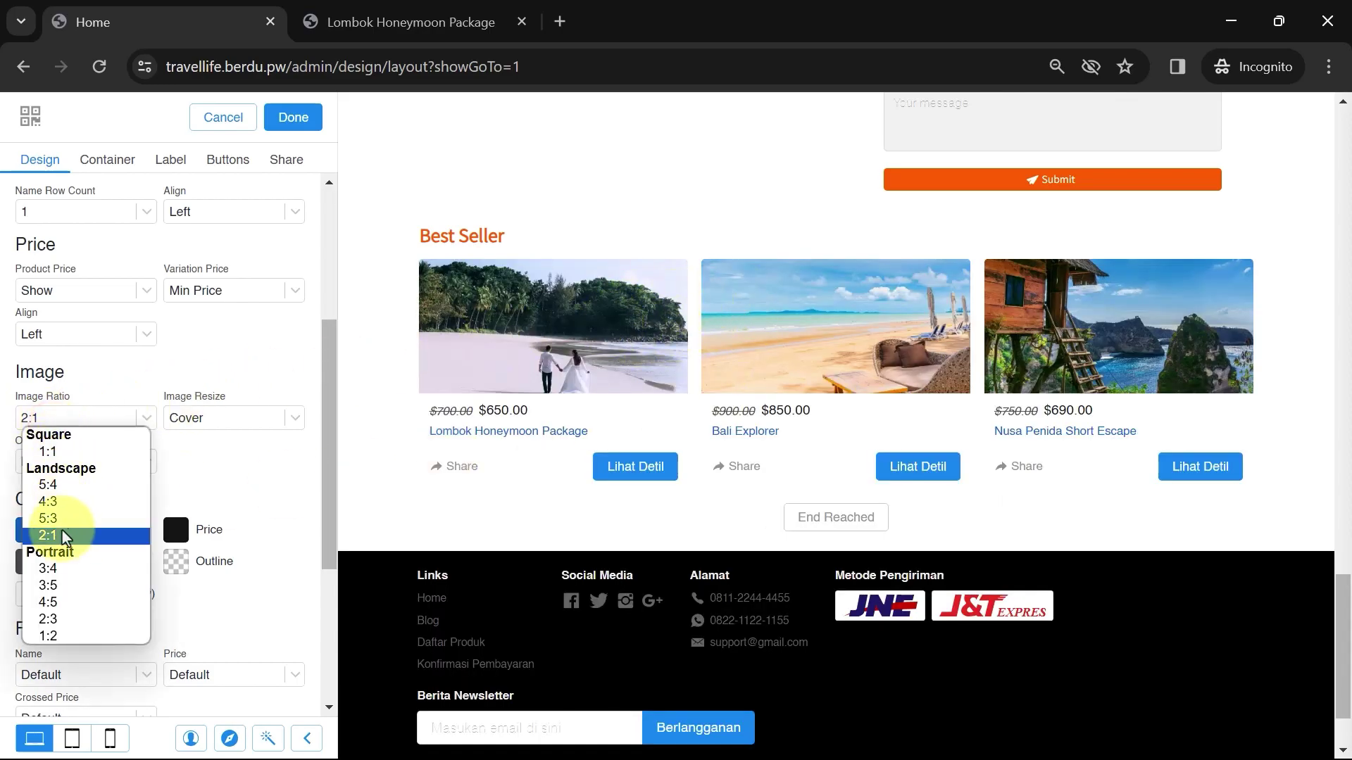
pyautogui.click(53, 568)
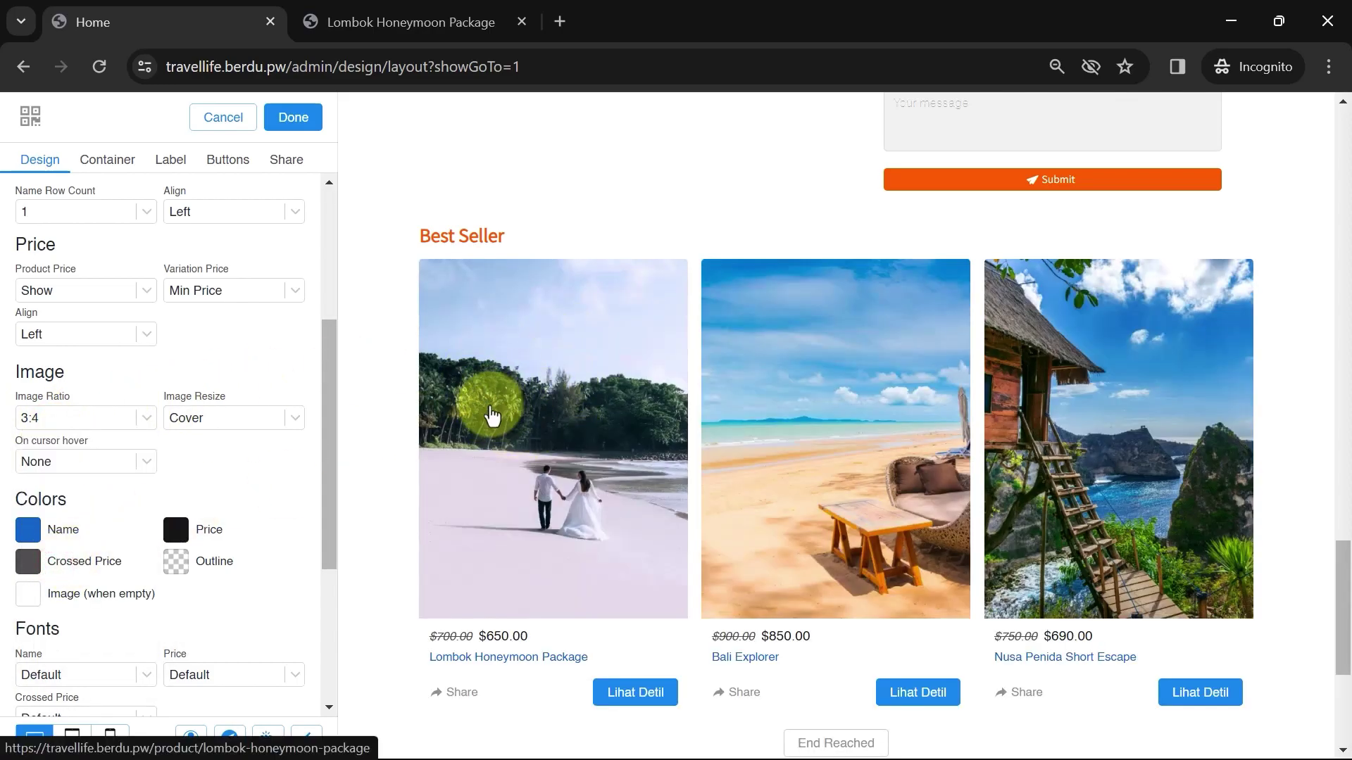
pyautogui.click(70, 418)
pyautogui.click(52, 443)
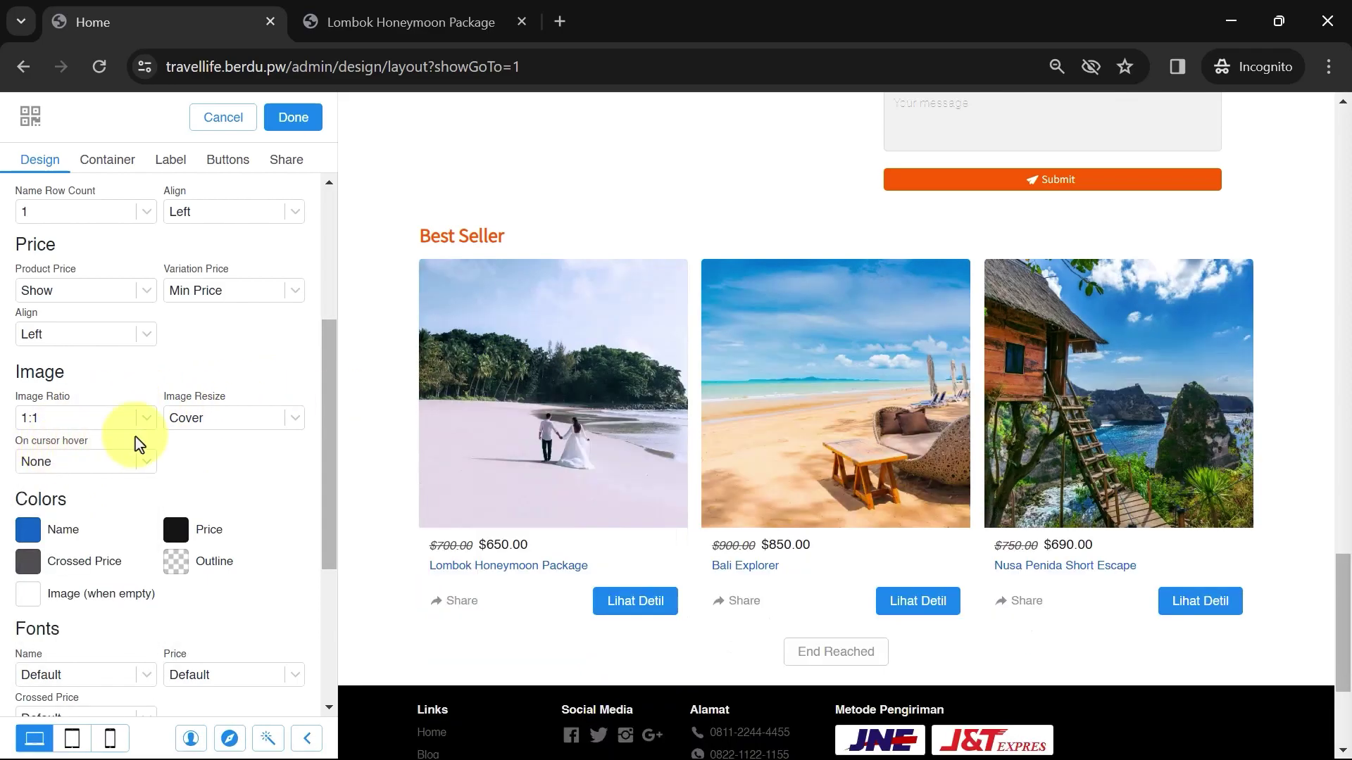
# Set Image Resize to Stretch after trying Contain
pyautogui.click(215, 419)
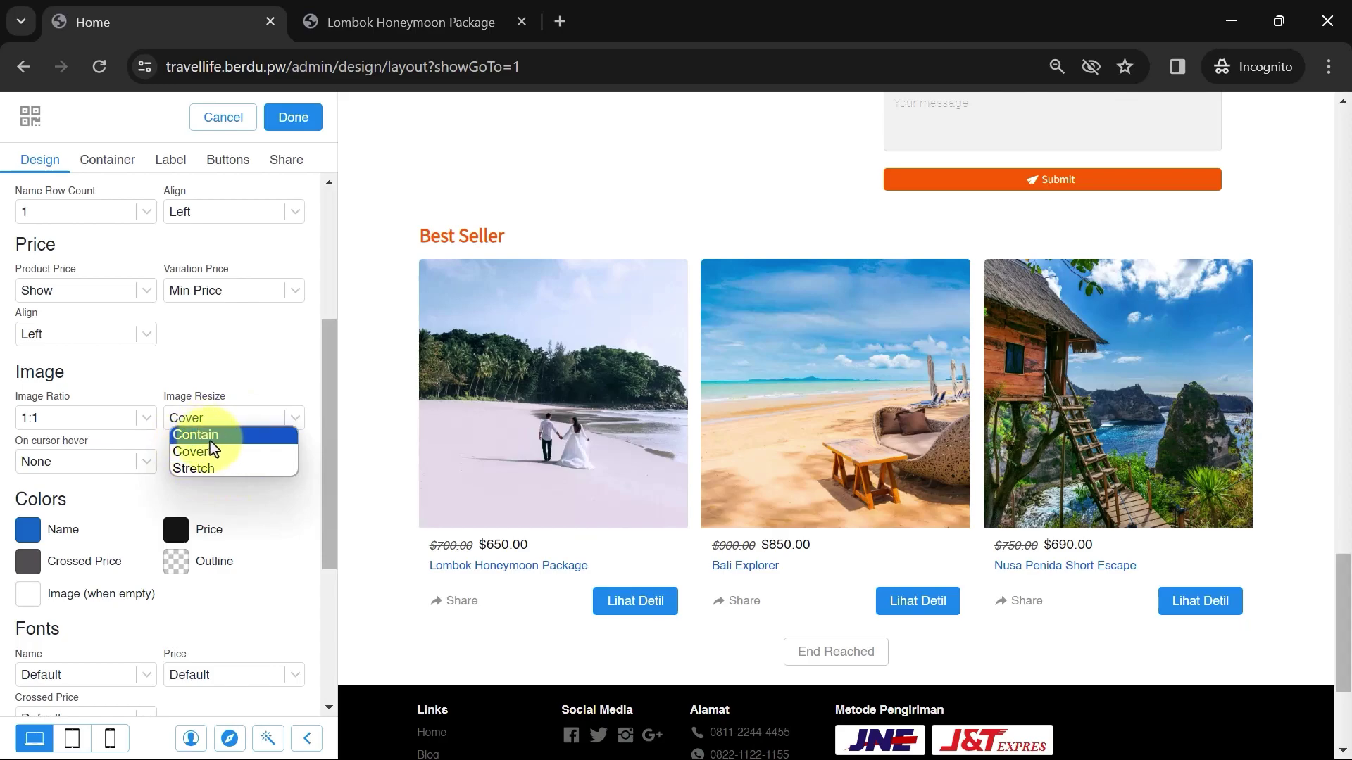
pyautogui.click(210, 439)
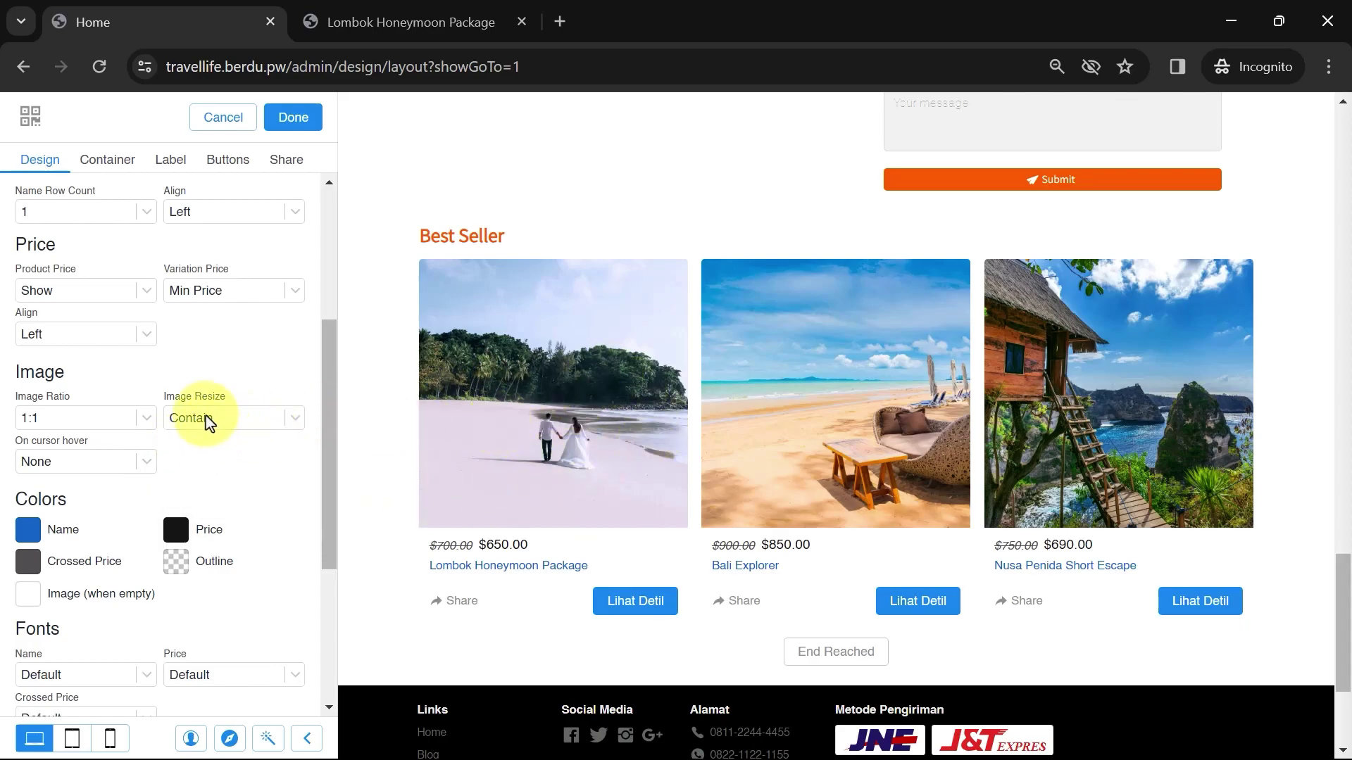
pyautogui.click(206, 418)
pyautogui.click(196, 467)
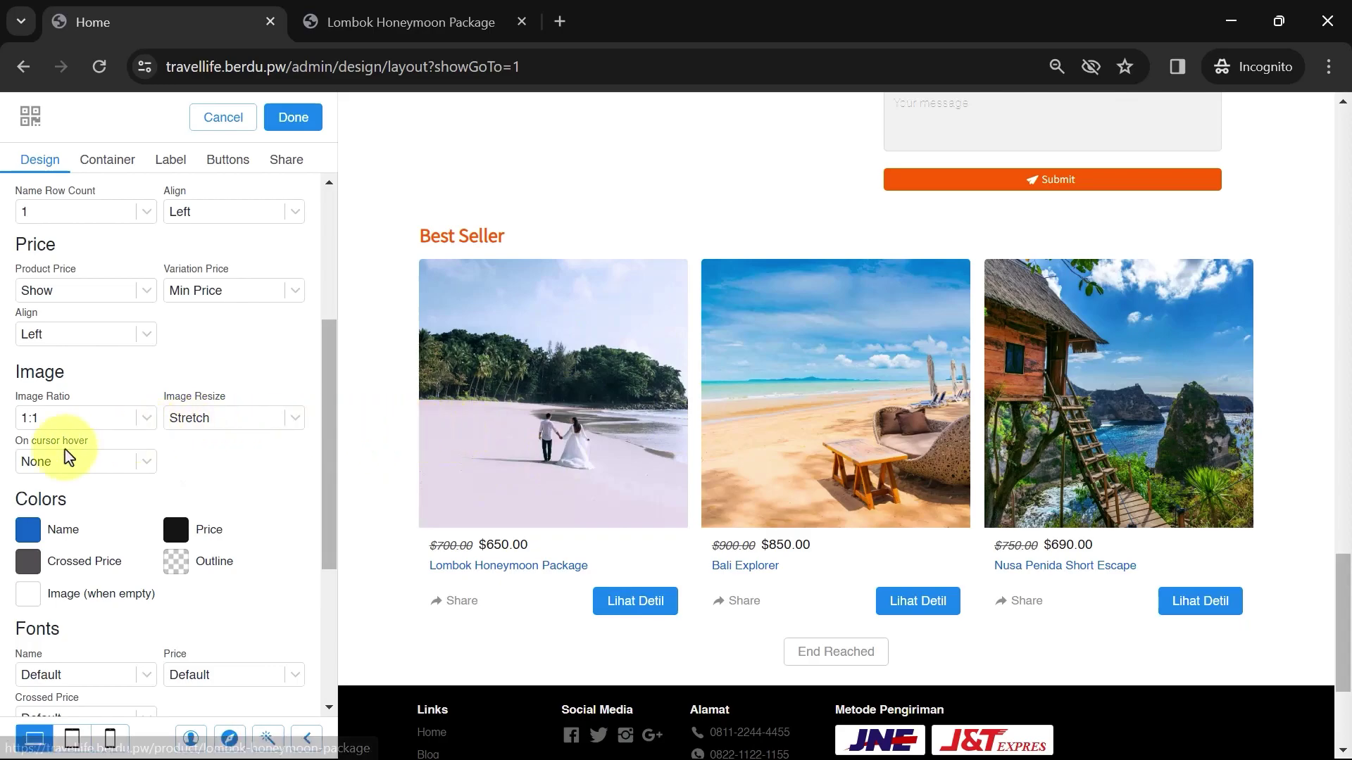
# Set the On cursor hover effect to Zoom instead of showing the next image
pyautogui.click(120, 463)
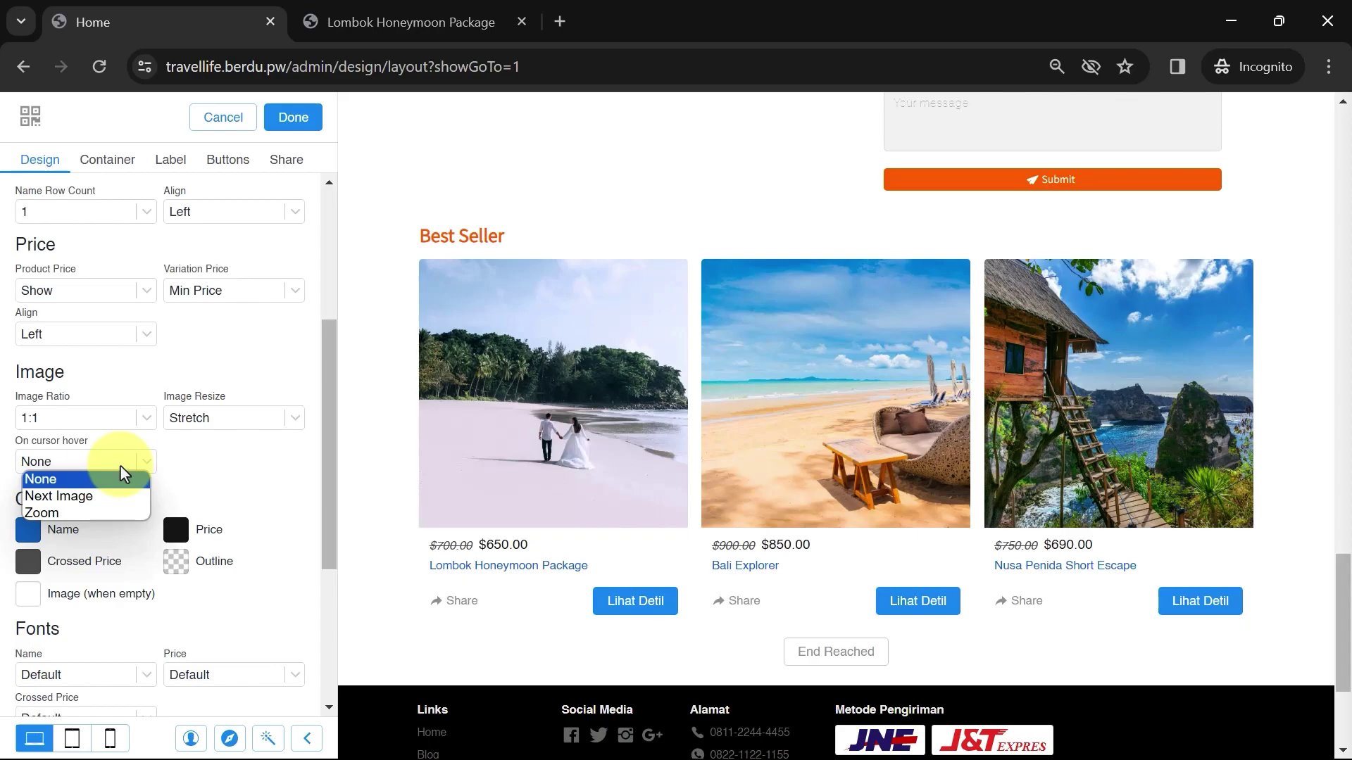
pyautogui.click(98, 497)
pyautogui.moveTo(558, 453)
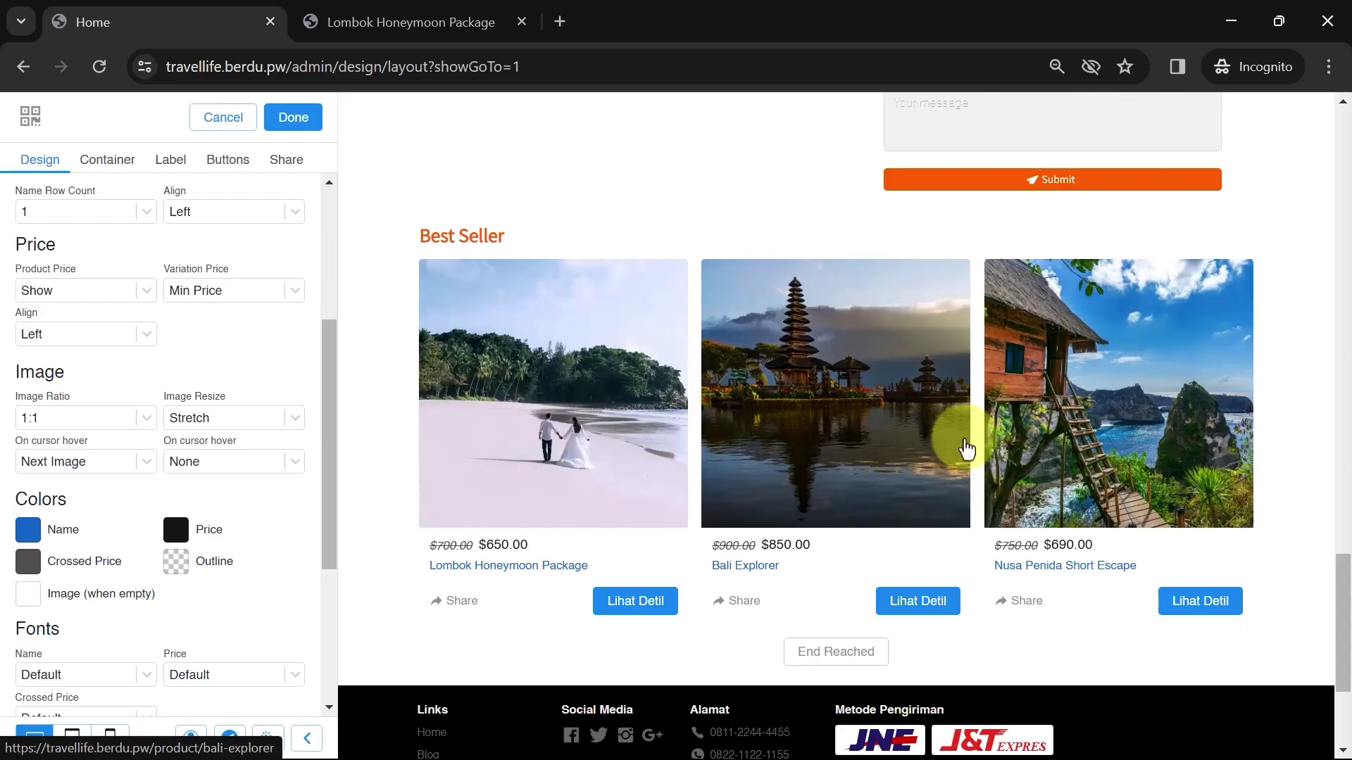
pyautogui.click(112, 465)
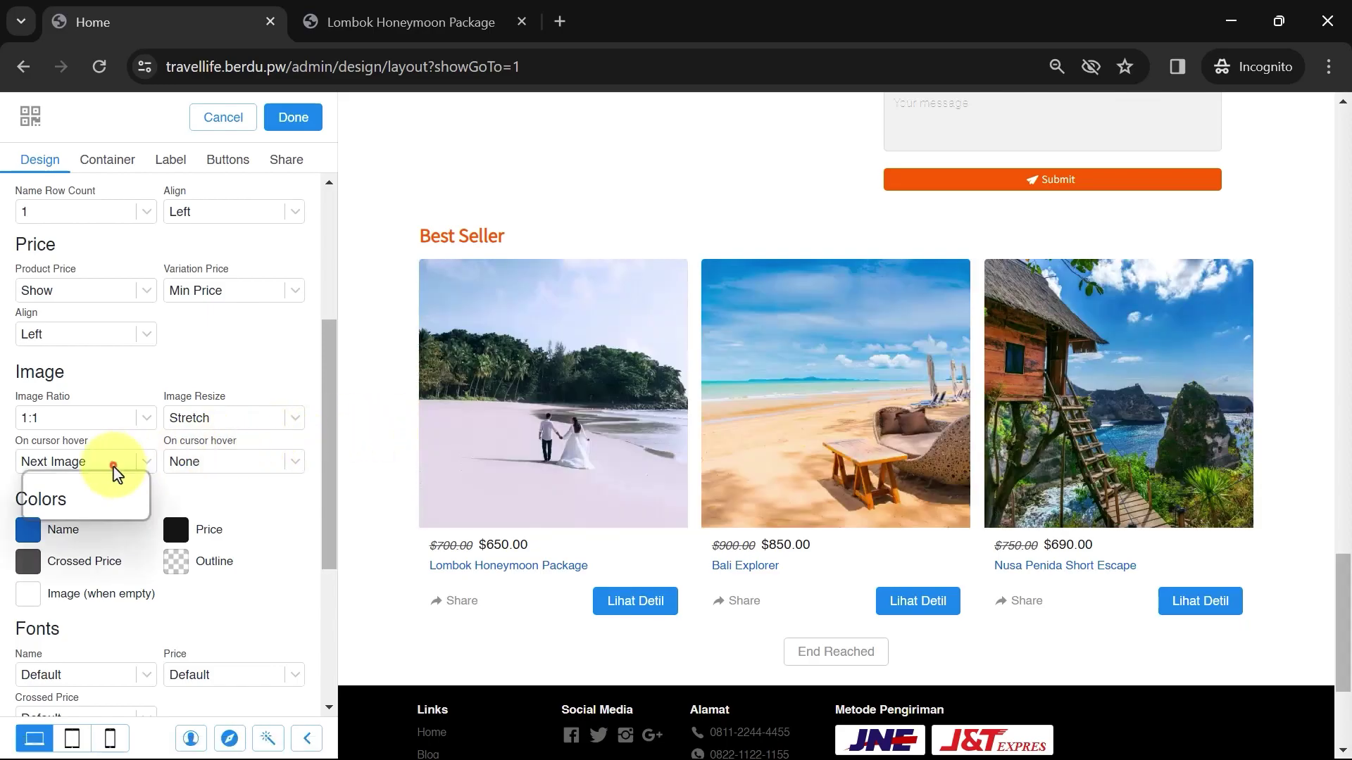
pyautogui.click(74, 513)
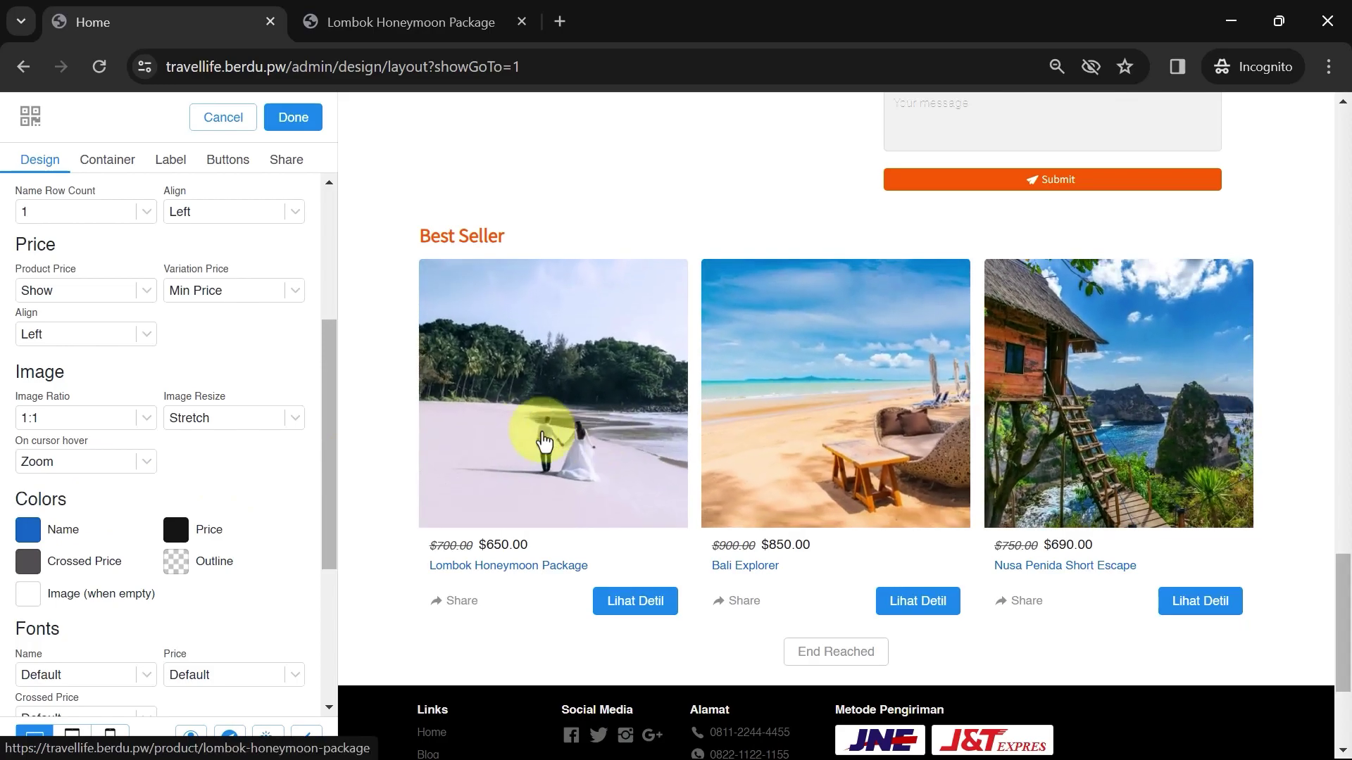
# Colour the Best Seller product names dark orange #E65100
pyautogui.scroll(-2, 179, 468)
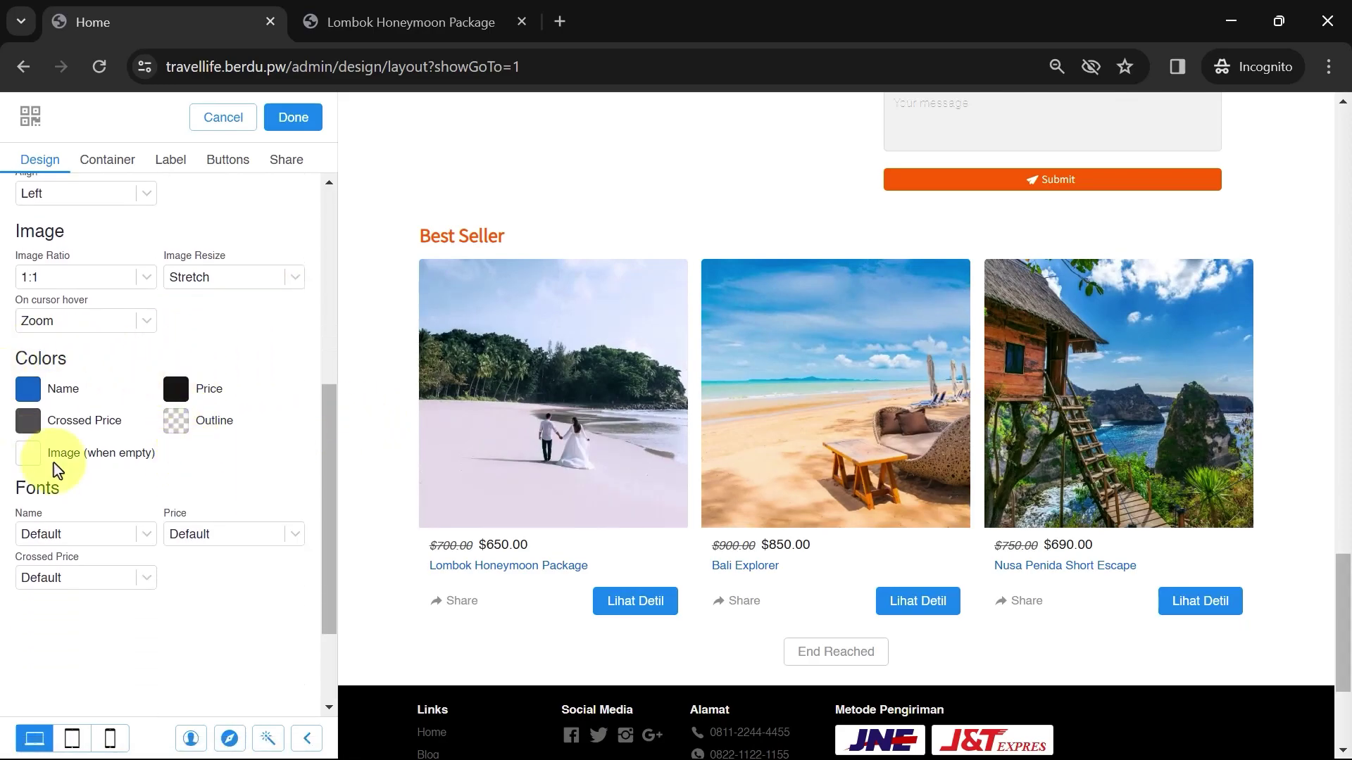
pyautogui.click(27, 391)
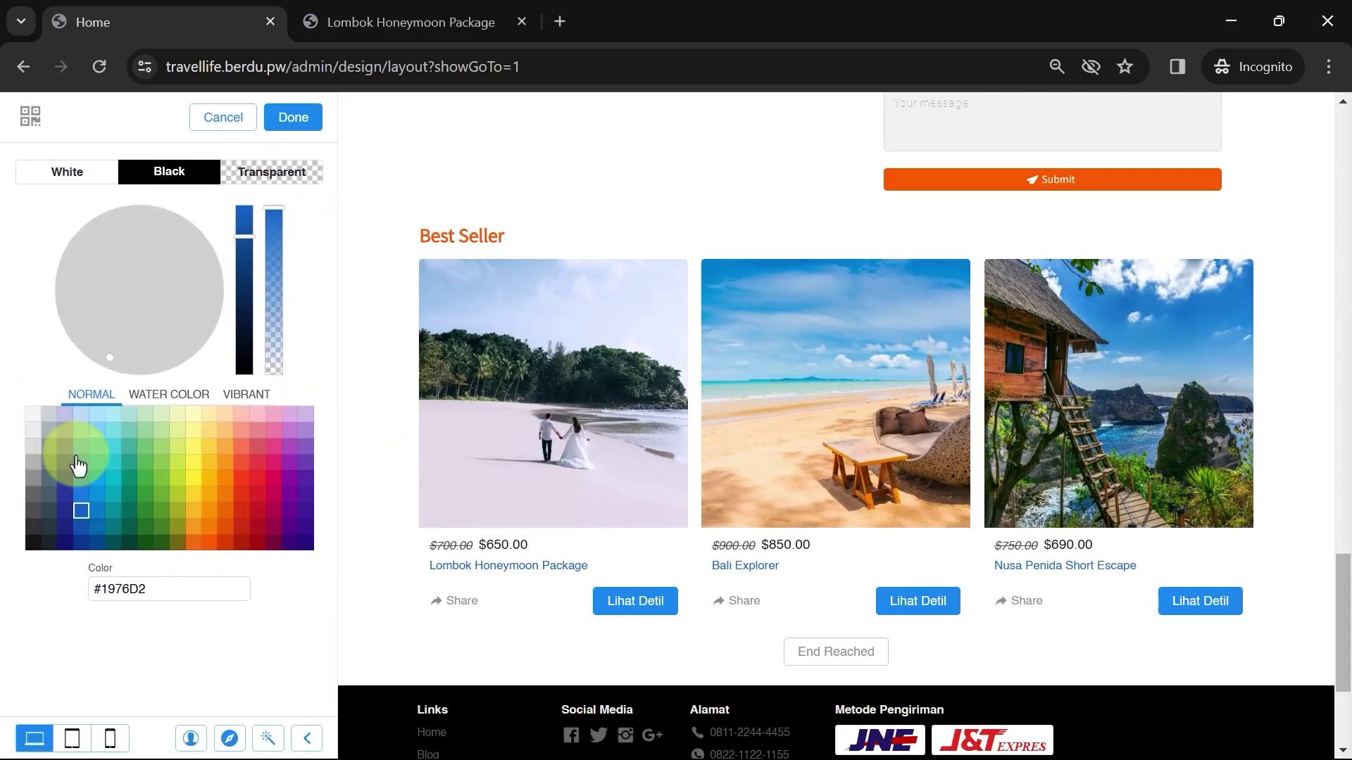
pyautogui.click(211, 547)
pyautogui.click(224, 544)
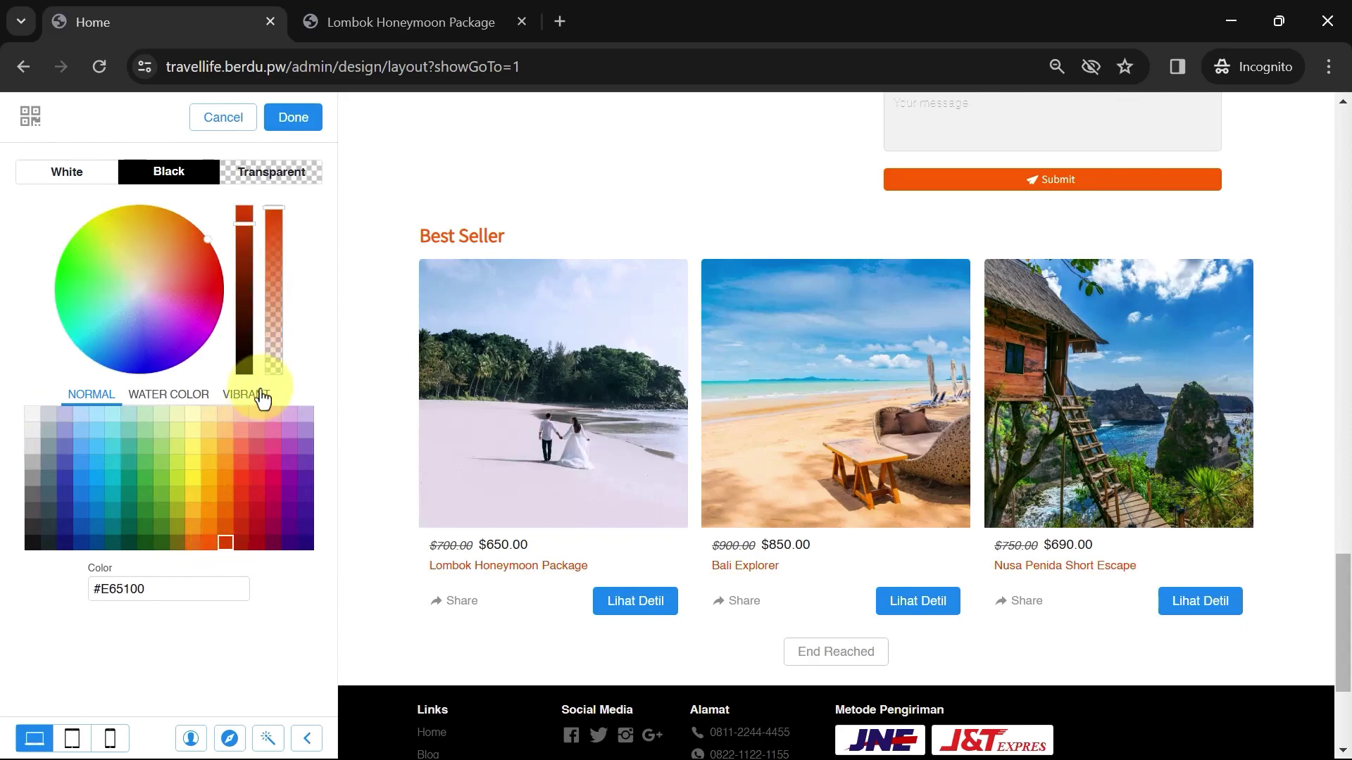
pyautogui.click(292, 133)
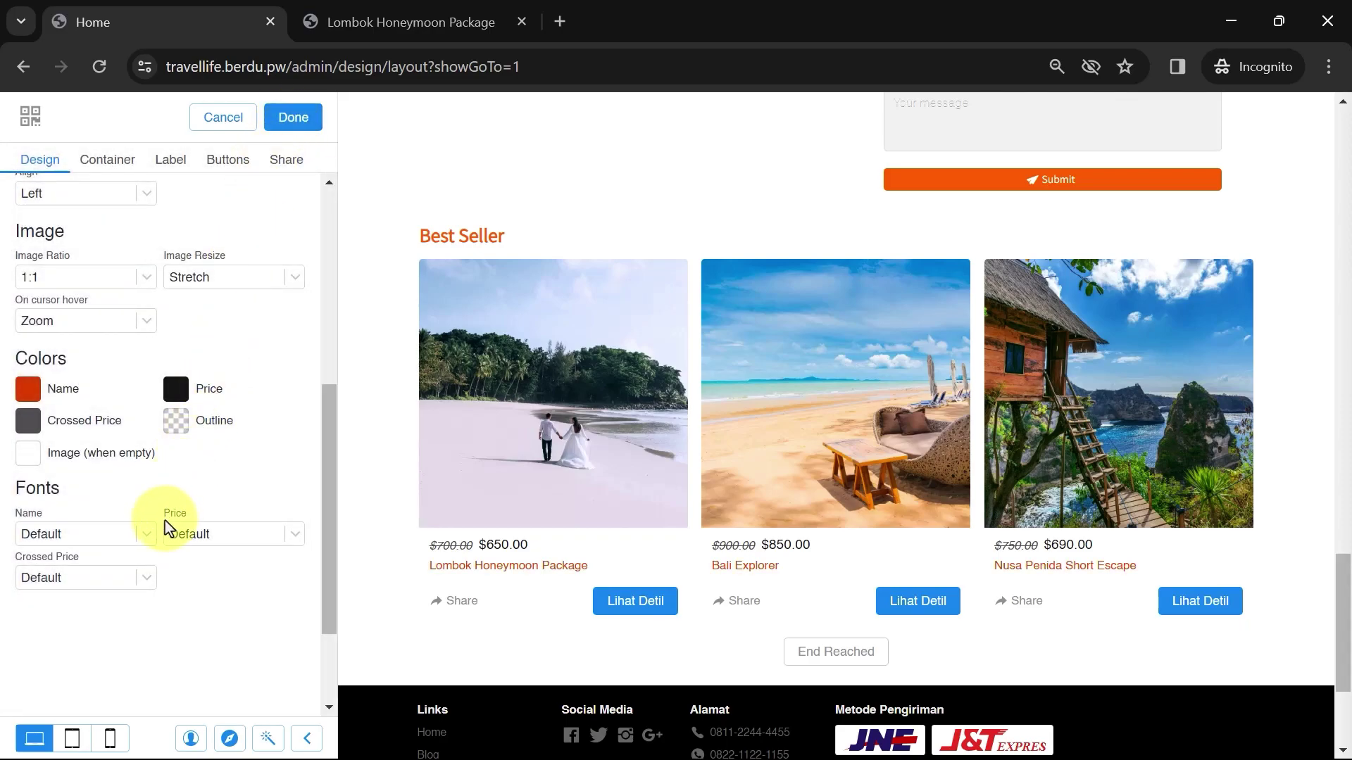
# Set the product name font to Assistant
pyautogui.click(113, 532)
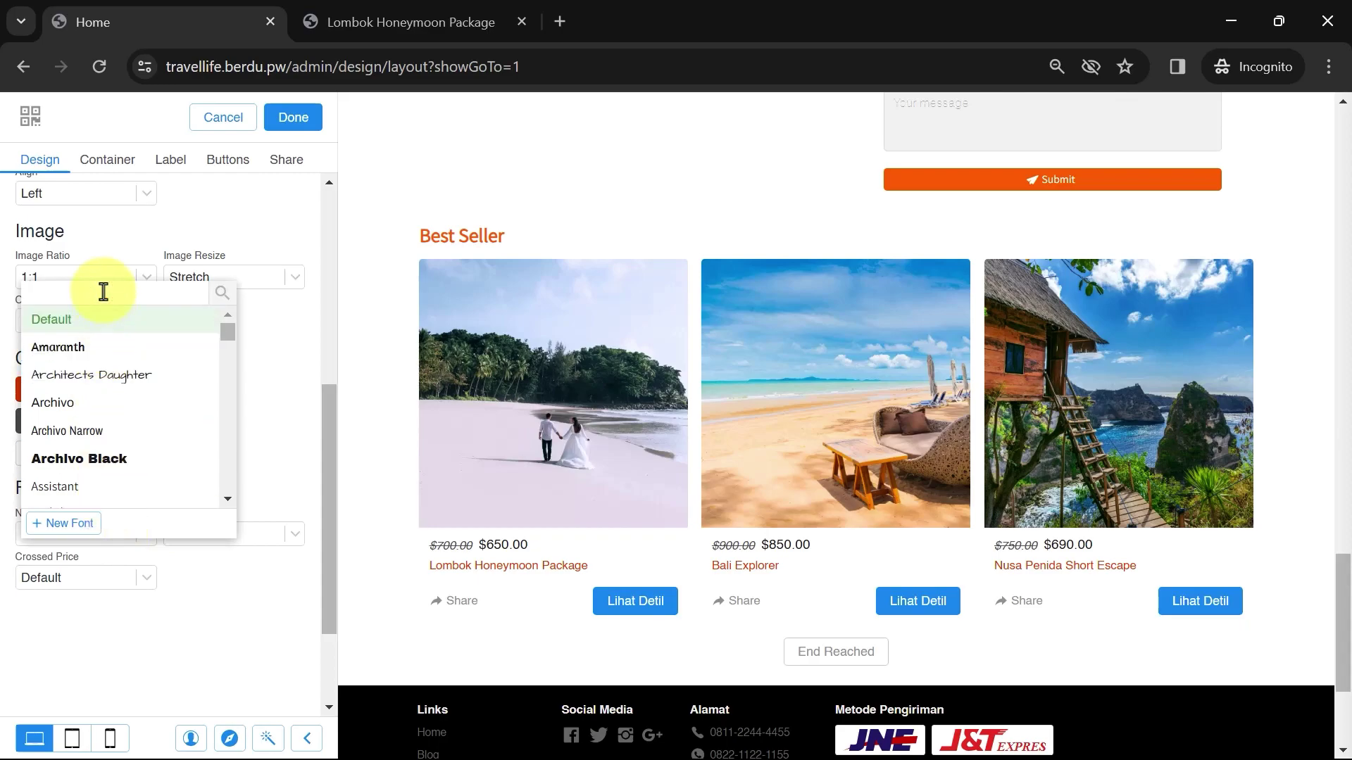
pyautogui.write('as')
pyautogui.click(94, 318)
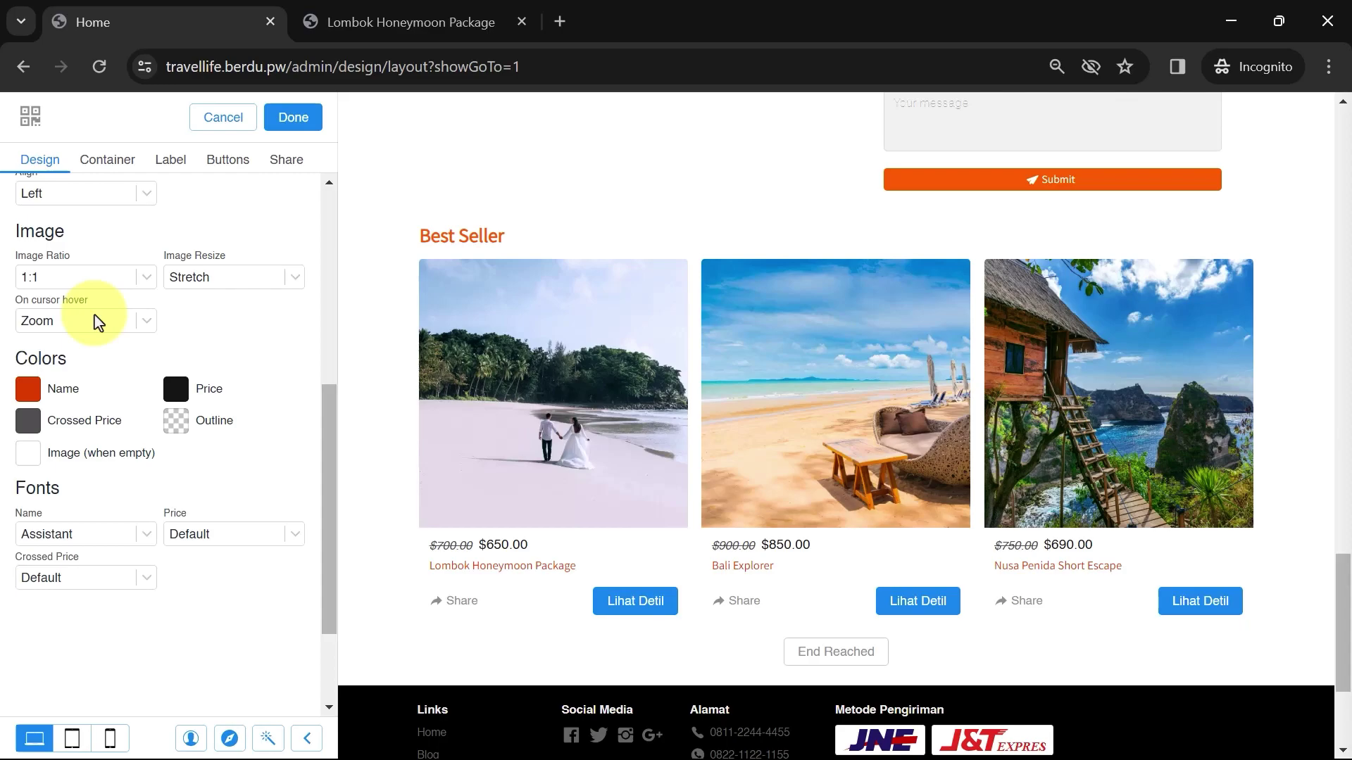
# Show discount badges and set Discount Number to Percent after trying price difference
pyautogui.click(176, 163)
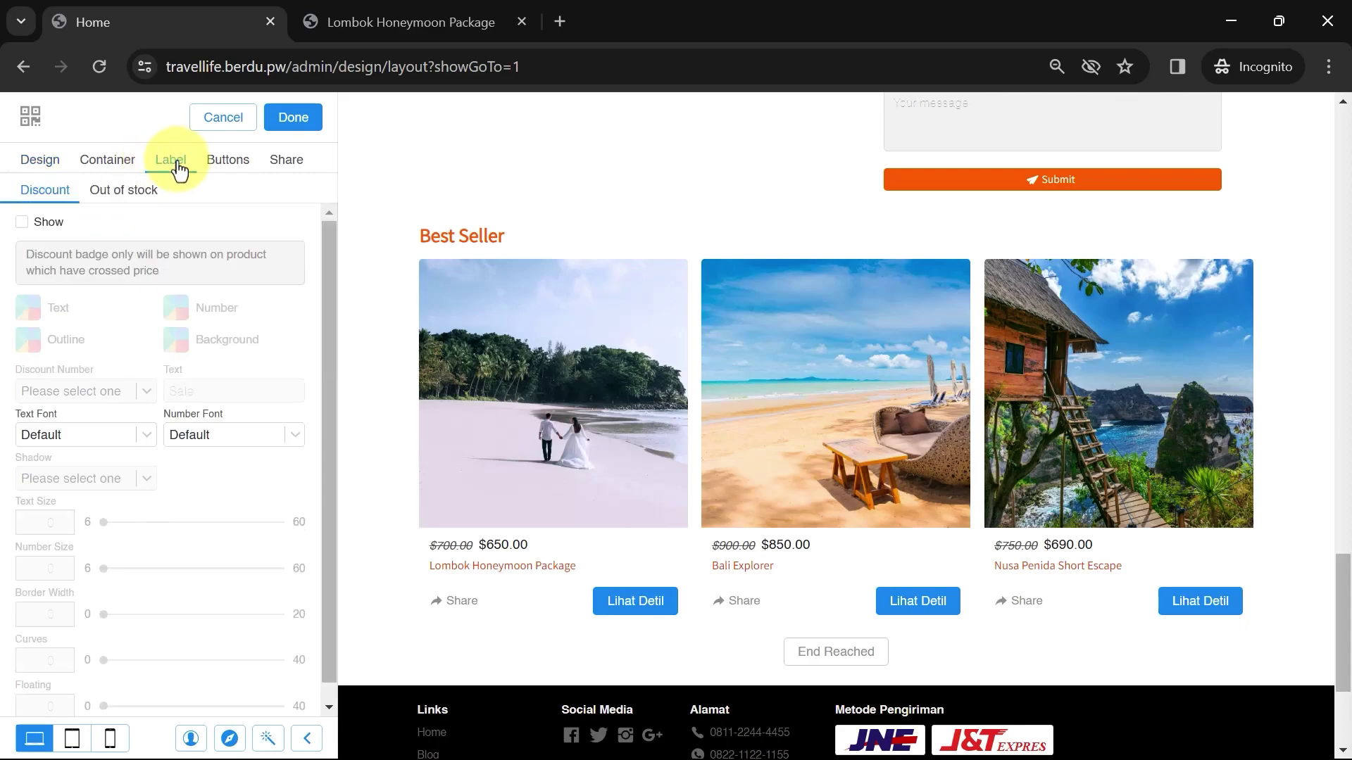
pyautogui.click(22, 222)
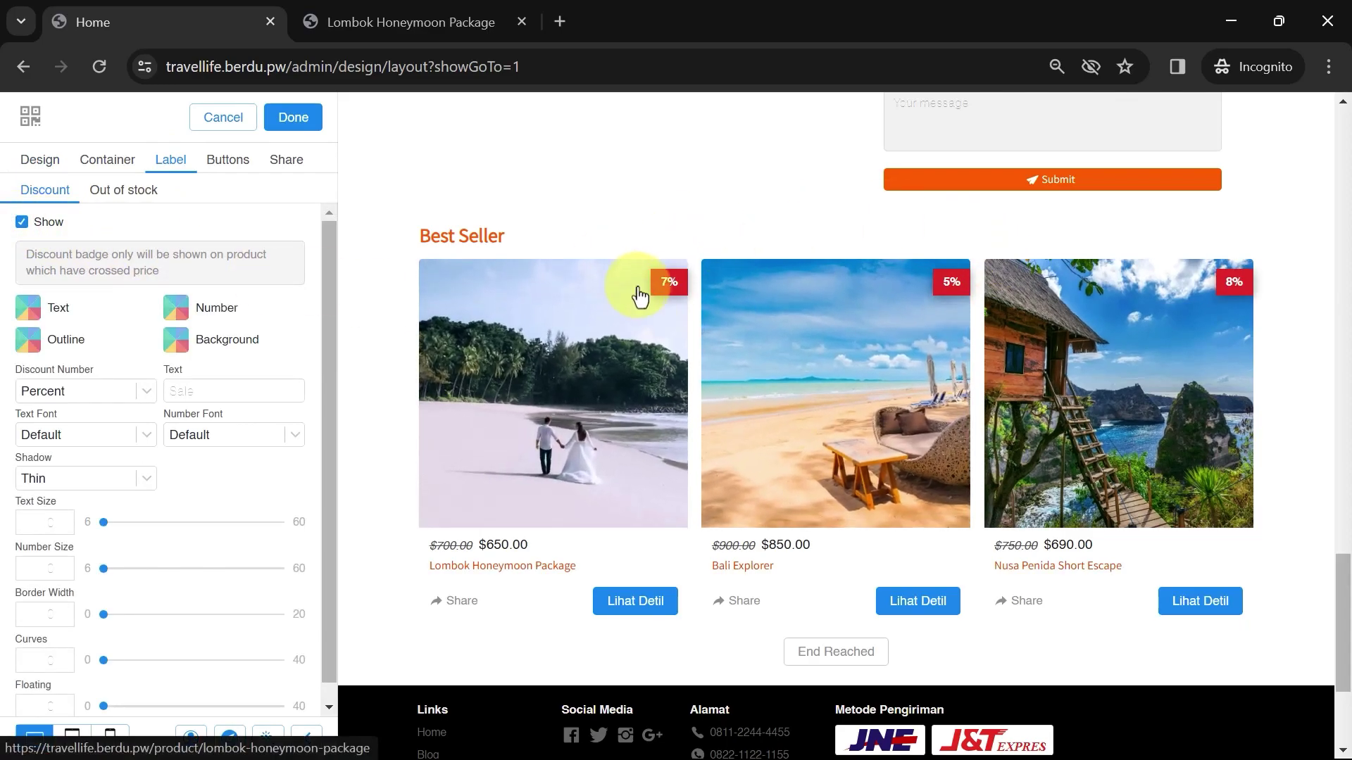
pyautogui.click(119, 391)
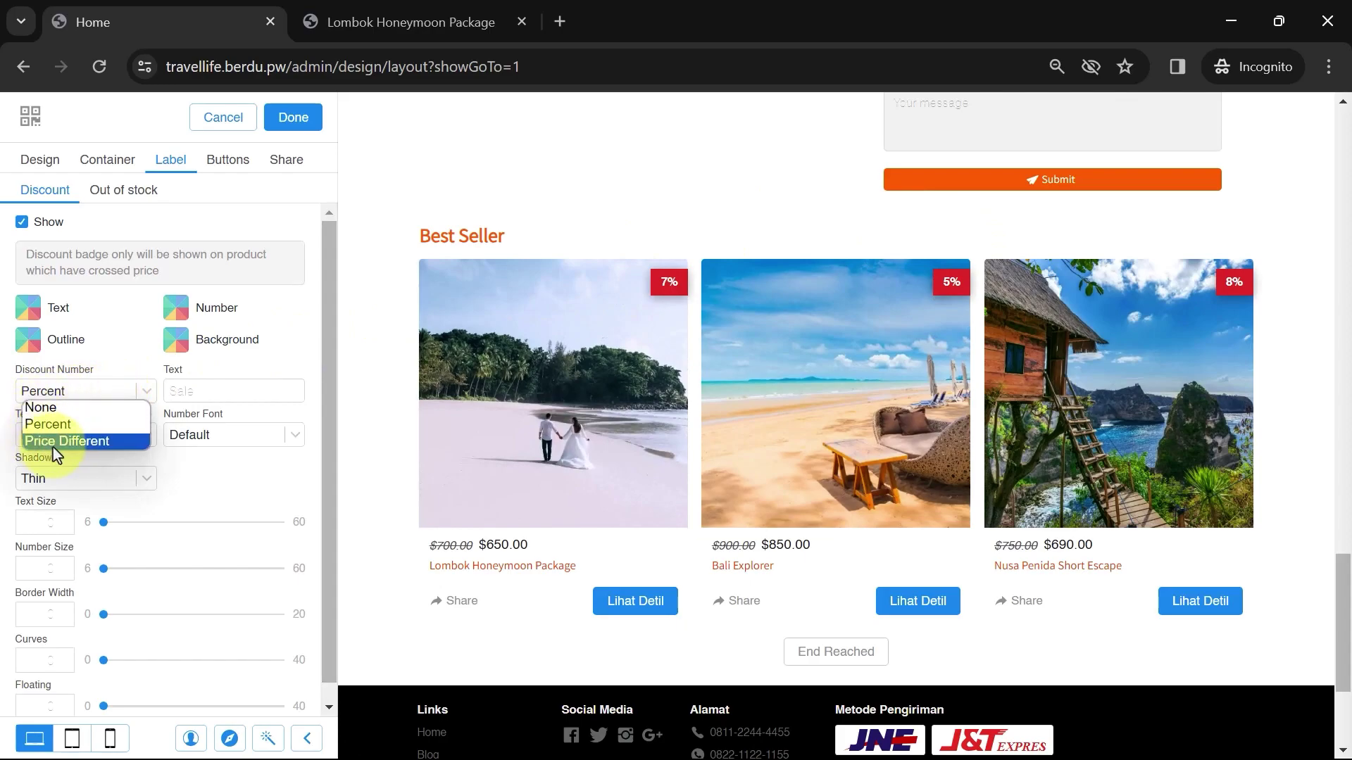
pyautogui.click(67, 428)
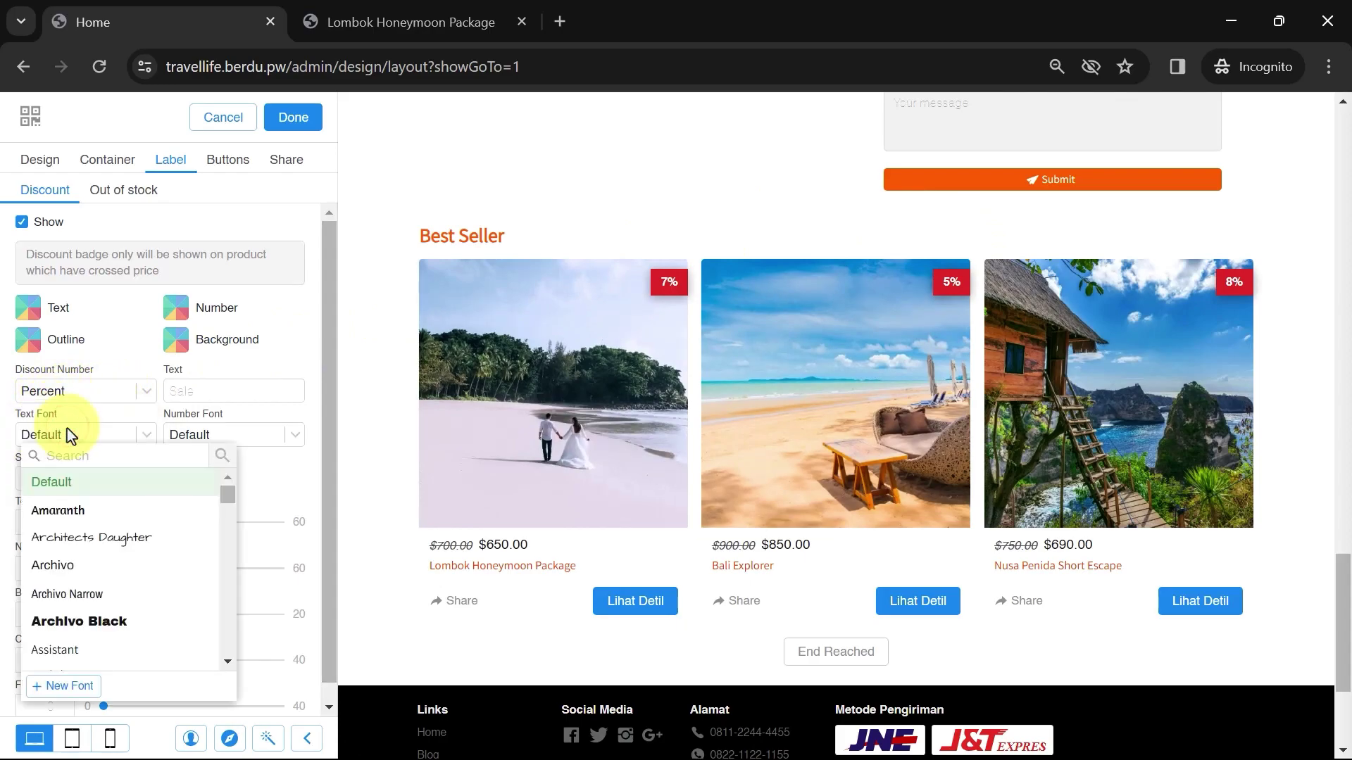
pyautogui.click(75, 391)
pyautogui.click(74, 445)
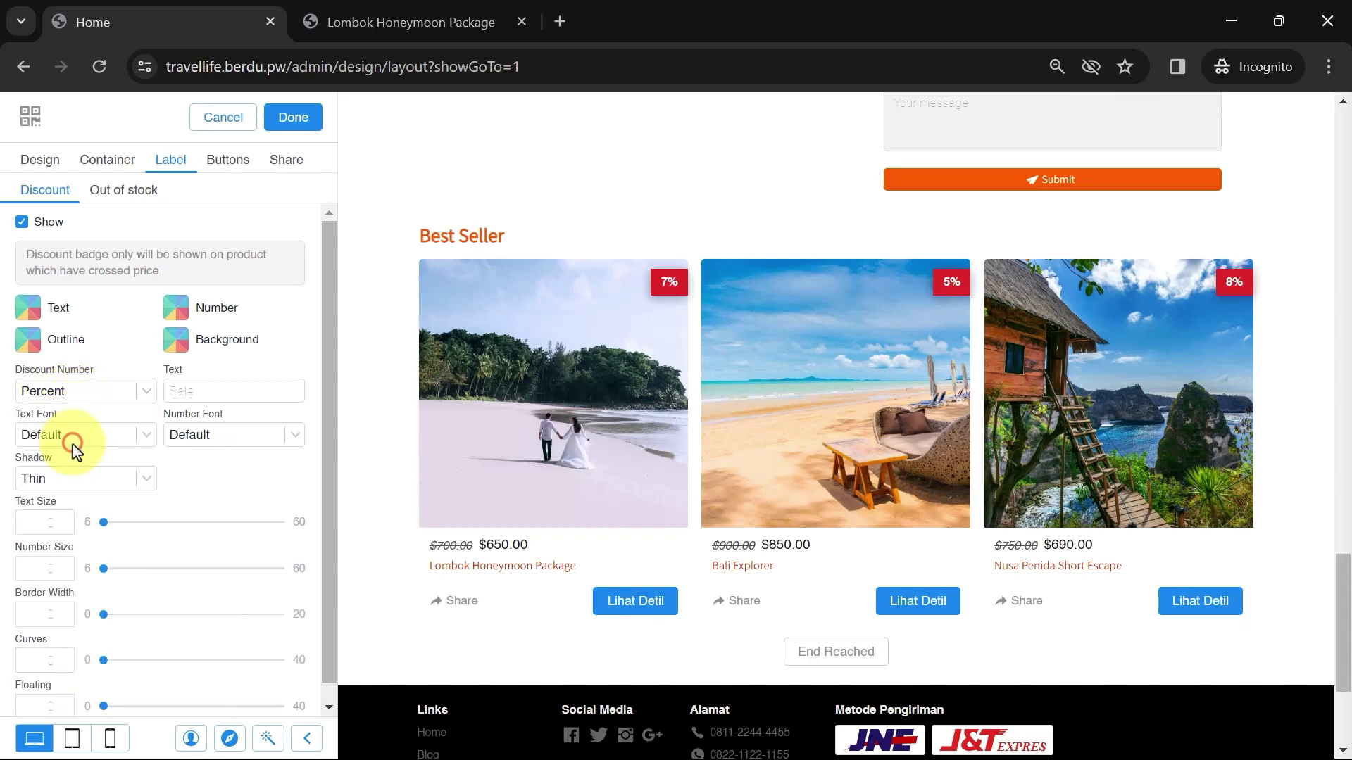
pyautogui.click(642, 299)
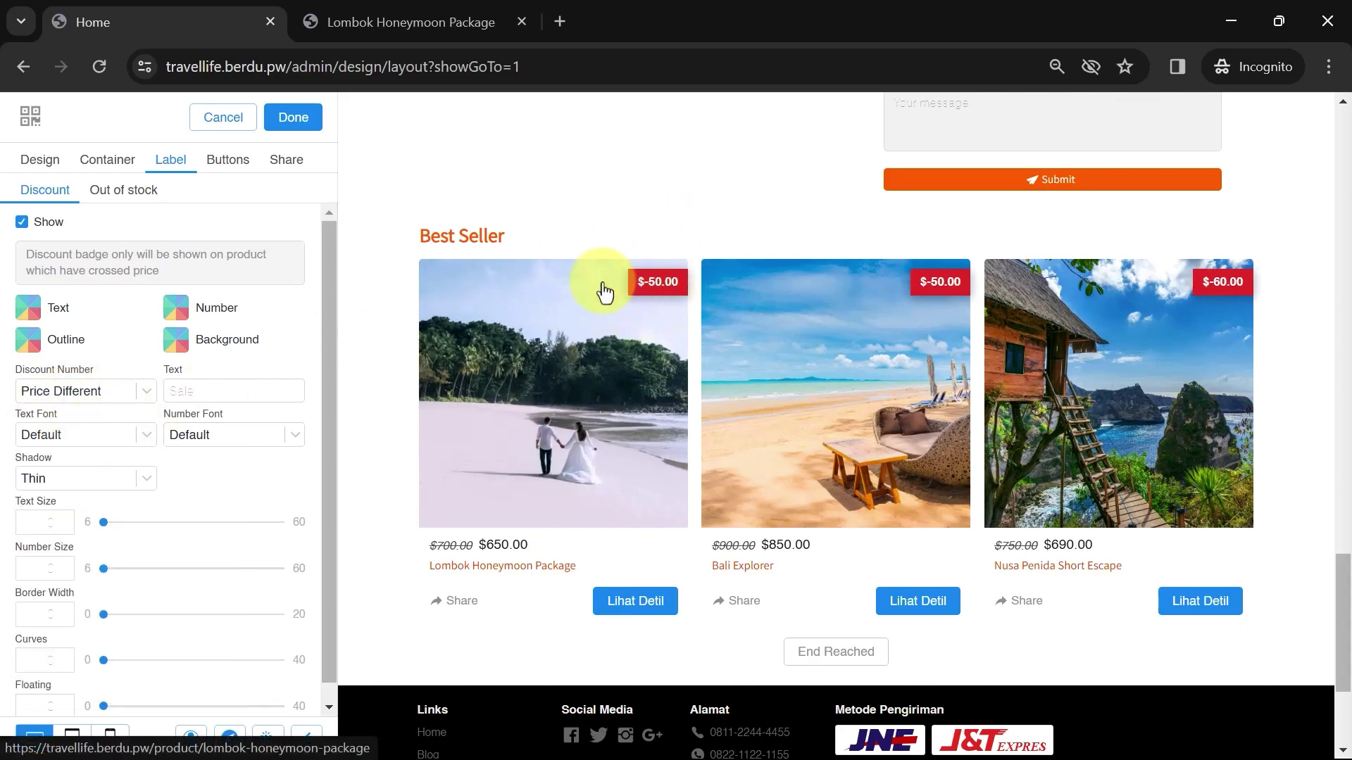
pyautogui.click(51, 395)
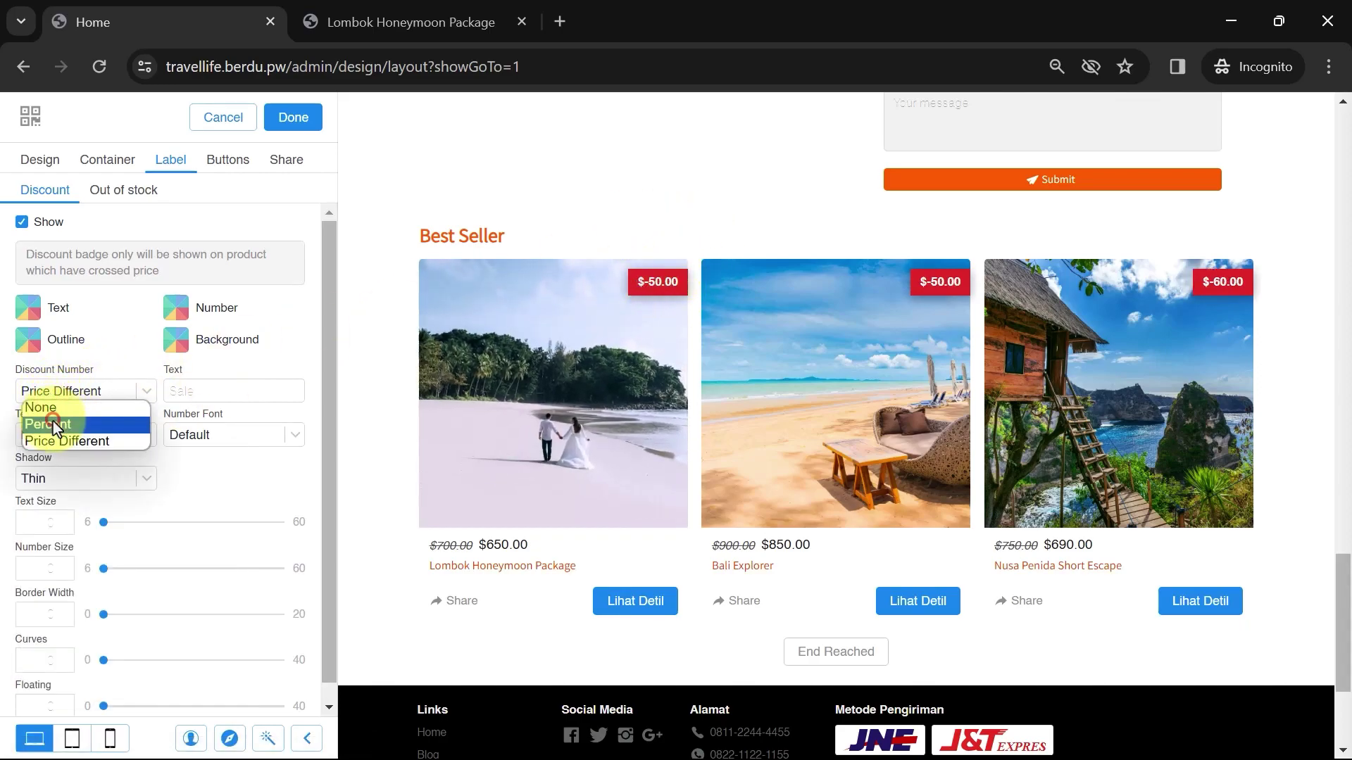
pyautogui.click(53, 421)
# Set the badge text to 'Discount' with Assistant for both text and number fonts
pyautogui.click(235, 395)
pyautogui.write('Discount')
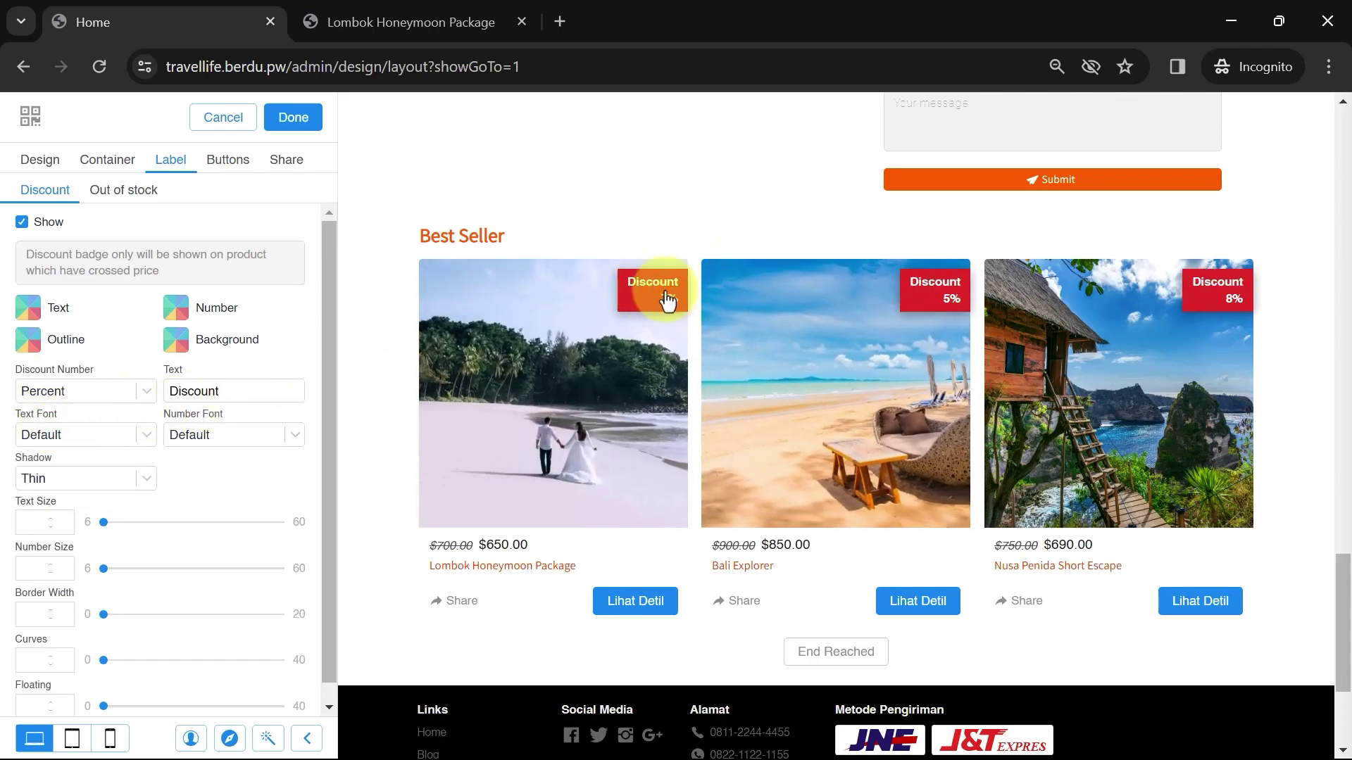
pyautogui.click(115, 438)
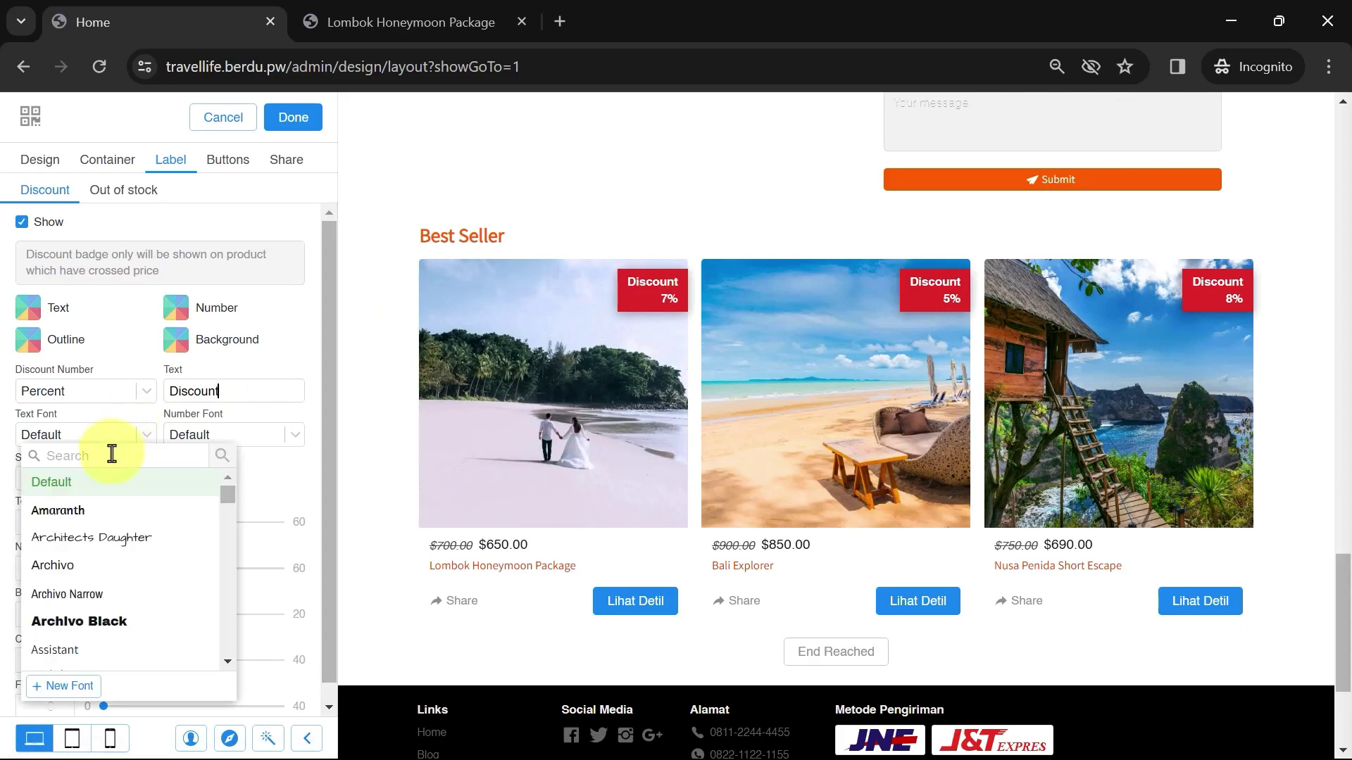
pyautogui.write('as')
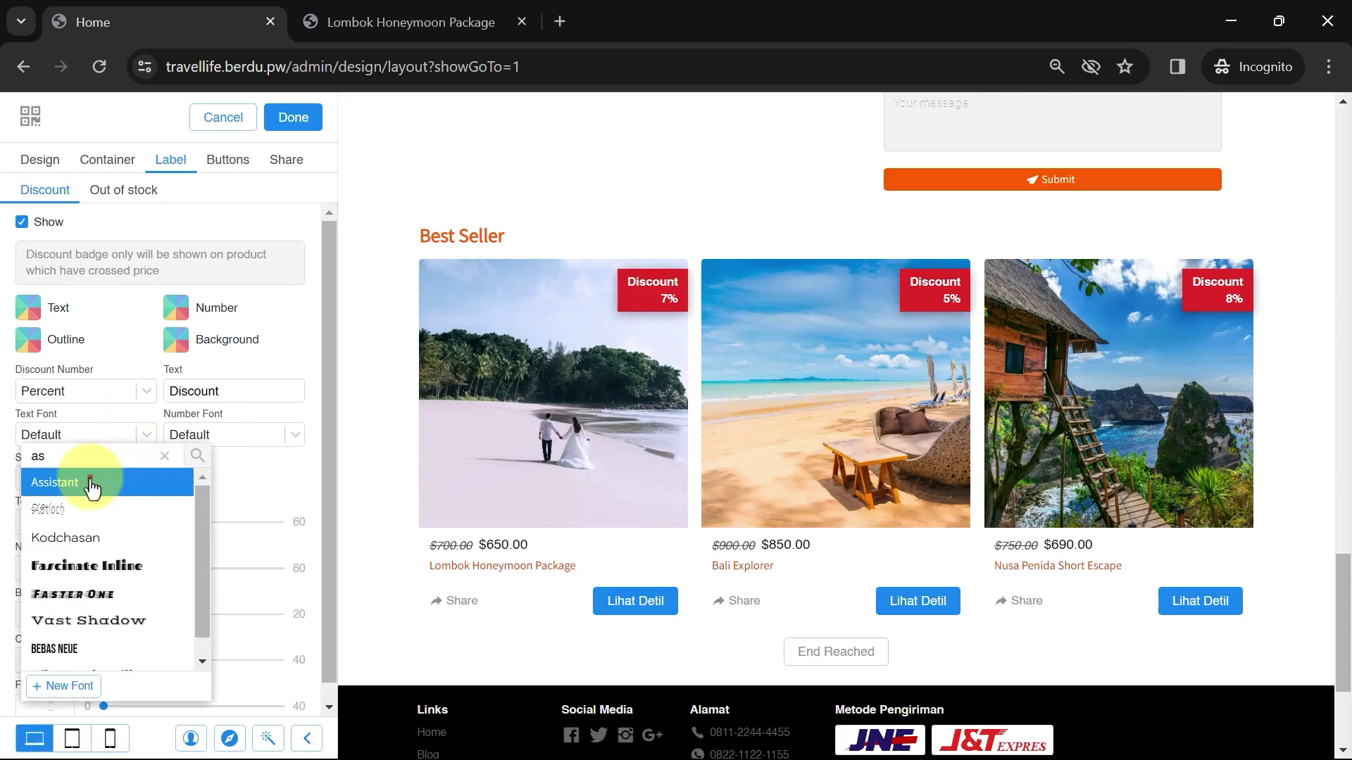
pyautogui.click(97, 482)
pyautogui.click(197, 437)
pyautogui.write('as')
pyautogui.click(220, 482)
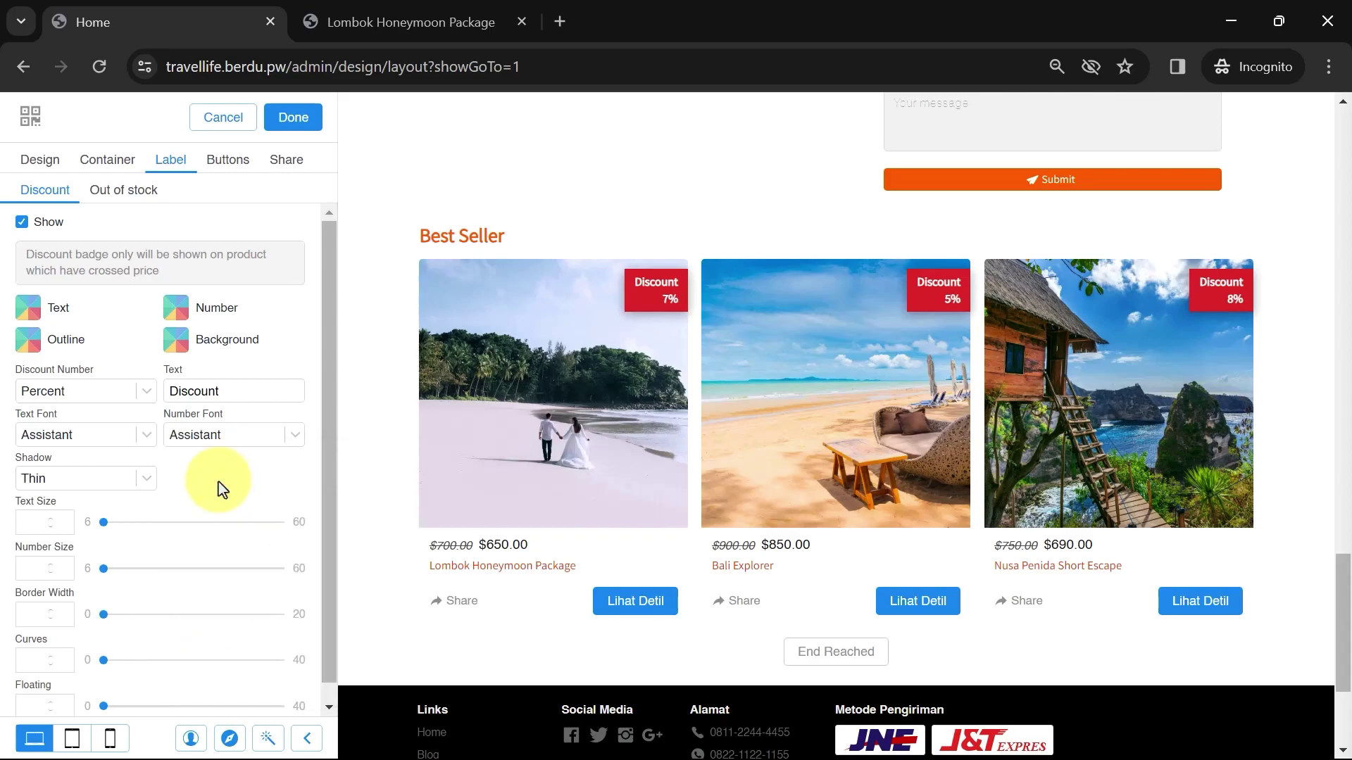
# Set badge Text Size 16, Number Size 20, Border 1 and floating offset 0
pyautogui.scroll(-1, 232, 475)
pyautogui.moveTo(103, 505); pyautogui.dragTo(136, 505)
pyautogui.moveTo(106, 551); pyautogui.dragTo(154, 550)
pyautogui.click(112, 597)
pyautogui.click(100, 688)
# Make the product card buttons green
pyautogui.click(226, 162)
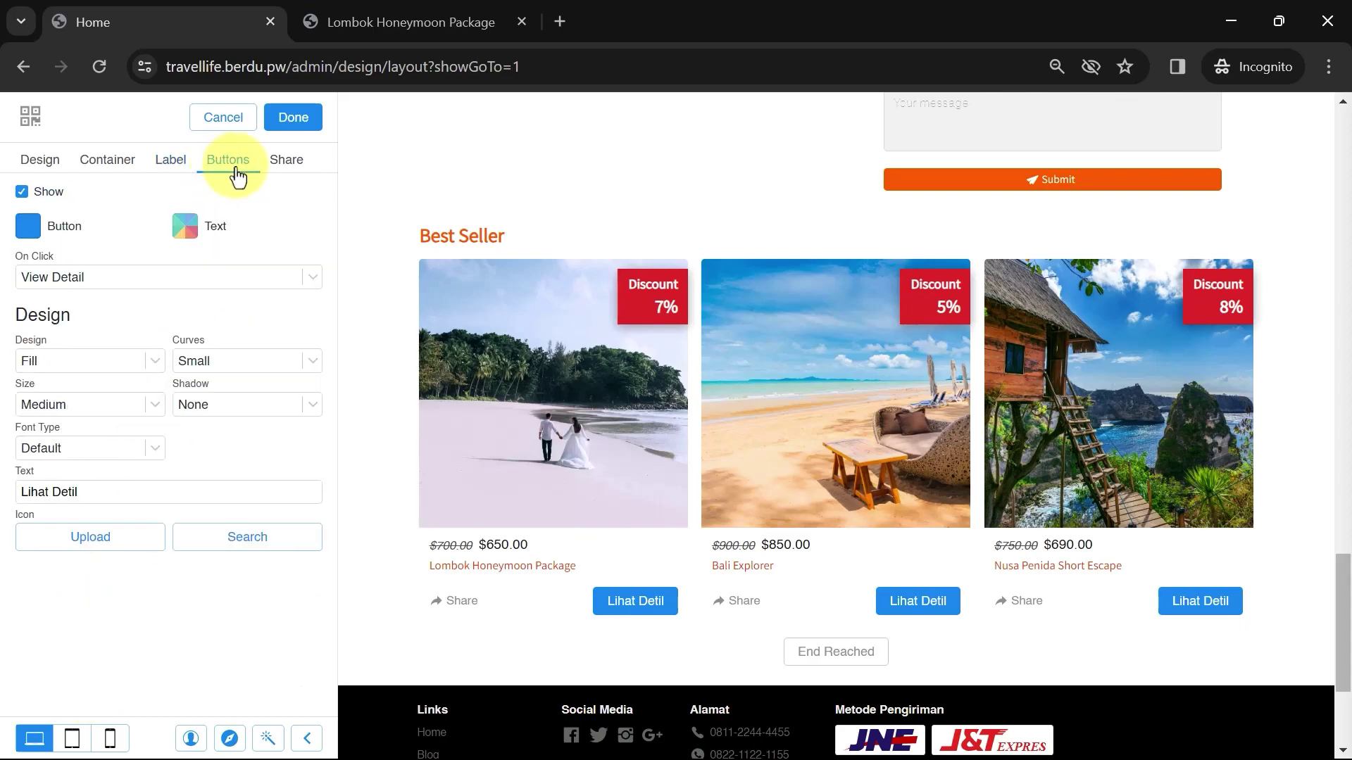
pyautogui.click(19, 233)
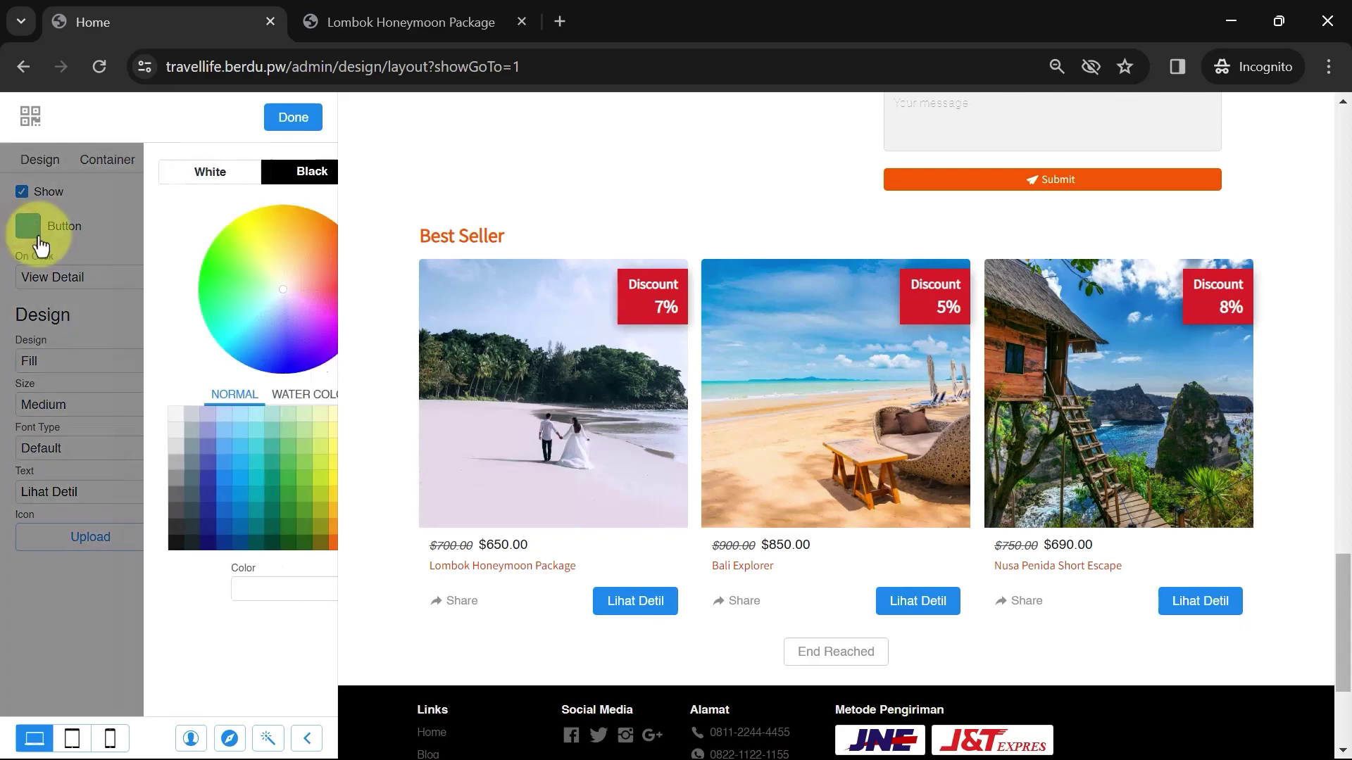
pyautogui.click(145, 482)
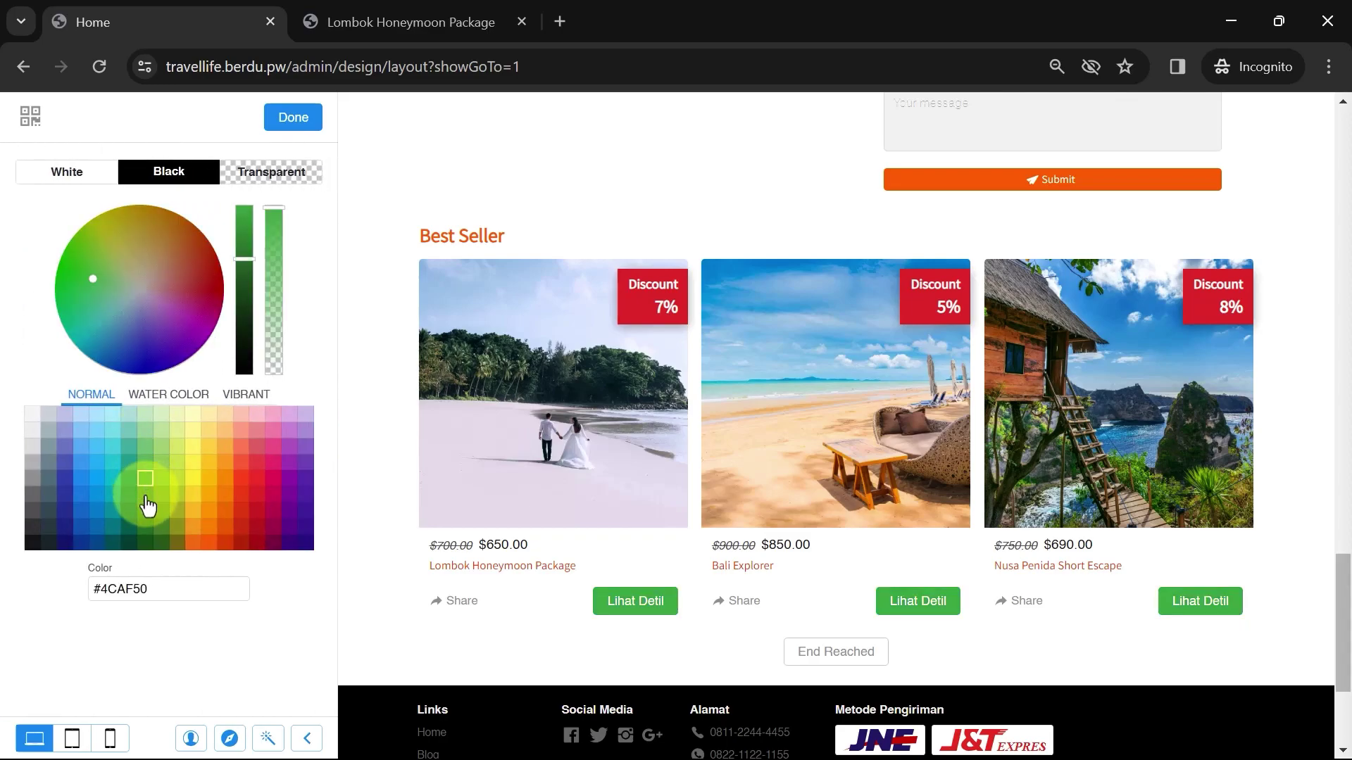
pyautogui.click(145, 495)
pyautogui.click(295, 122)
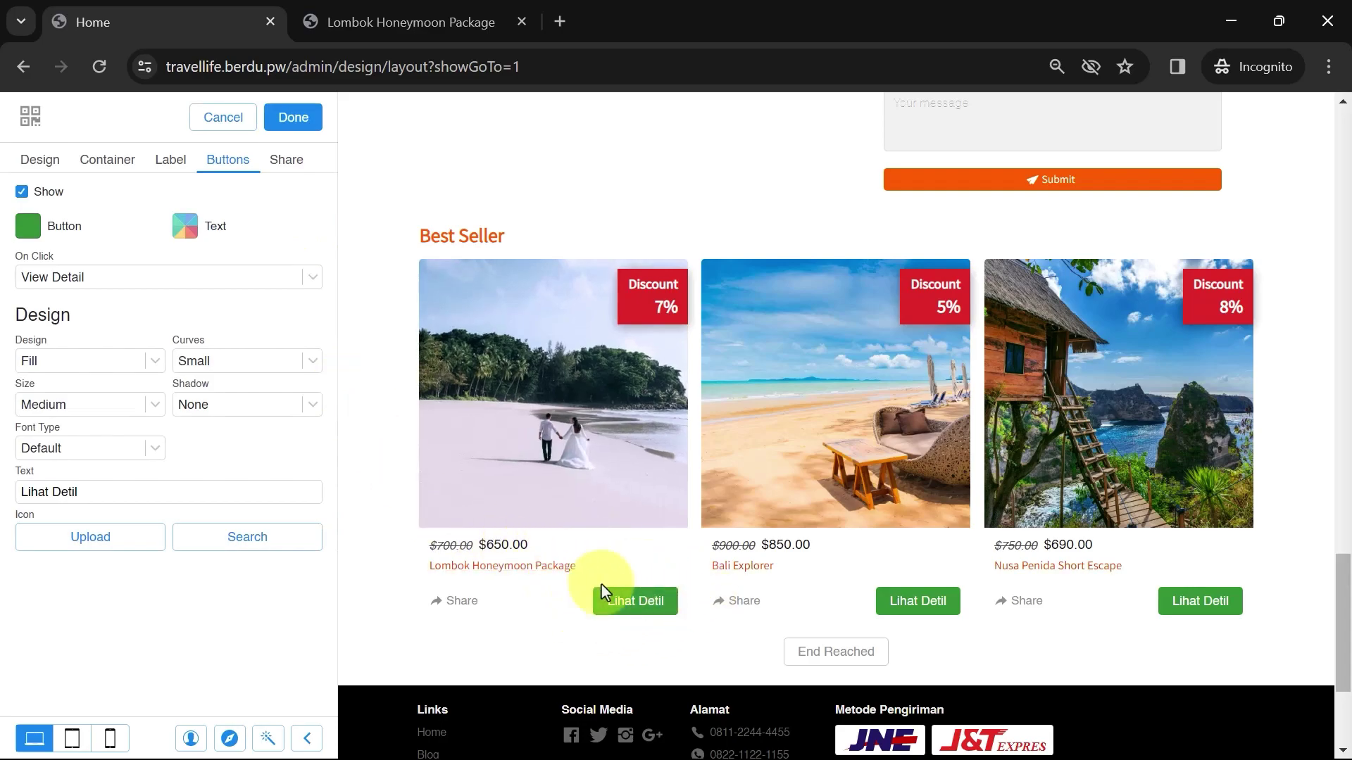
# Set the button text colour to white #F5F5F5 after trying teal and deep orange
pyautogui.click(187, 228)
pyautogui.click(129, 494)
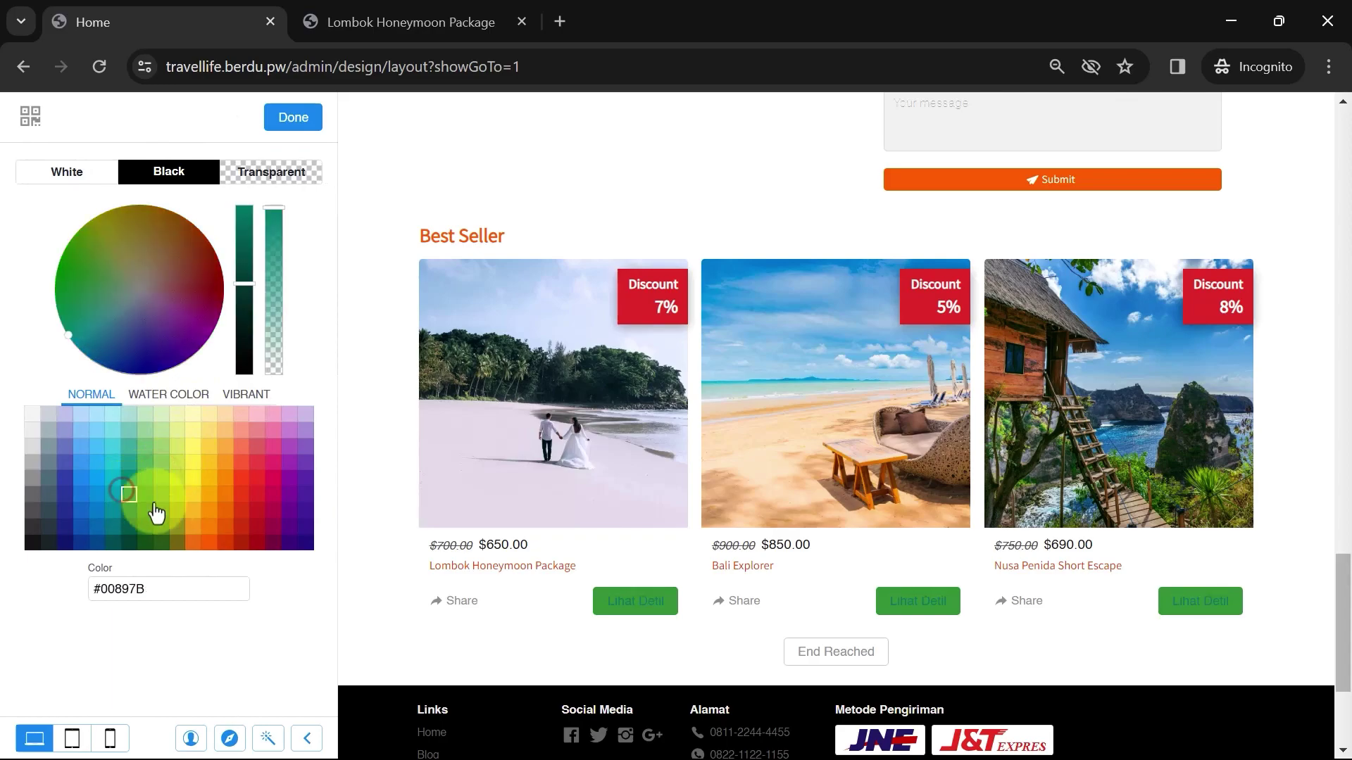
pyautogui.click(211, 525)
pyautogui.click(242, 494)
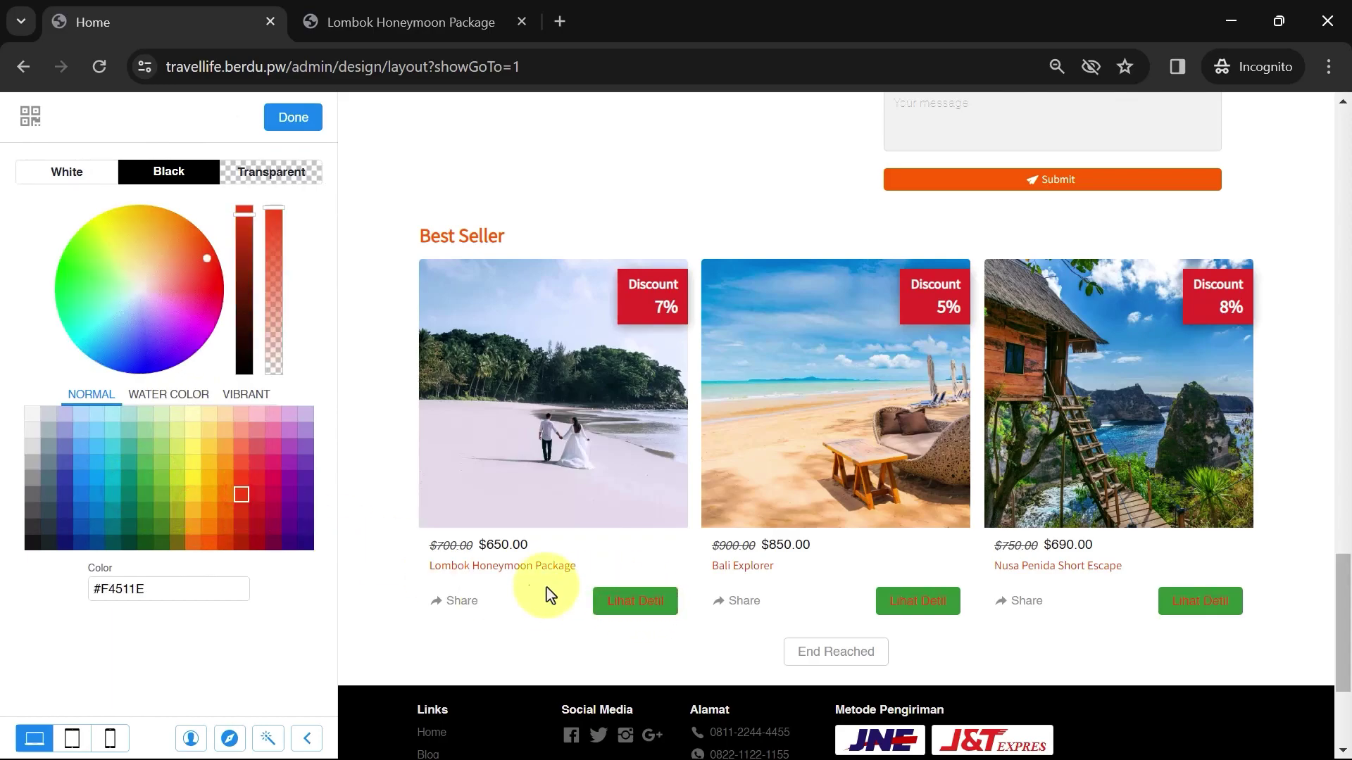
pyautogui.click(30, 421)
pyautogui.click(302, 117)
# Set the button font to Assistant and change its label from 'Lihat Detil' to 'View Detail'
pyautogui.click(121, 448)
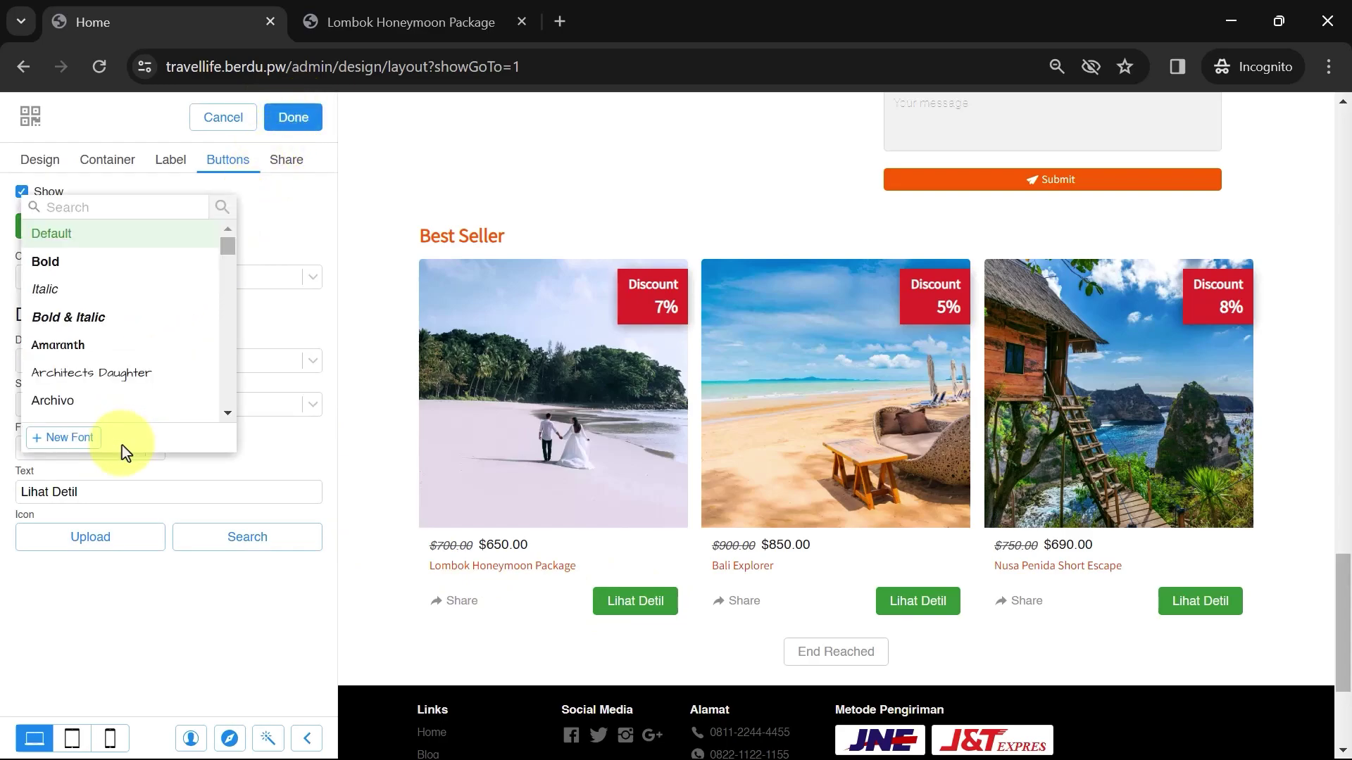
pyautogui.write('a')
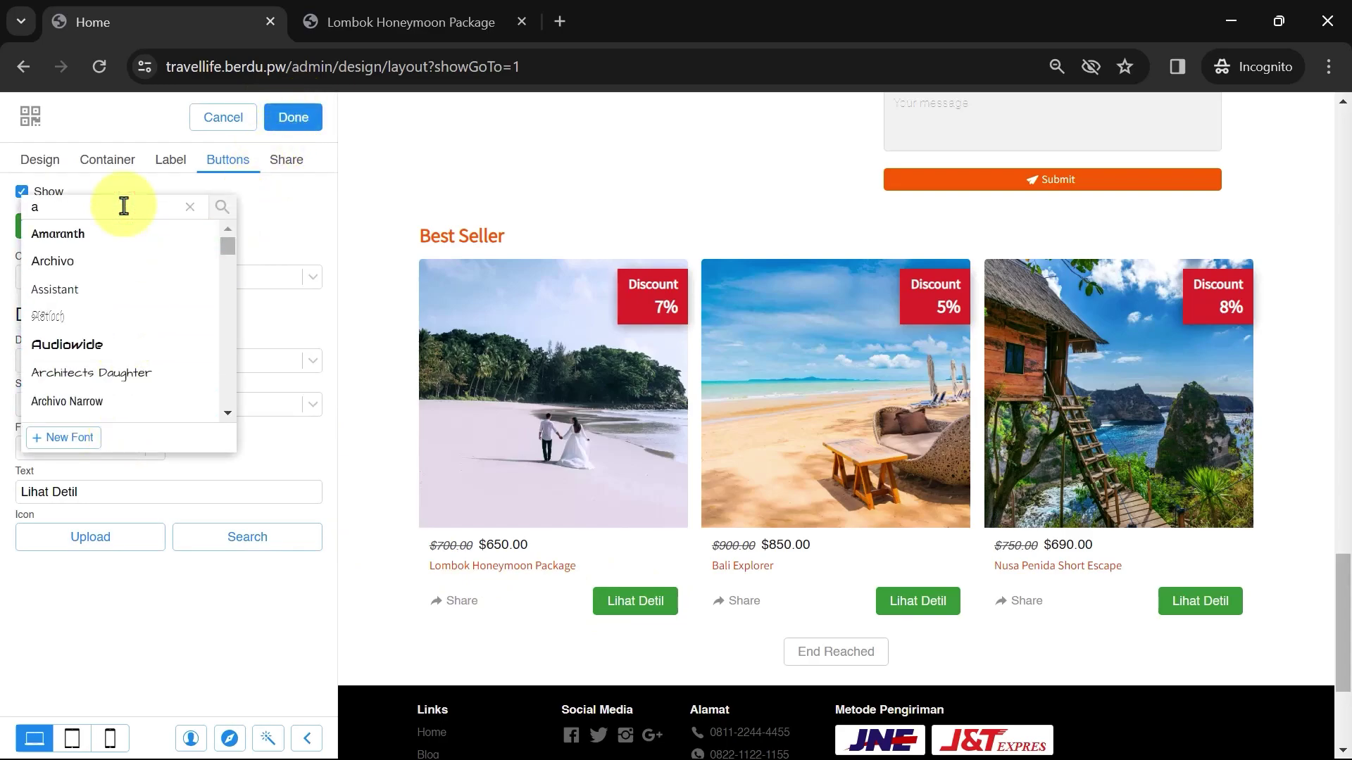
pyautogui.write('s')
pyautogui.click(107, 236)
pyautogui.click(155, 448)
pyautogui.click(201, 474)
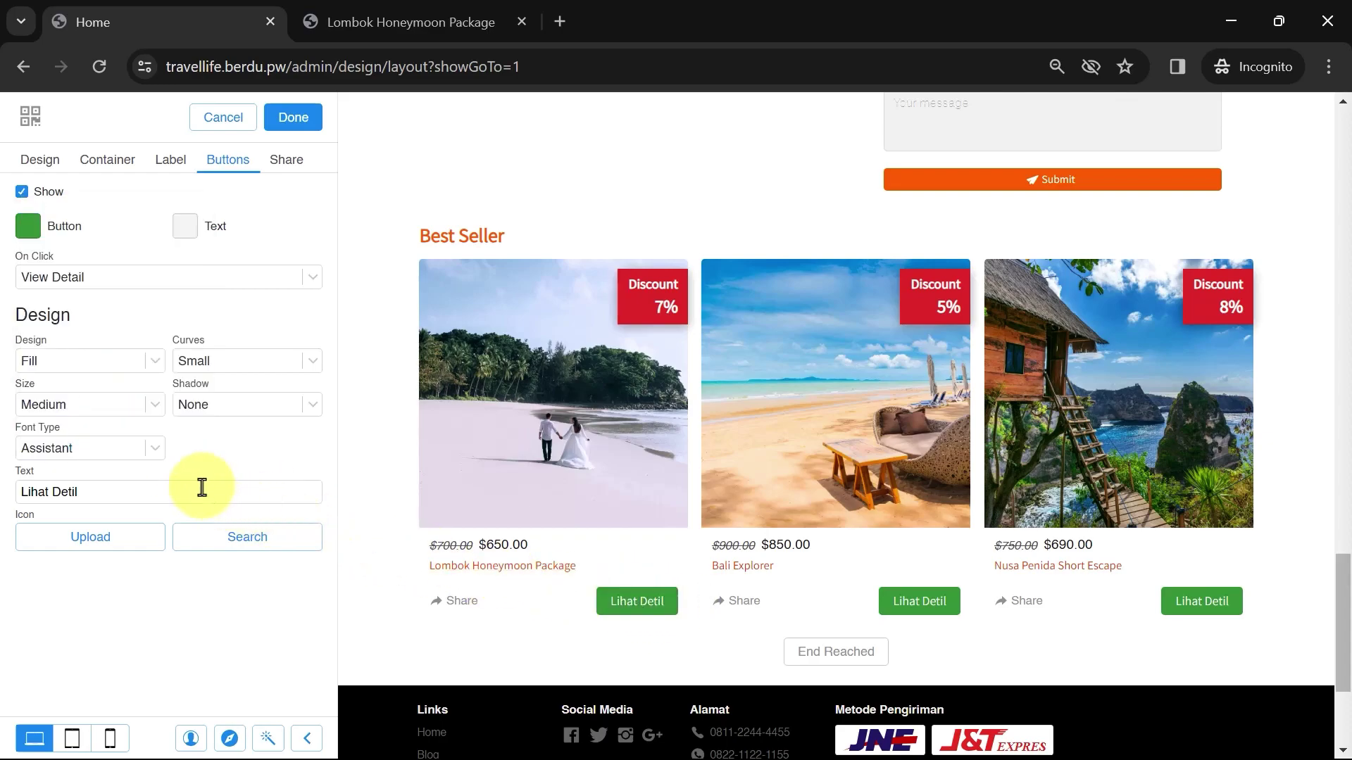
pyautogui.moveTo(199, 491); pyautogui.dragTo(3, 514)
pyautogui.write('View Detail')
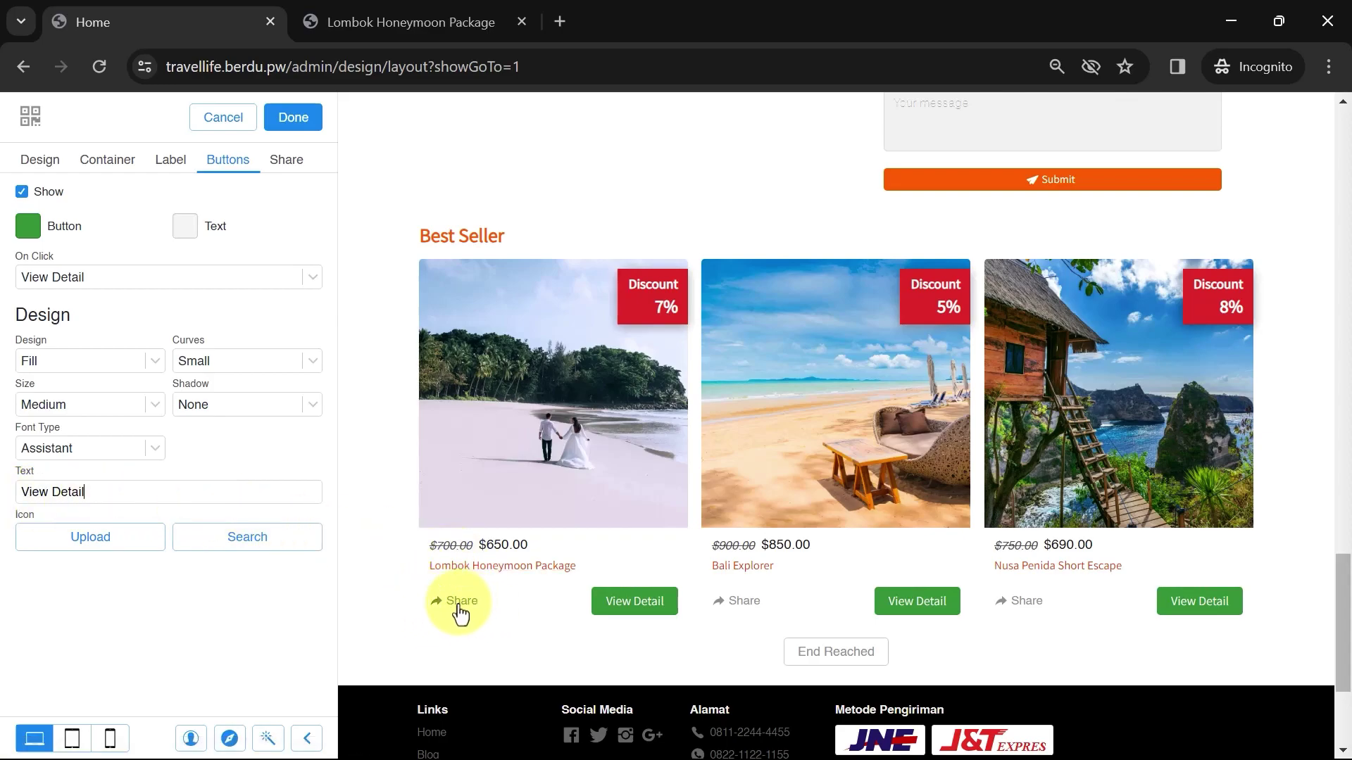
# Remove Linkedin, Line (Chat), Google+ and Telegram from the share options and preview the popup
pyautogui.click(293, 168)
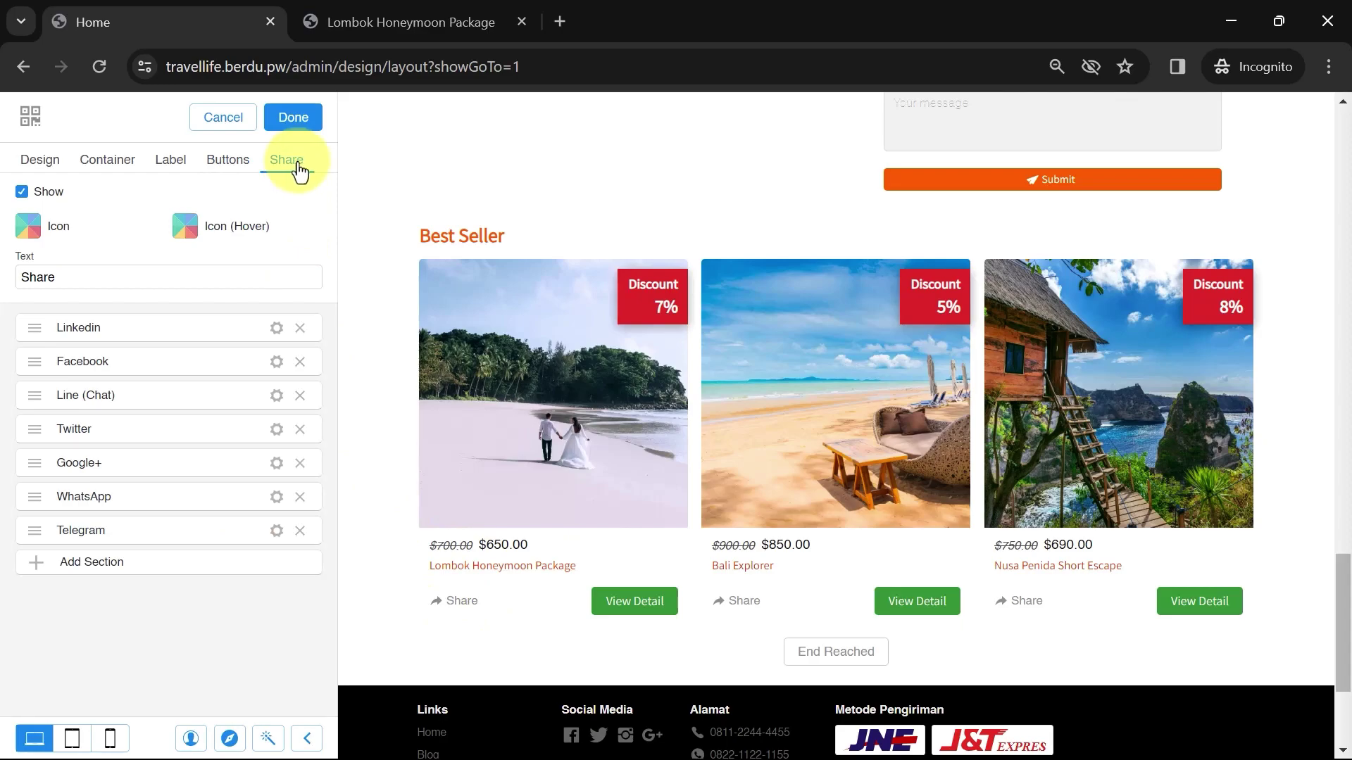
pyautogui.click(452, 605)
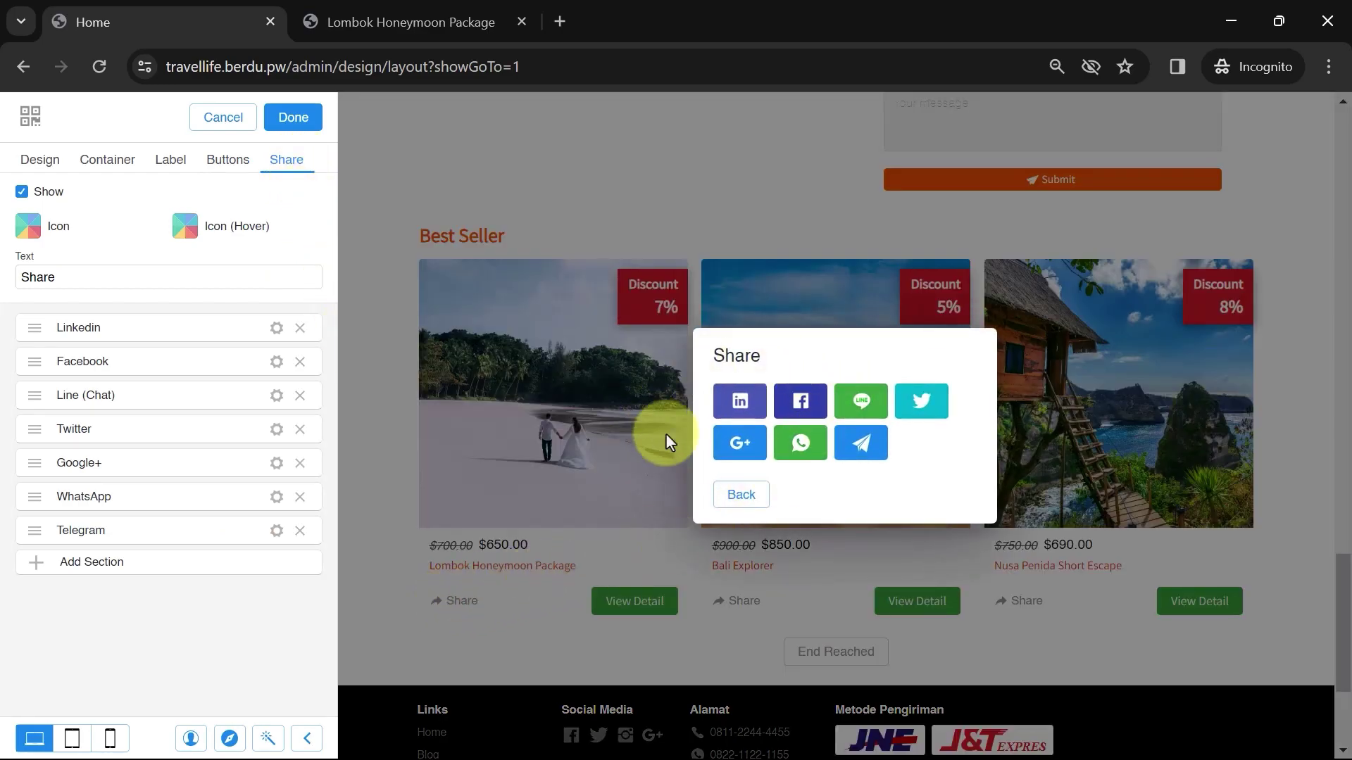
pyautogui.click(740, 493)
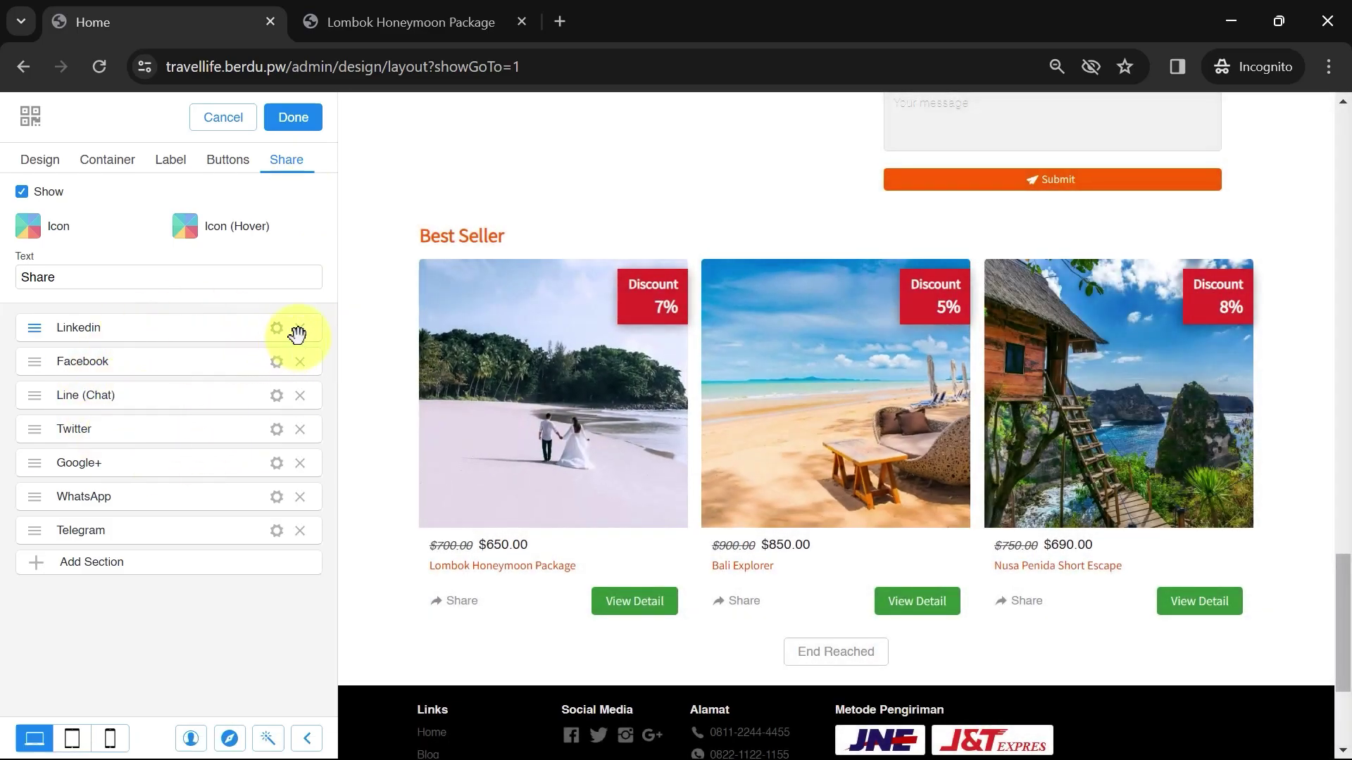
pyautogui.click(298, 337)
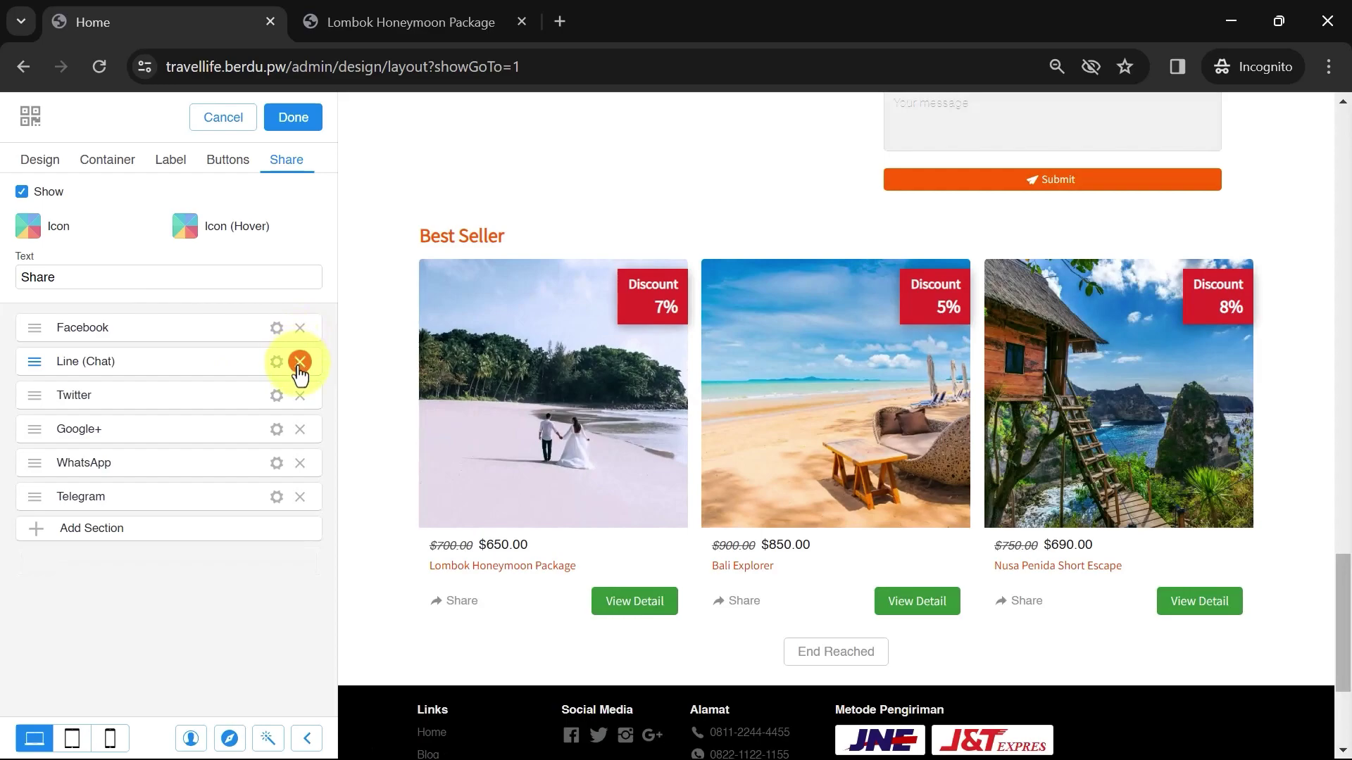
pyautogui.click(299, 362)
pyautogui.click(299, 395)
pyautogui.click(300, 429)
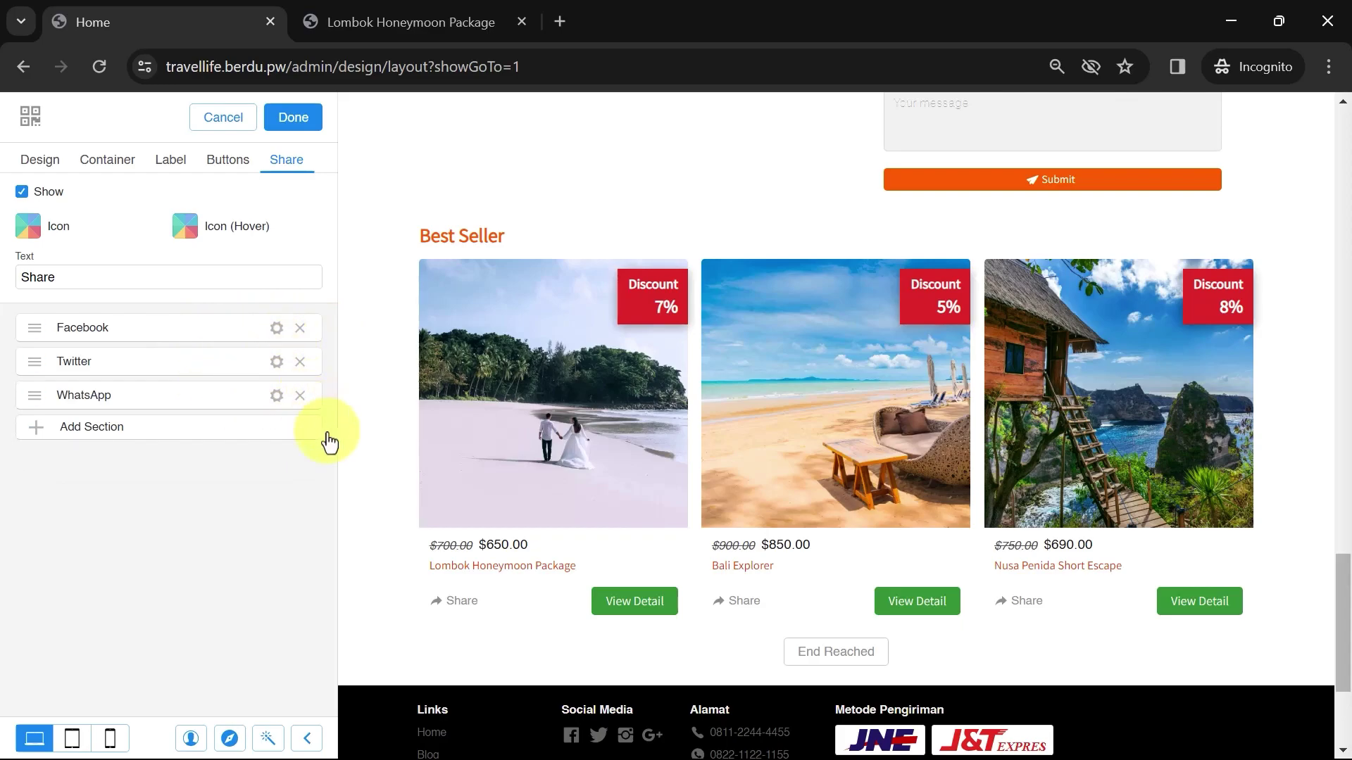
pyautogui.click(452, 604)
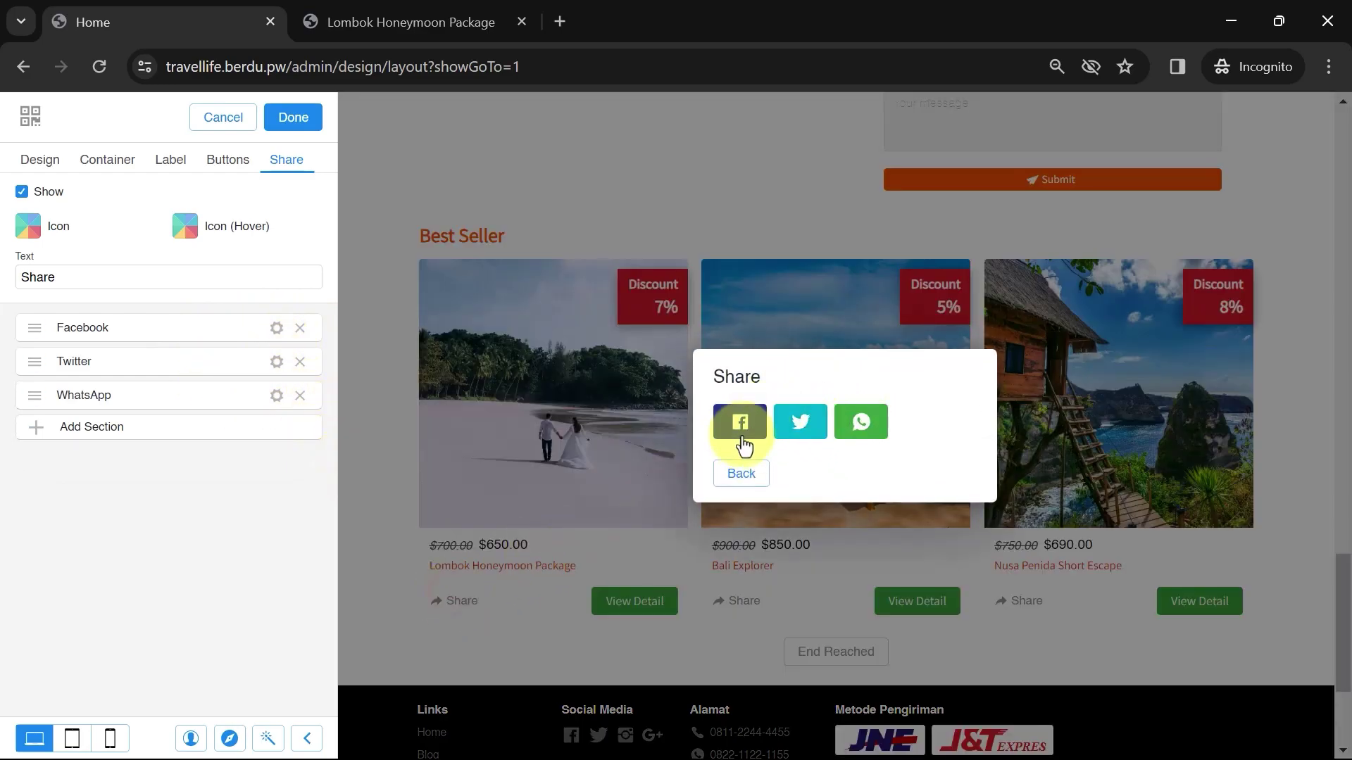
pyautogui.click(736, 476)
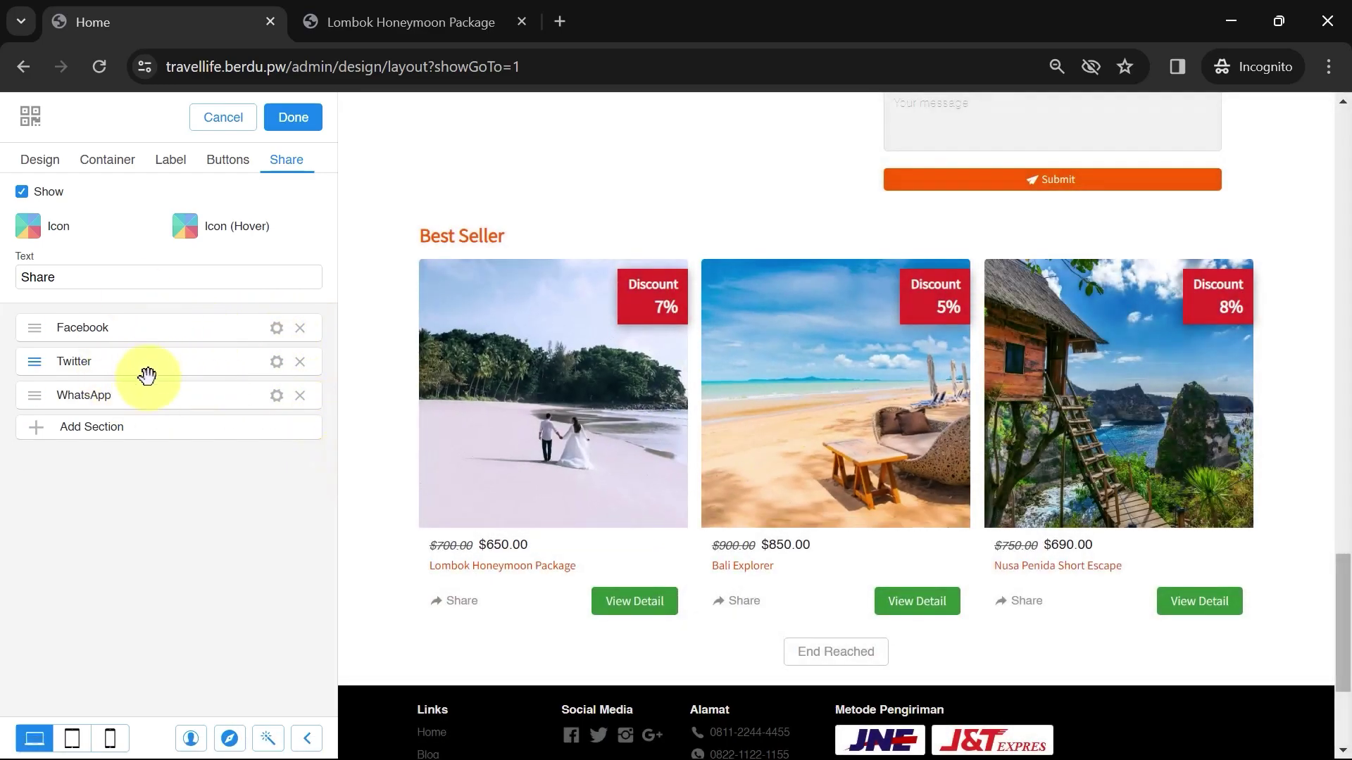
# Toggle the Share links off and on, leaving them shown on the cards
pyautogui.click(21, 191)
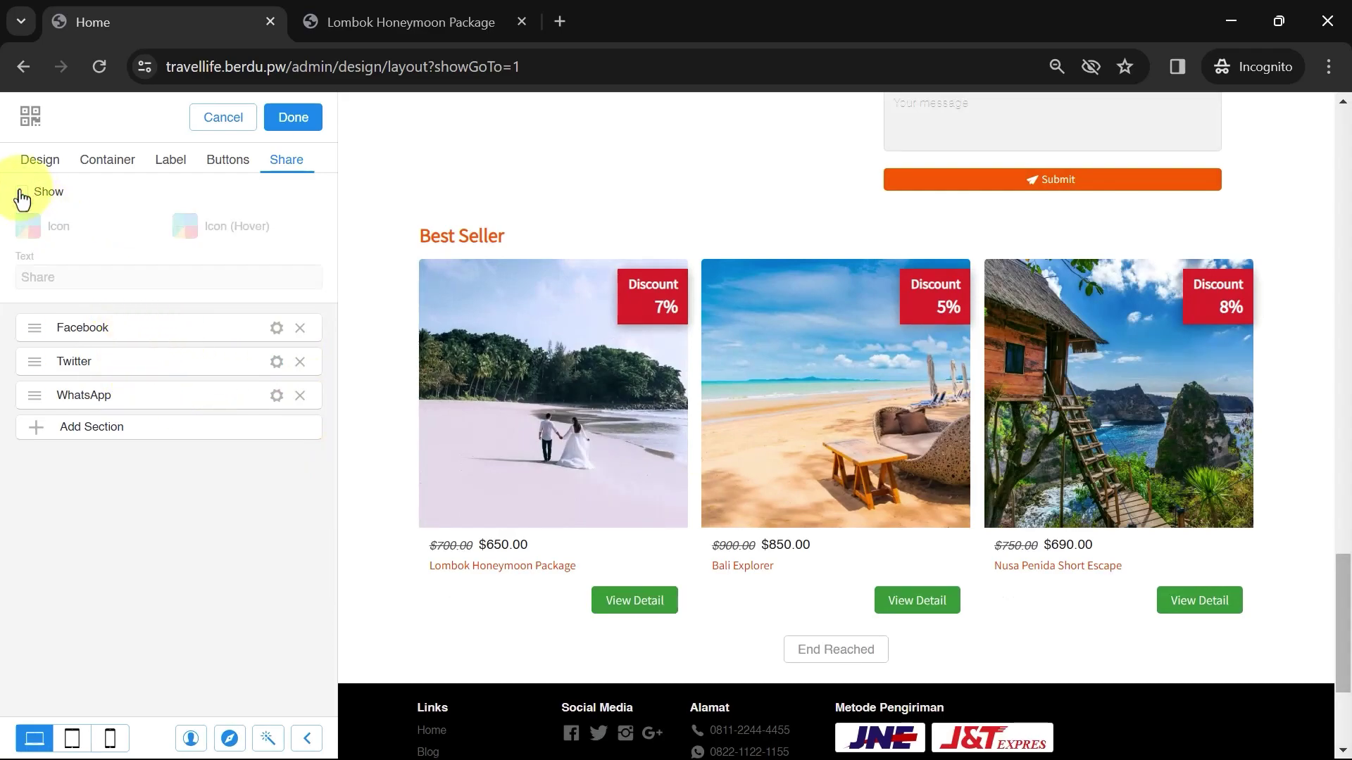
pyautogui.click(21, 192)
pyautogui.click(21, 192)
pyautogui.click(21, 192)
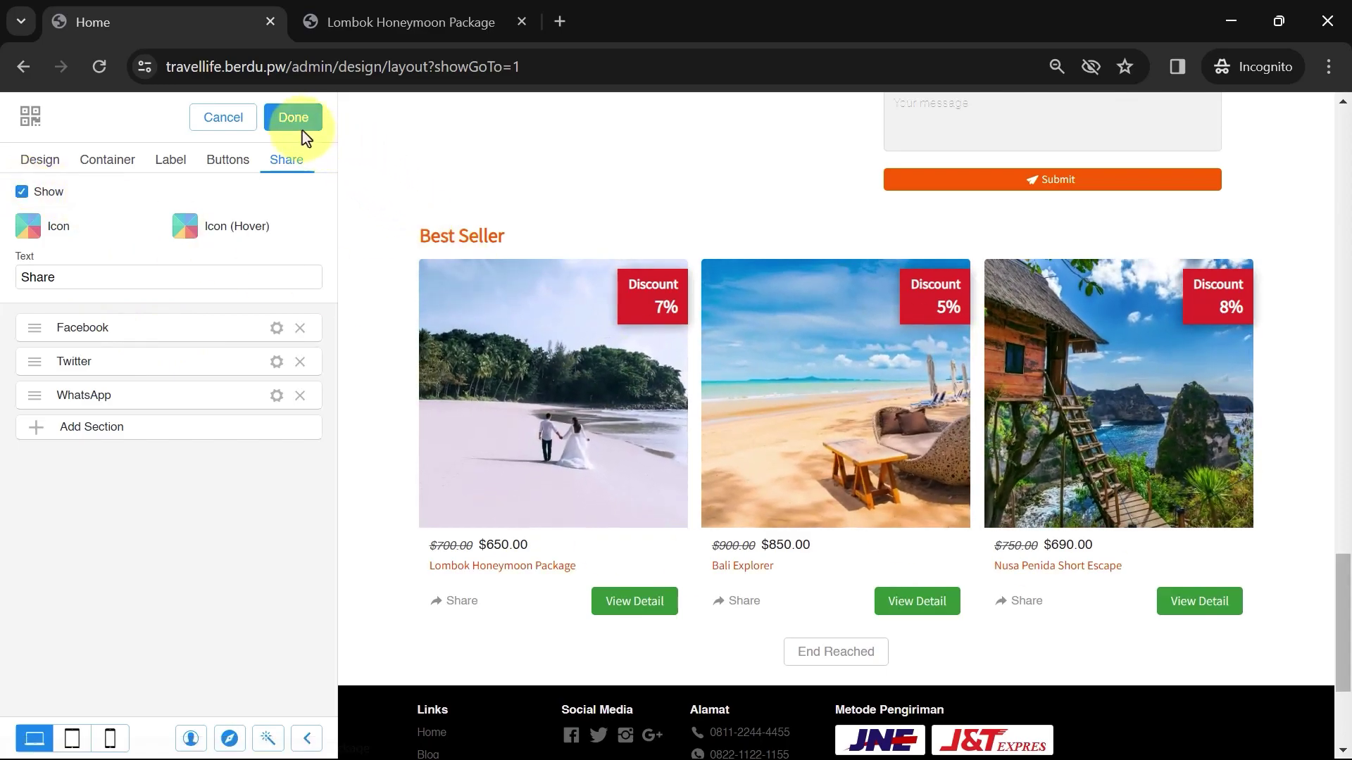
# Move the last Section Group higher and save the Home page layout
pyautogui.click(294, 126)
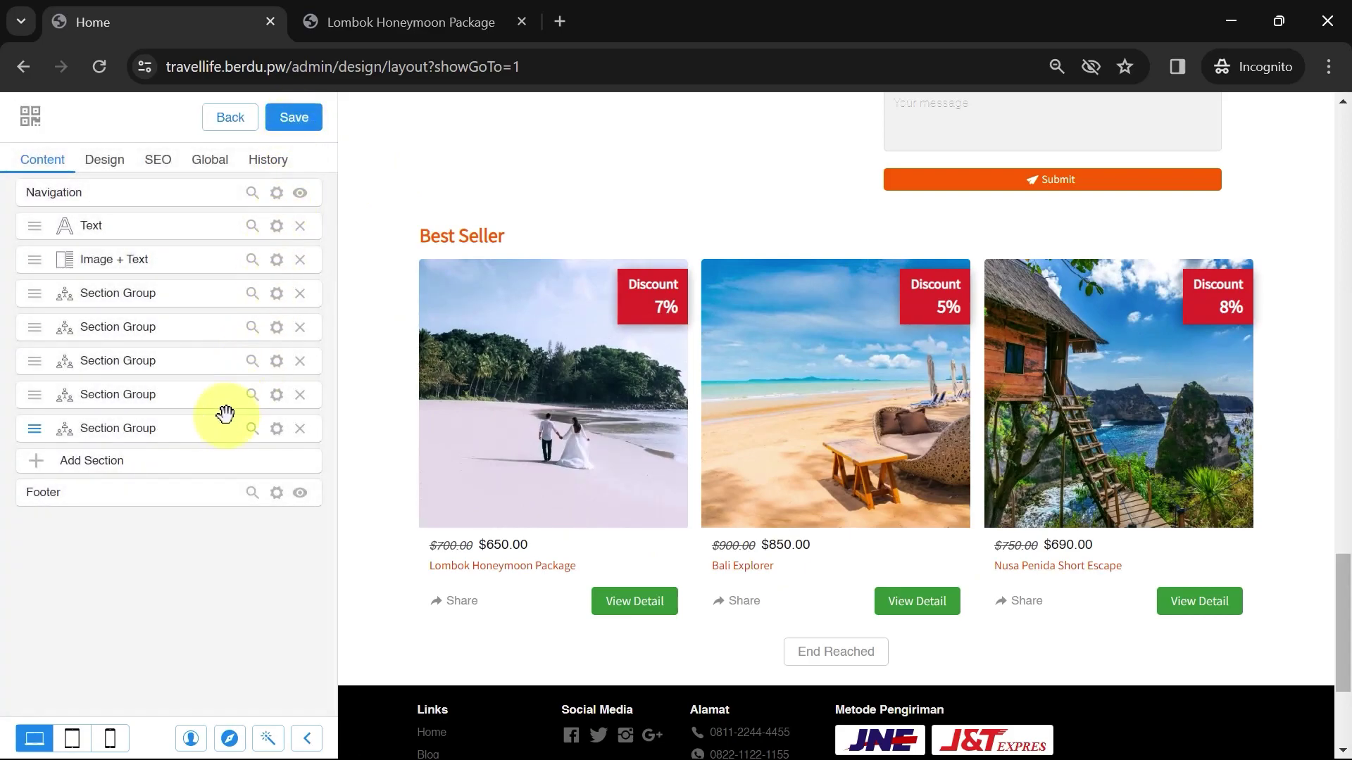
pyautogui.moveTo(178, 429)
pyautogui.moveTo(178, 429); pyautogui.dragTo(193, 293)
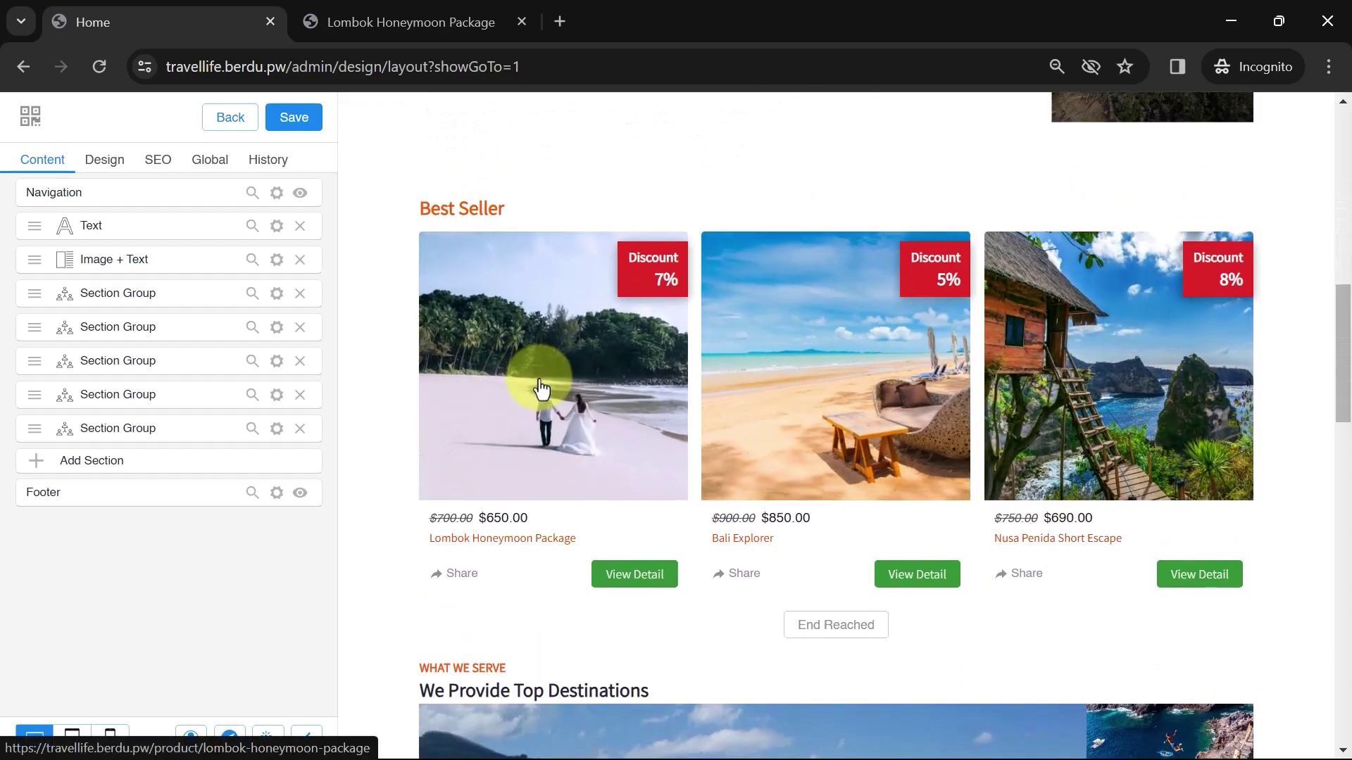
pyautogui.click(288, 128)
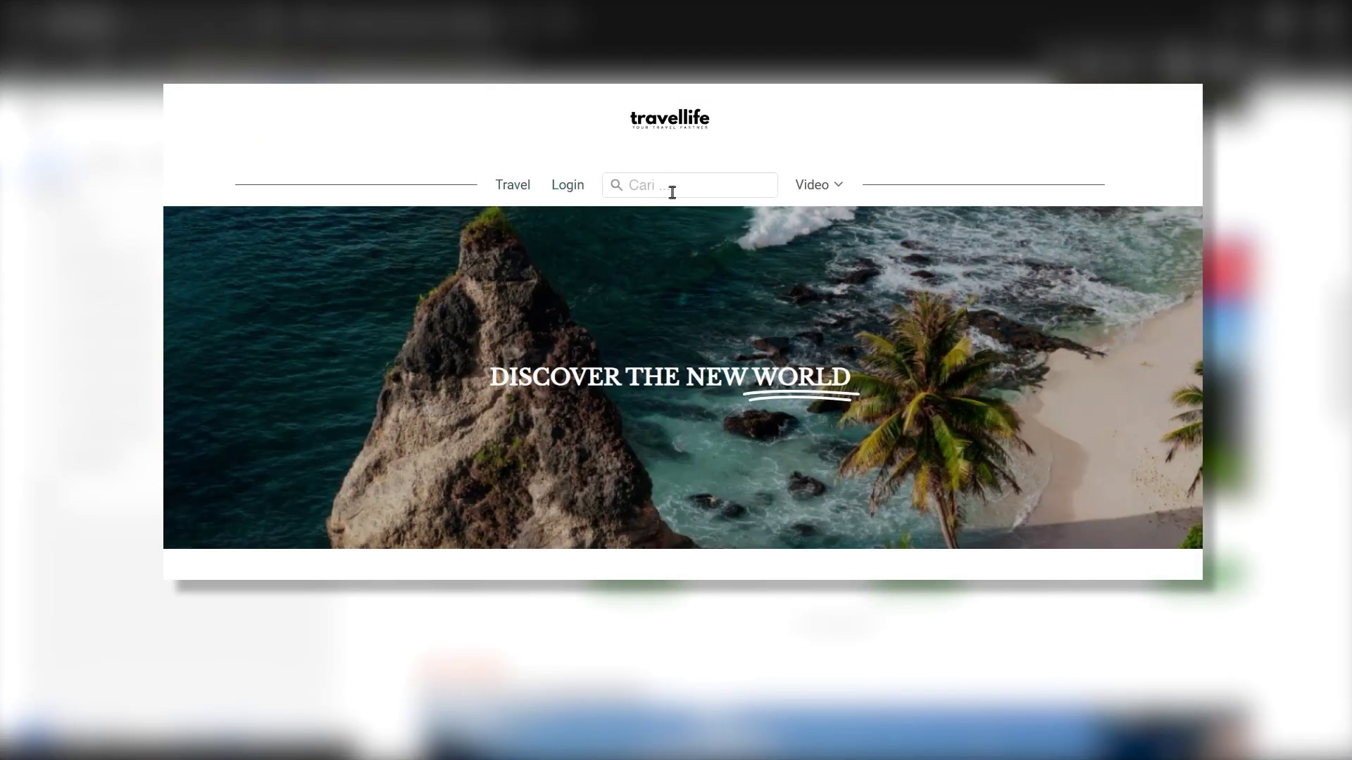
pyautogui.moveTo(808, 195)
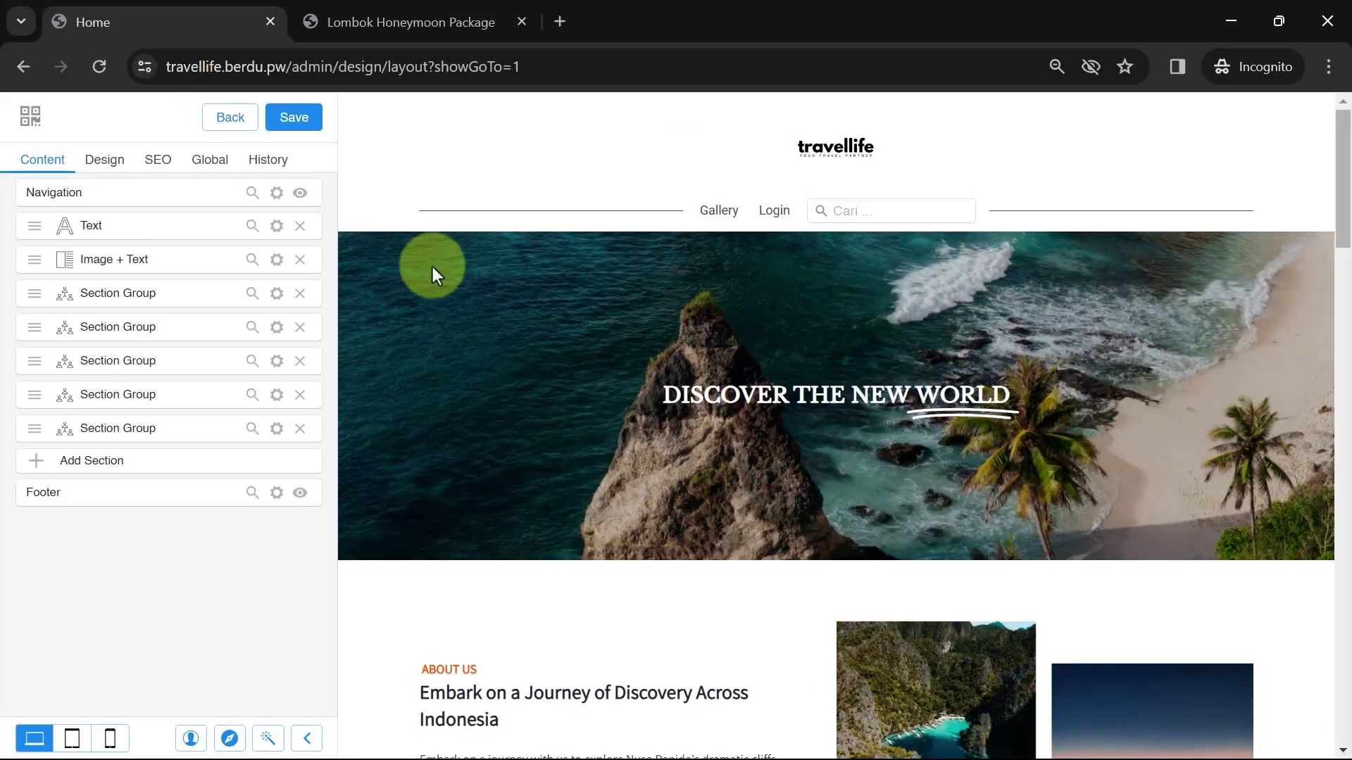
# Rename the Gallery navigation link to Travel
pyautogui.click(276, 193)
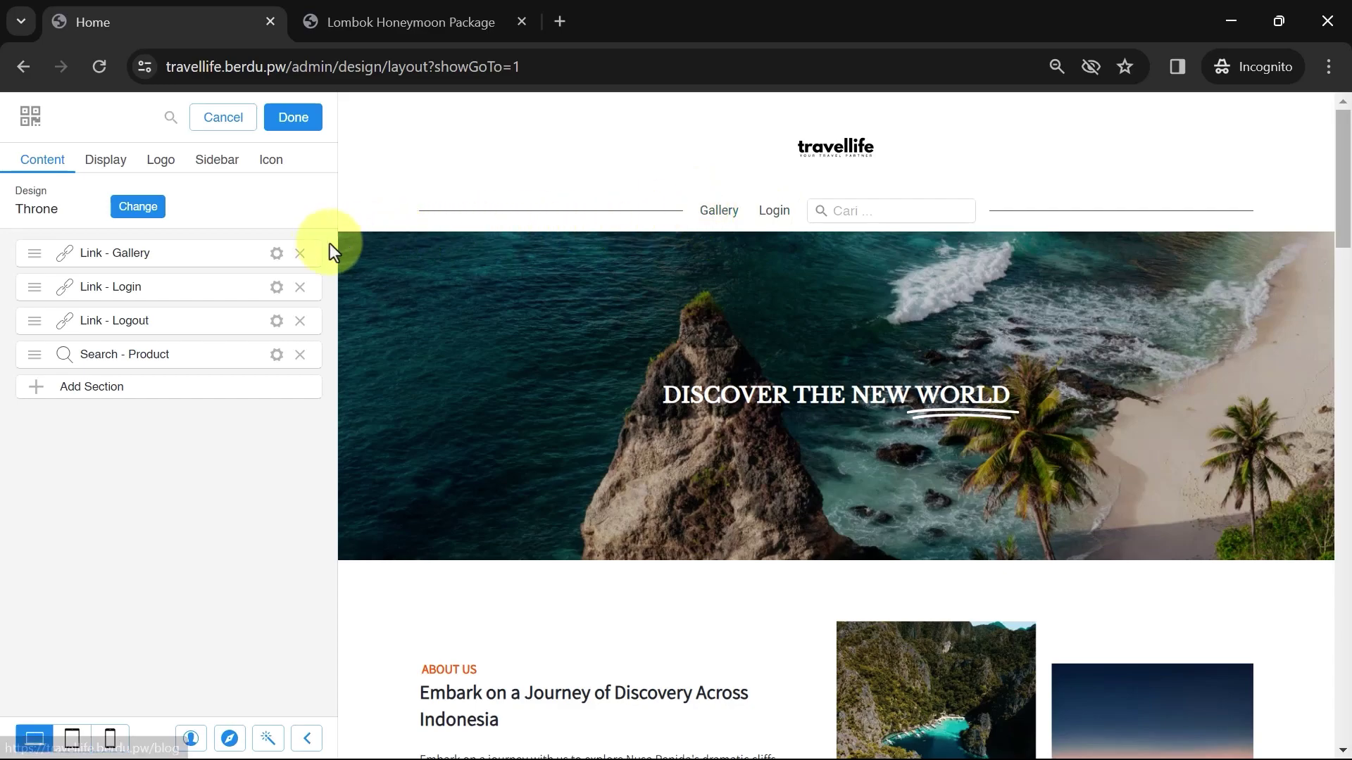
pyautogui.click(277, 254)
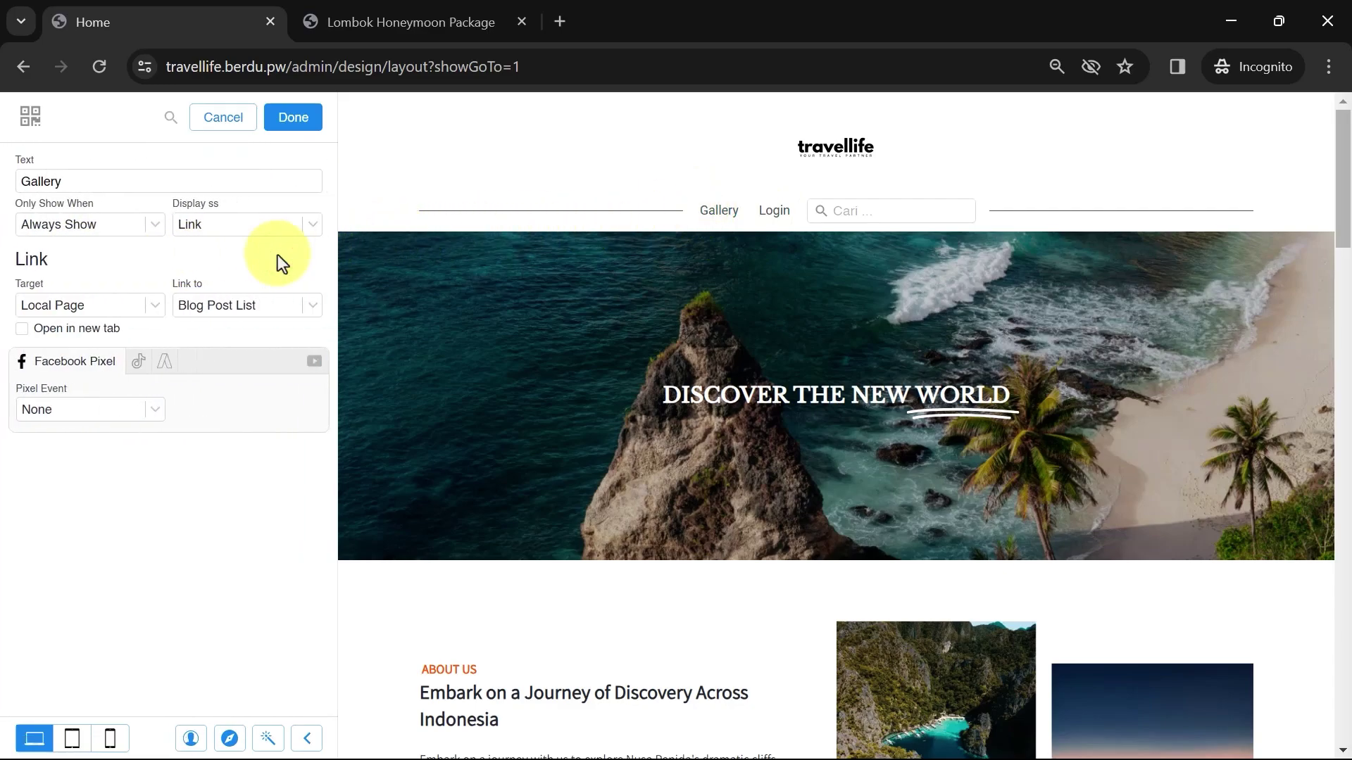
pyautogui.click(102, 185)
pyautogui.doubleClick(49, 185)
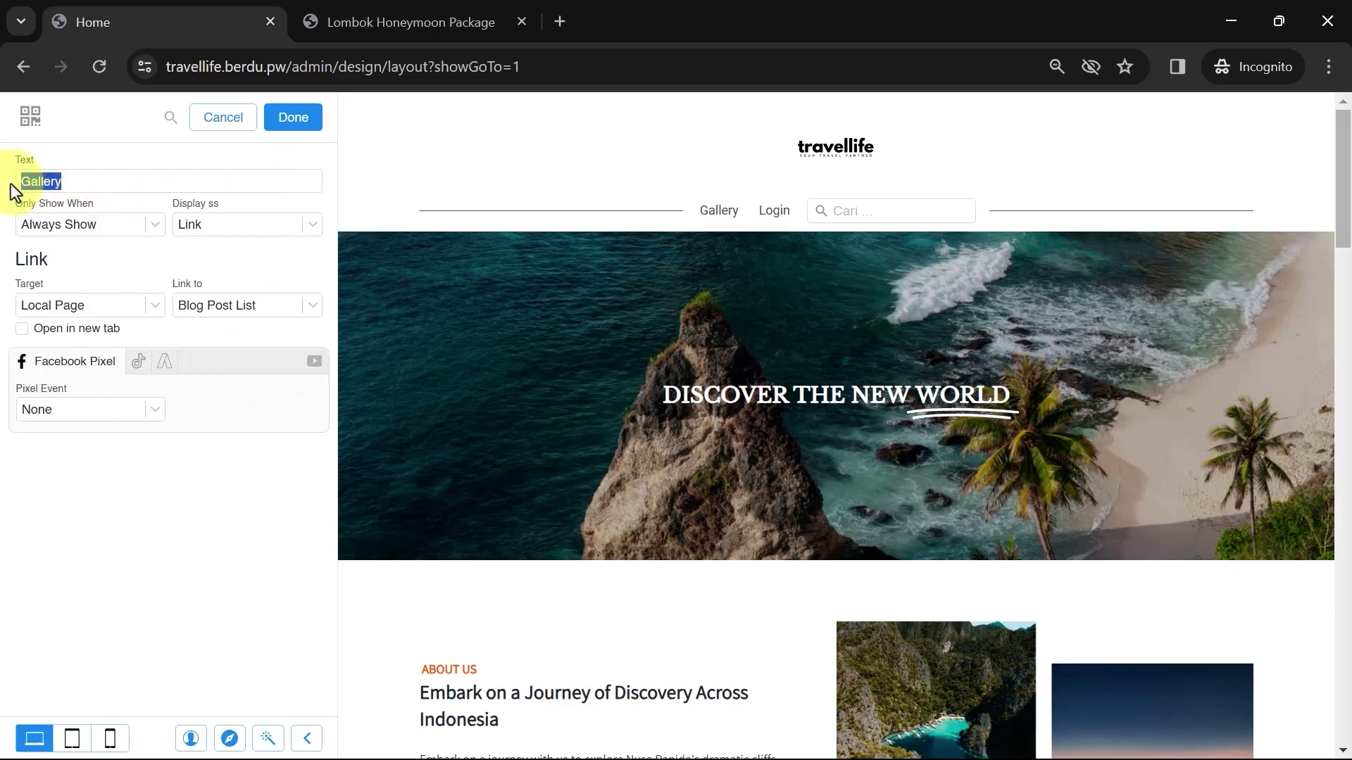
pyautogui.write('Travel')
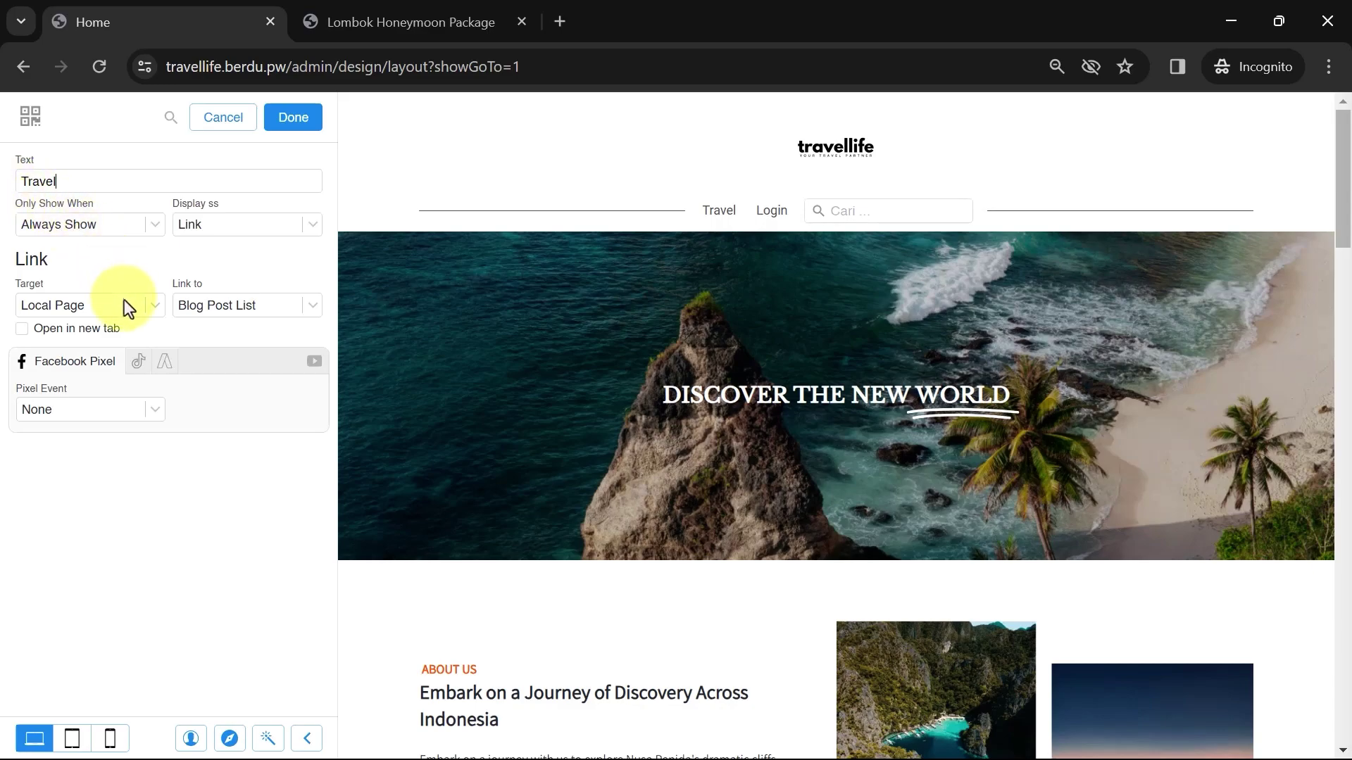
# Point the Travel link to Product Category TRAVEL and finish editing it
pyautogui.click(124, 301)
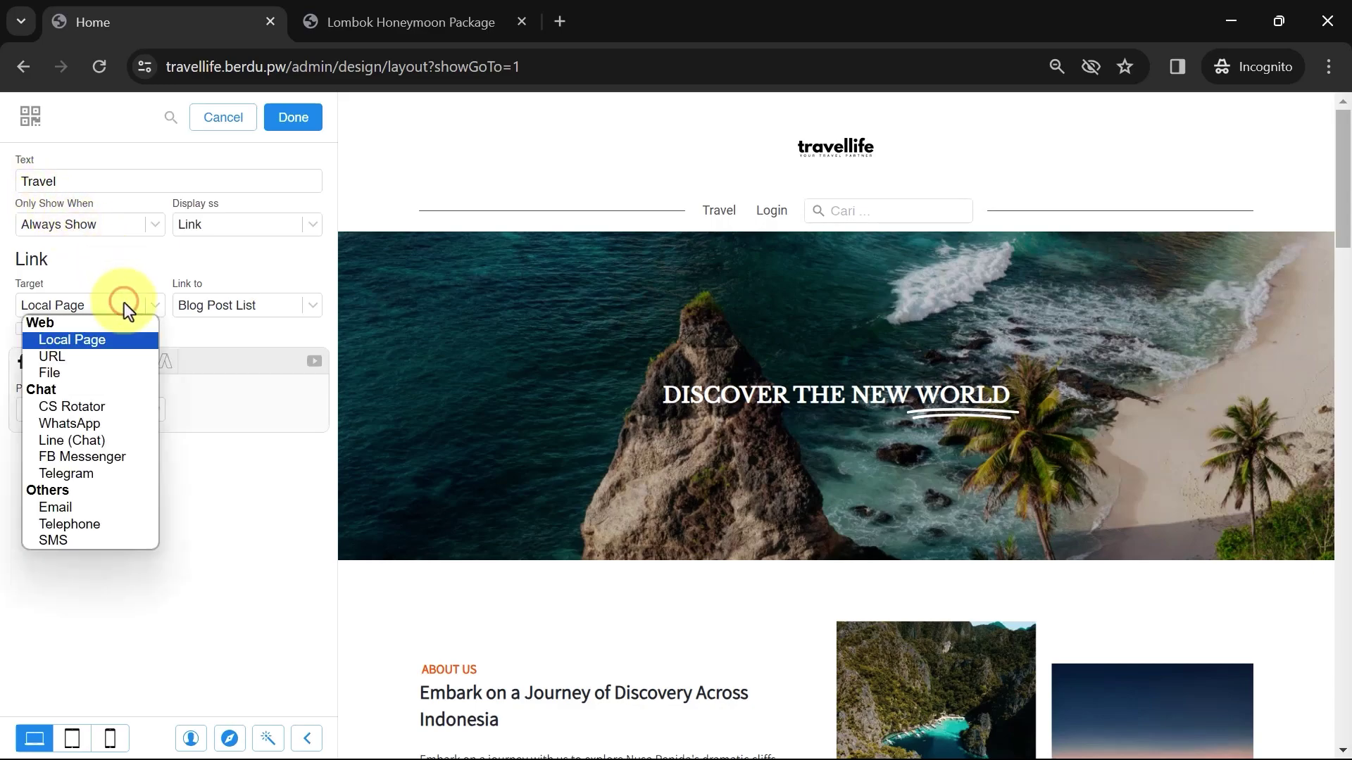
pyautogui.click(100, 341)
pyautogui.click(247, 305)
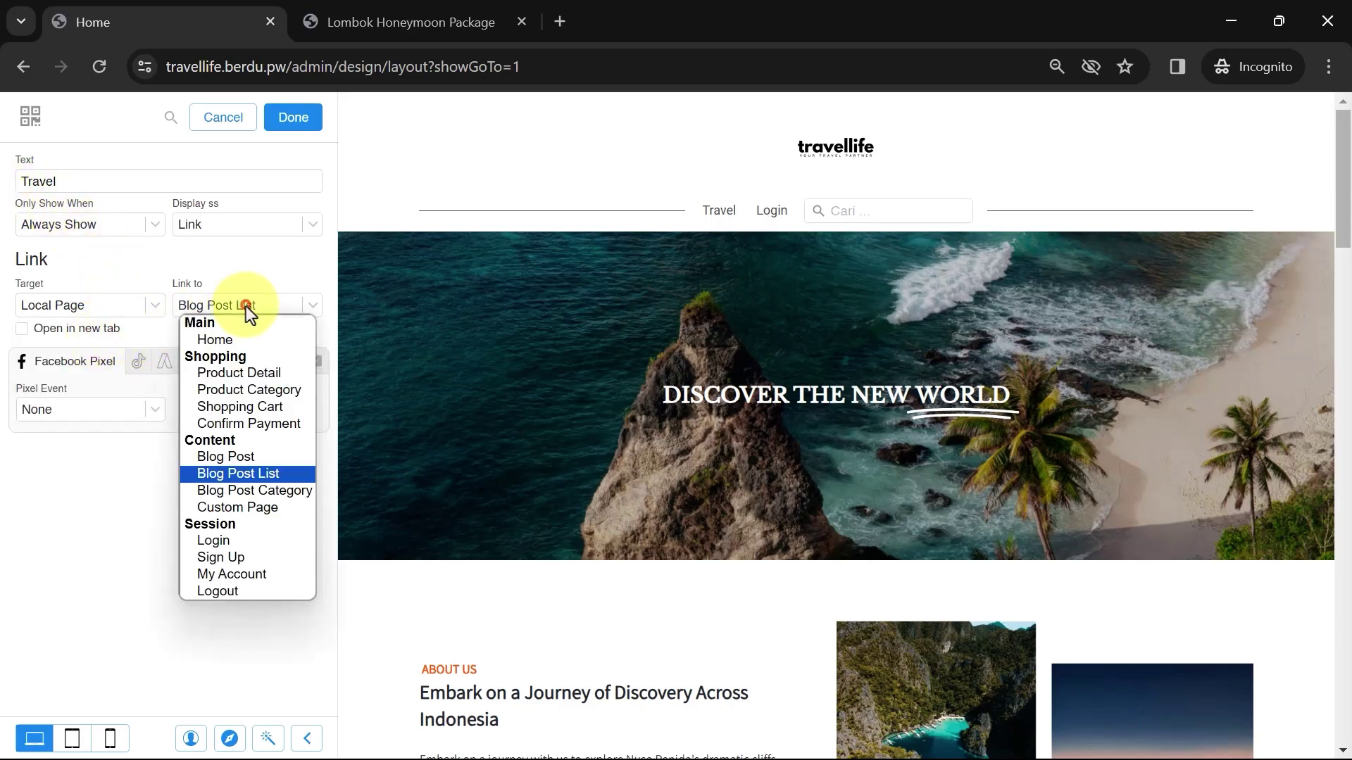
pyautogui.click(248, 390)
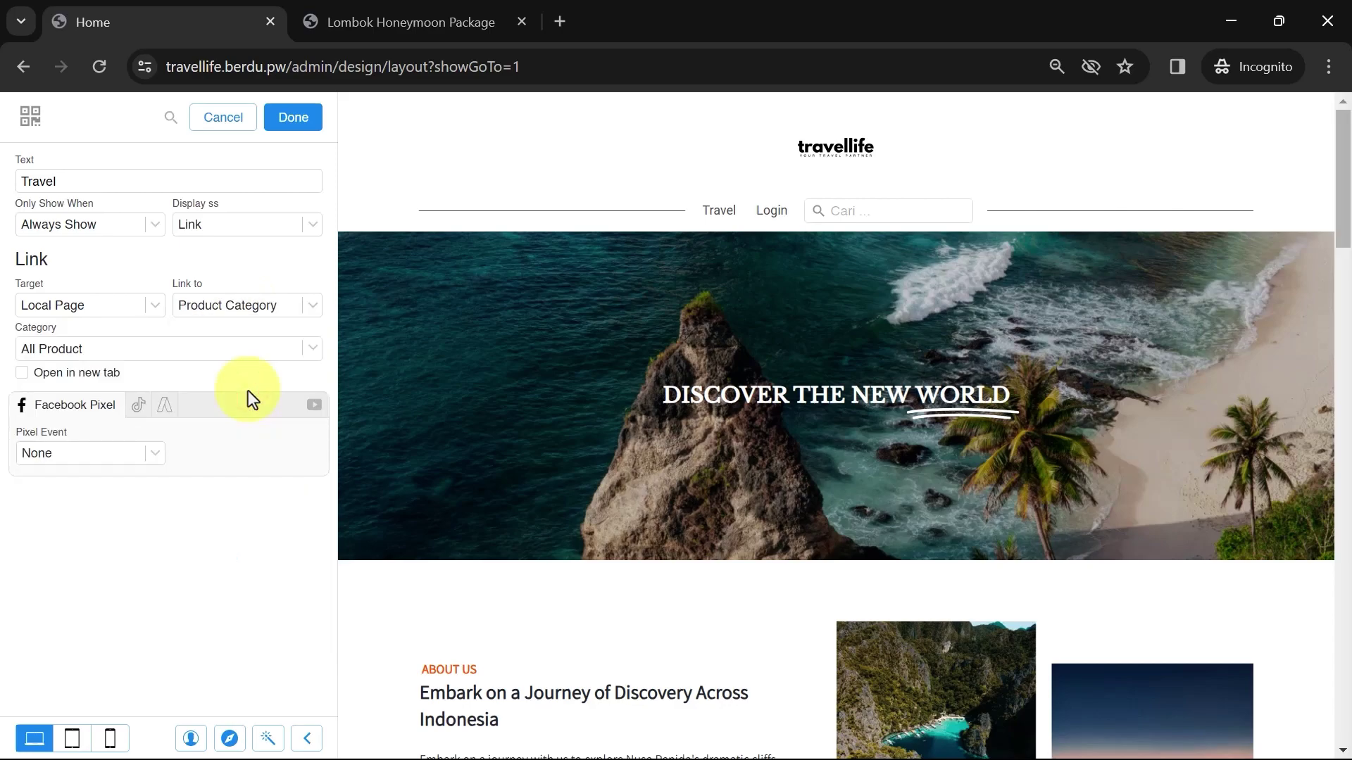
pyautogui.click(117, 348)
pyautogui.click(76, 359)
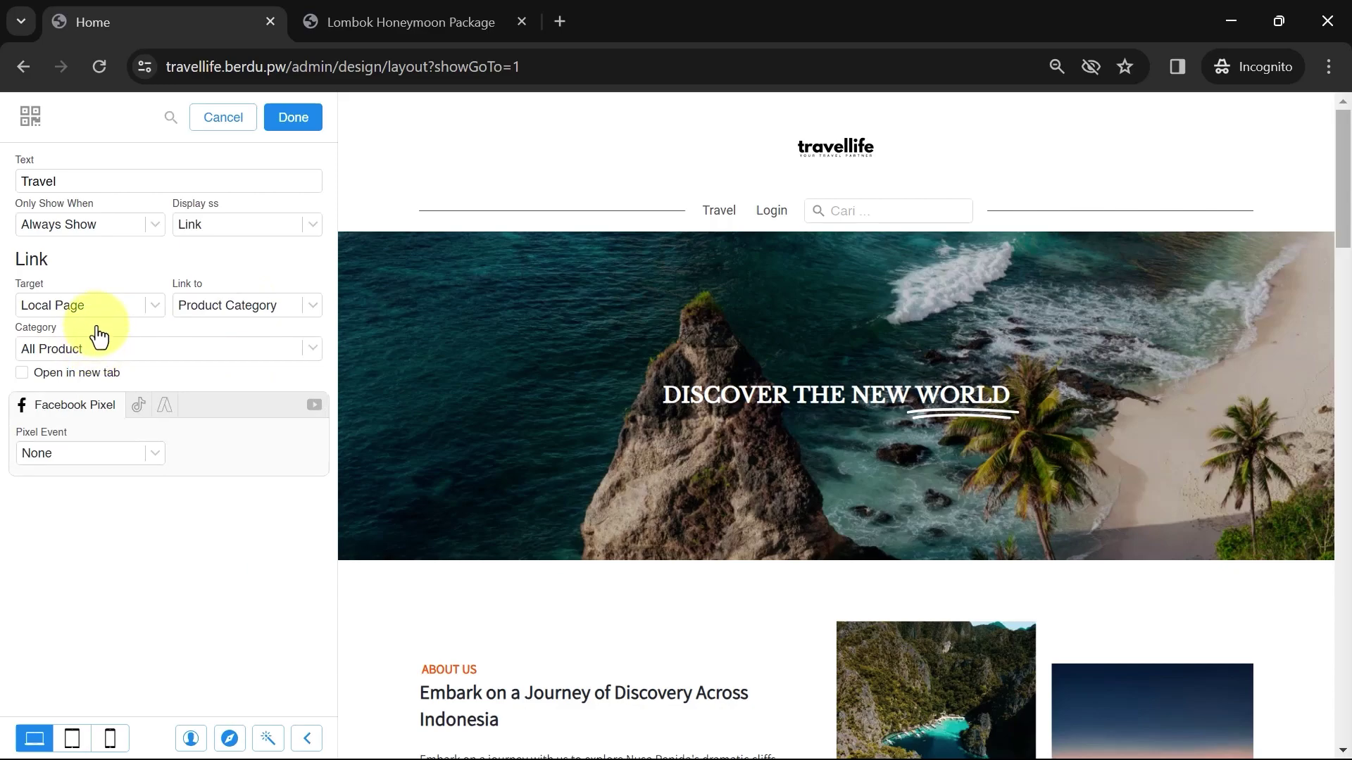
pyautogui.click(97, 352)
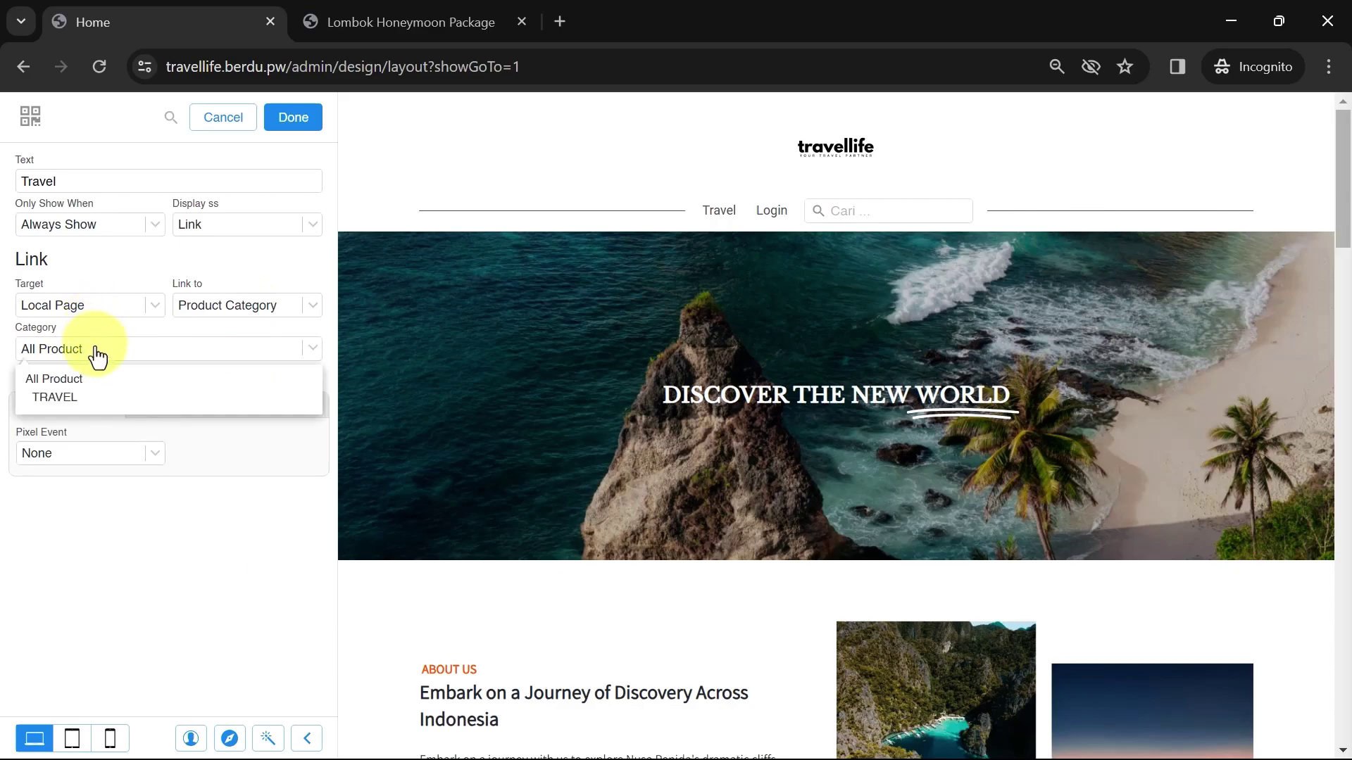
pyautogui.click(57, 397)
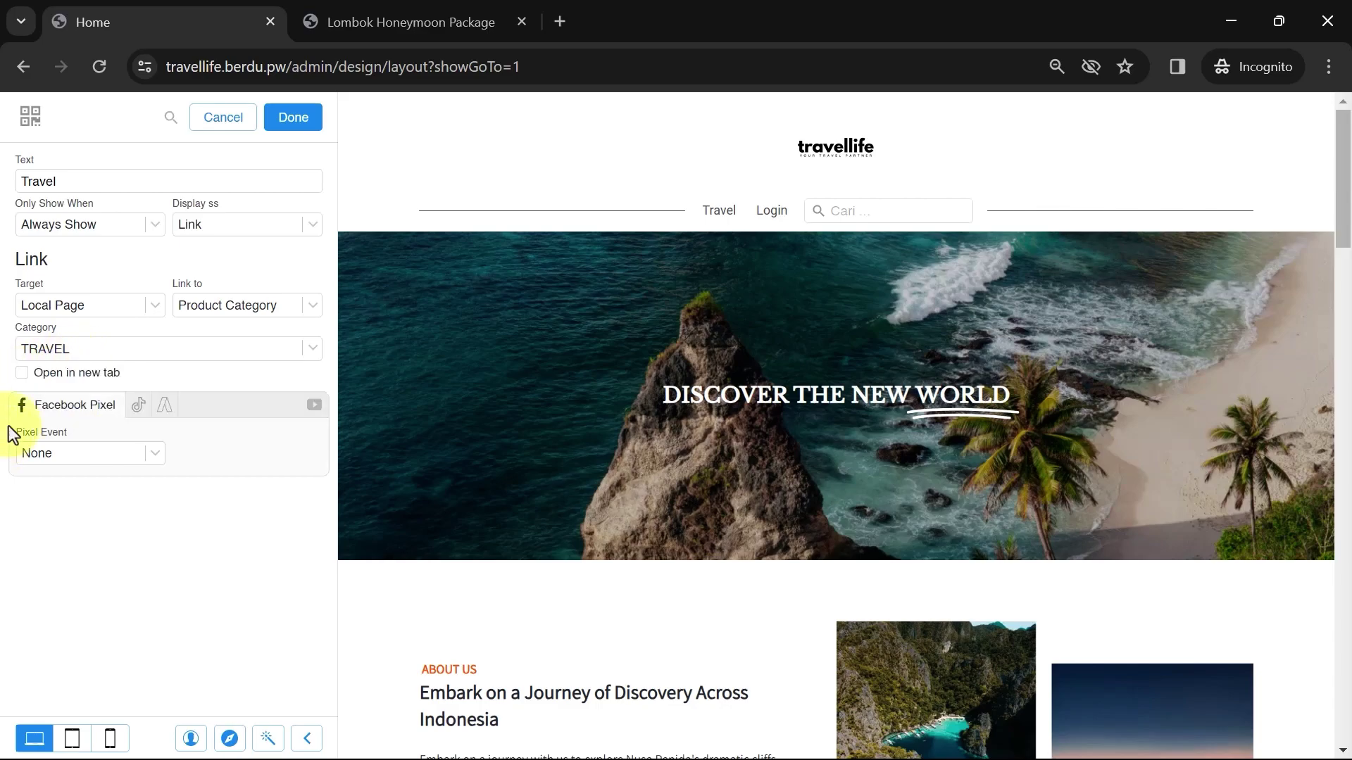
pyautogui.click(34, 352)
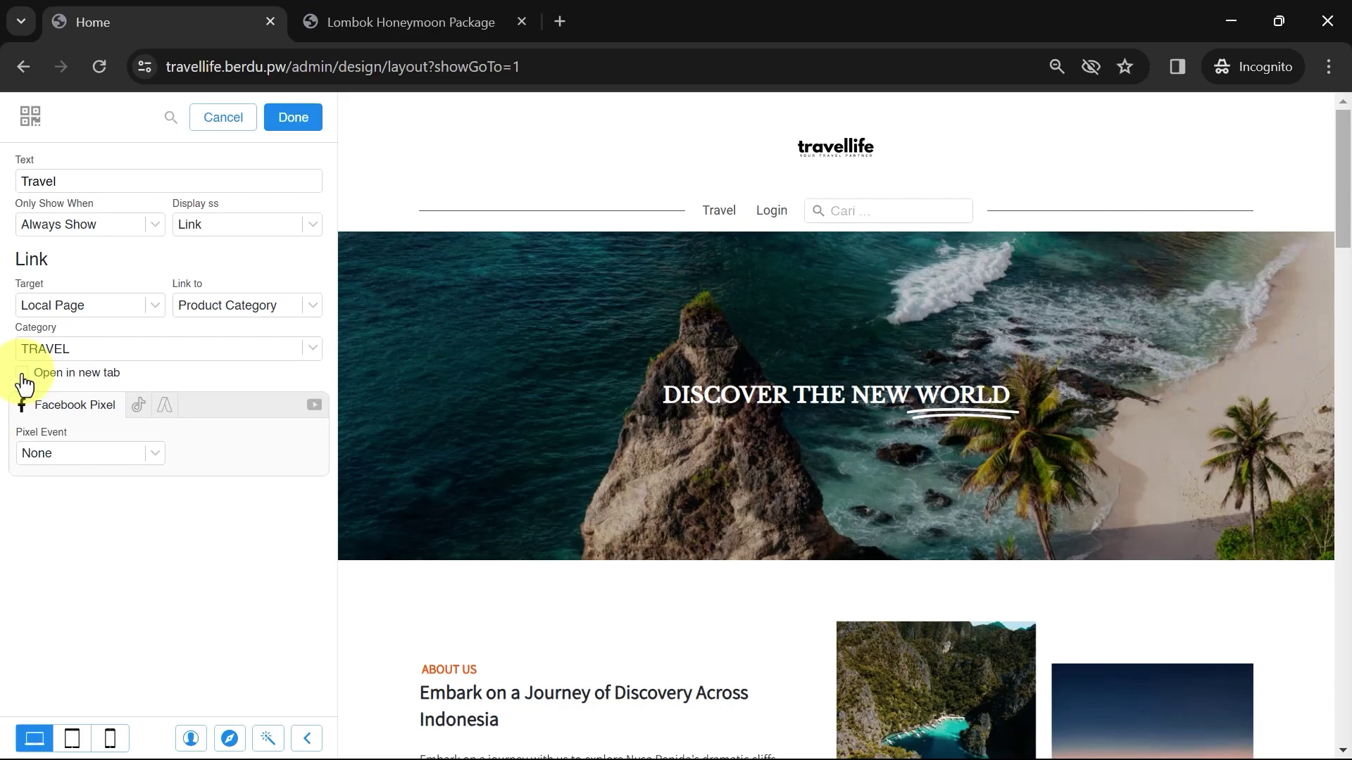
pyautogui.click(292, 124)
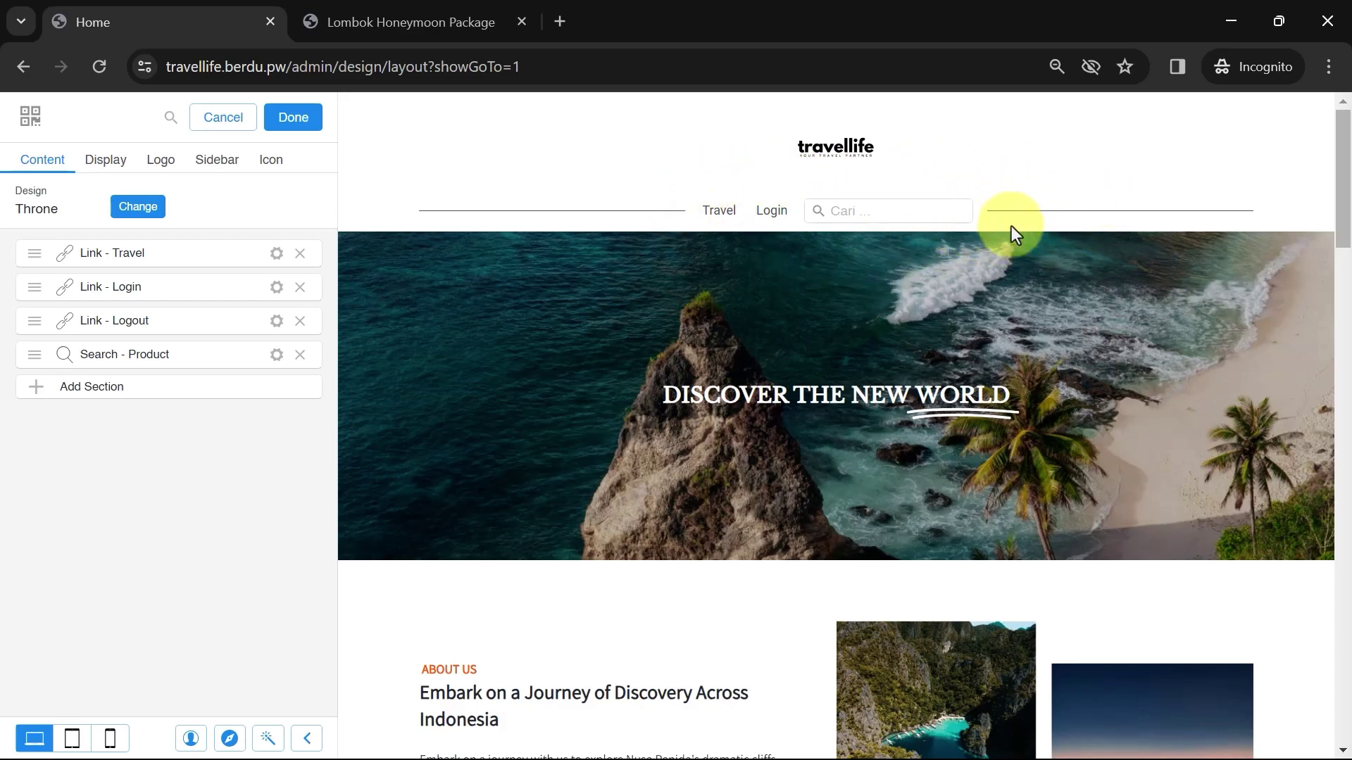
# Add a Content Menu dropdown to the navigation bar and rename its label from Content to Video
pyautogui.click(113, 388)
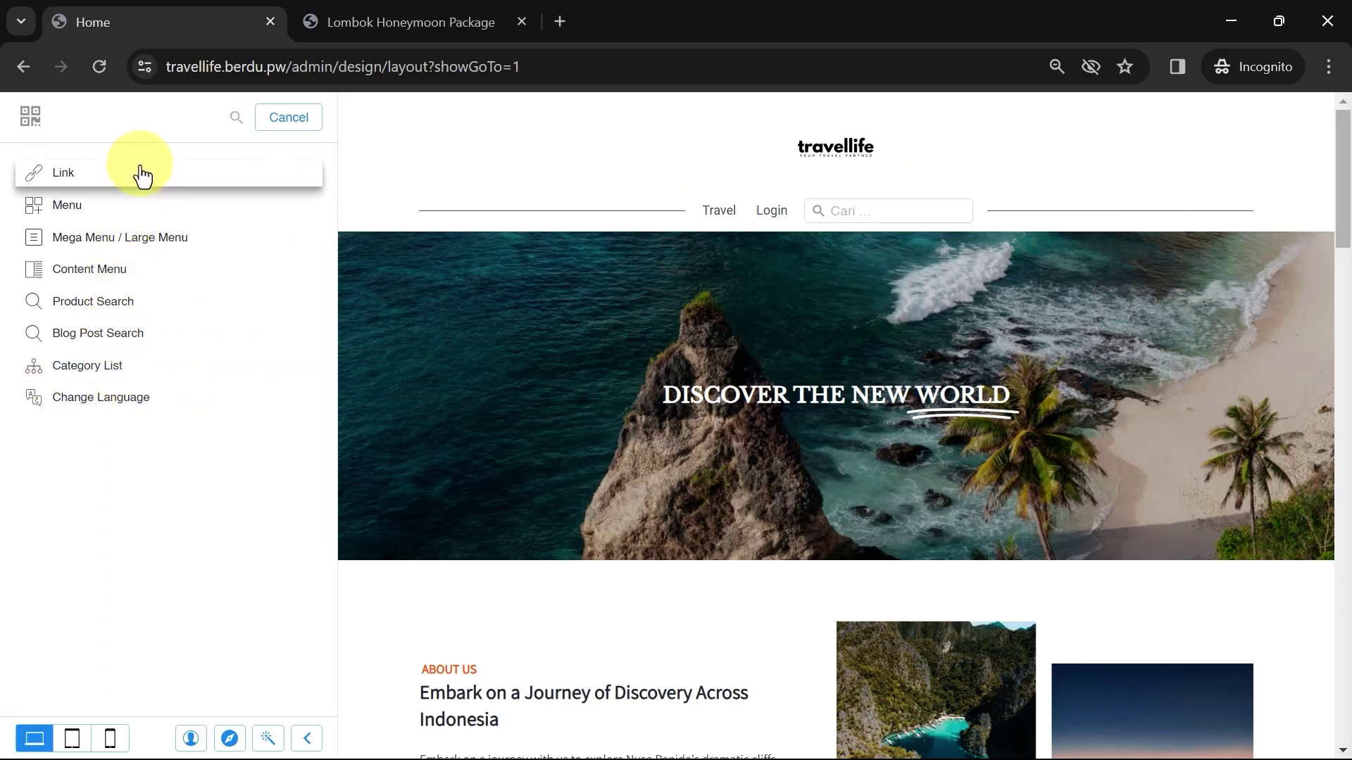
pyautogui.click(107, 272)
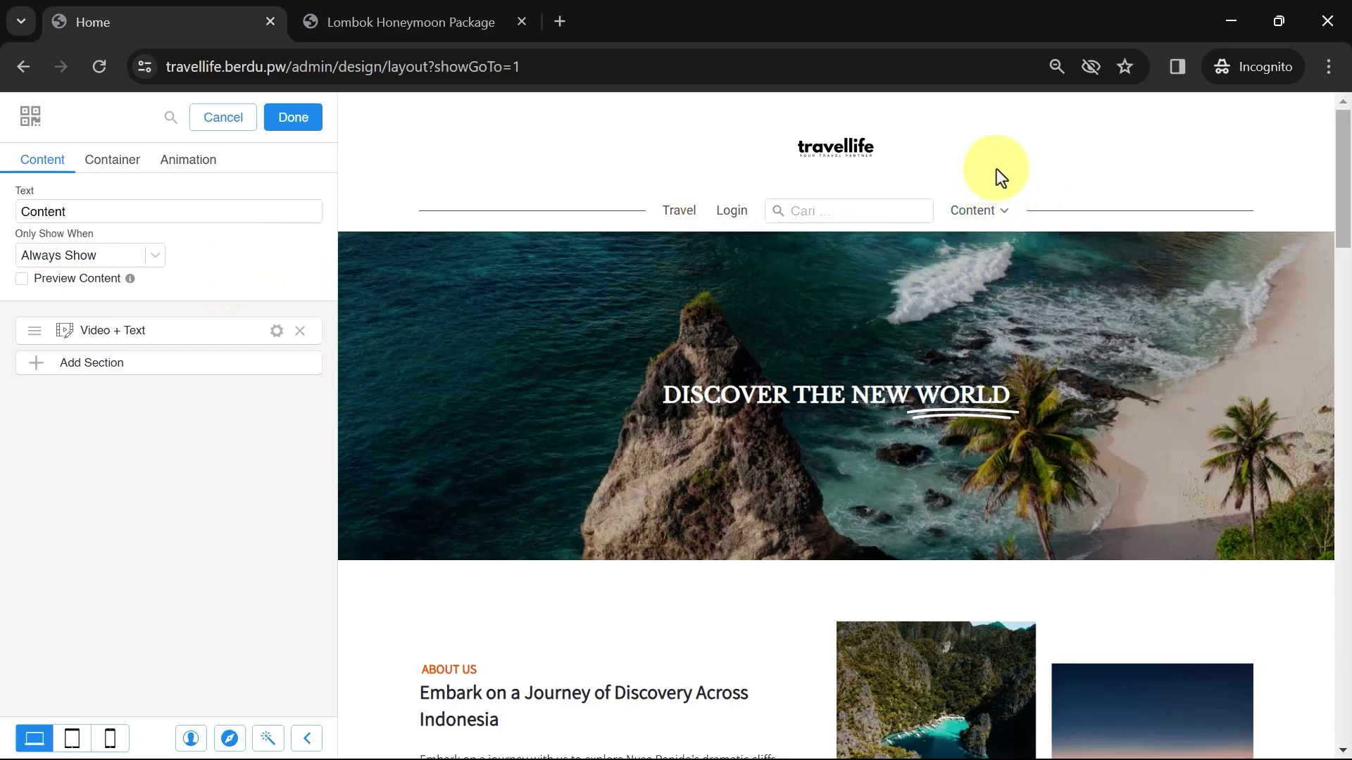
pyautogui.moveTo(983, 220)
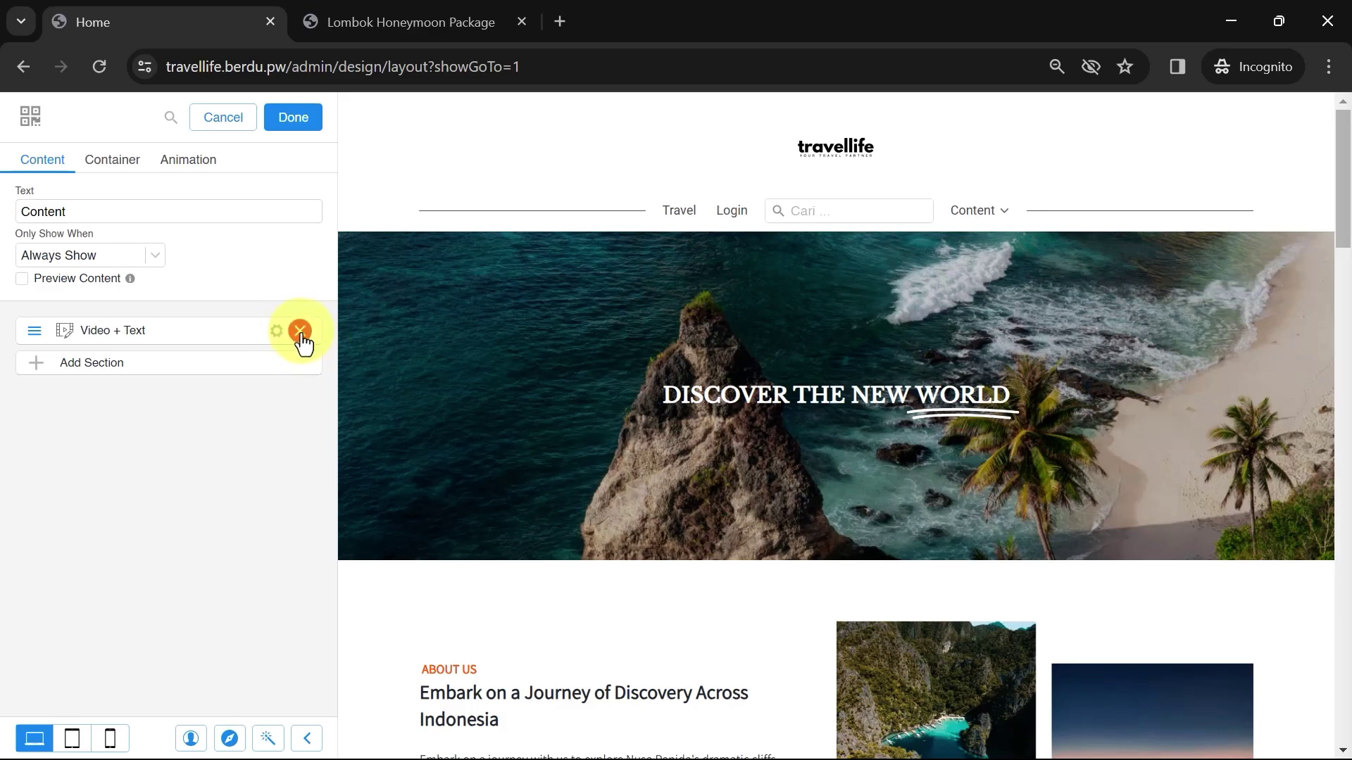
pyautogui.click(200, 364)
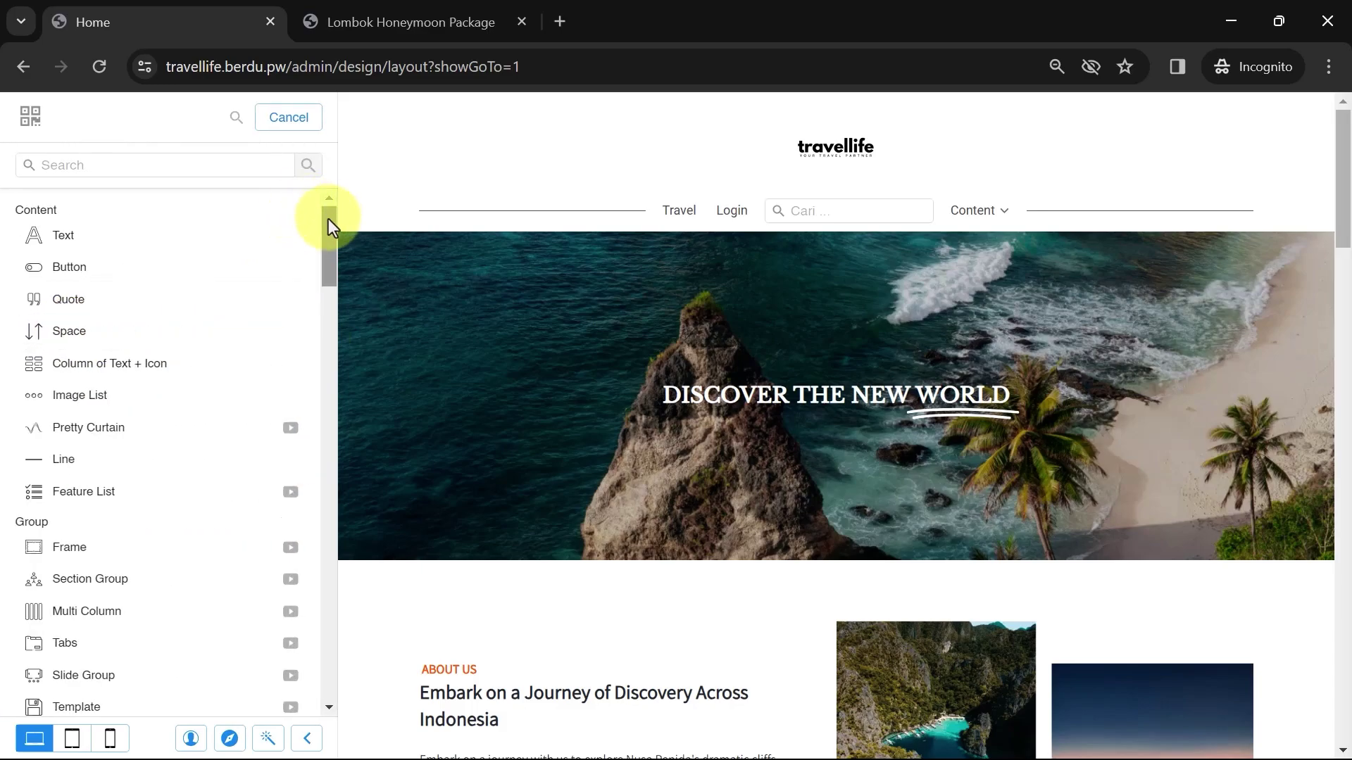
pyautogui.moveTo(328, 222); pyautogui.dragTo(332, 219)
pyautogui.click(289, 125)
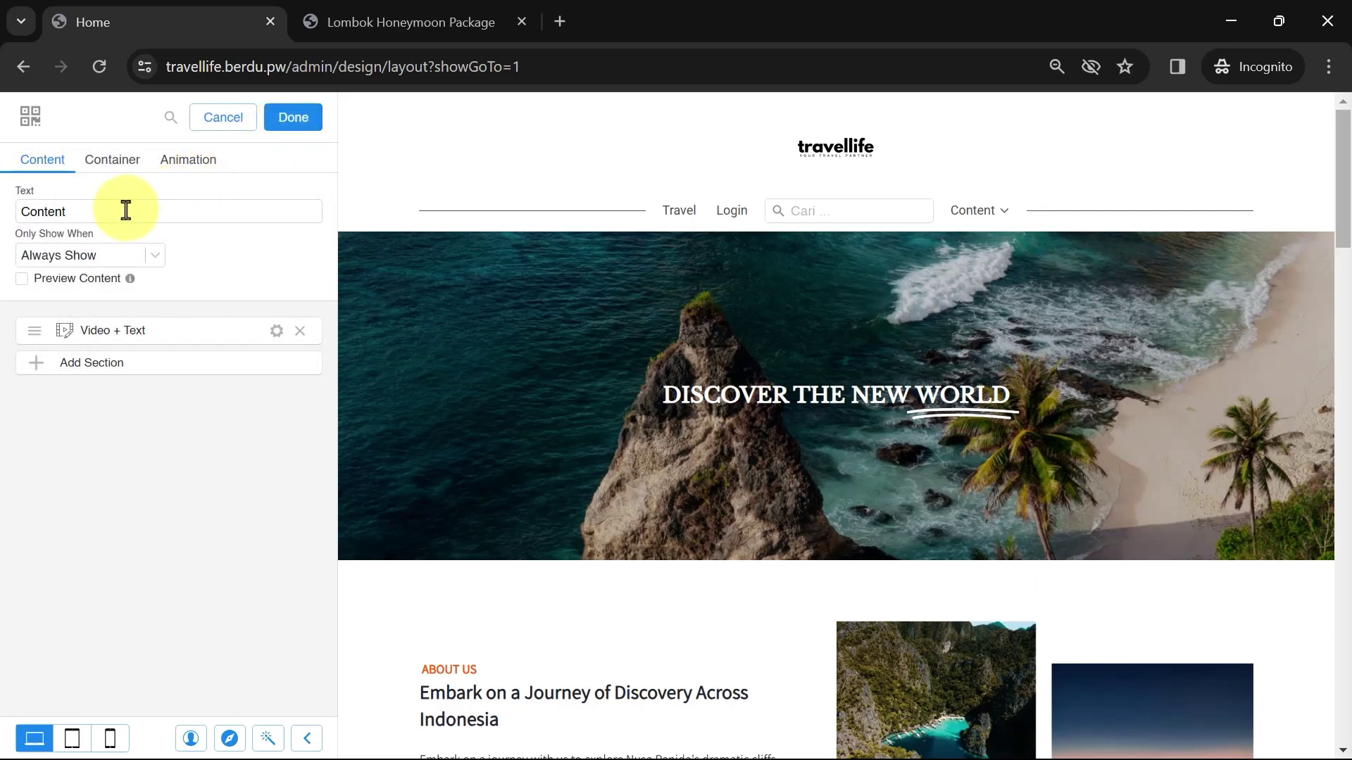
pyautogui.doubleClick(70, 211)
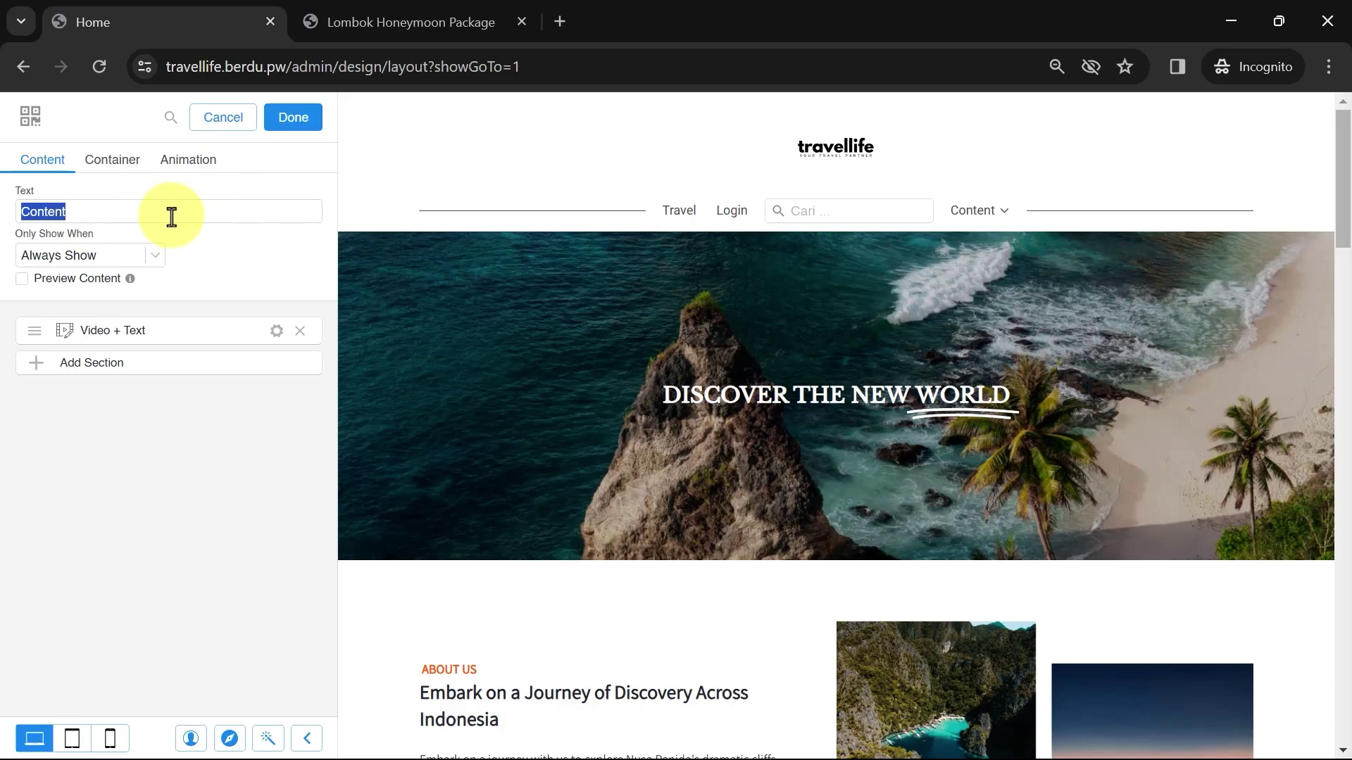
pyautogui.write('Video')
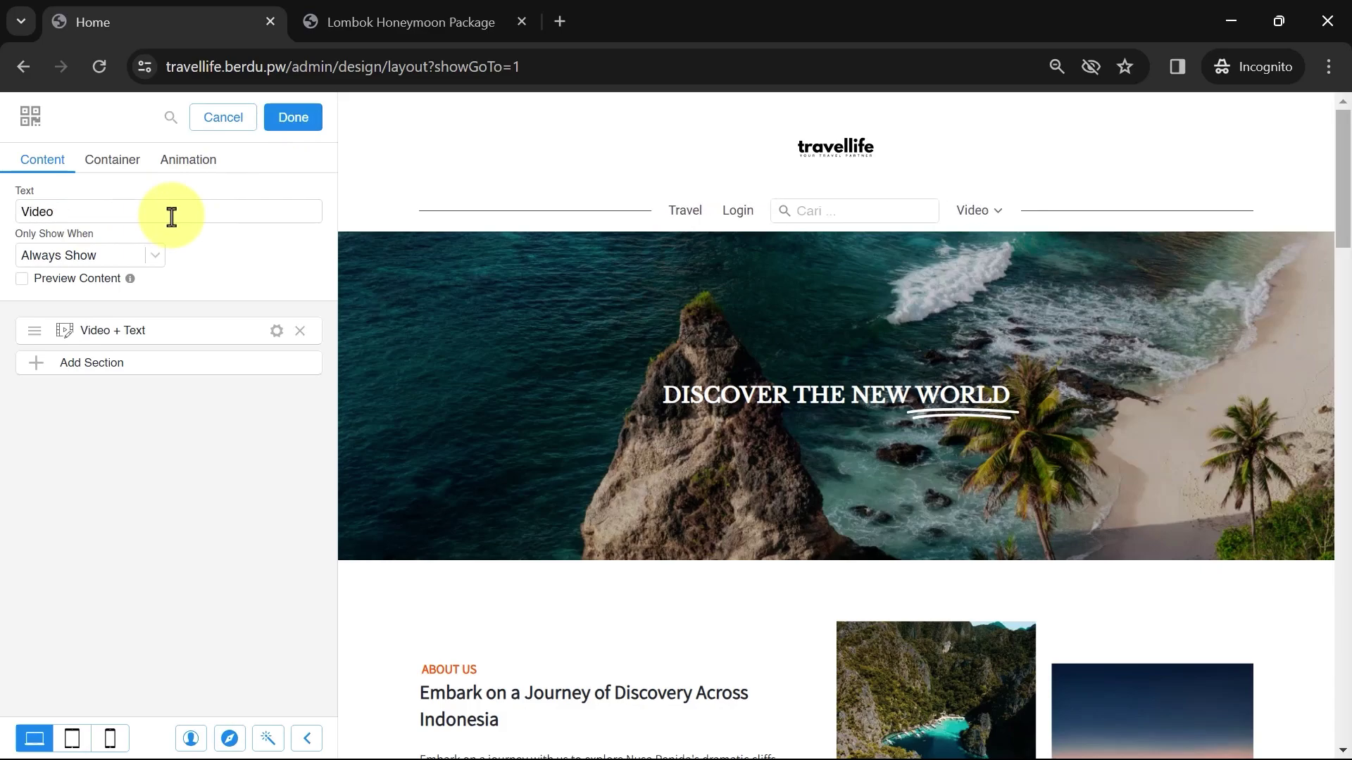
# Replace the Video + Text section's URL with the new YouTube link, positioned Left and sized Small
pyautogui.click(277, 331)
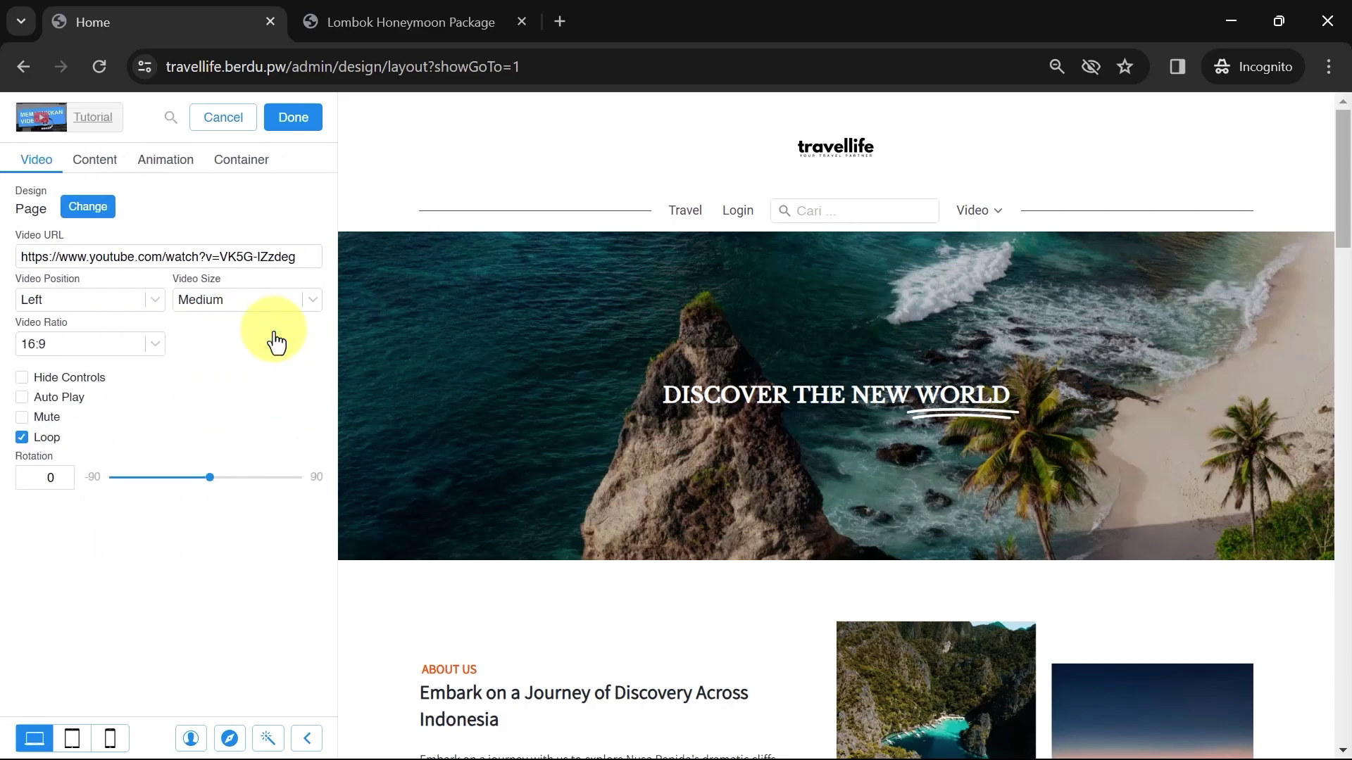
pyautogui.moveTo(309, 257); pyautogui.dragTo(13, 261)
pyautogui.press('BackSpace')
pyautogui.write('https://www.youtube.com/watch?v=QyisDjuMY-I')
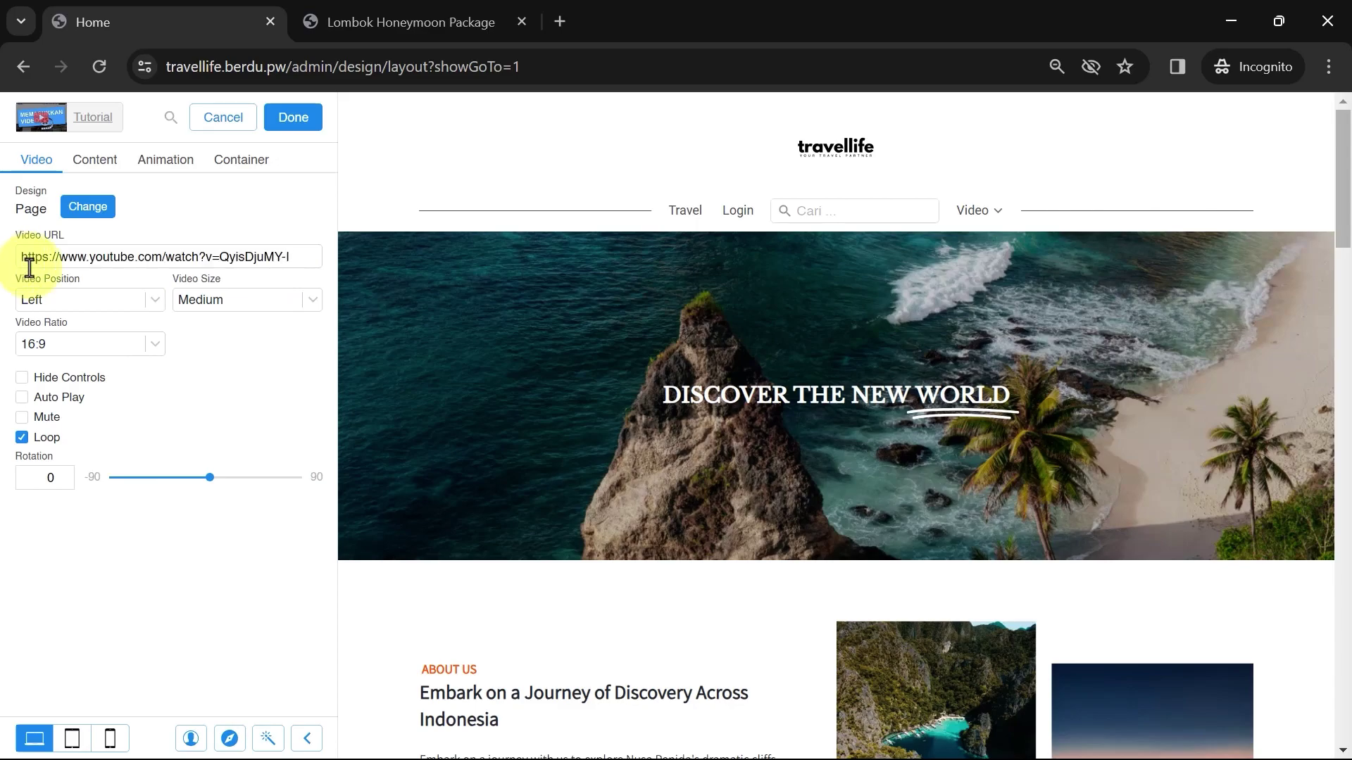
pyautogui.click(136, 304)
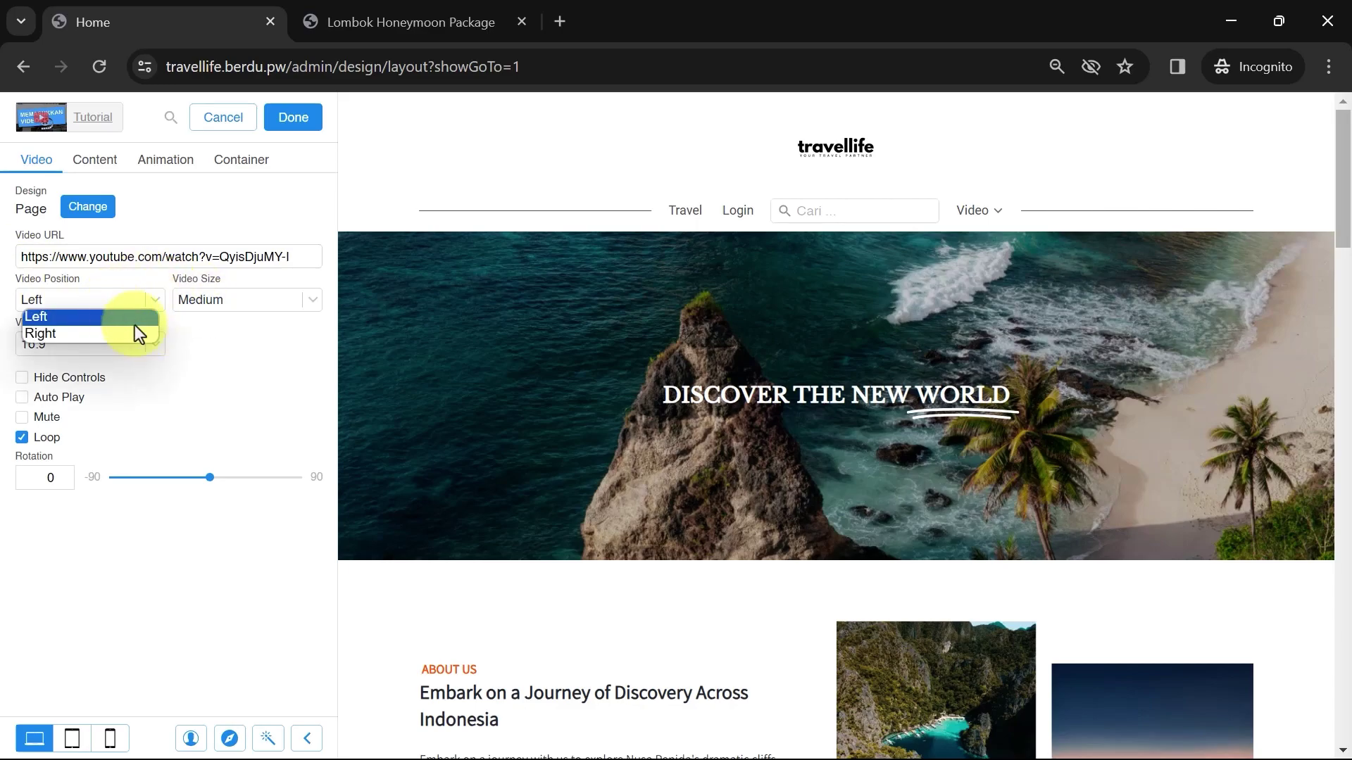
pyautogui.click(162, 291)
pyautogui.click(226, 301)
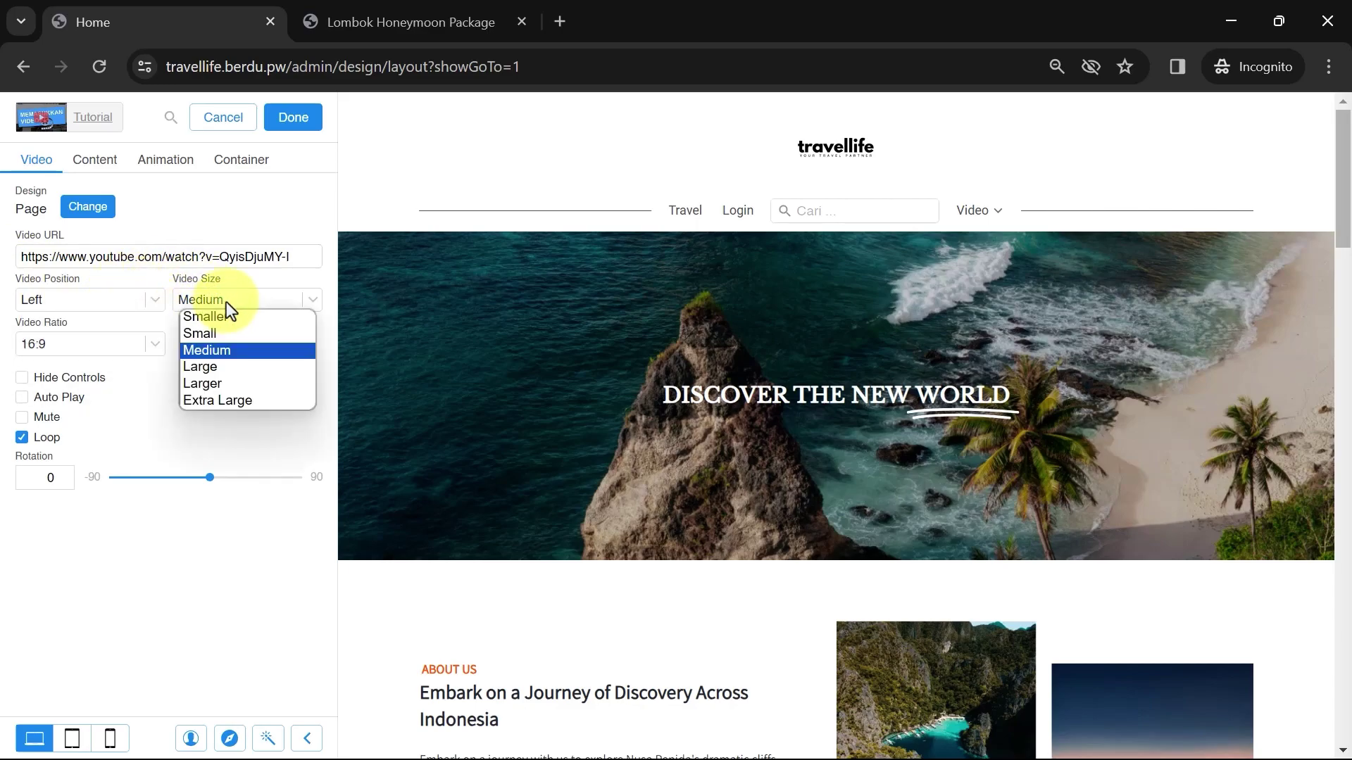
pyautogui.click(217, 332)
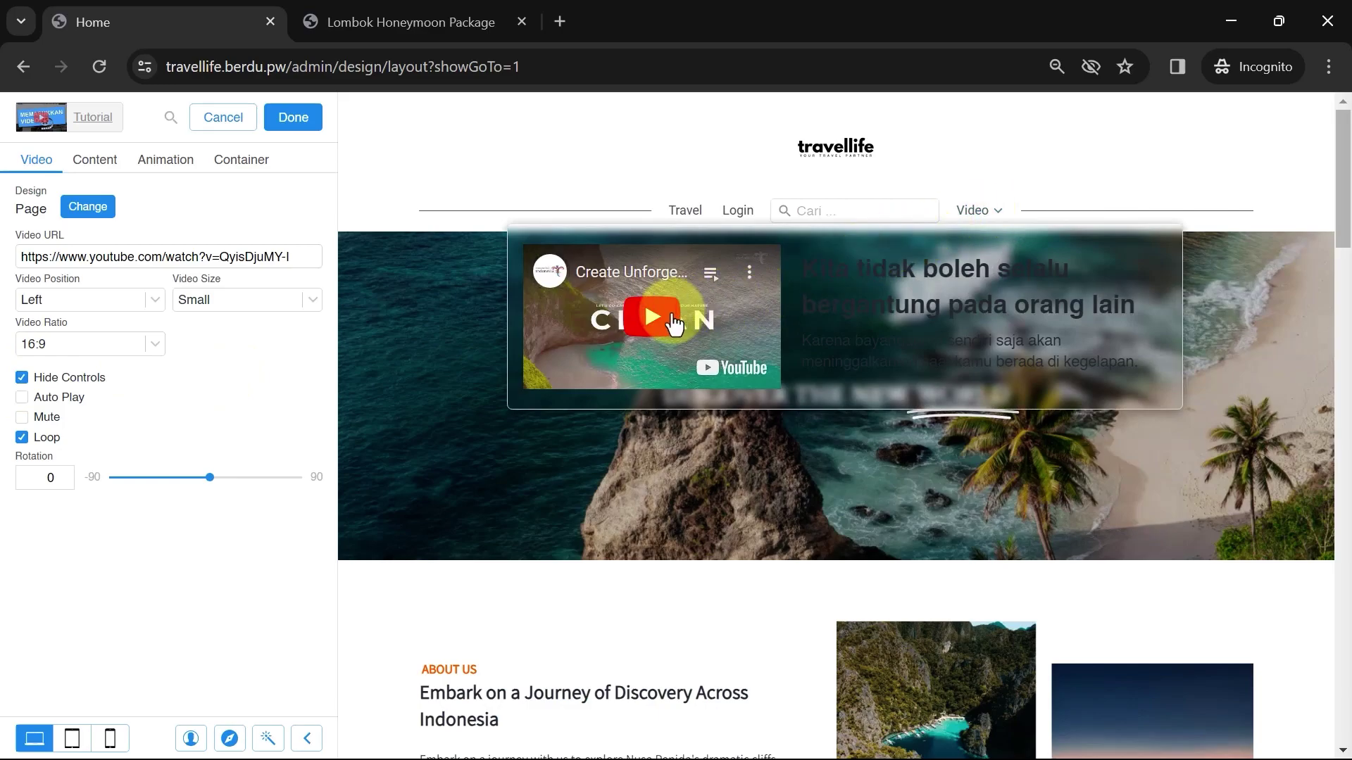
# Play the embedded video in the dropdown preview to test it, then close the preview
pyautogui.click(674, 323)
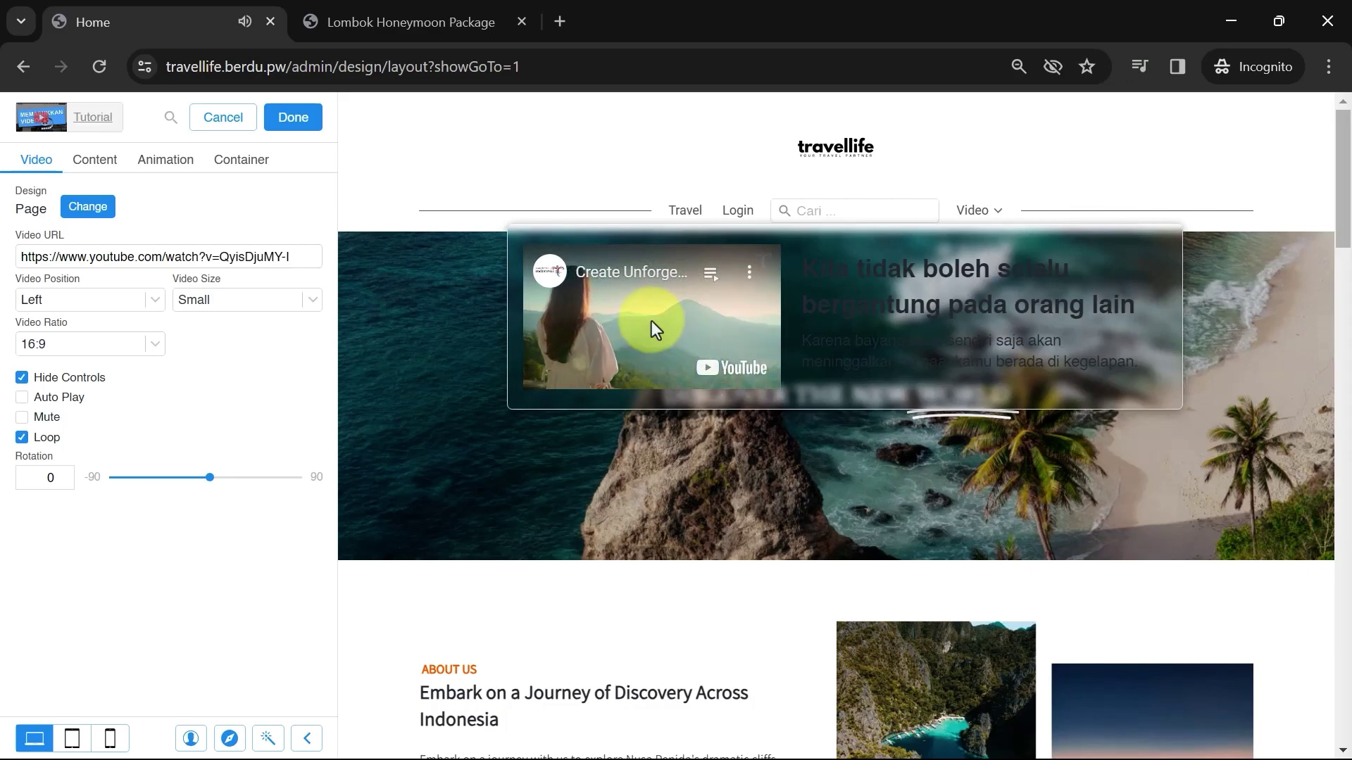
pyautogui.click(268, 355)
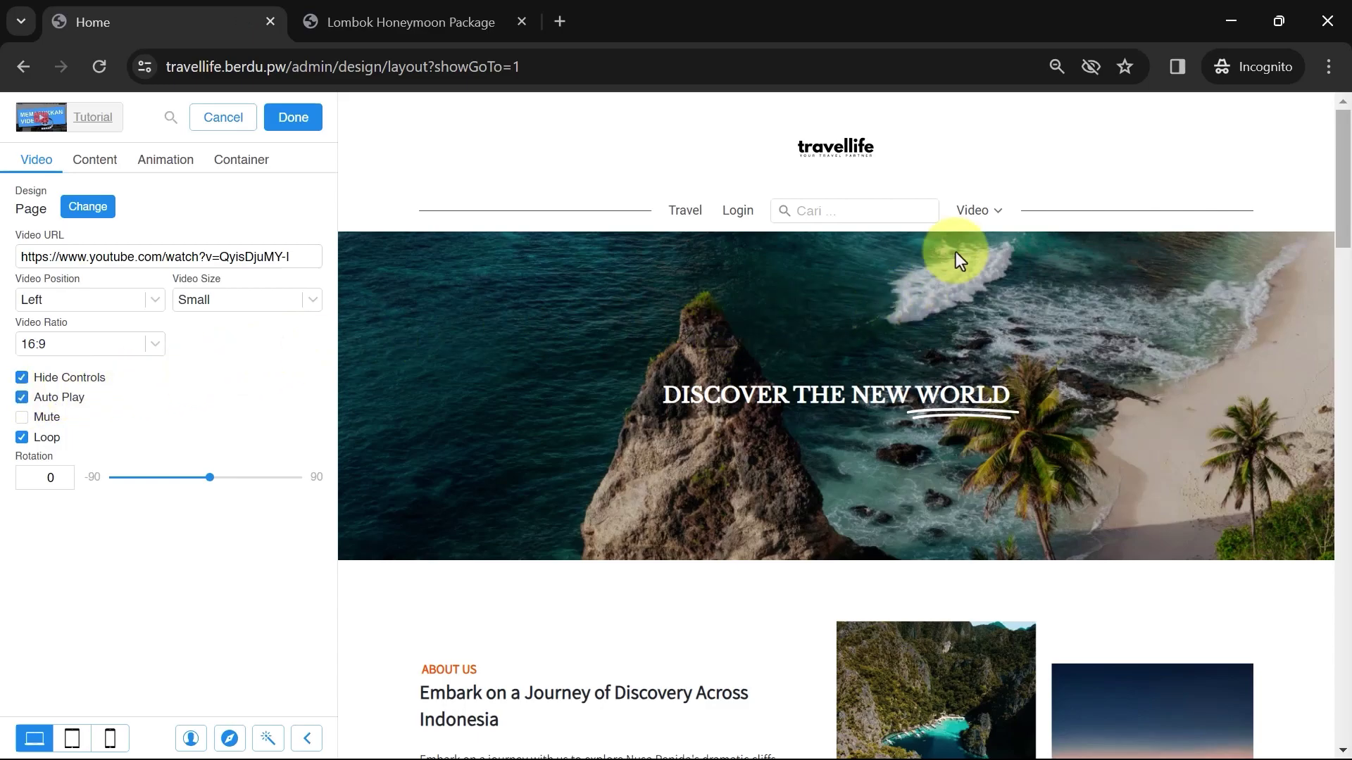
pyautogui.moveTo(981, 215)
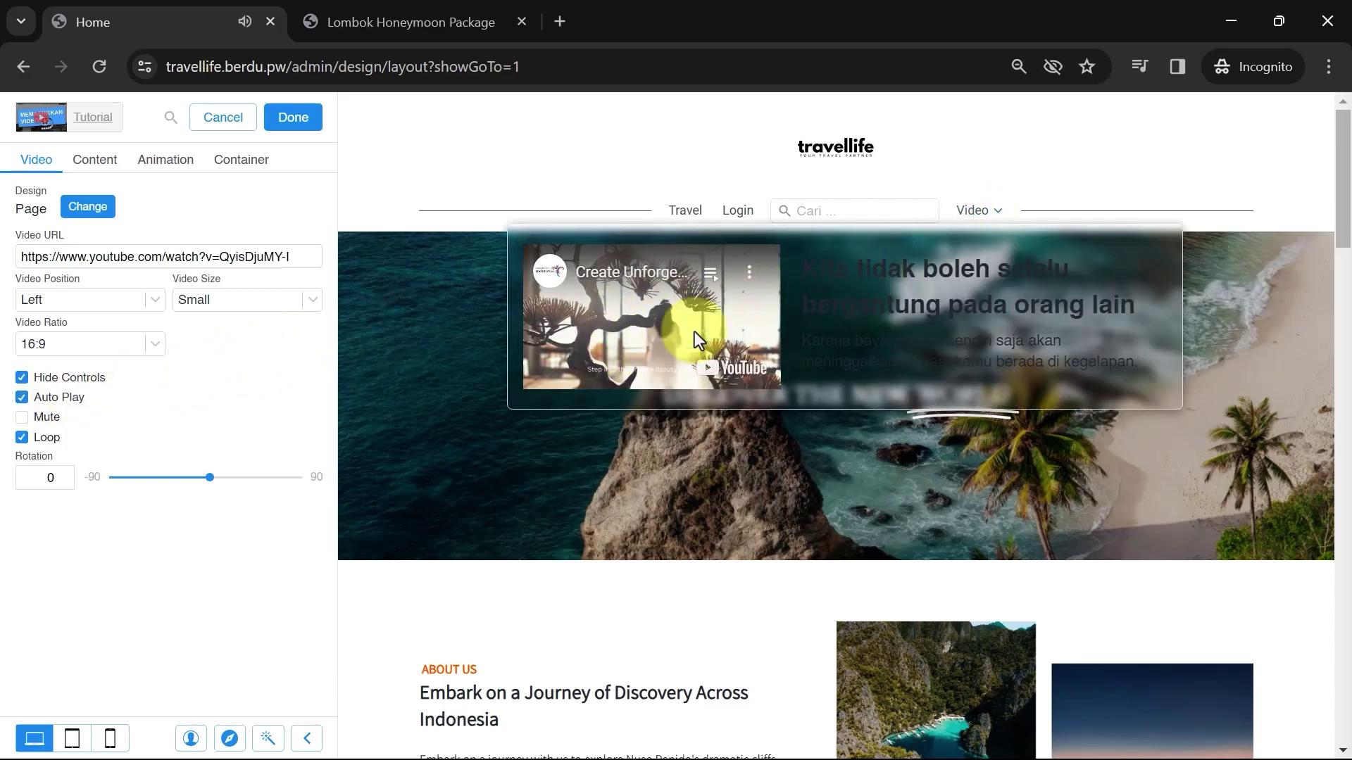
# Keep Auto Play on, show player controls and mute the video, then check it in the preview
pyautogui.click(249, 403)
pyautogui.click(249, 404)
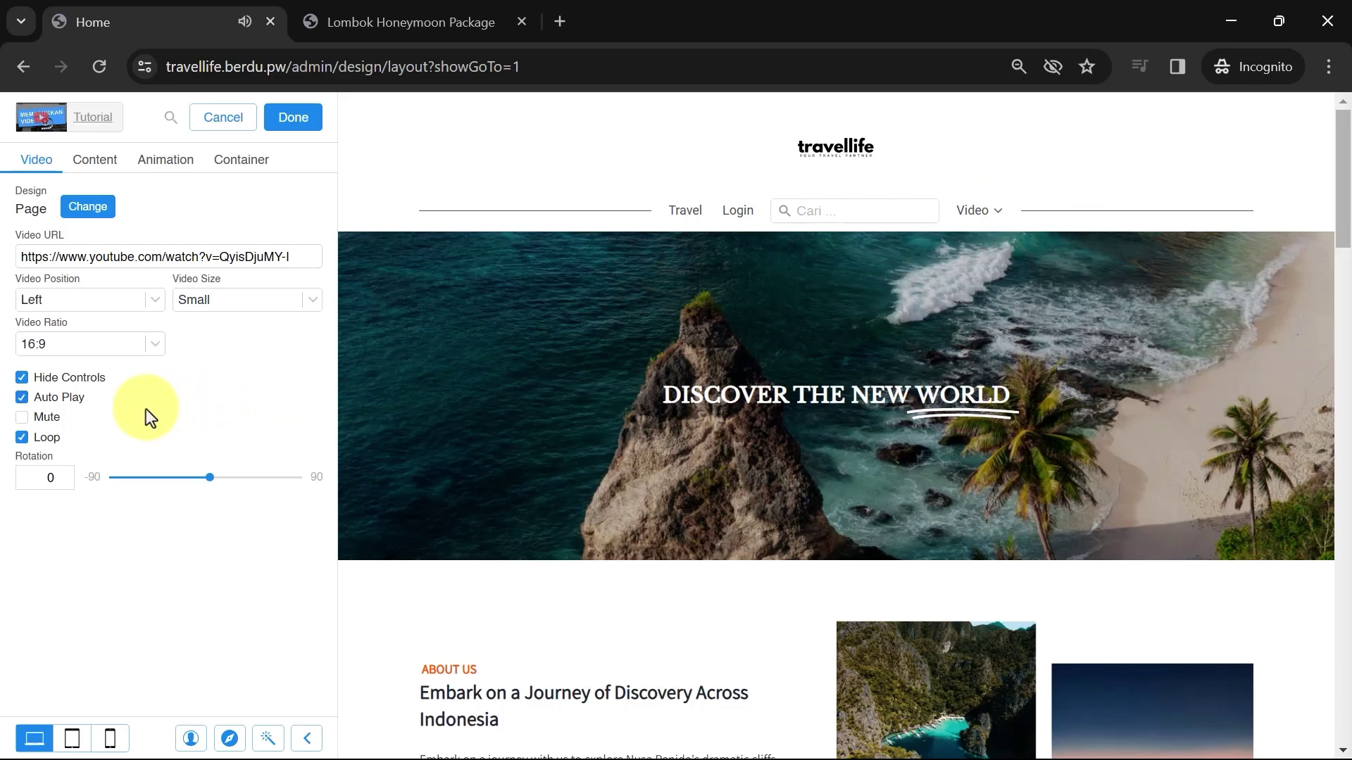
pyautogui.click(28, 417)
pyautogui.click(28, 378)
pyautogui.moveTo(1012, 224)
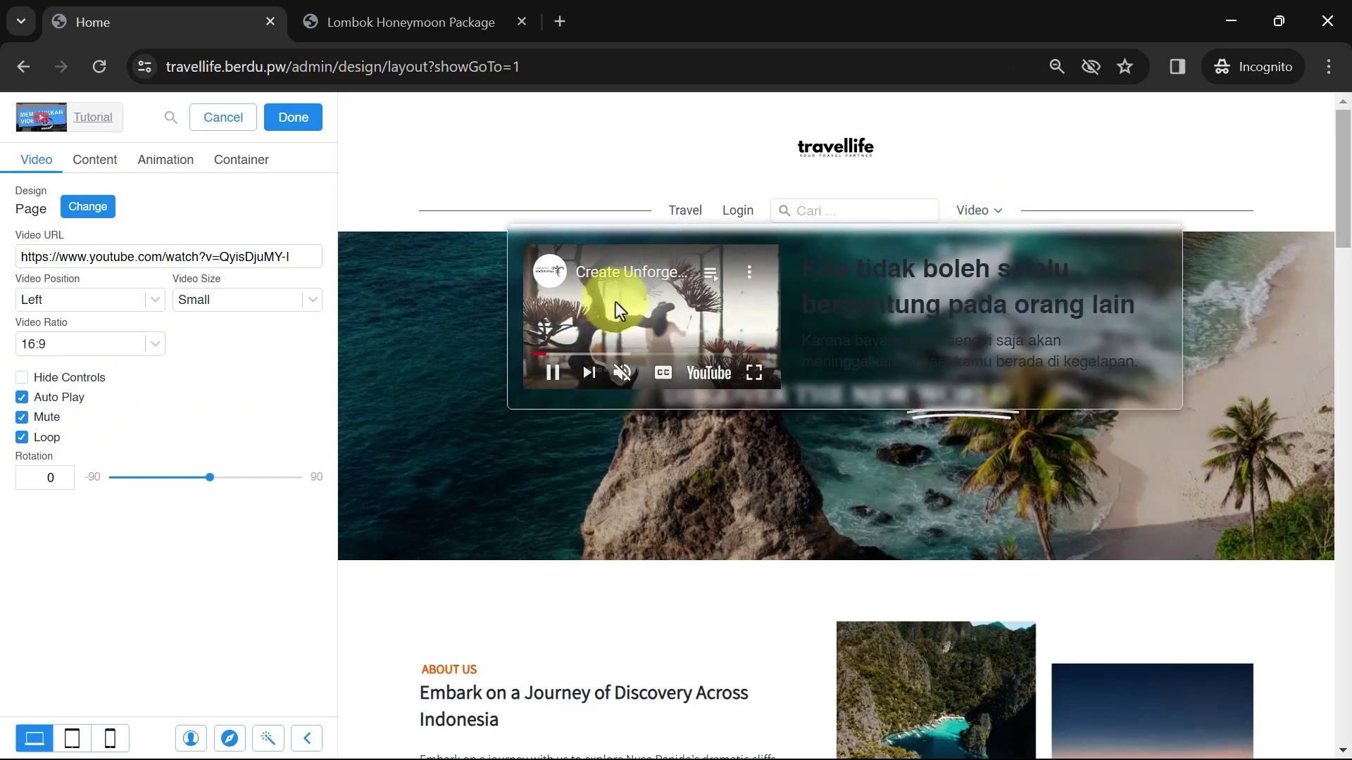
pyautogui.click(623, 374)
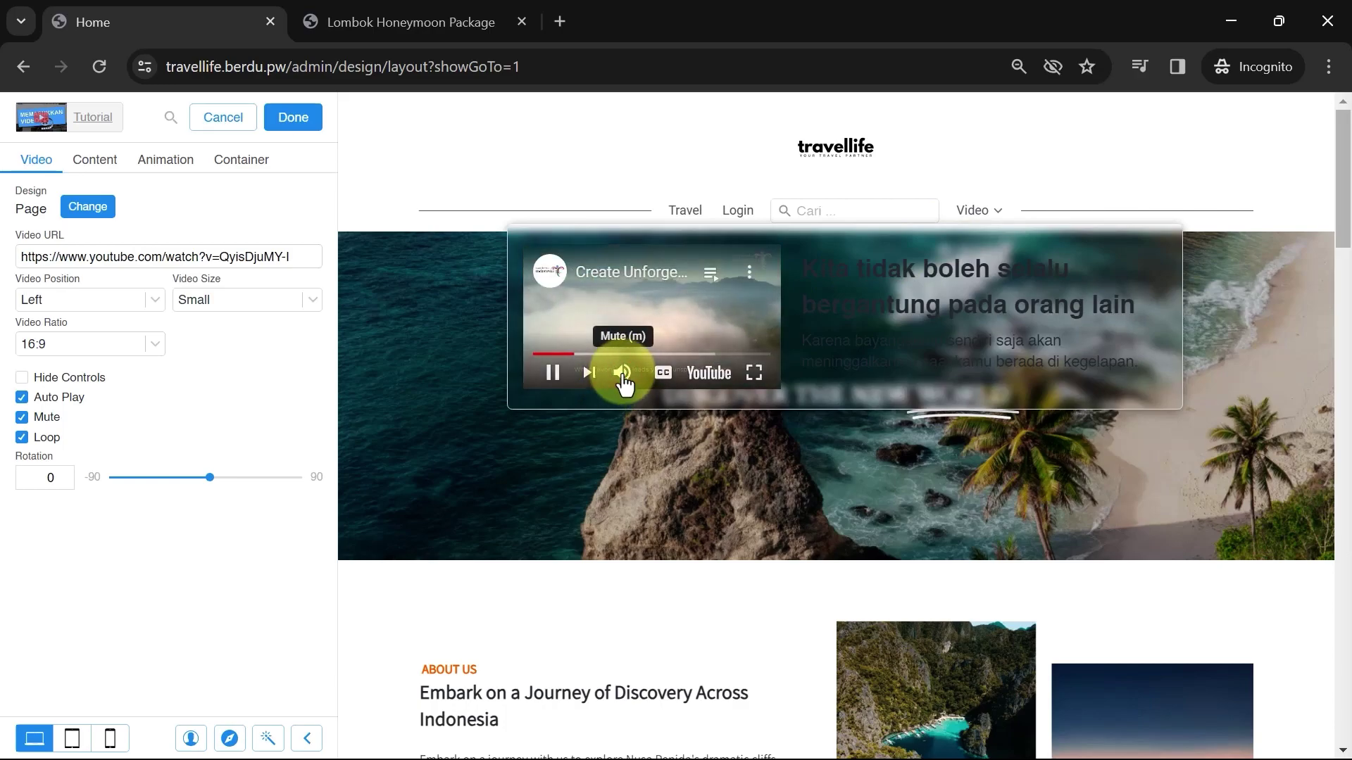
pyautogui.click(22, 440)
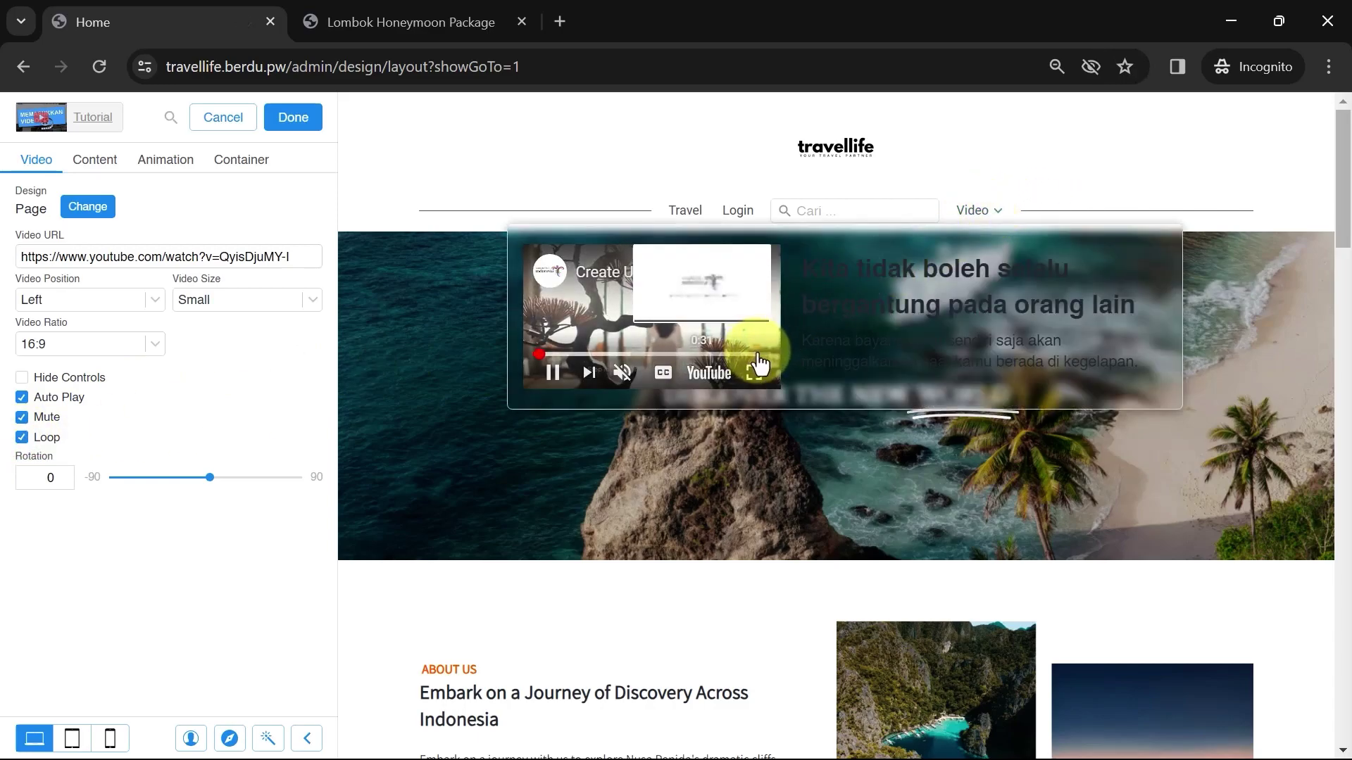
pyautogui.click(762, 354)
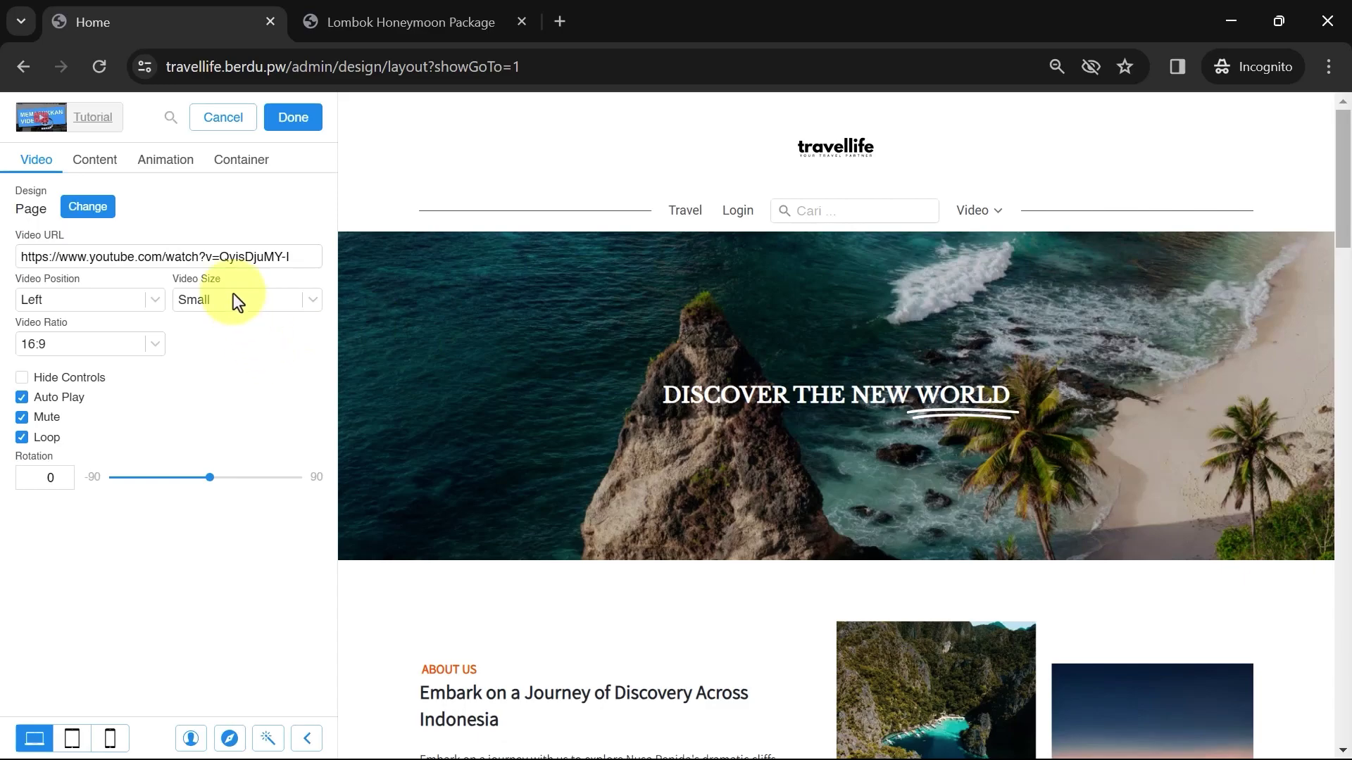
# Replace the Video dropdown's text with the pasted Travel Universe copy
pyautogui.click(89, 164)
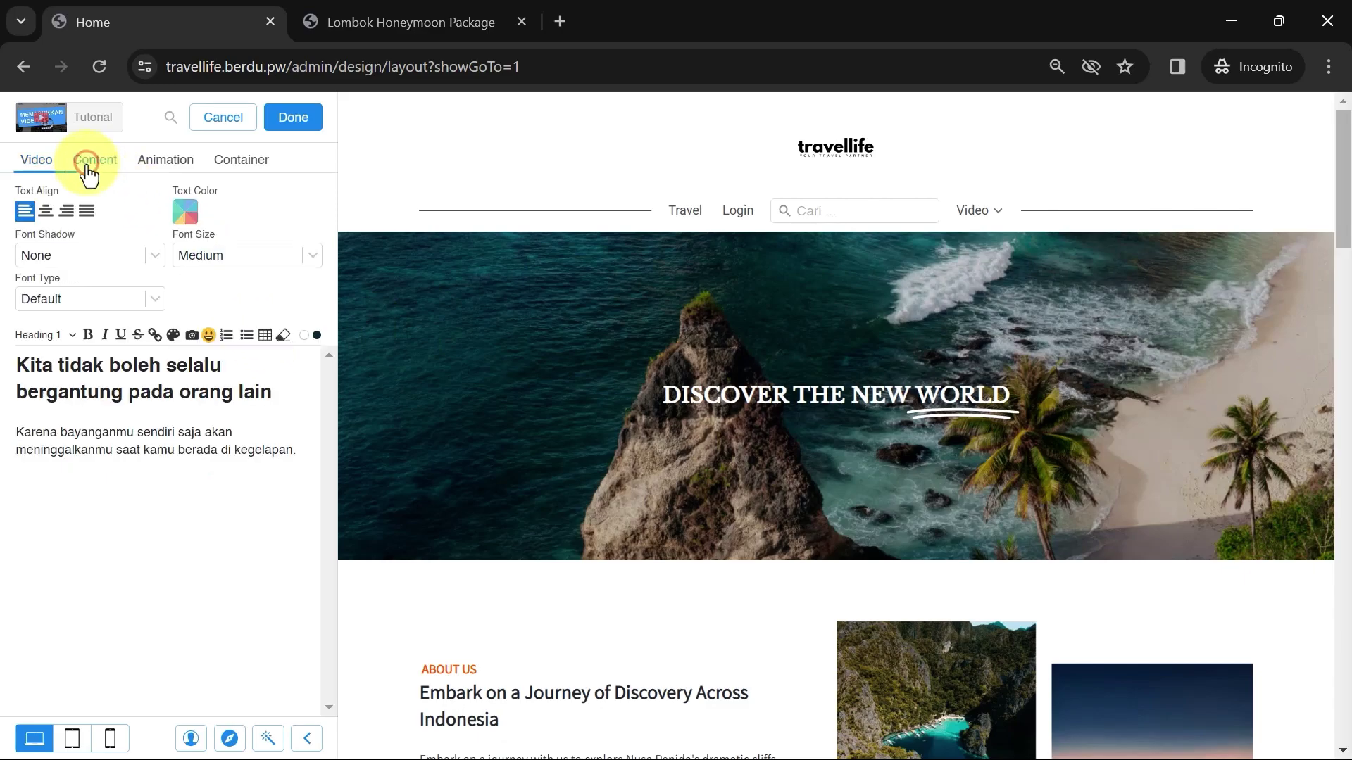
pyautogui.click(91, 296)
pyautogui.click(15, 392)
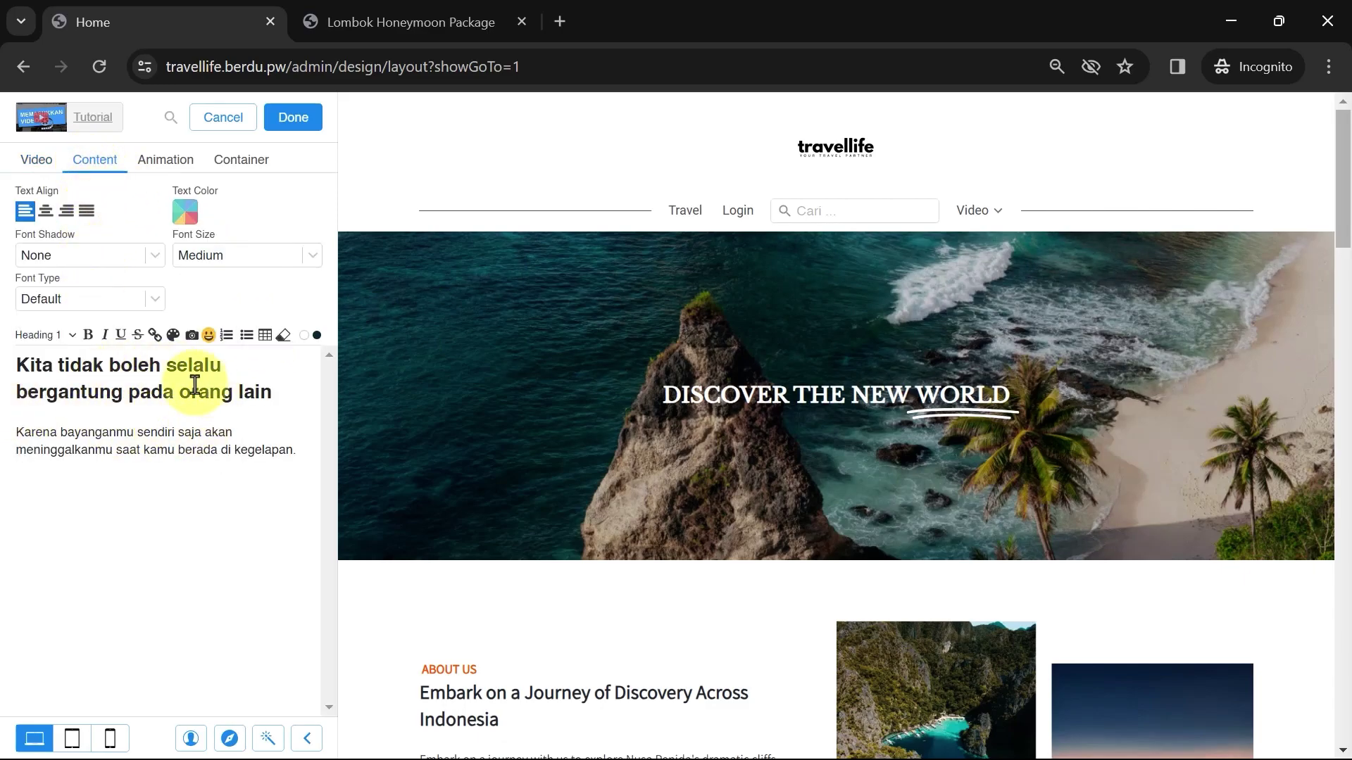
pyautogui.click(980, 213)
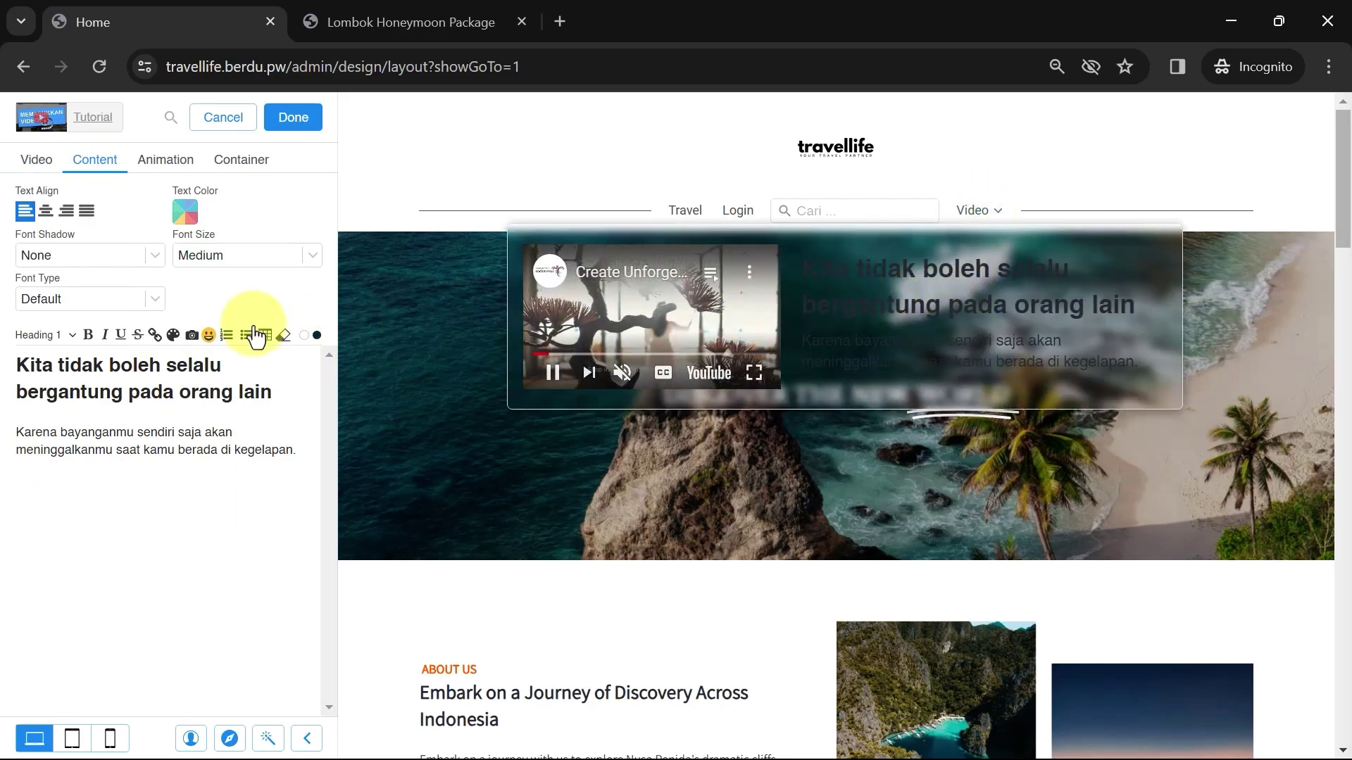
pyautogui.hotkey('ctrl', 'a')
pyautogui.write("Travel Universe Embark on a Journey of a Lifetime with Travel Universe – Unveiling the Extraordinary Beauty of Indonesia's Hidden Gems, Where Every Moment Becomes a Timeless Memory.")
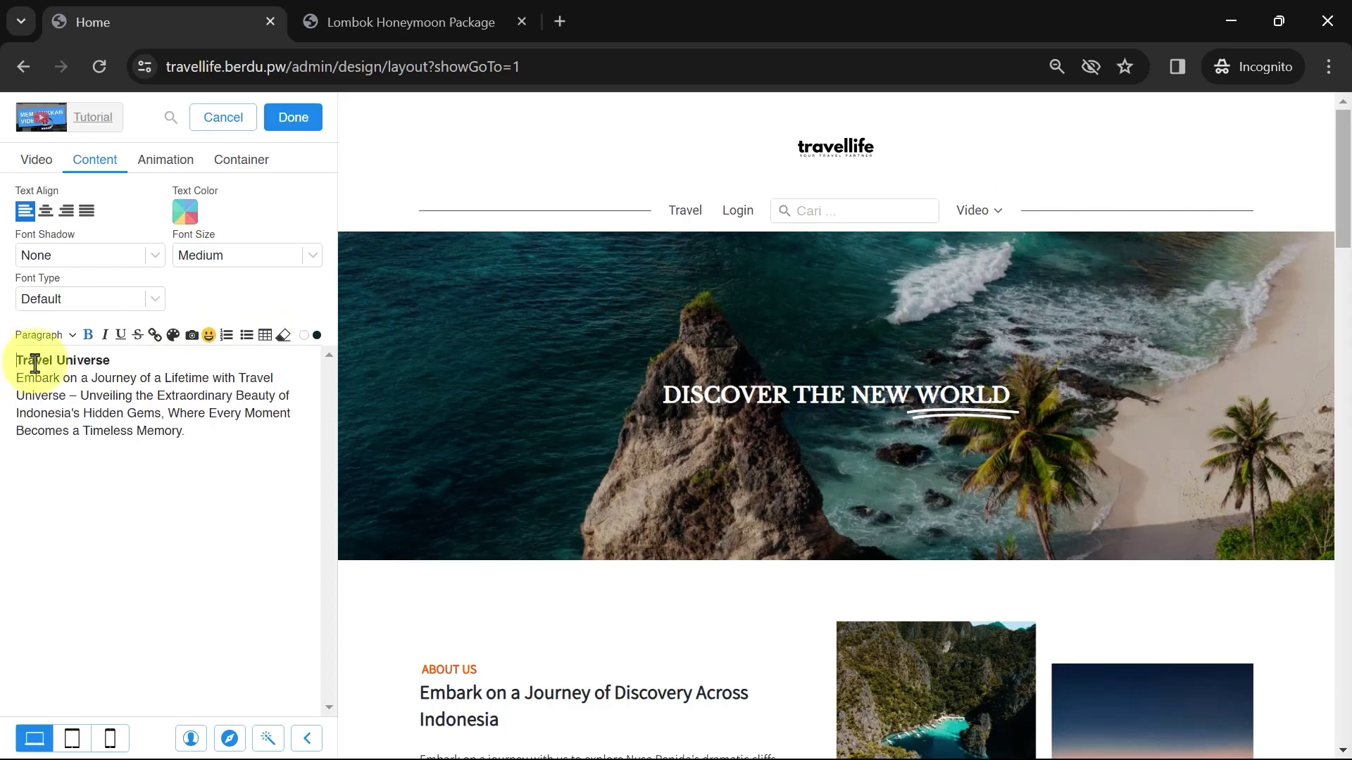
# Make the Travel Universe title a Heading 1 and set the text colour to white
pyautogui.moveTo(134, 367); pyautogui.dragTo(15, 362)
pyautogui.click(42, 335)
pyautogui.click(50, 377)
pyautogui.click(192, 365)
pyautogui.click(185, 211)
pyautogui.click(65, 180)
pyautogui.click(293, 117)
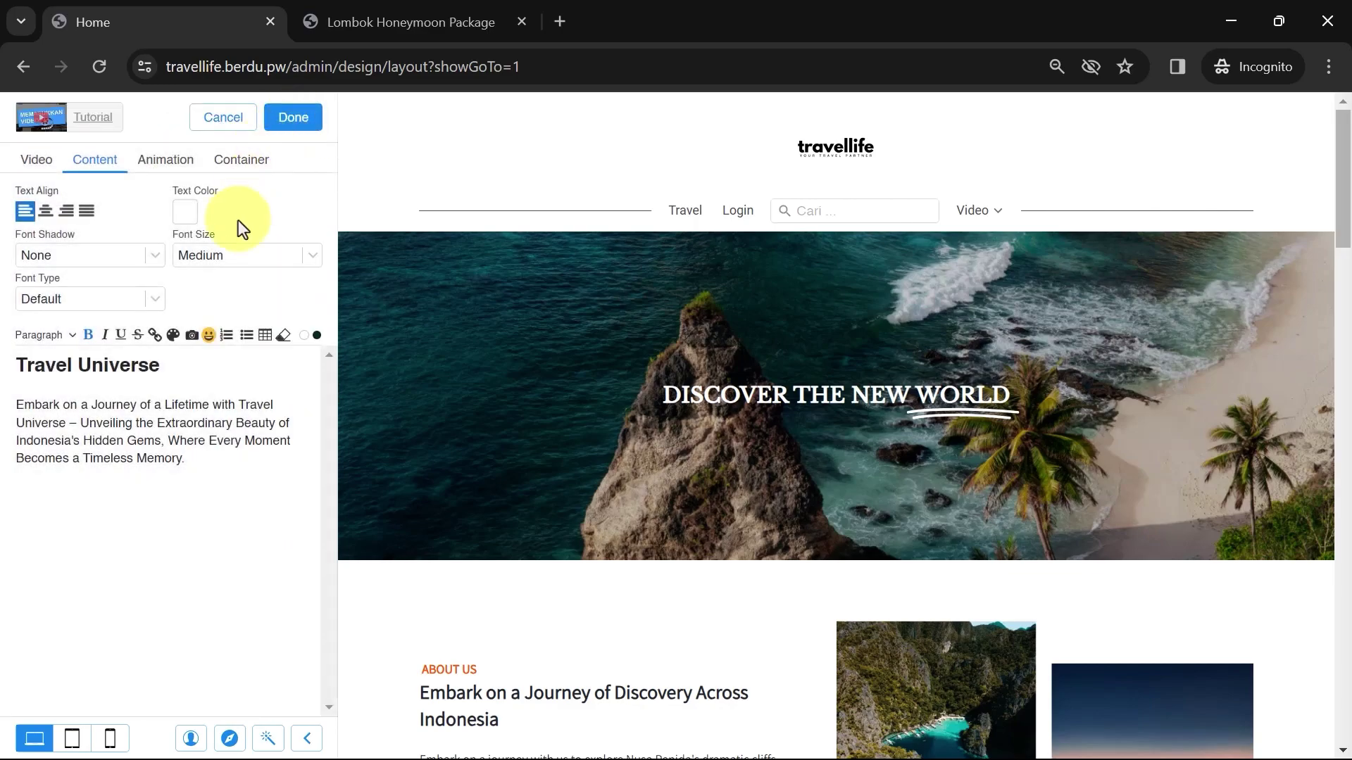
# Set the font type to Assistant and finish editing the dropdown content
pyautogui.click(105, 298)
pyautogui.write("a's")
pyautogui.click(84, 347)
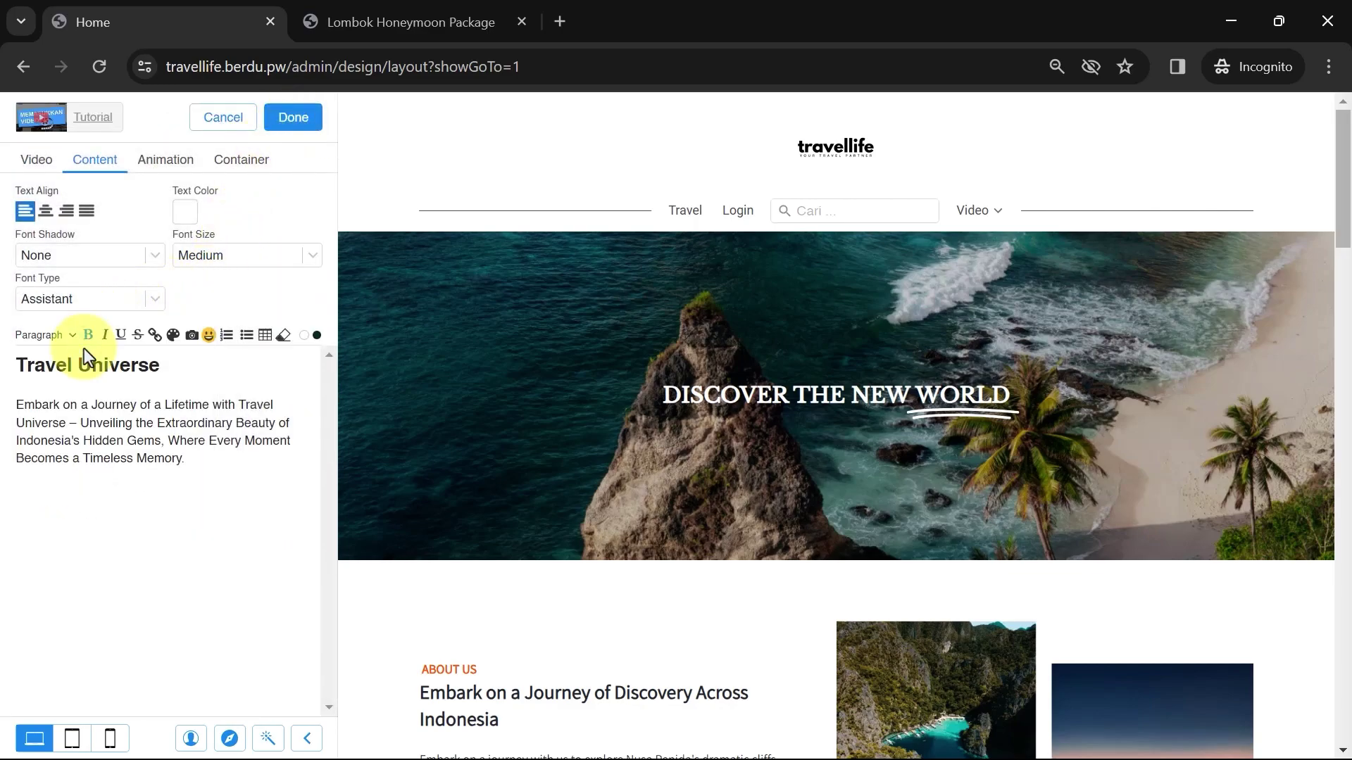
pyautogui.moveTo(980, 213)
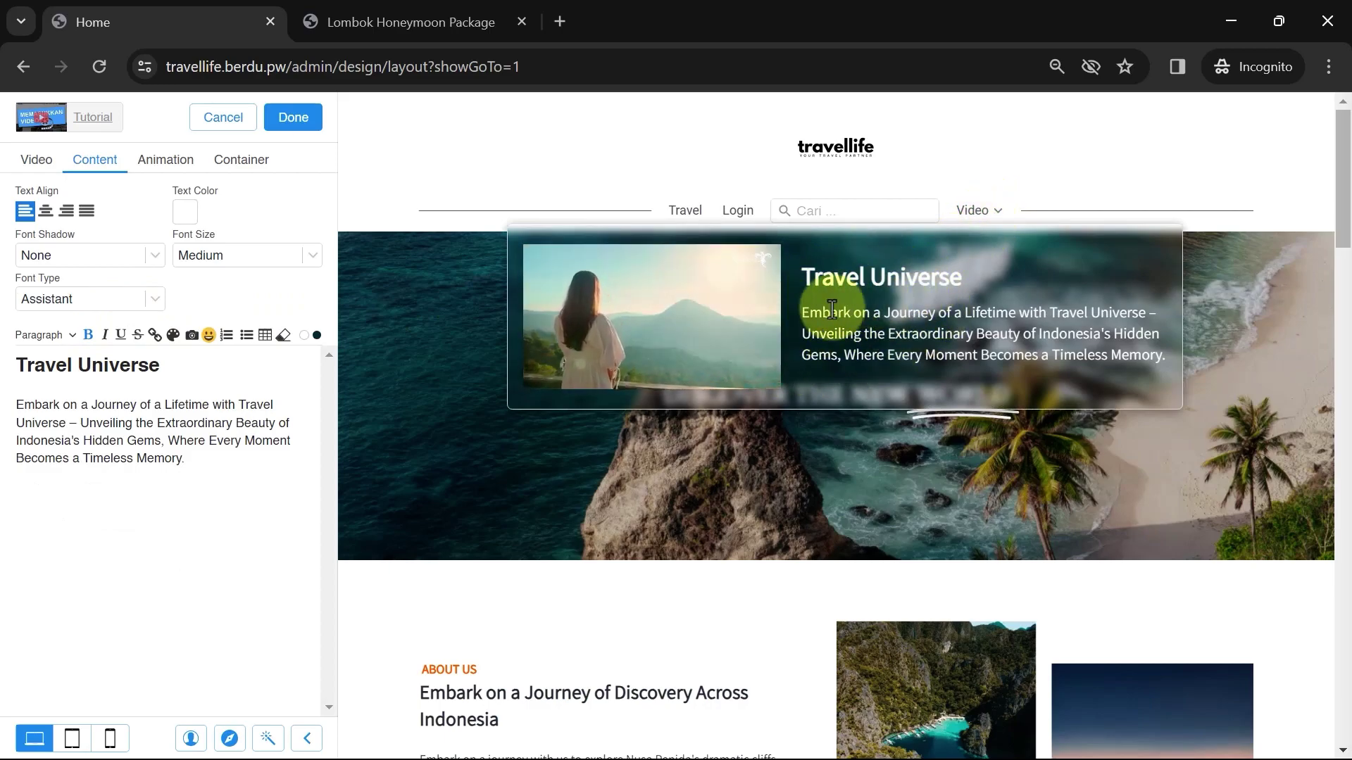
pyautogui.click(292, 120)
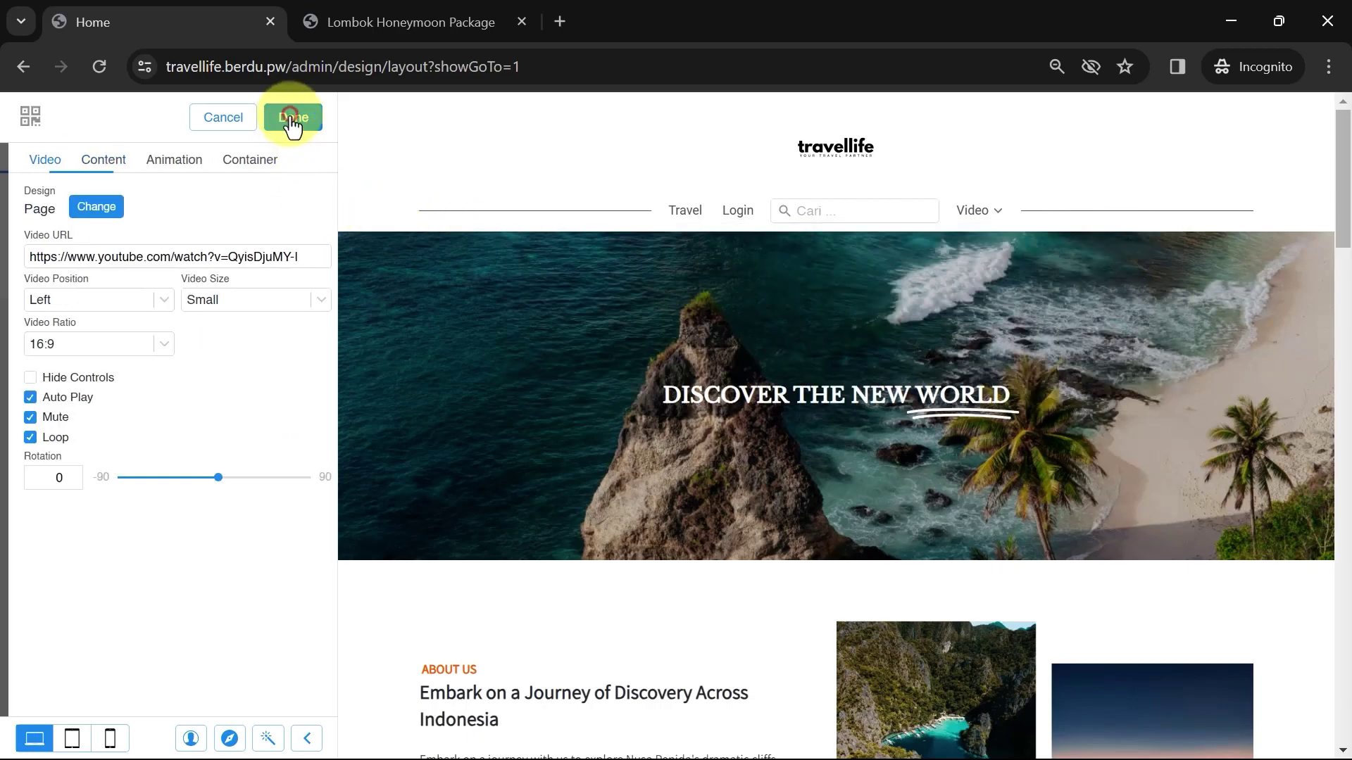
# From the page's section list, search 'floa' and add a Floating Button (Circle) element
pyautogui.click(292, 120)
pyautogui.click(292, 119)
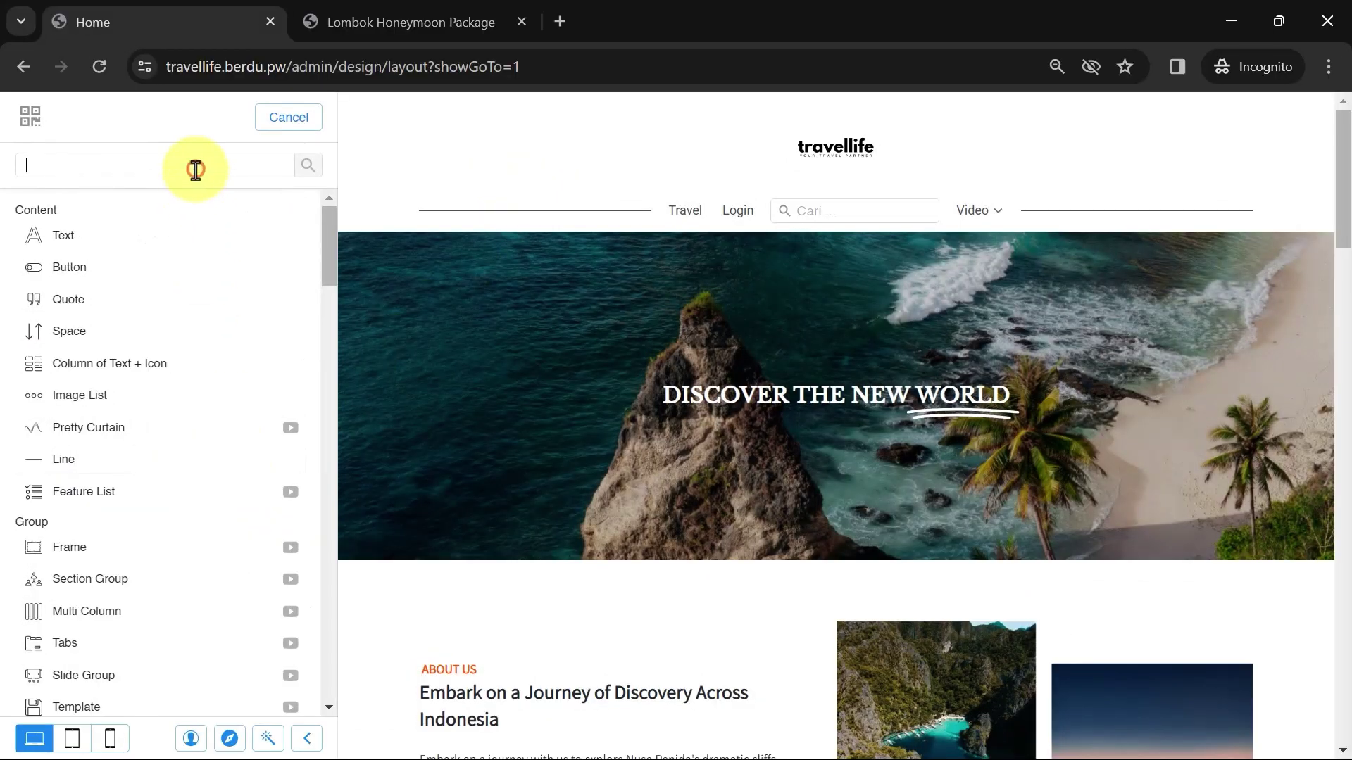
pyautogui.write('float')
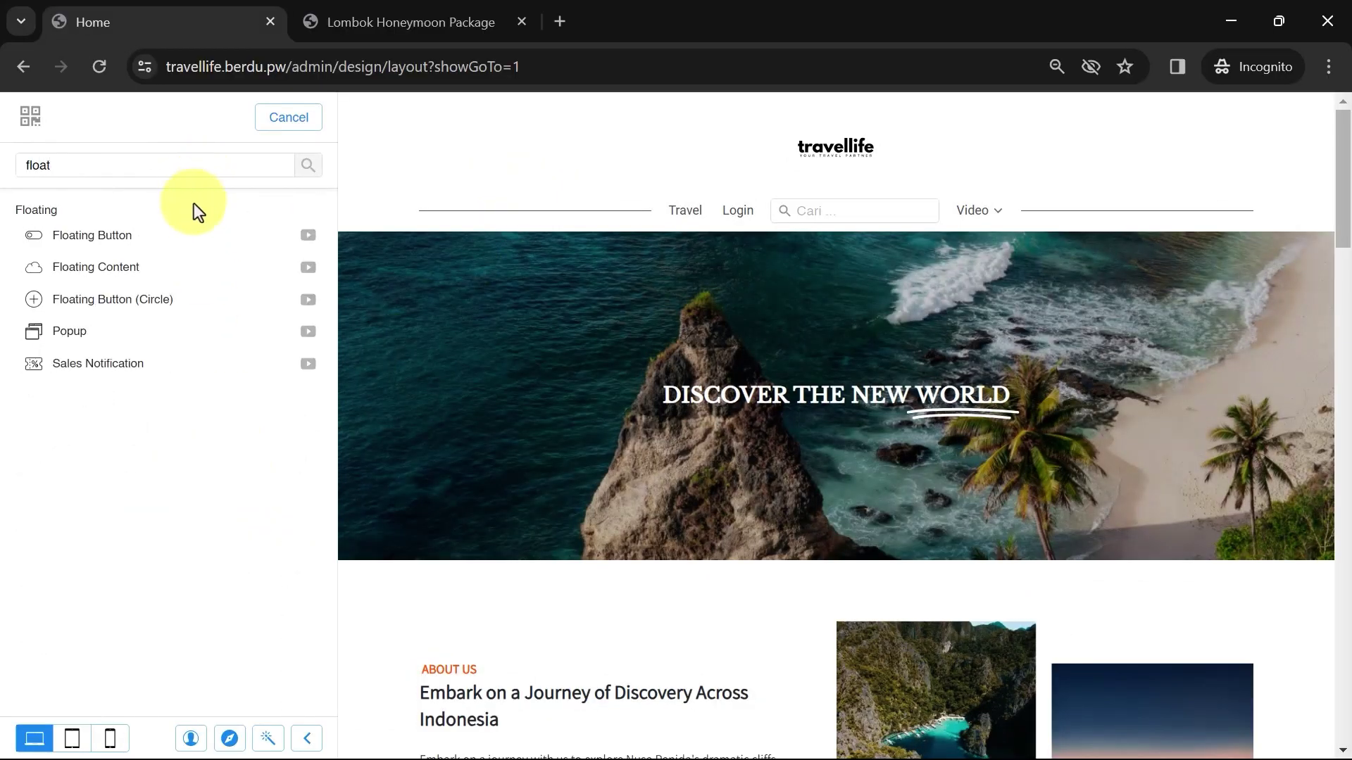
pyautogui.click(160, 301)
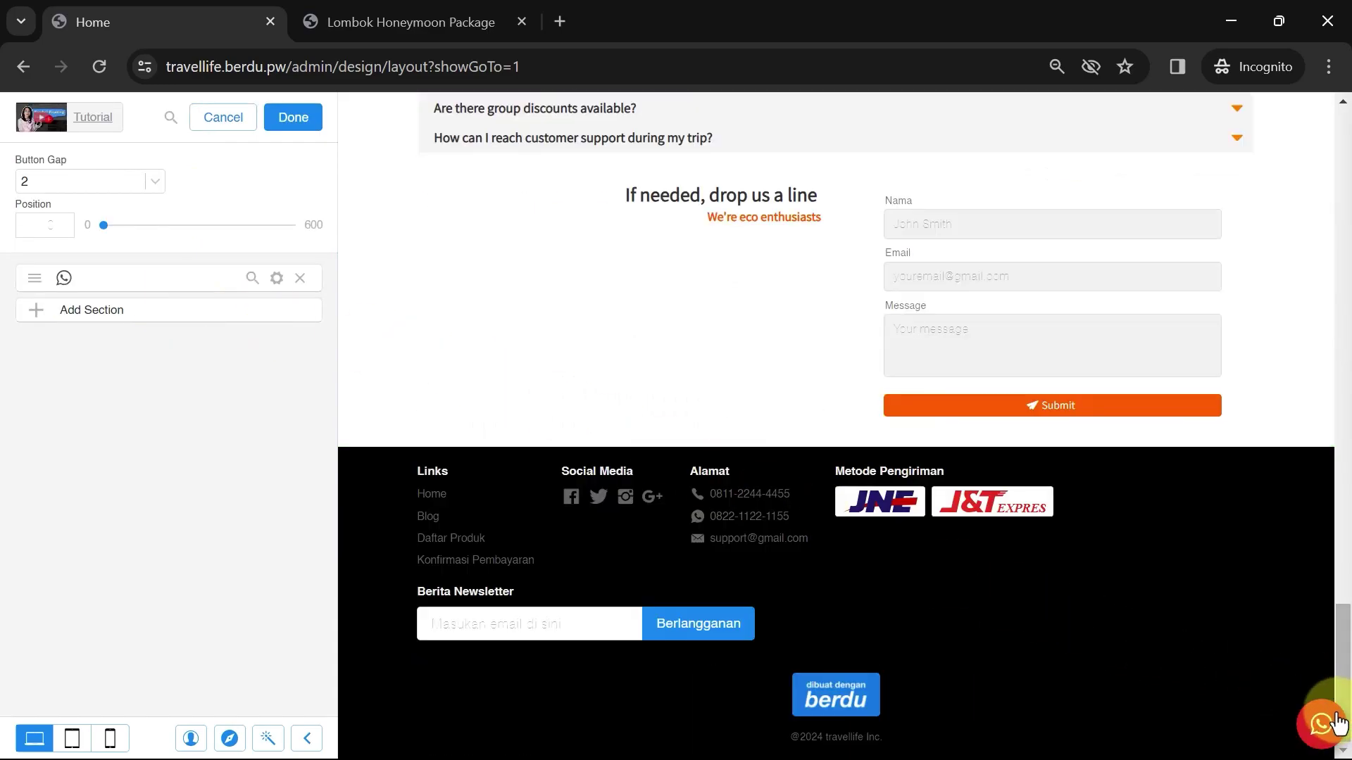
# Set the floating button's Position to 23 and scroll the preview back to the top
pyautogui.click(104, 226)
pyautogui.moveTo(111, 226); pyautogui.dragTo(107, 235)
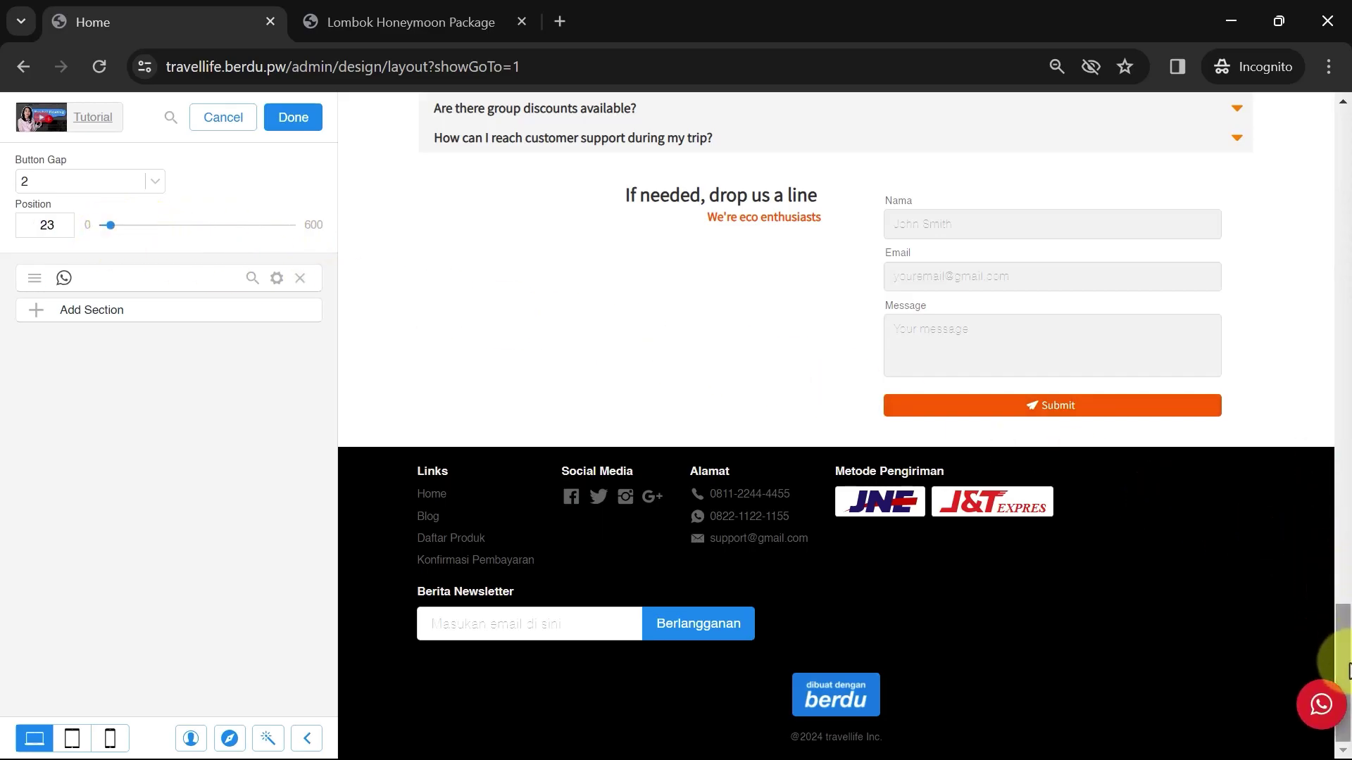
pyautogui.moveTo(1342, 658); pyautogui.dragTo(1342, 105)
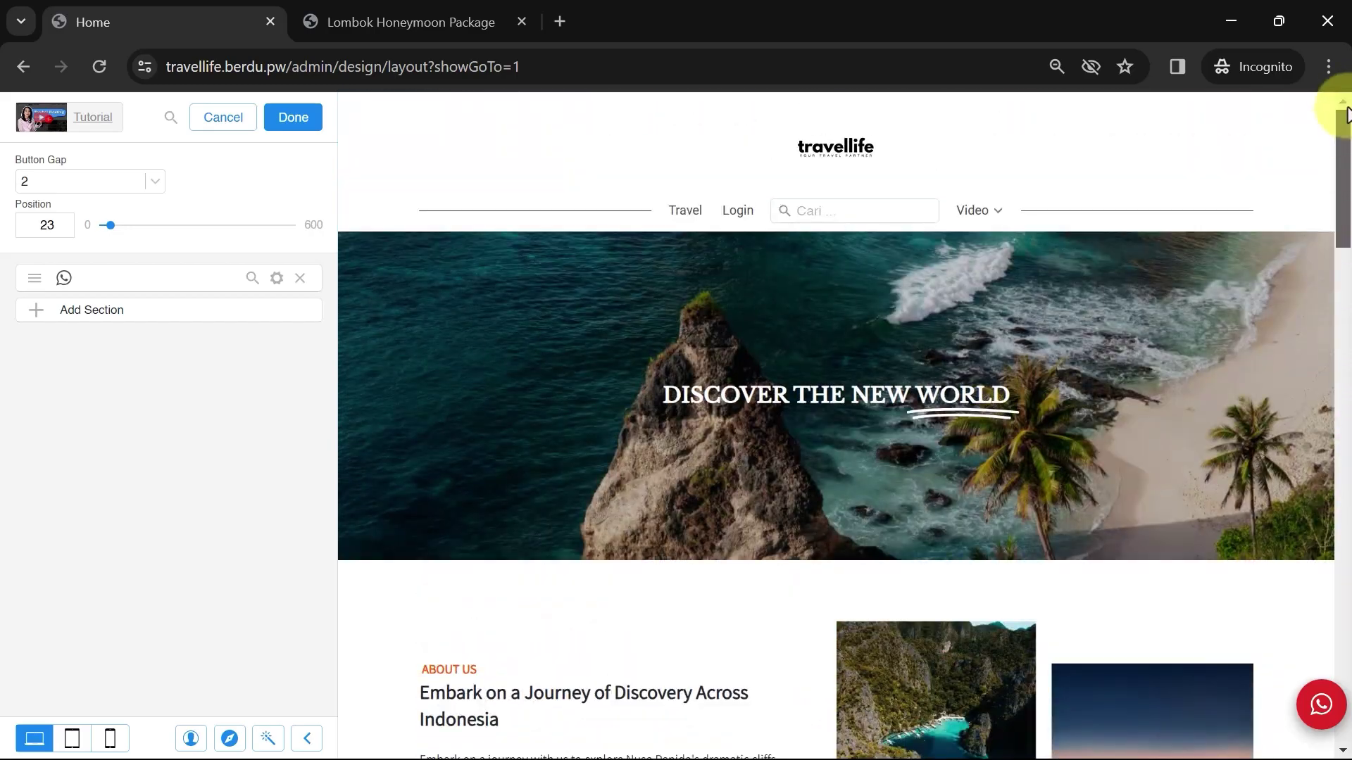
pyautogui.click(1302, 707)
# Set the WhatsApp button's colour to green #43A047
pyautogui.click(277, 278)
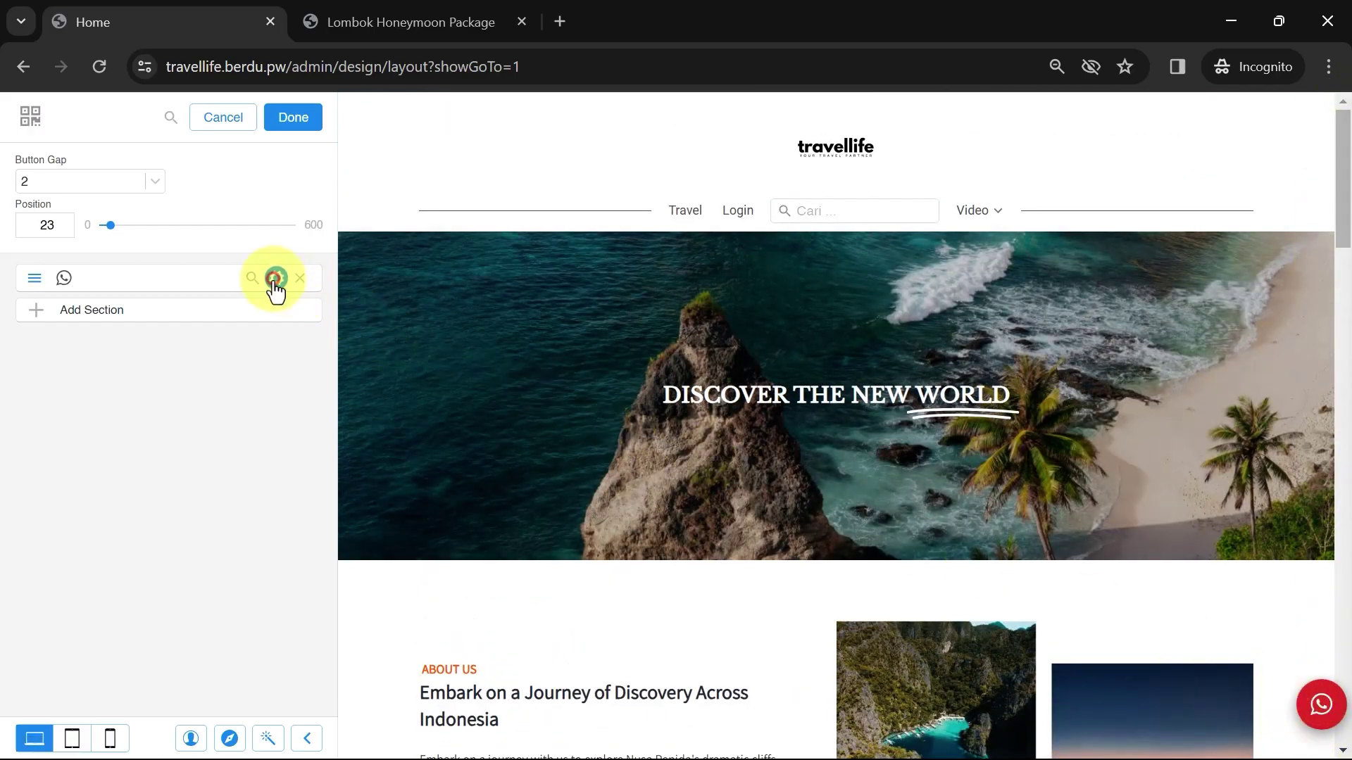
pyautogui.click(28, 165)
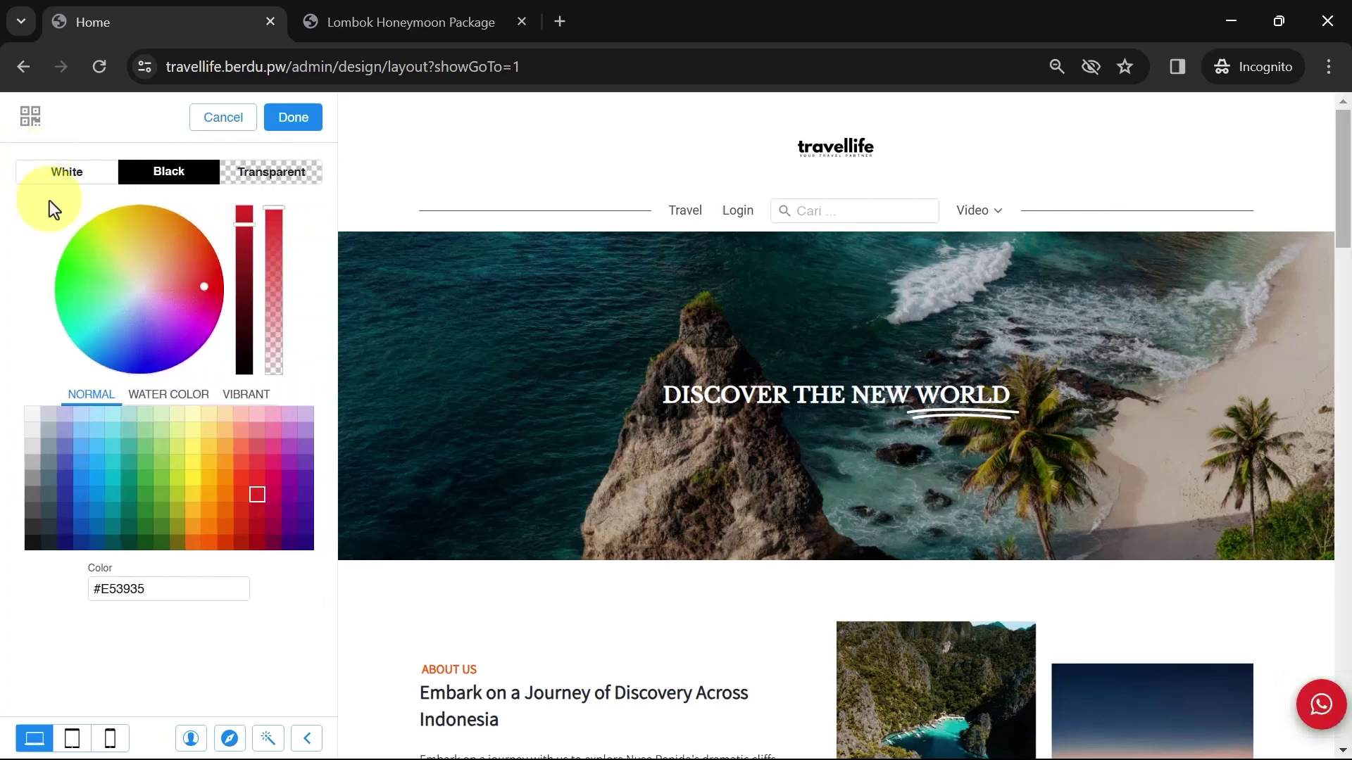
pyautogui.click(148, 498)
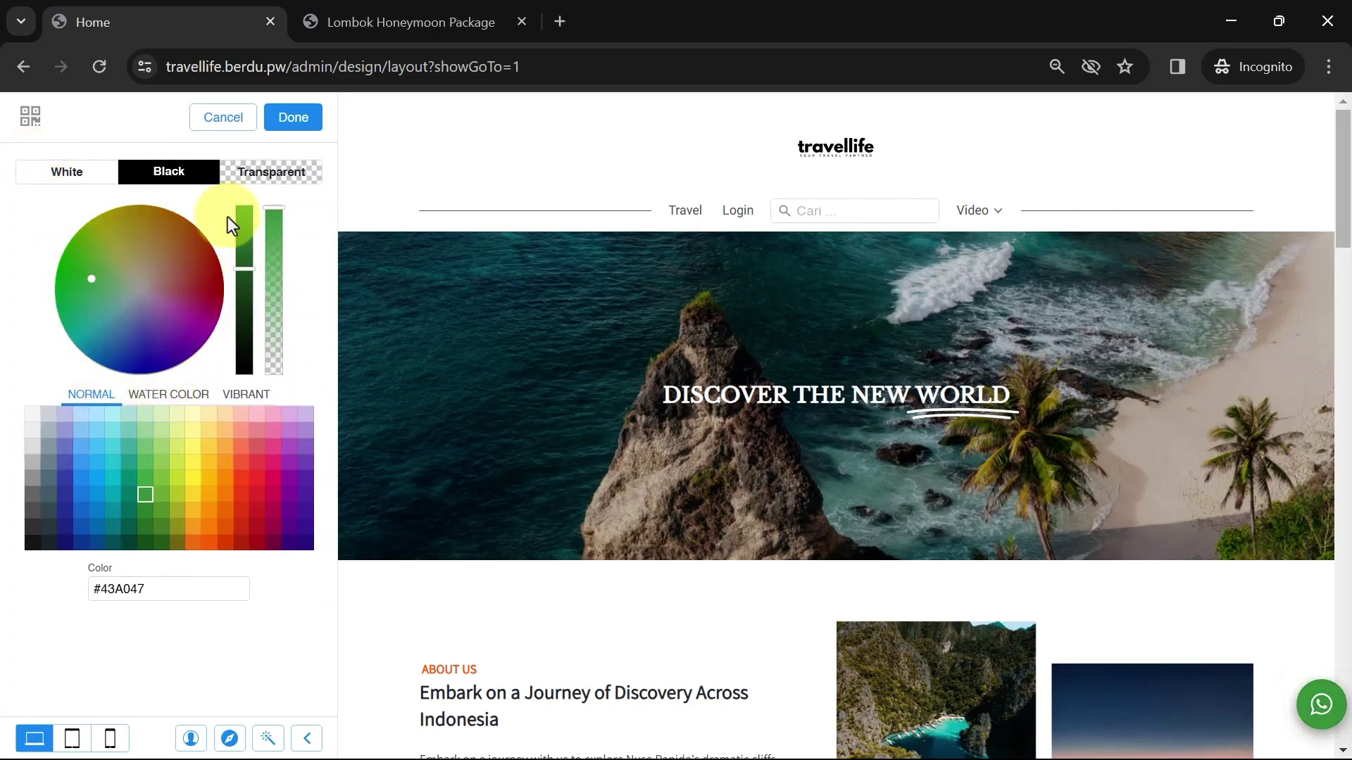
pyautogui.click(294, 120)
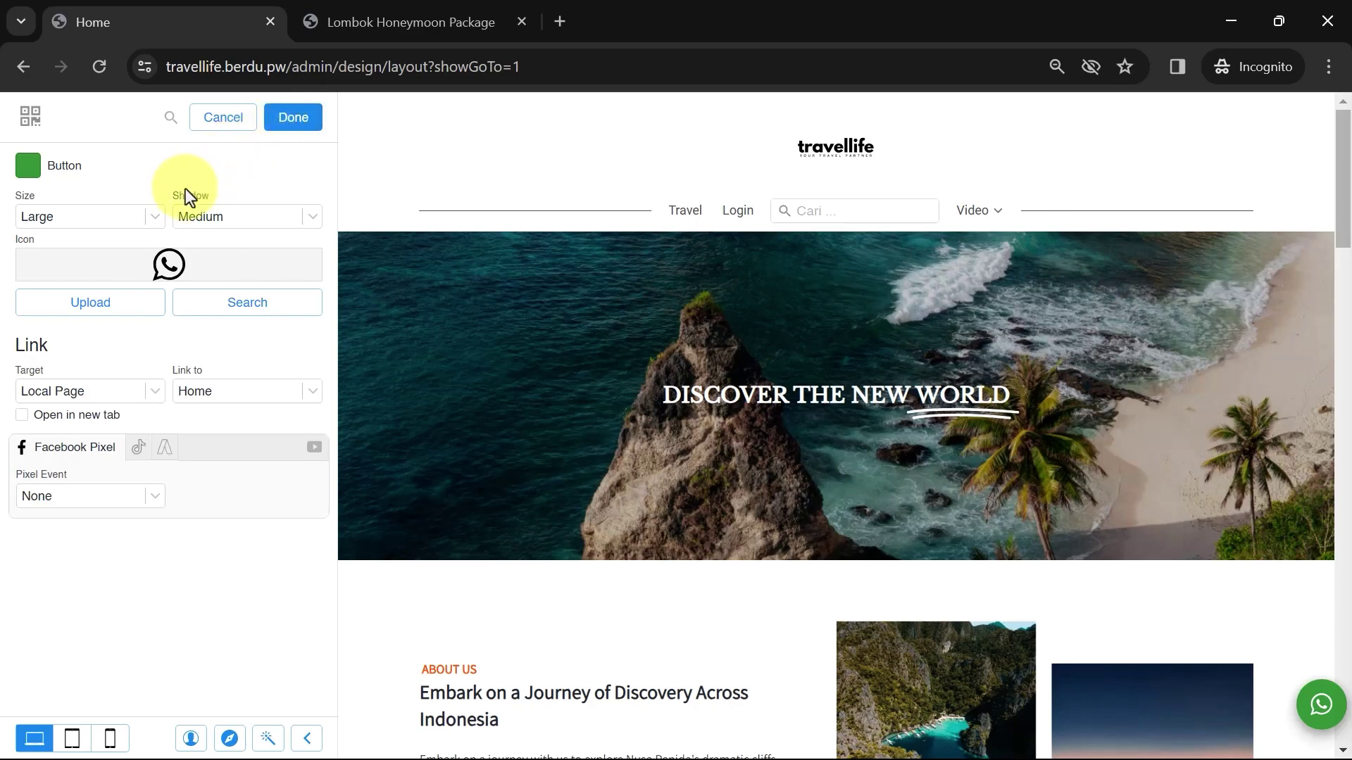
# Set the button size to Large and give it a Large shadow
pyautogui.click(134, 217)
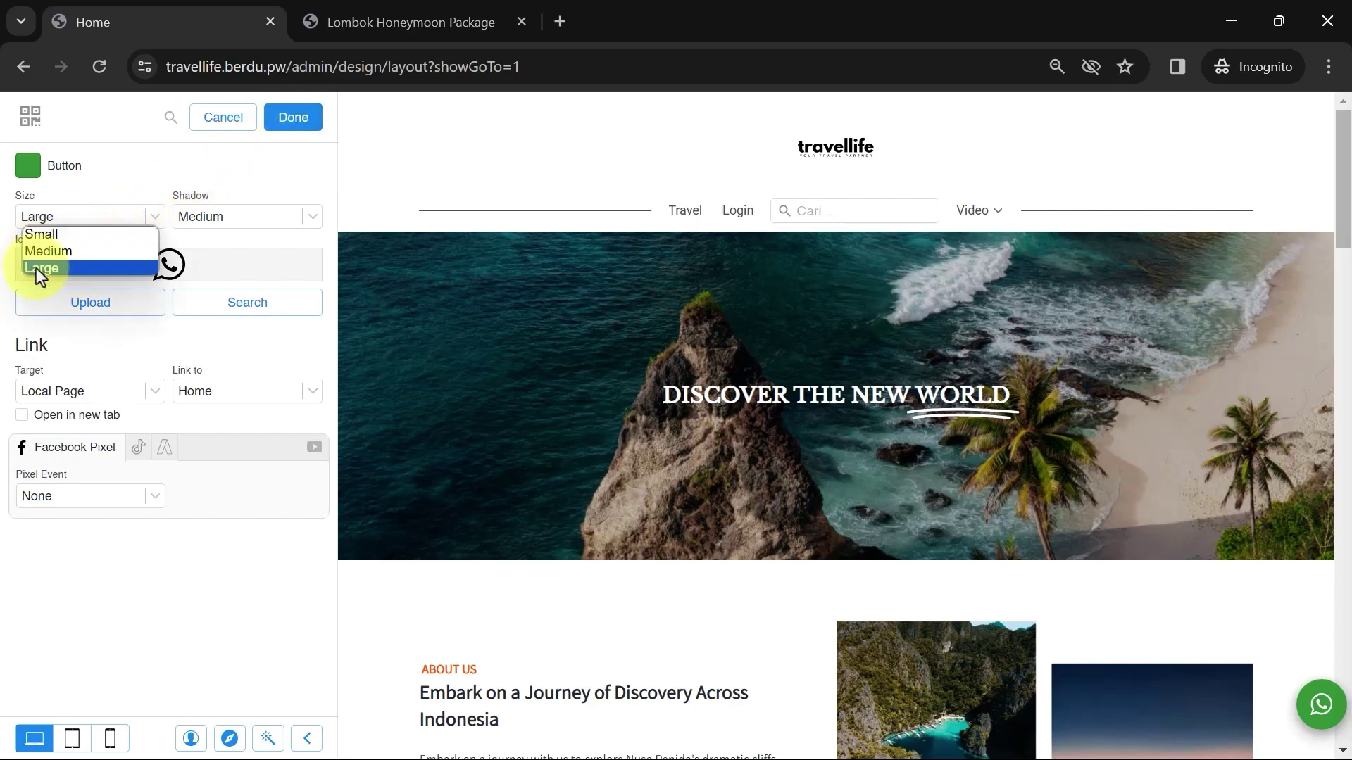
pyautogui.click(74, 251)
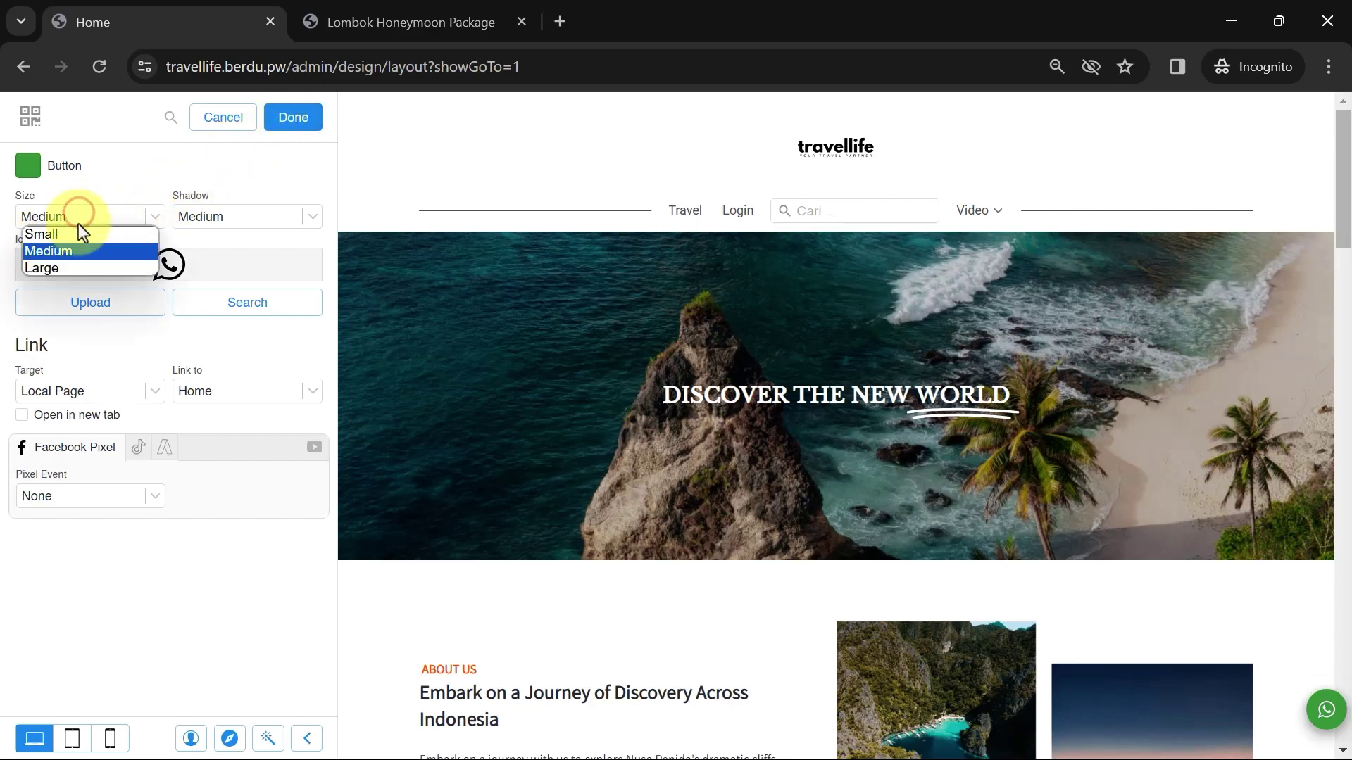
pyautogui.click(60, 272)
pyautogui.click(226, 217)
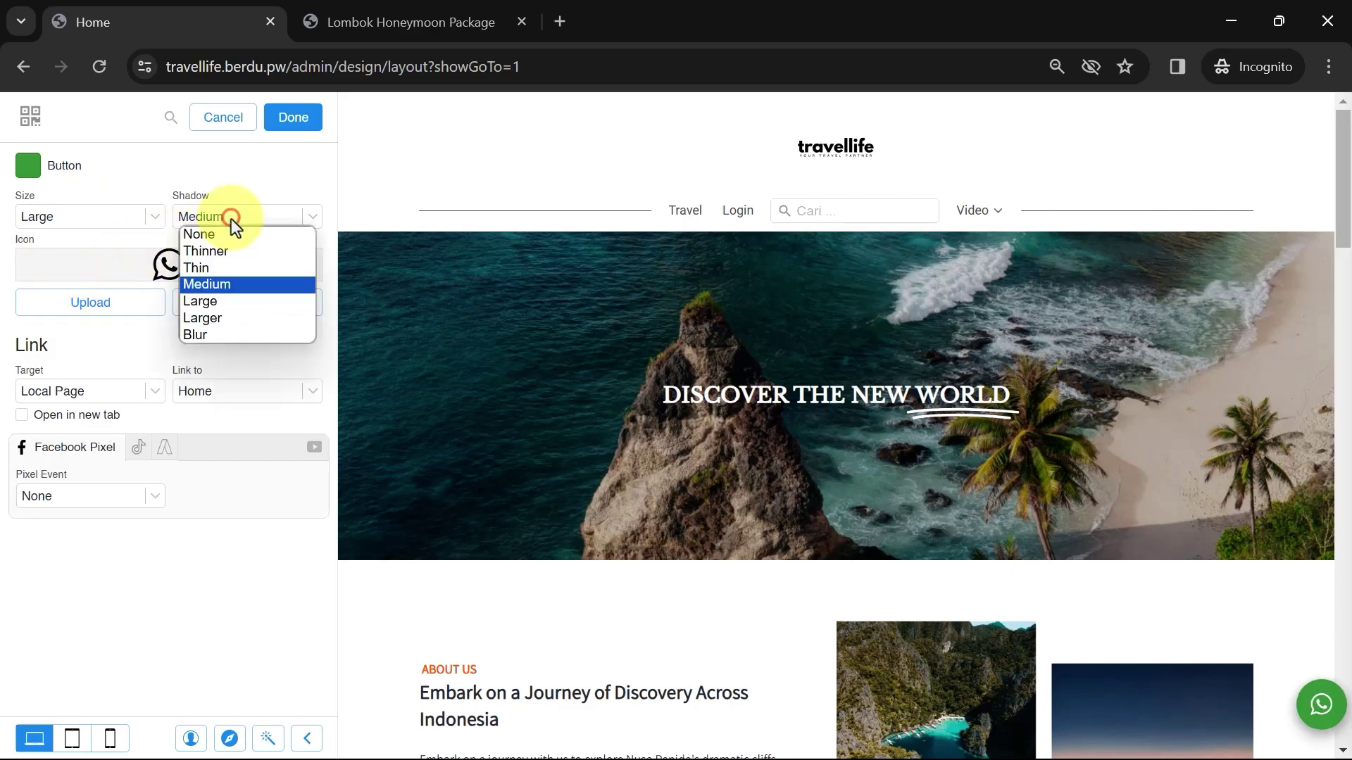
pyautogui.click(215, 302)
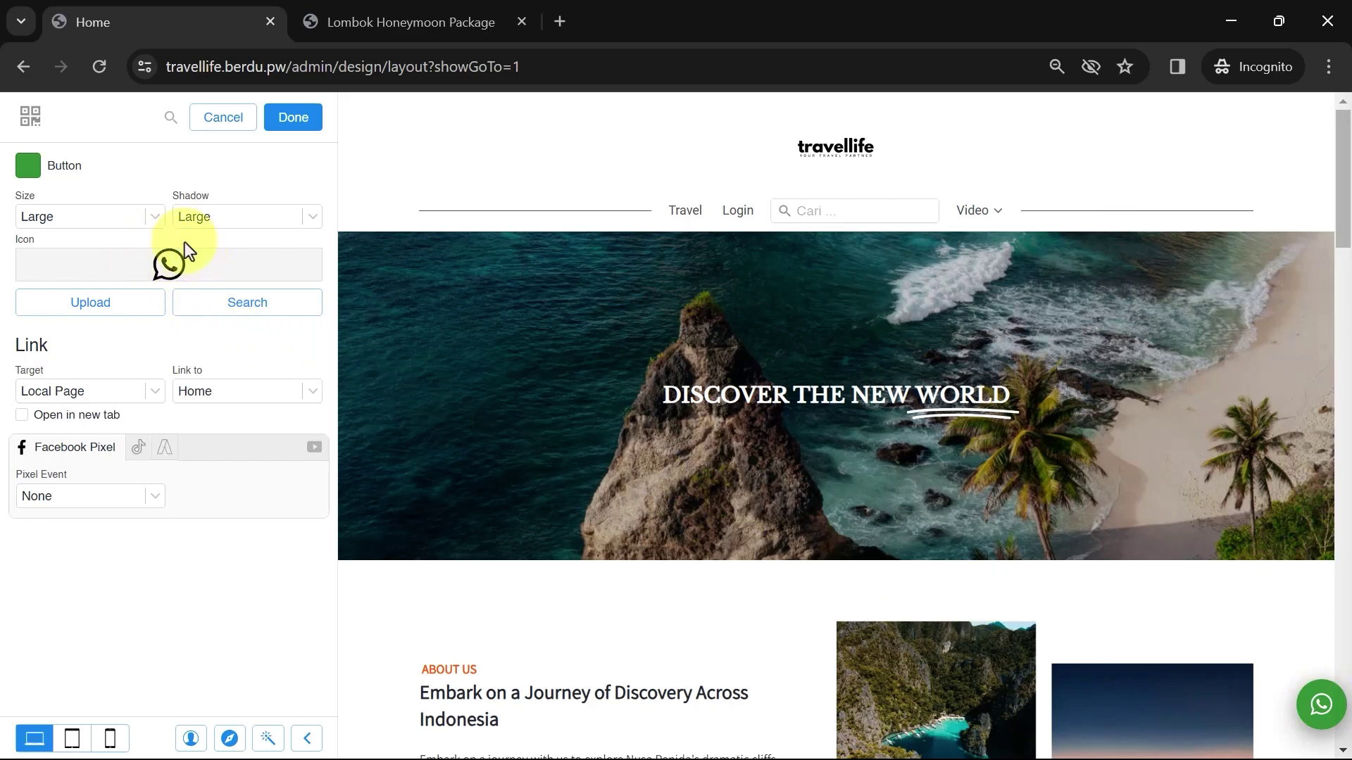
# Browse the icon search for the button and leave the icon unchanged
pyautogui.click(261, 309)
pyautogui.scroll(-7, 225, 310)
pyautogui.scroll(7, 207, 350)
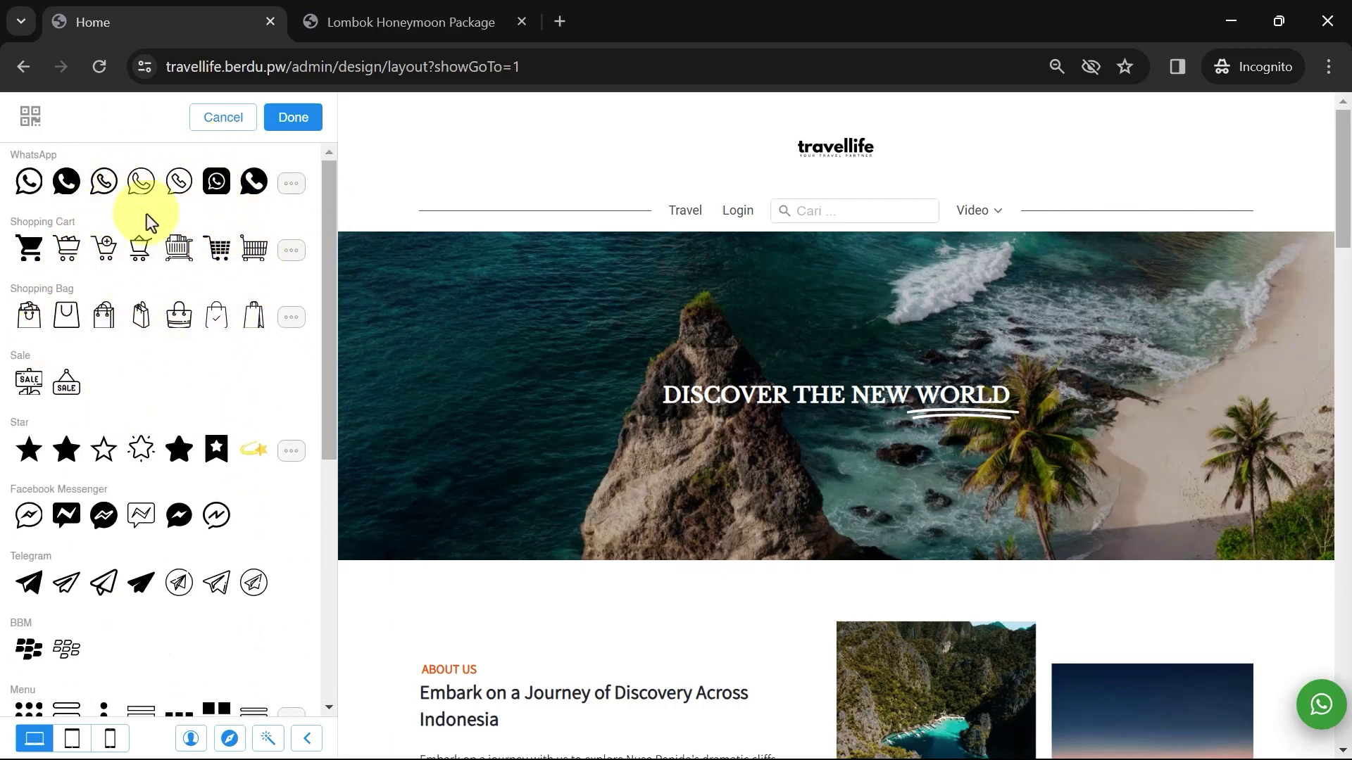
pyautogui.click(222, 117)
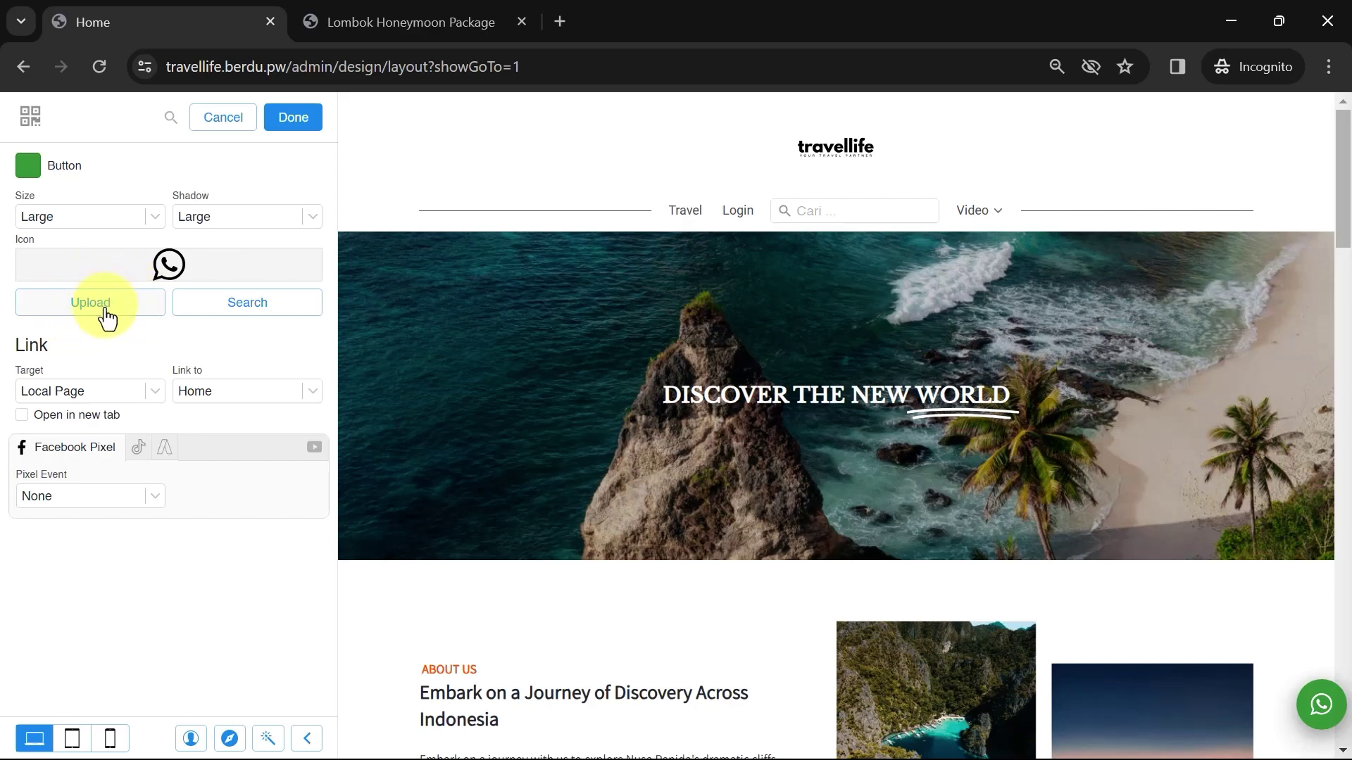
# Link the floating button to WhatsApp with the site's phone number, opening in a new tab
pyautogui.click(93, 392)
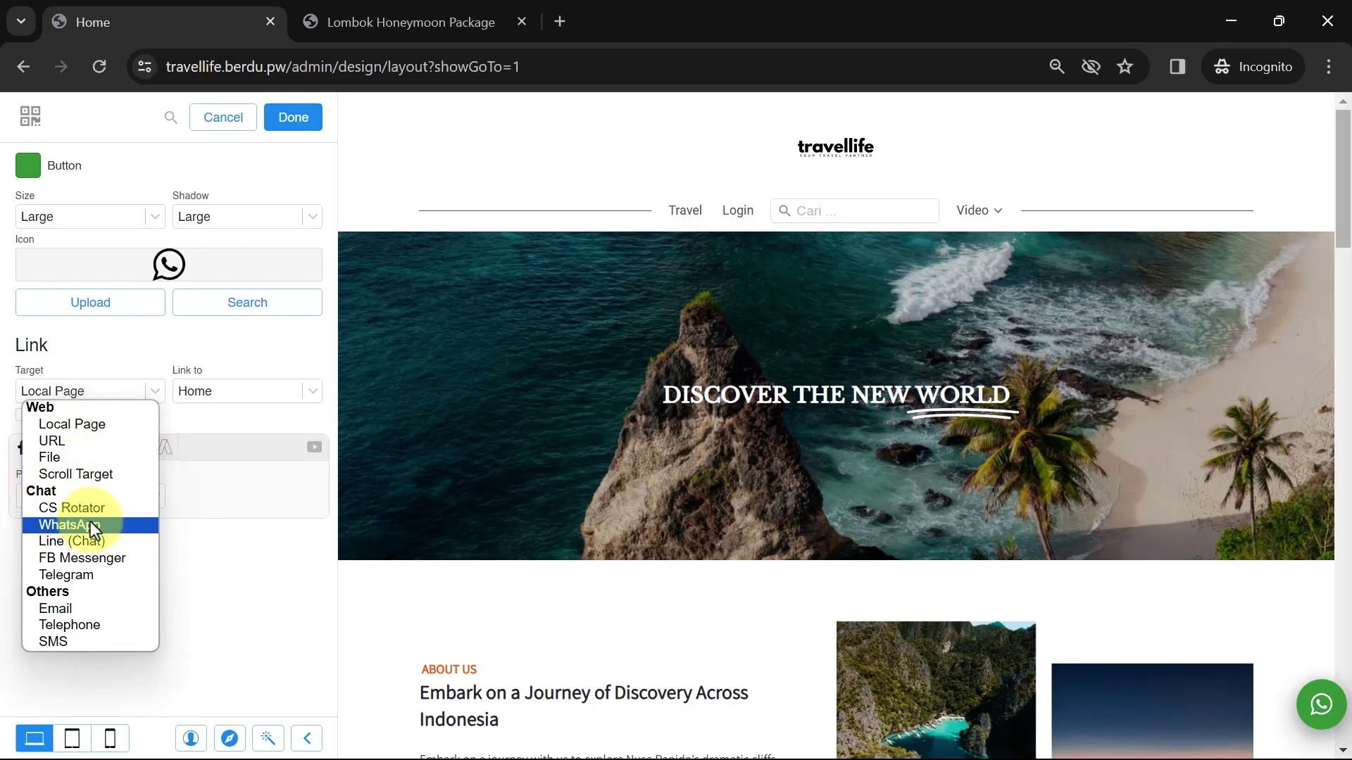
pyautogui.click(69, 525)
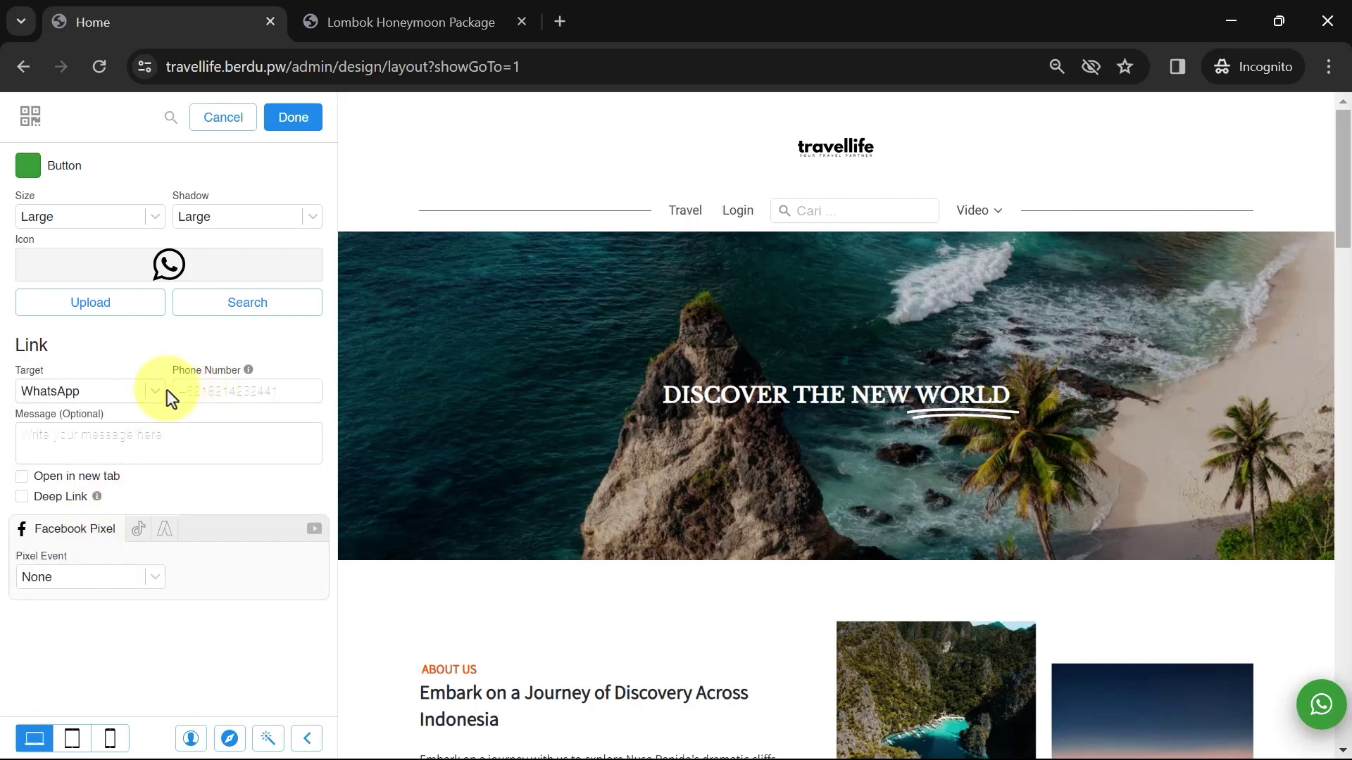
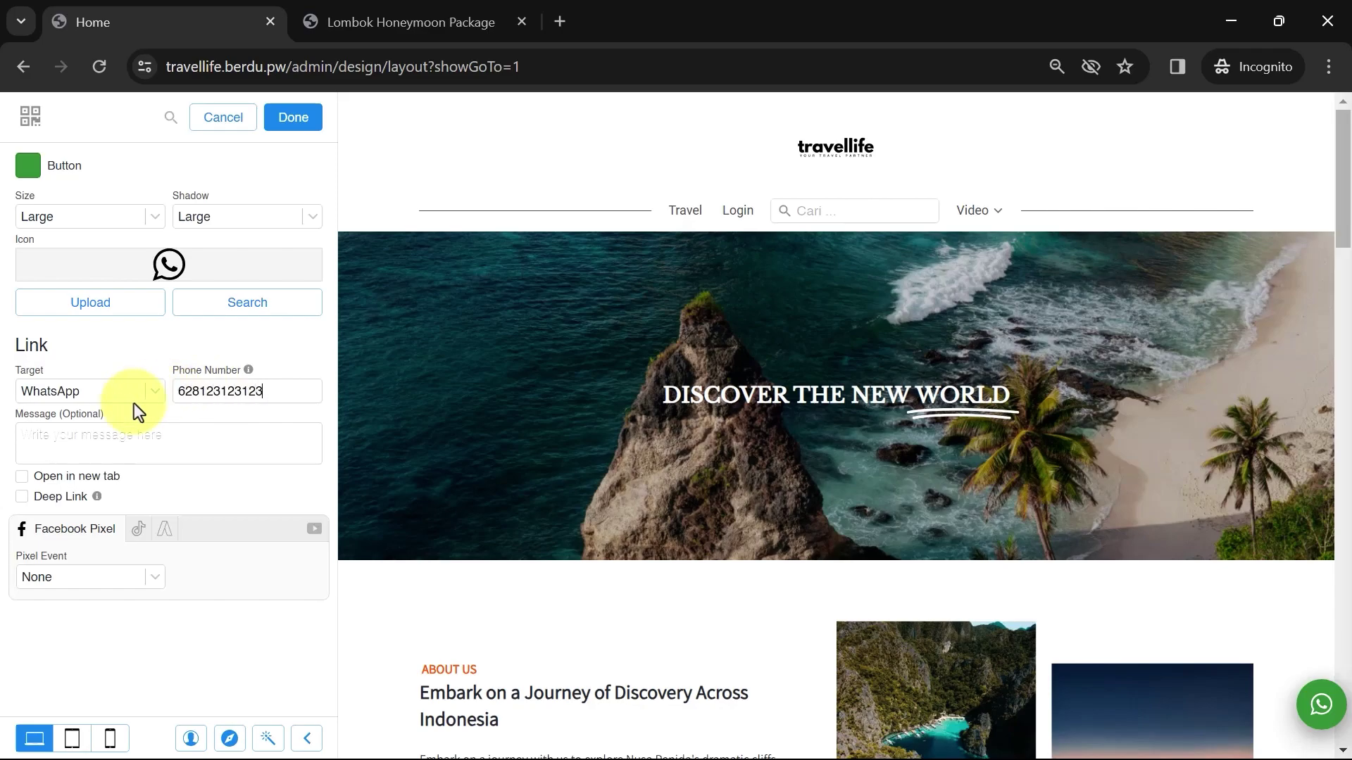
pyautogui.click(103, 432)
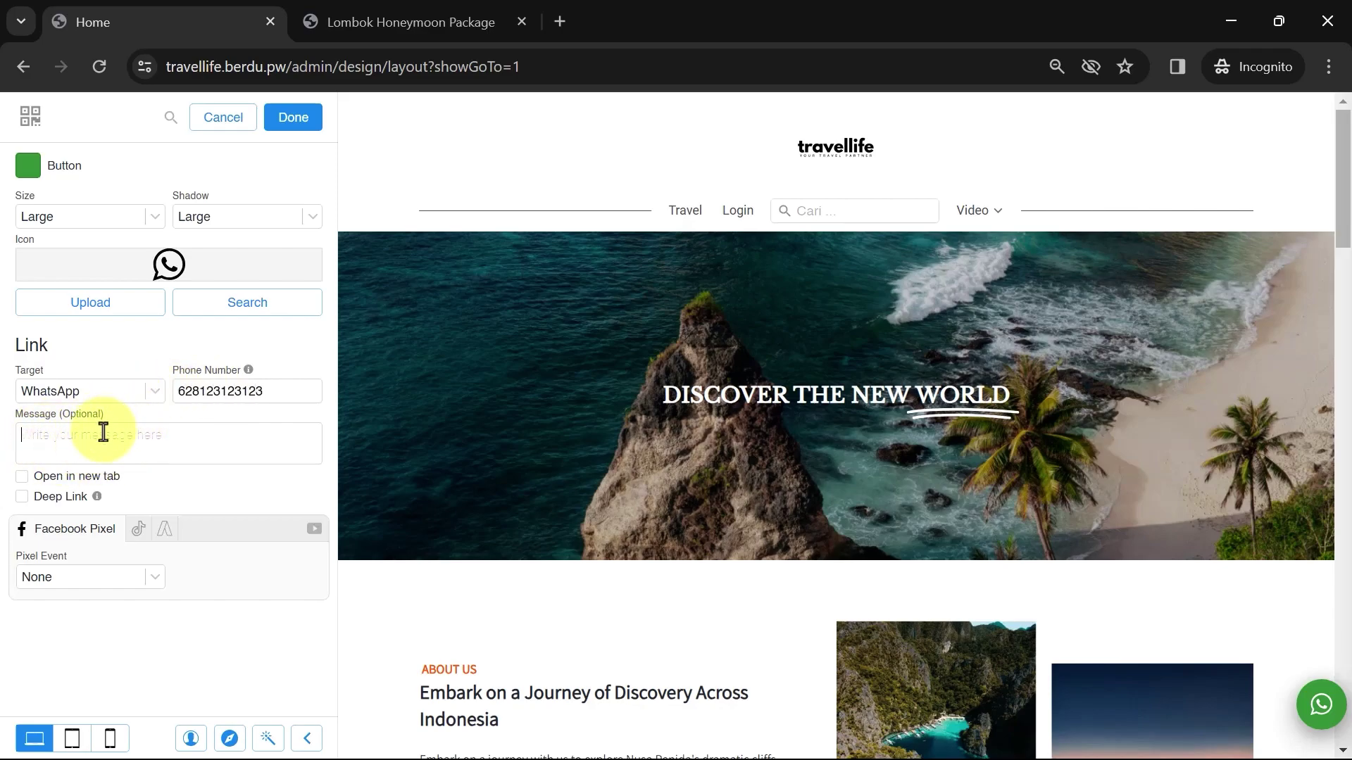
pyautogui.click(25, 480)
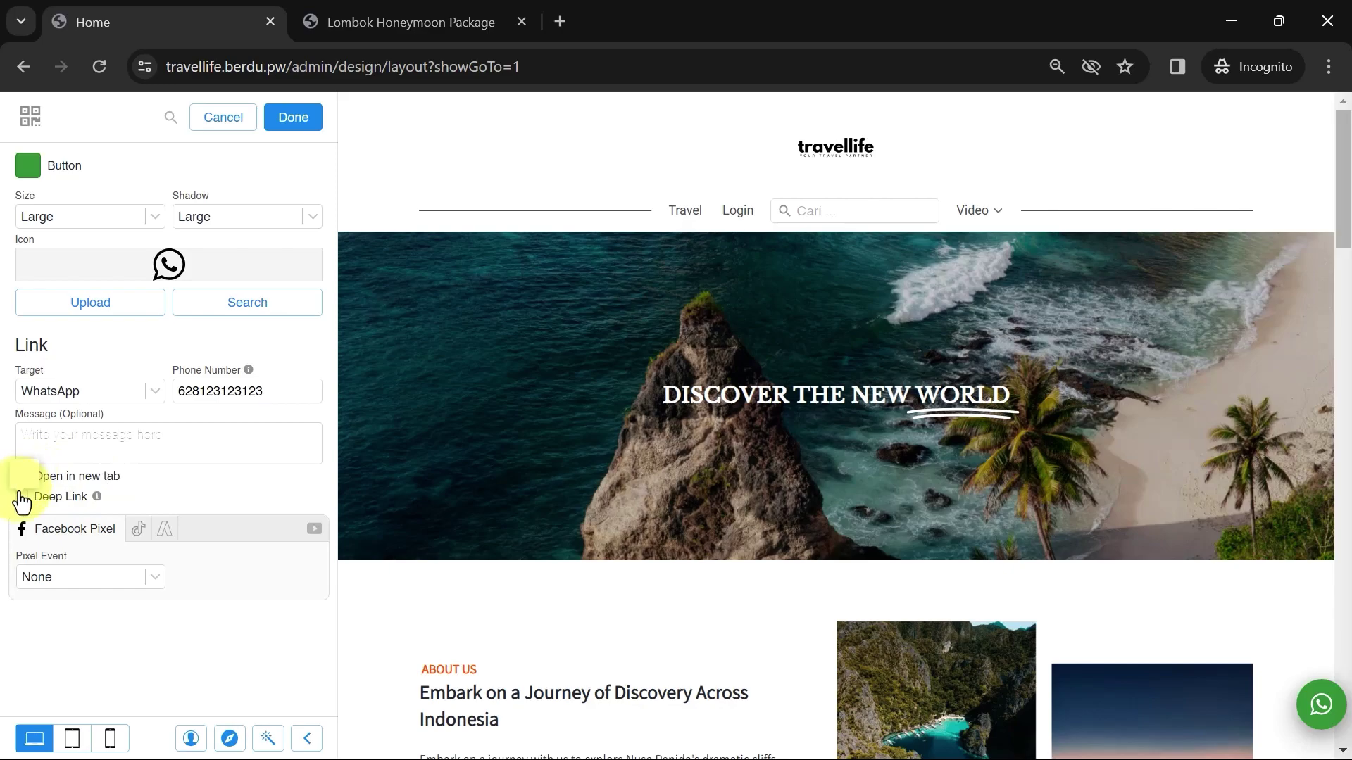
pyautogui.moveTo(21, 507)
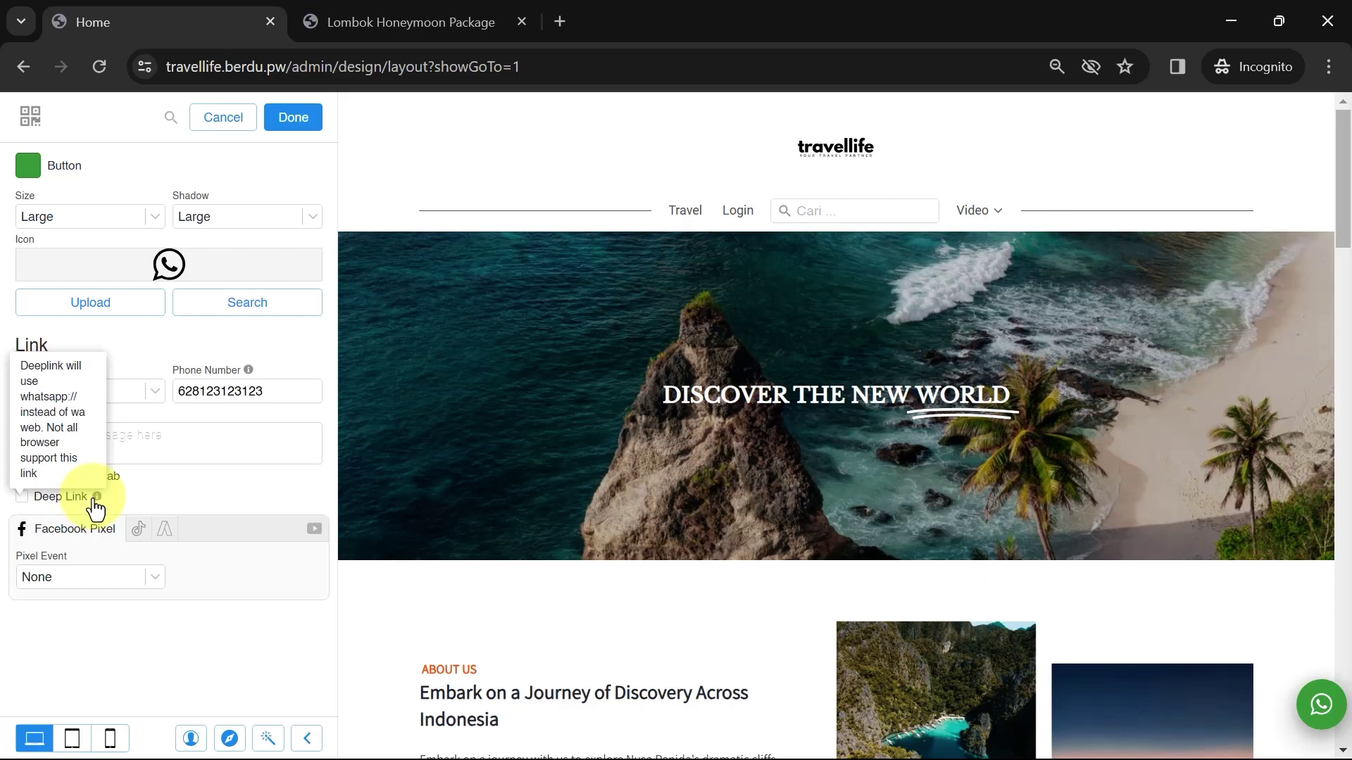
pyautogui.click(293, 120)
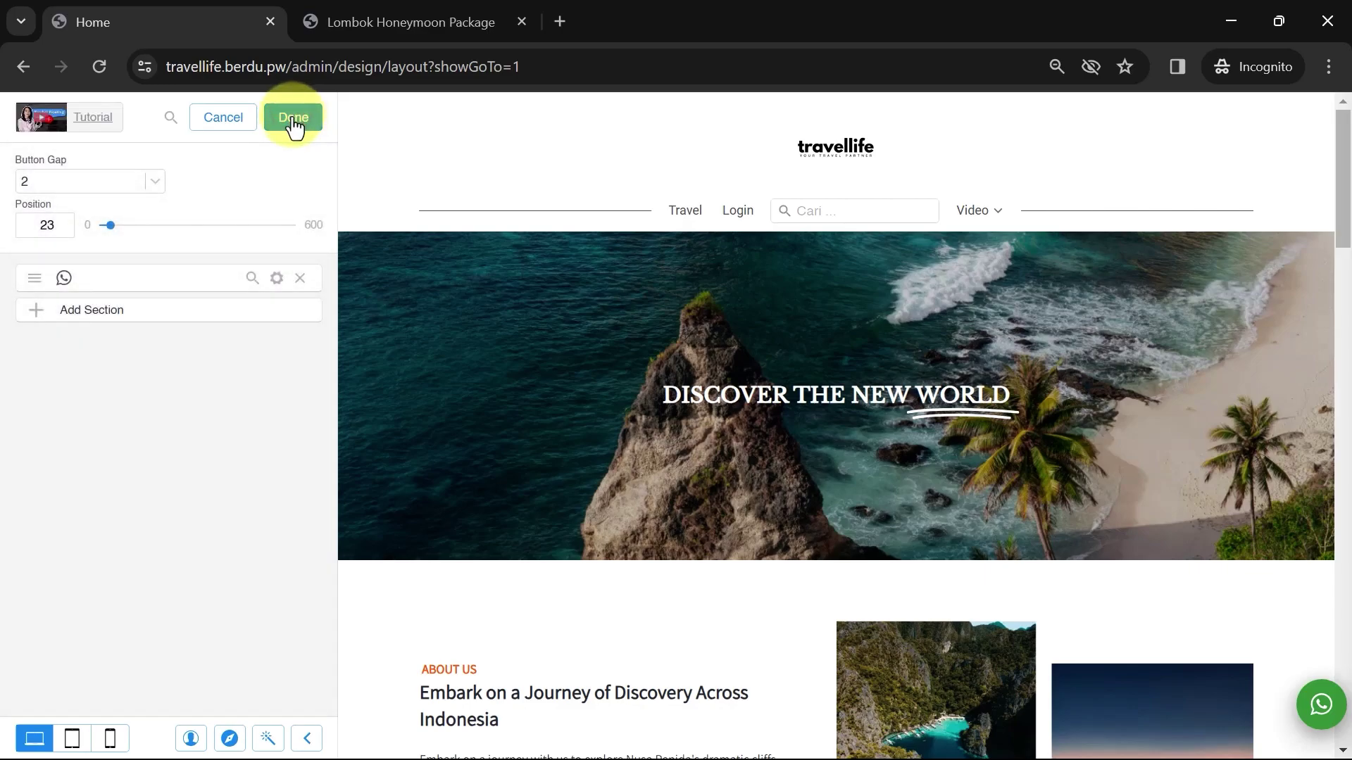
# Save the layout, open the live site from the saved toast, and preview the Video dropdown
pyautogui.click(294, 118)
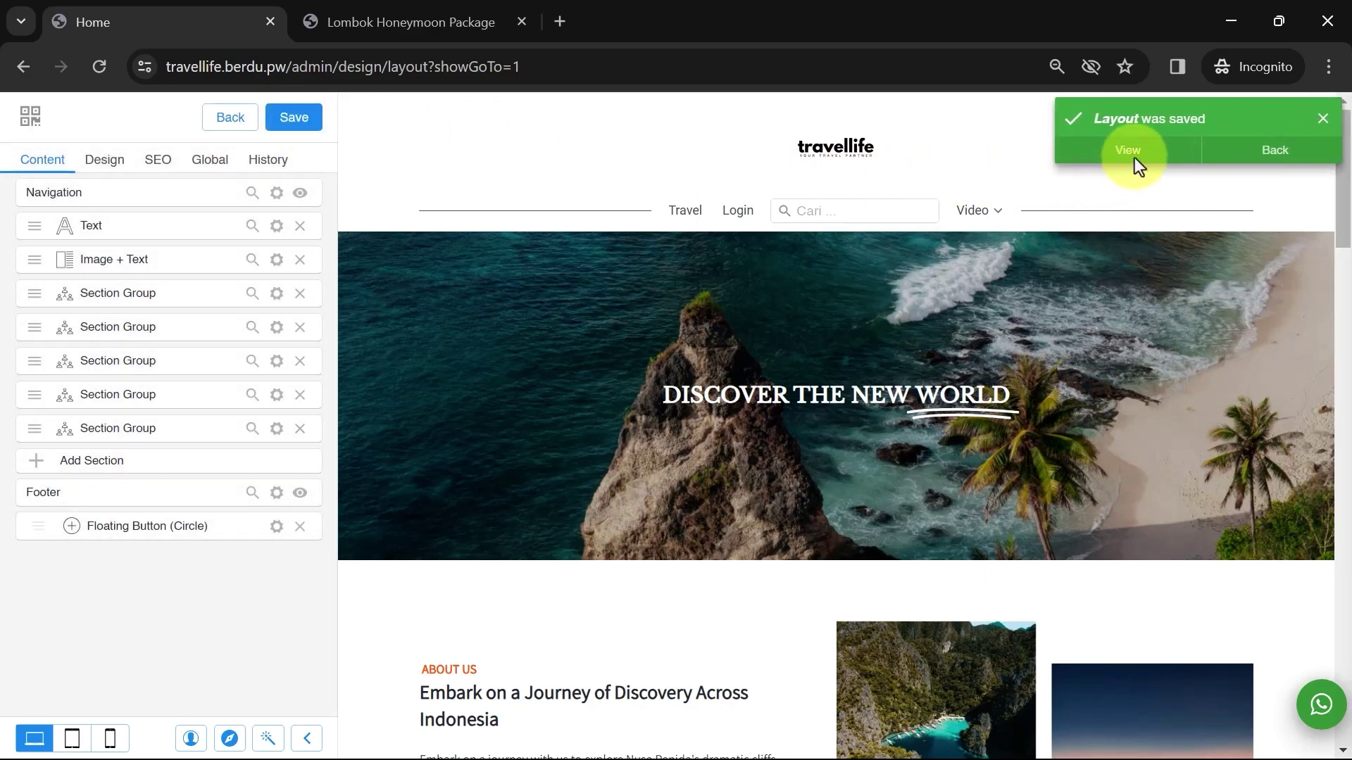
pyautogui.click(1128, 150)
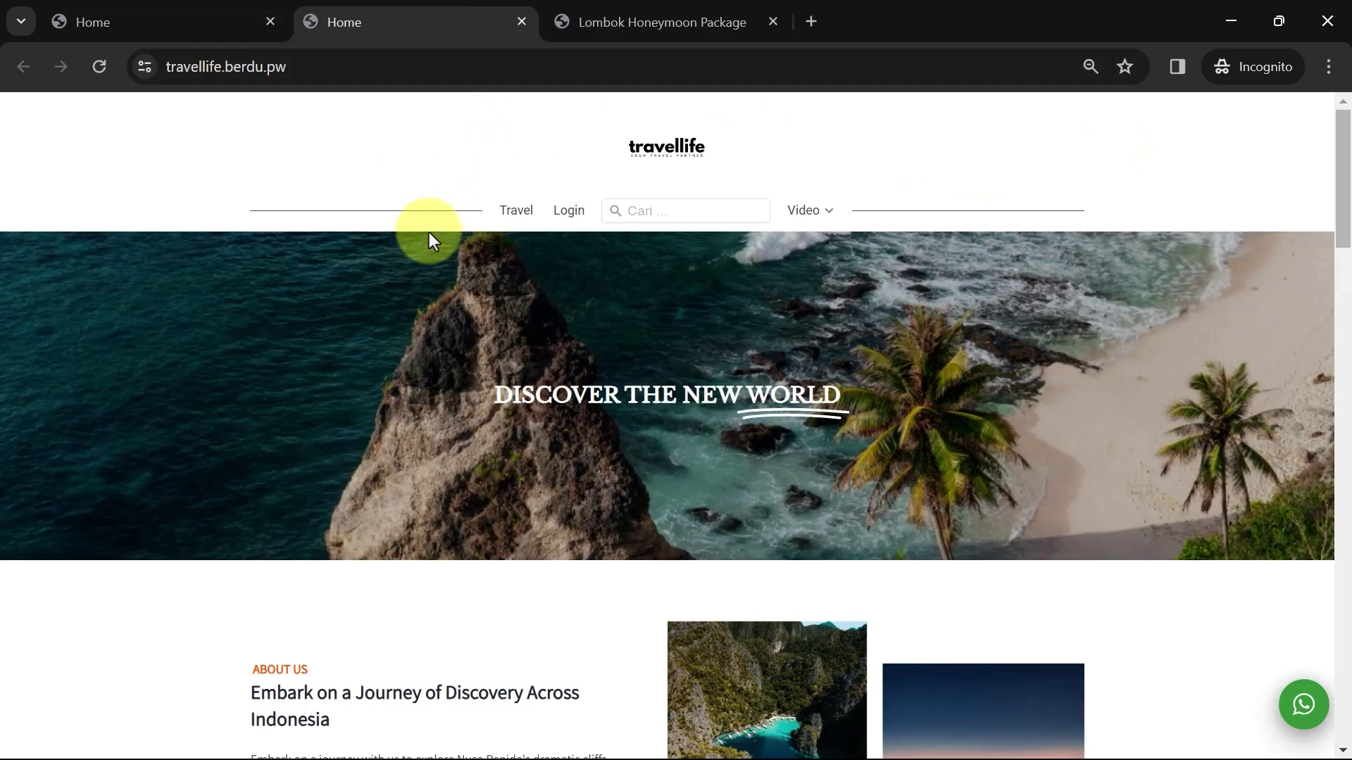
pyautogui.moveTo(800, 219)
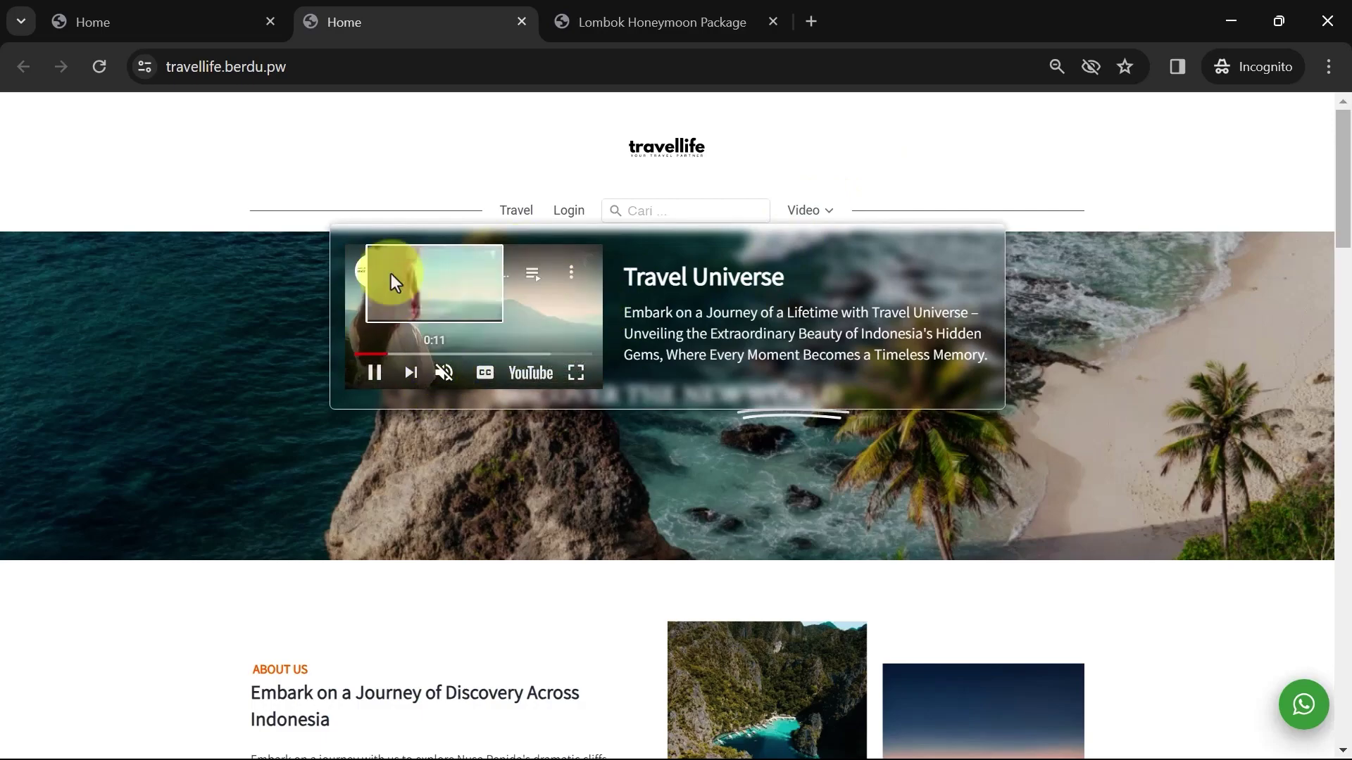
pyautogui.click(513, 212)
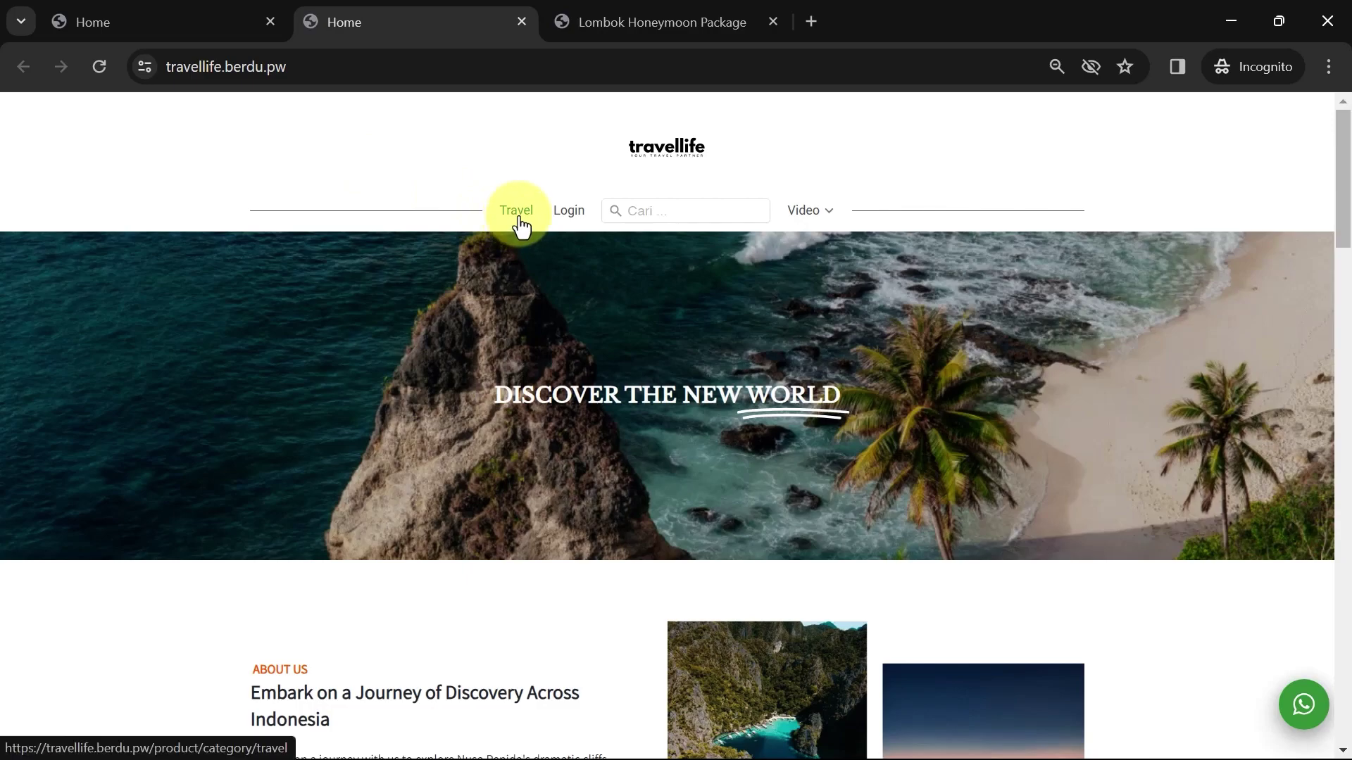
pyautogui.scroll(-3, 862, 336)
pyautogui.scroll(2, 863, 333)
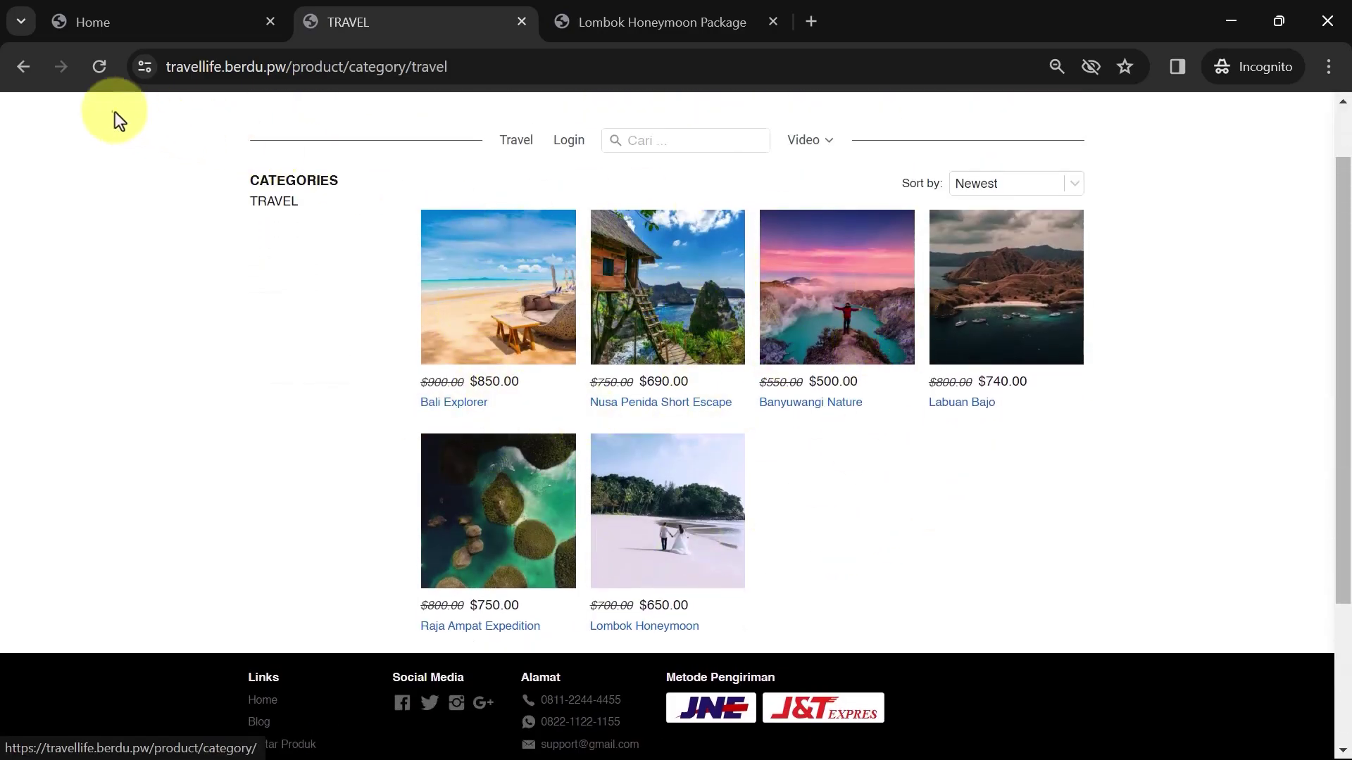
pyautogui.click(10, 71)
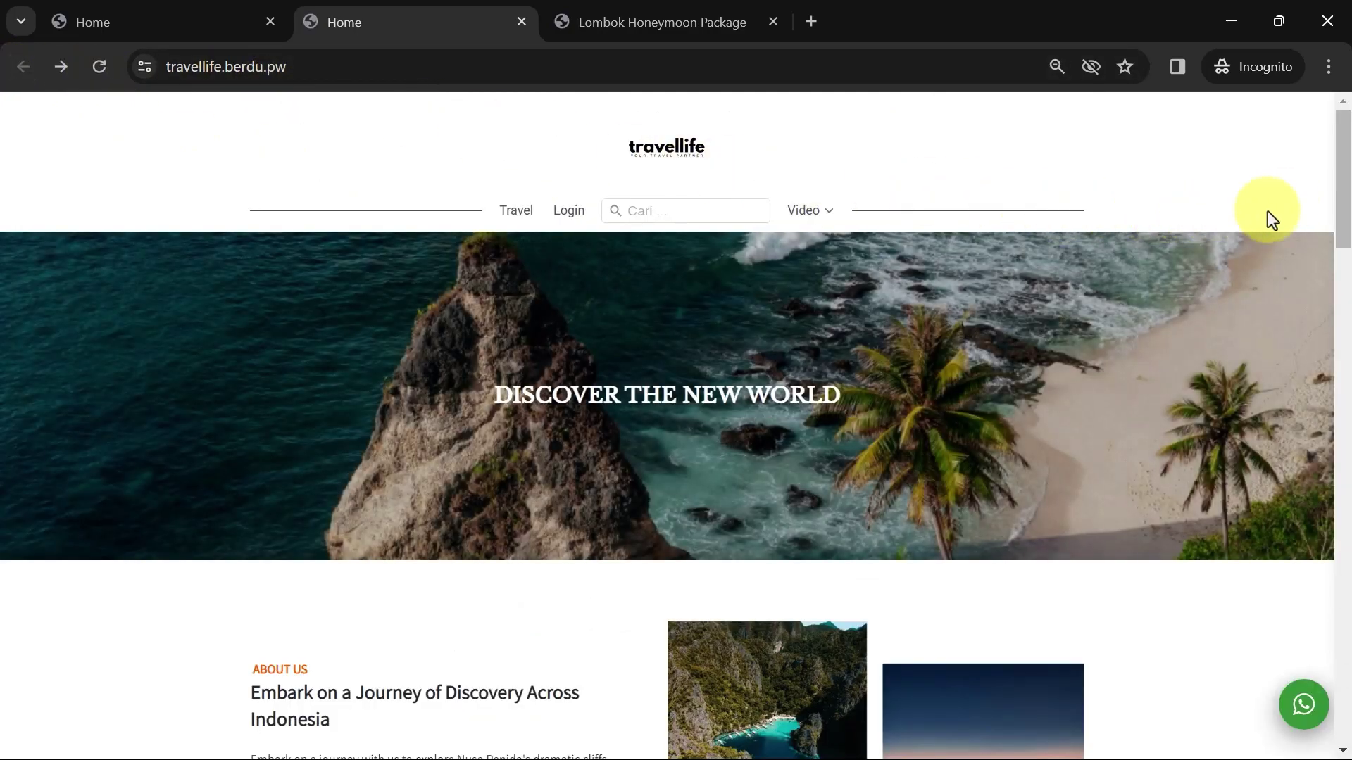
pyautogui.moveTo(1343, 155); pyautogui.dragTo(1346, 341)
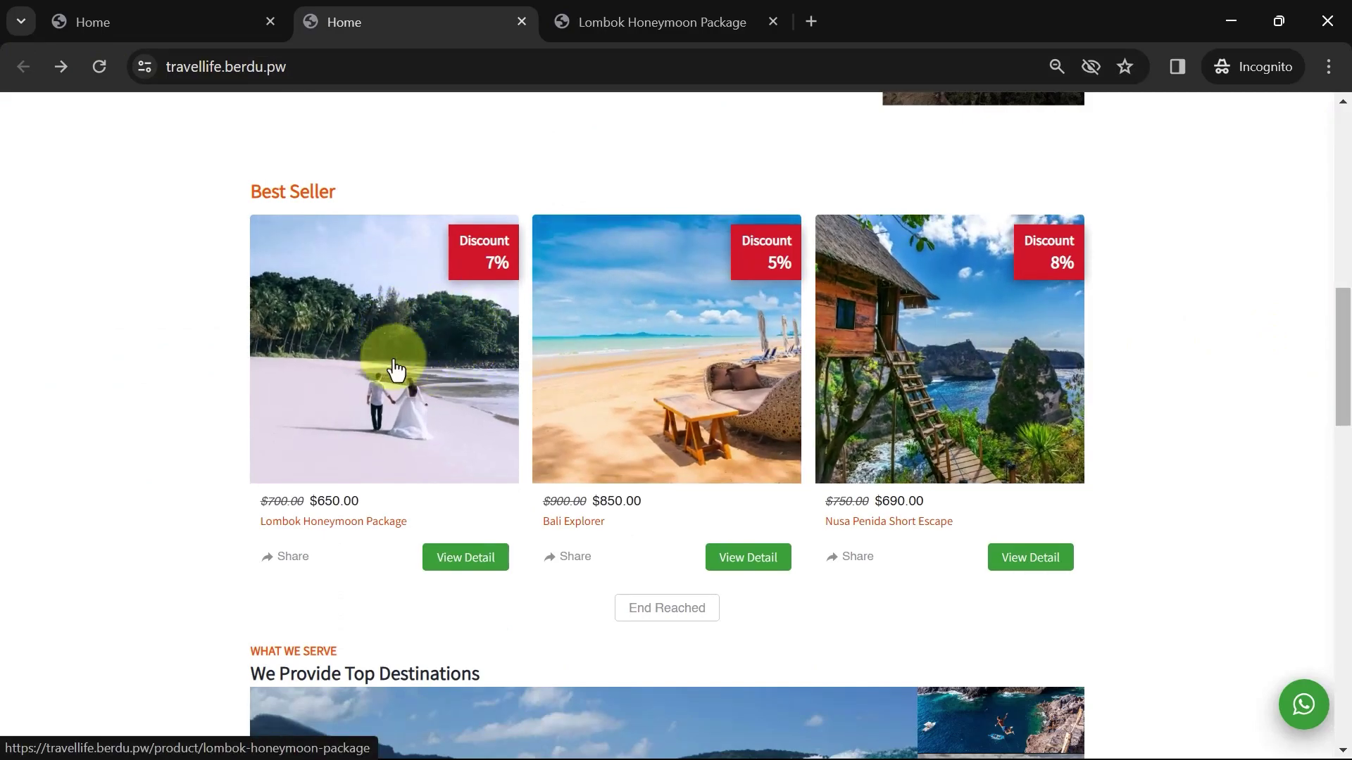
pyautogui.click(416, 365)
pyautogui.scroll(-5, 931, 384)
pyautogui.scroll(-1, 931, 384)
pyautogui.scroll(5, 931, 385)
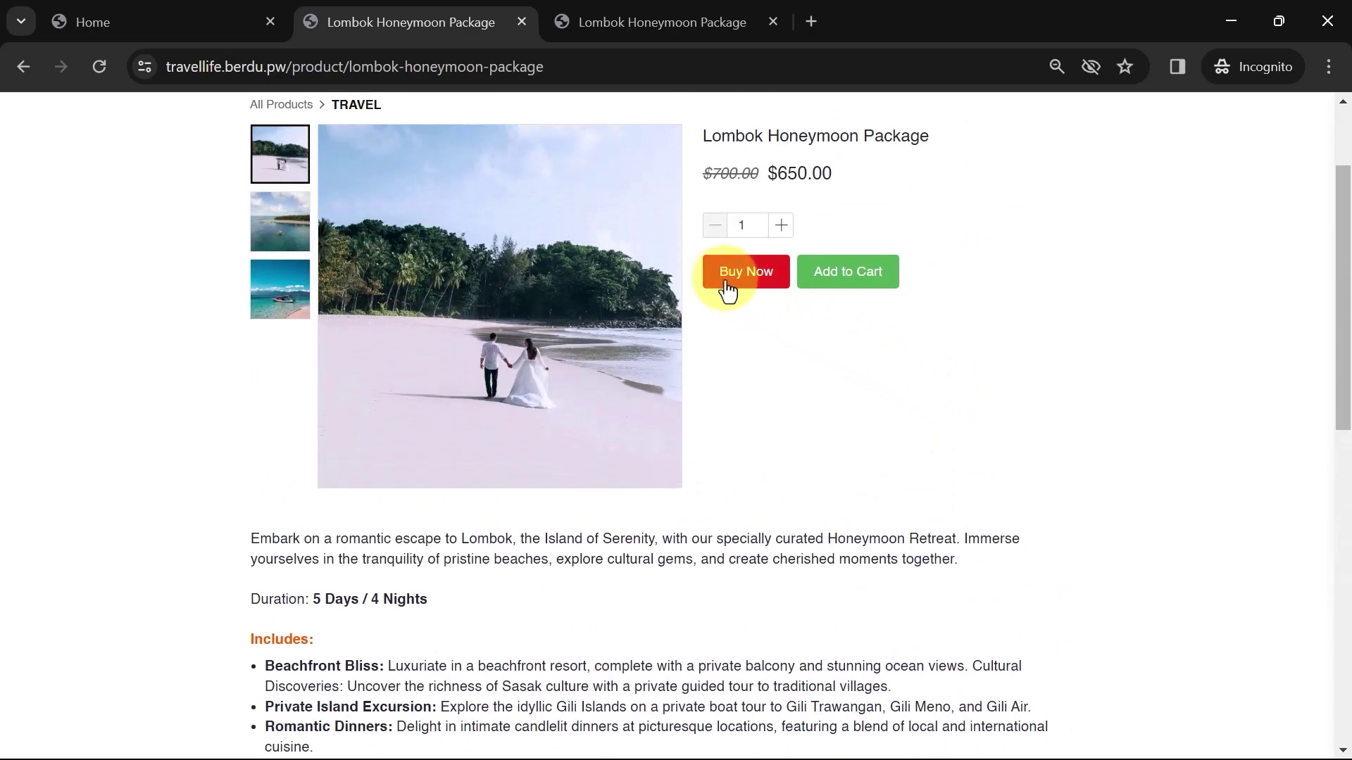
pyautogui.click(723, 276)
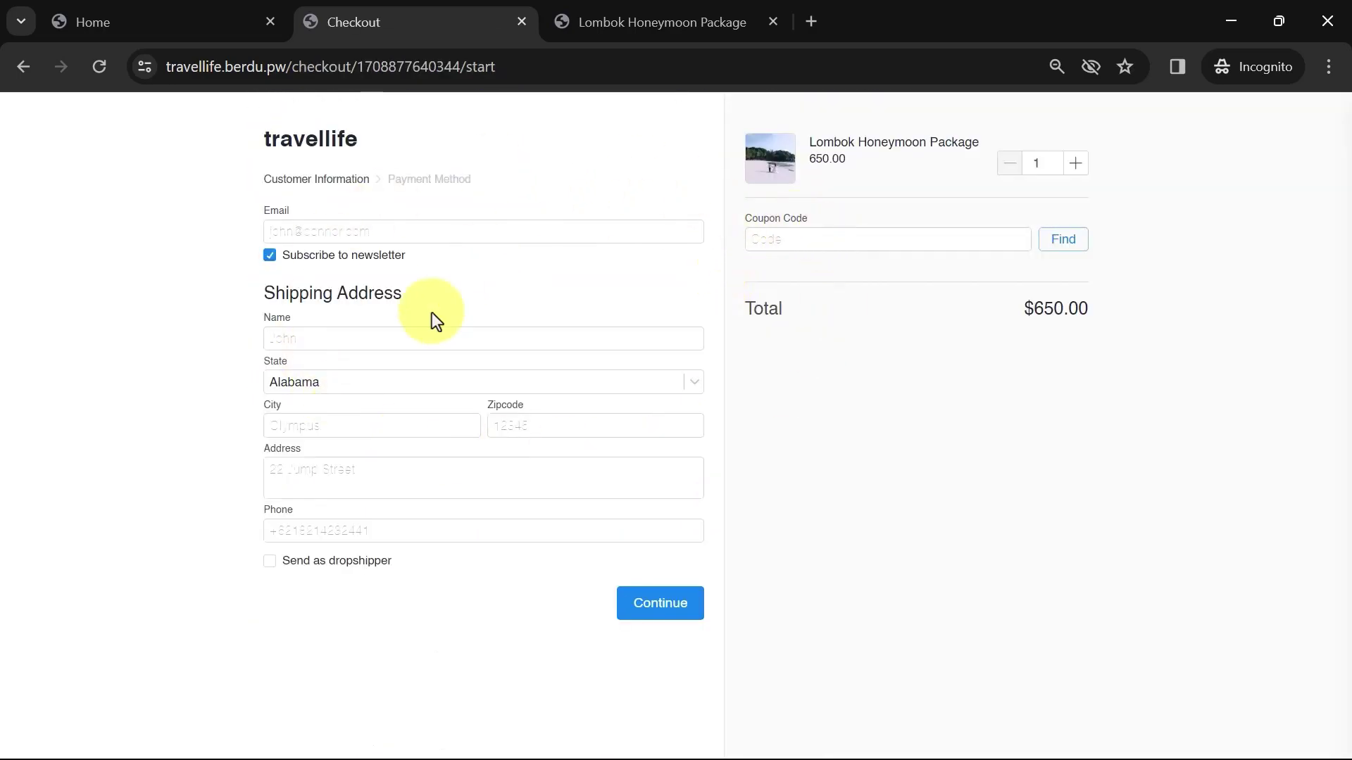
pyautogui.click(23, 66)
pyautogui.click(23, 67)
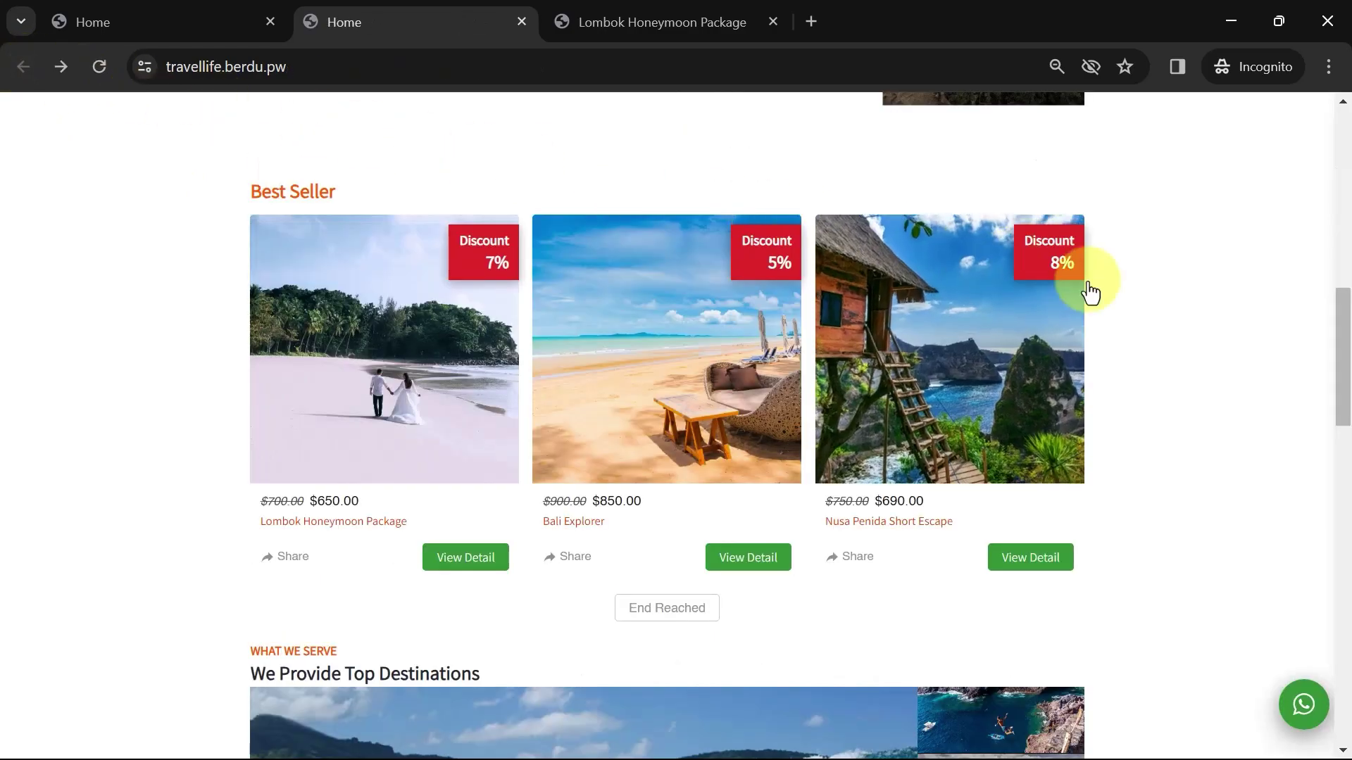
pyautogui.moveTo(1345, 302); pyautogui.dragTo(1347, 492)
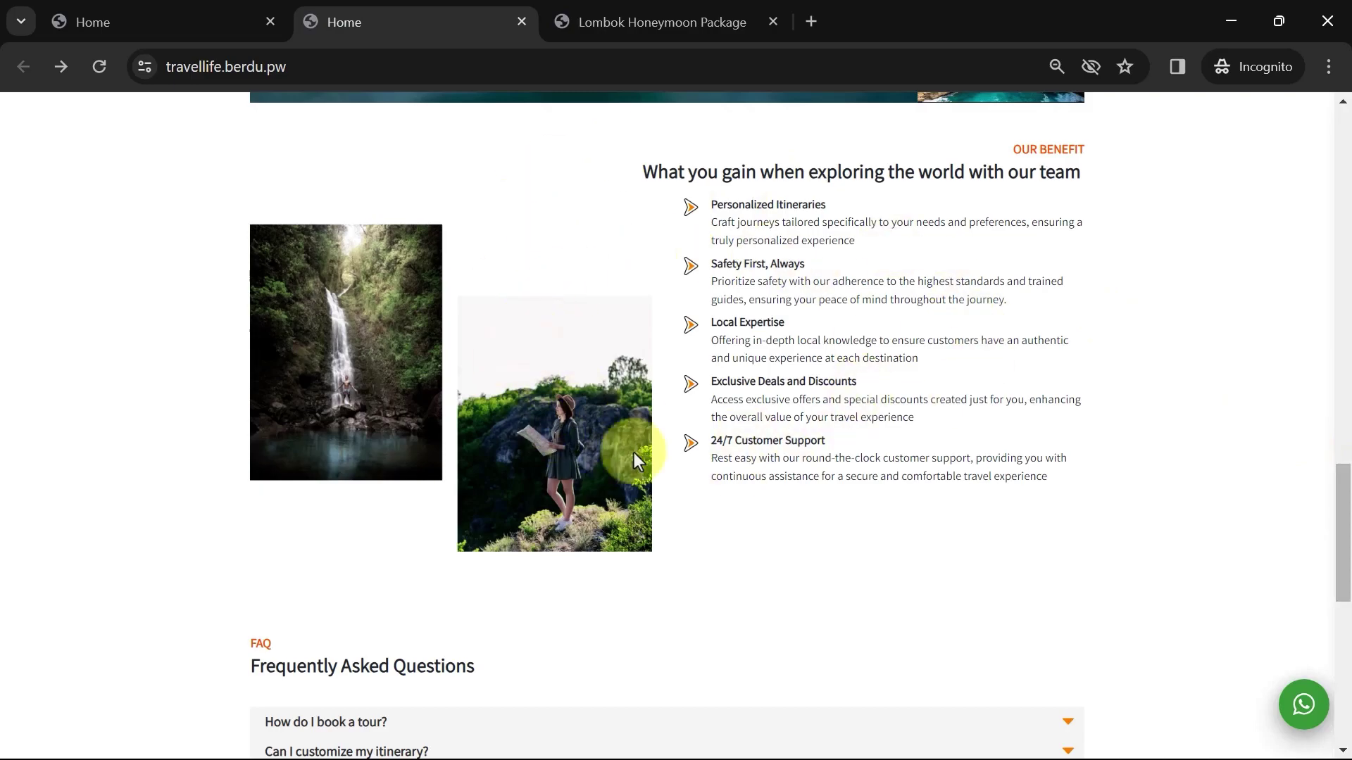
# Expand all four FAQ answers: booking, itinerary customization, group discounts, and customer support
pyautogui.scroll(-8, 625, 311)
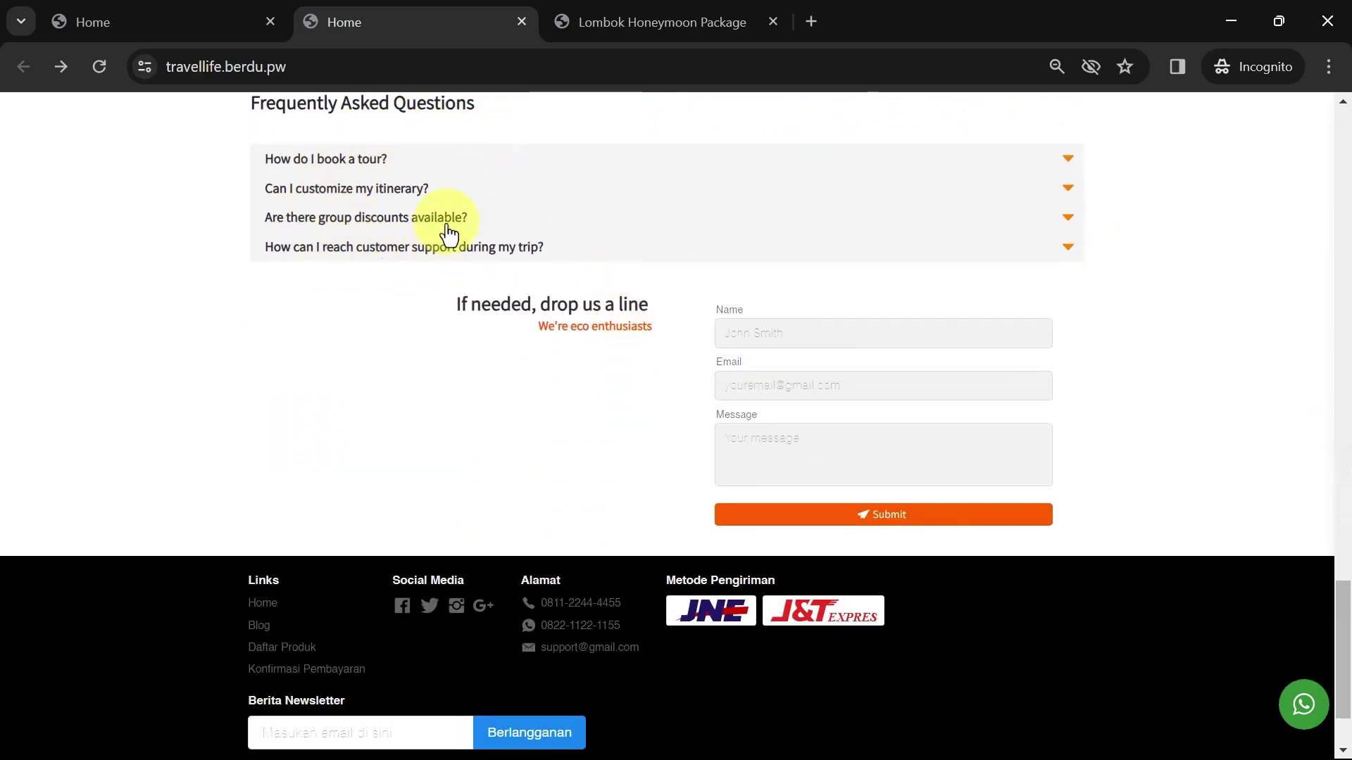
pyautogui.click(495, 160)
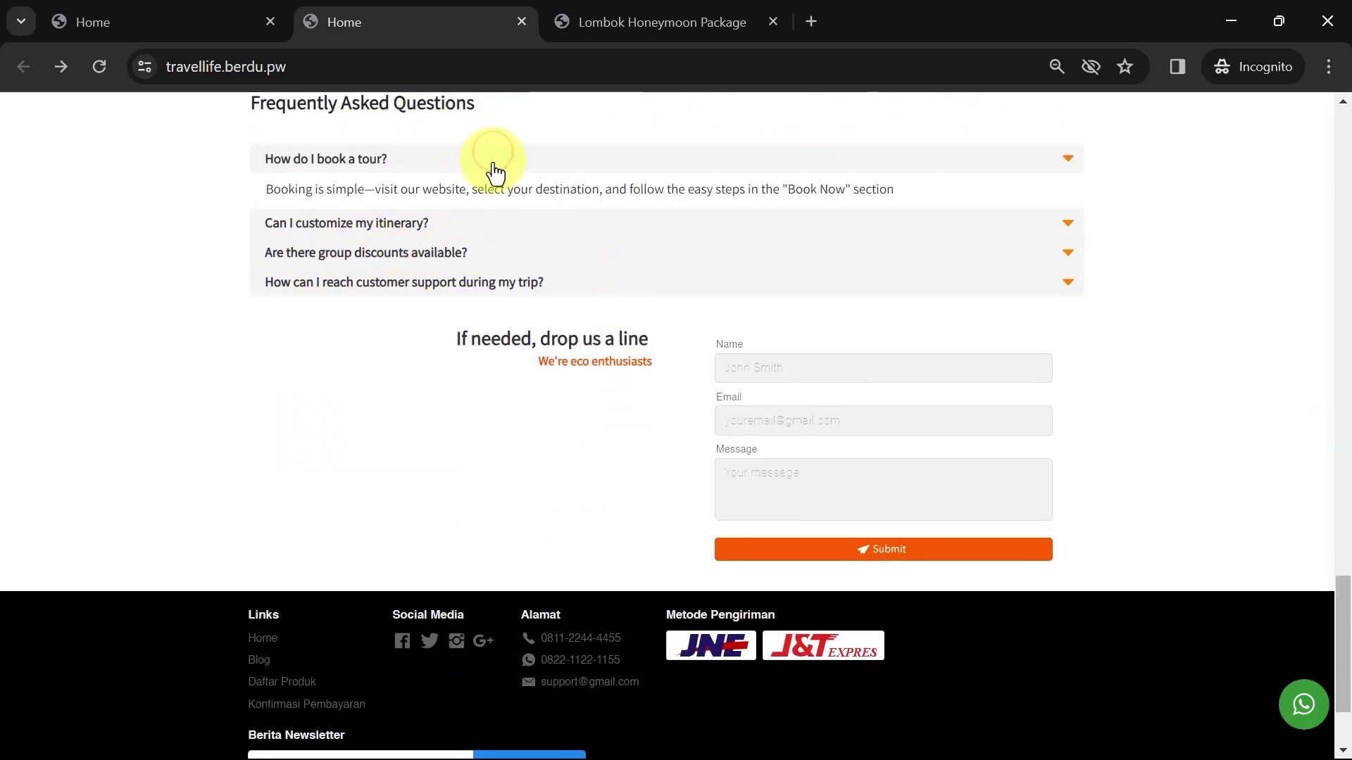
pyautogui.click(473, 224)
pyautogui.click(446, 288)
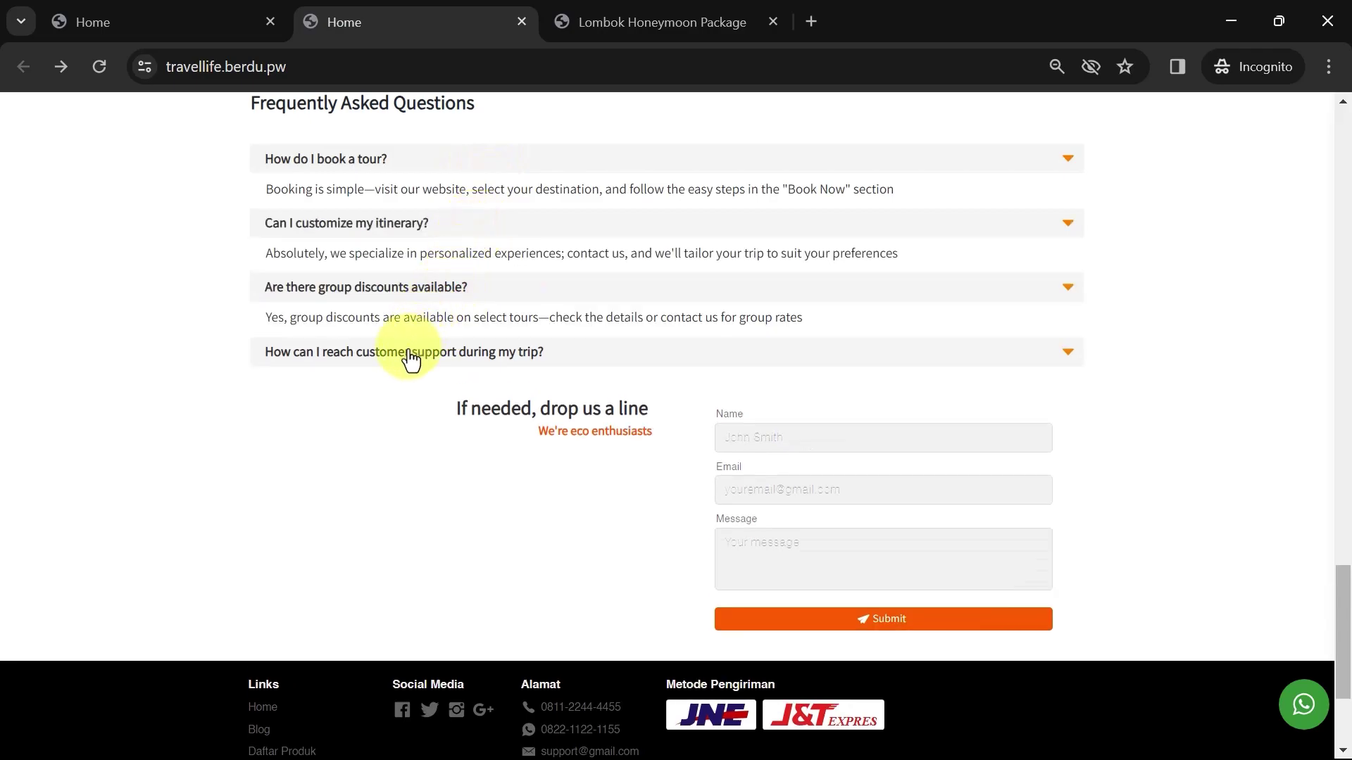
pyautogui.click(412, 355)
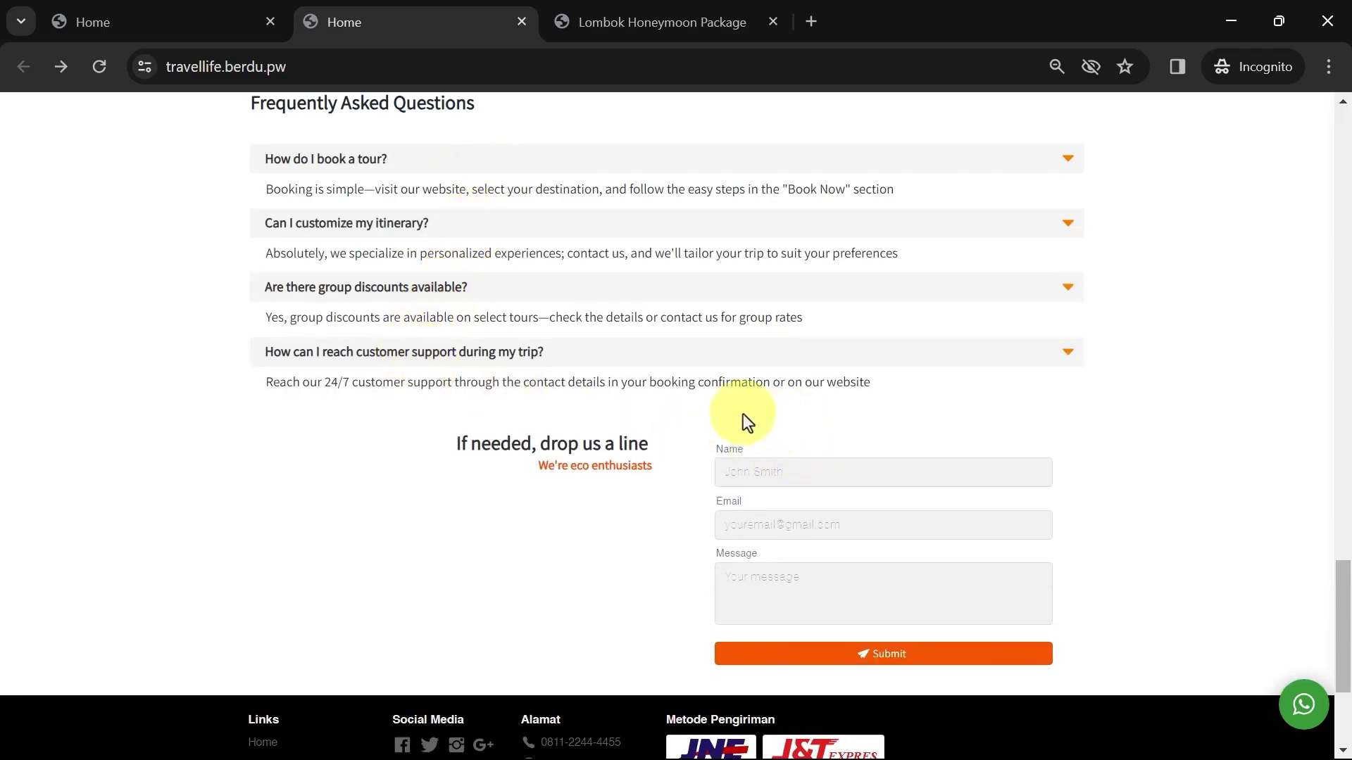
# Submit the contact form with a name, an email and 'Hi, I wanna know more about honeymoon package'
pyautogui.click(877, 476)
pyautogui.write('Smith')
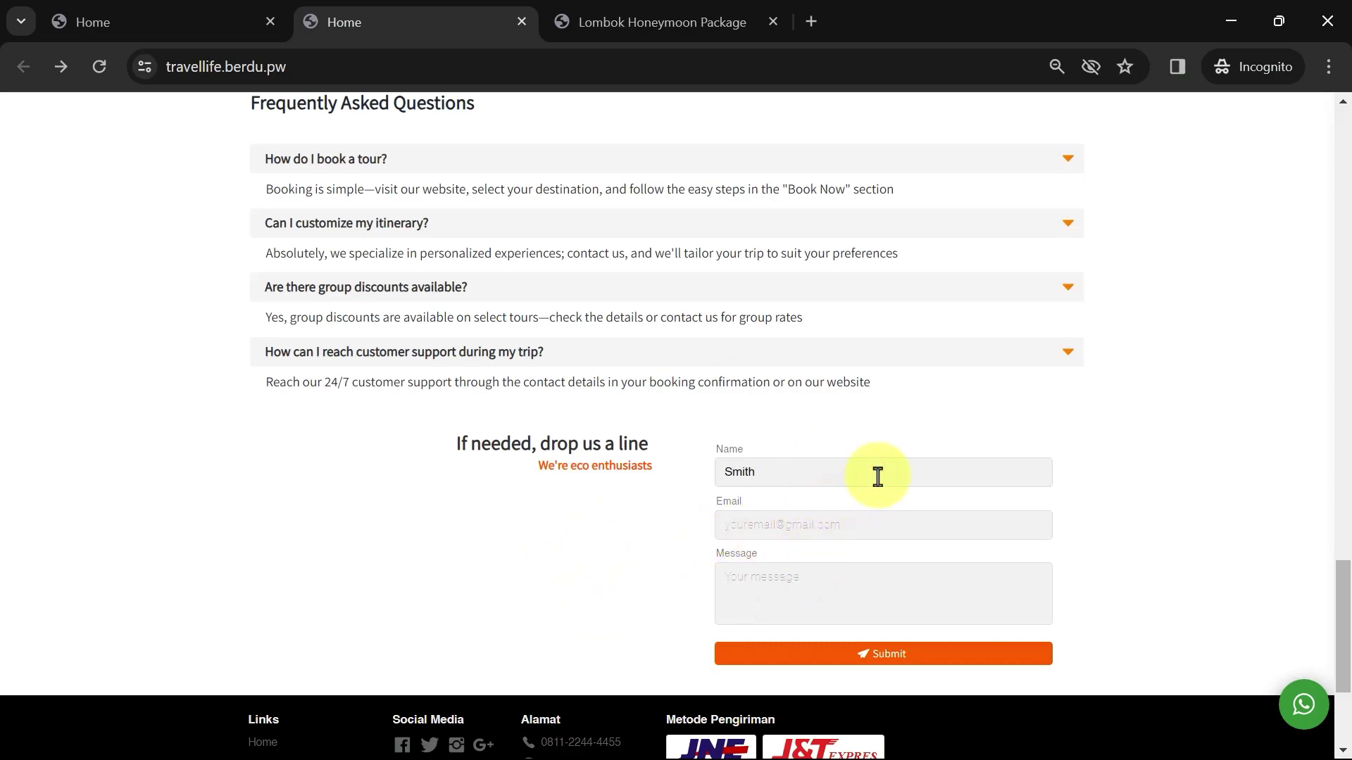
pyautogui.press('Tab')
pyautogui.press('Tab')
pyautogui.write('H')
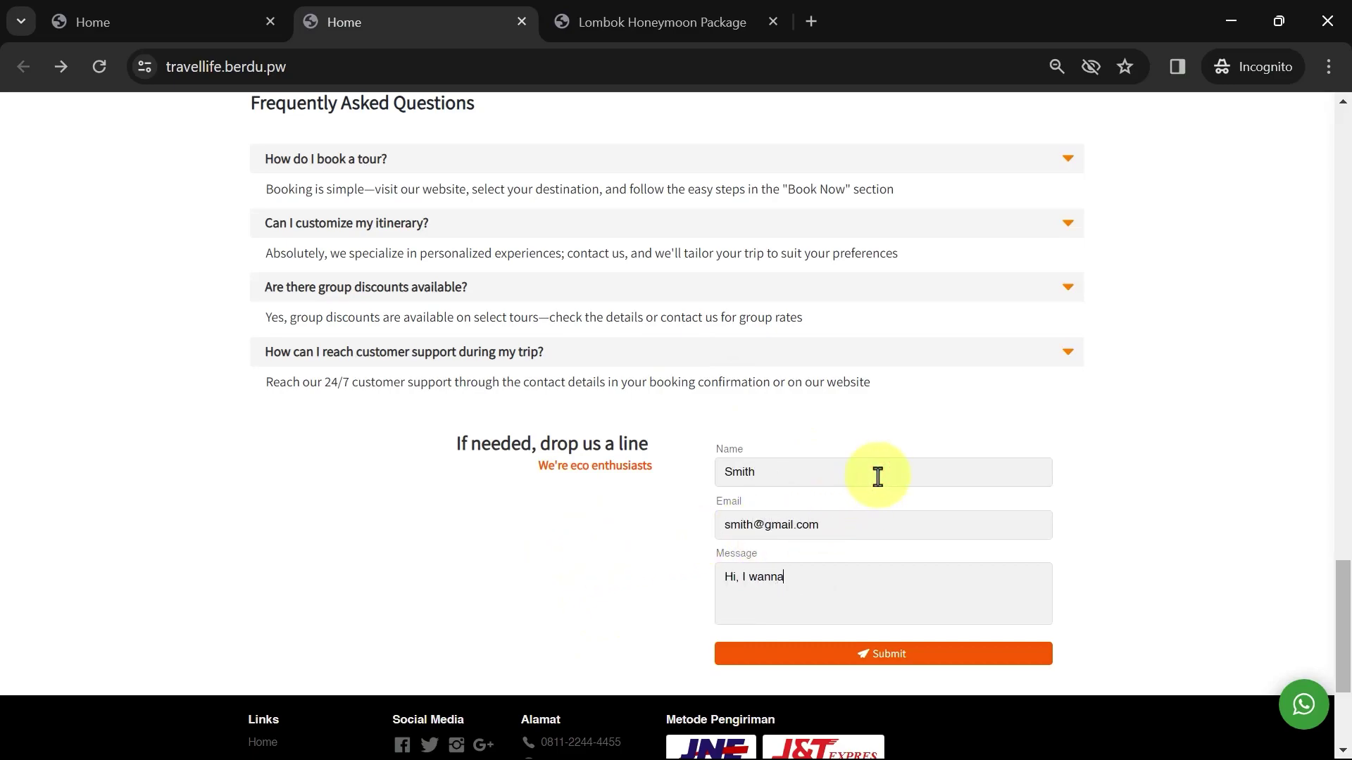
pyautogui.write('i, I wanna know more about honeymoon package')
pyautogui.click(913, 660)
pyautogui.scroll(-2, 914, 666)
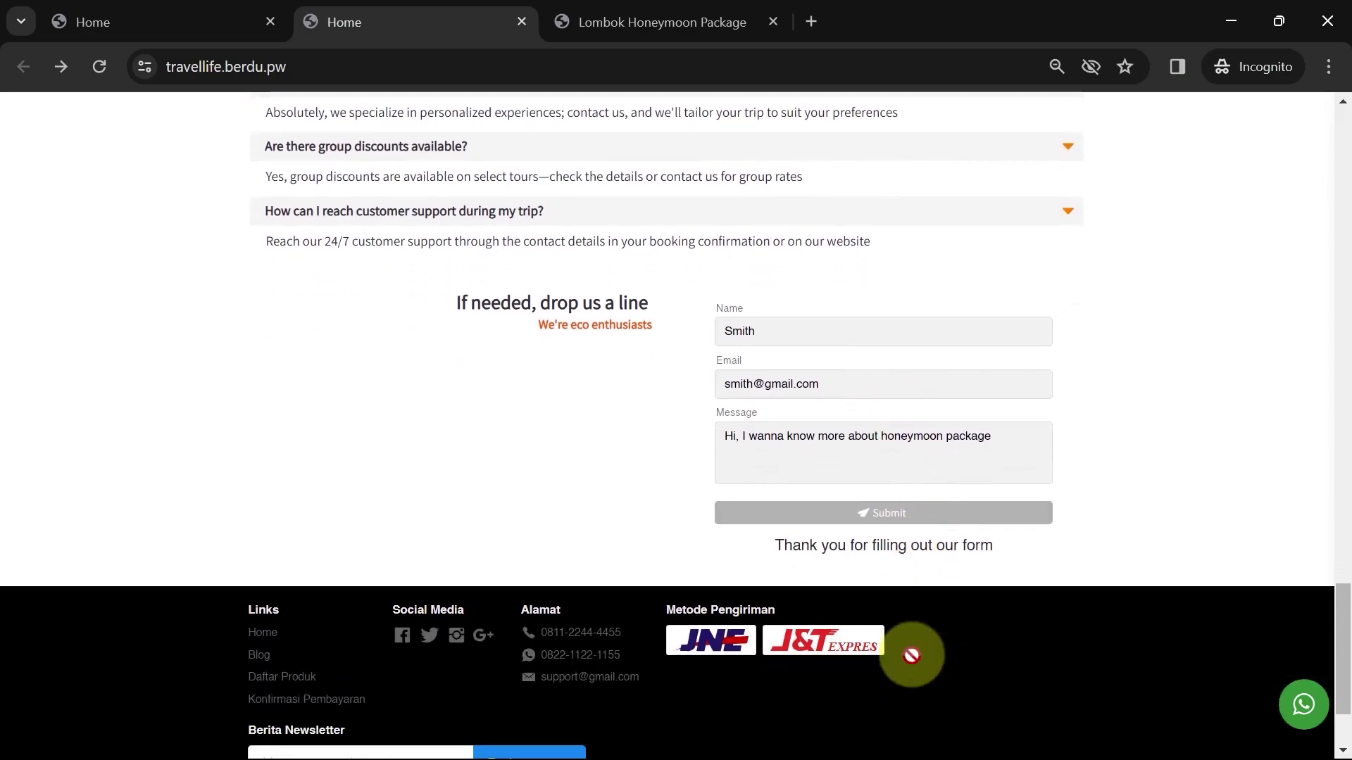
# Test the live site's green floating WhatsApp button to open the chat page
pyautogui.click(1299, 707)
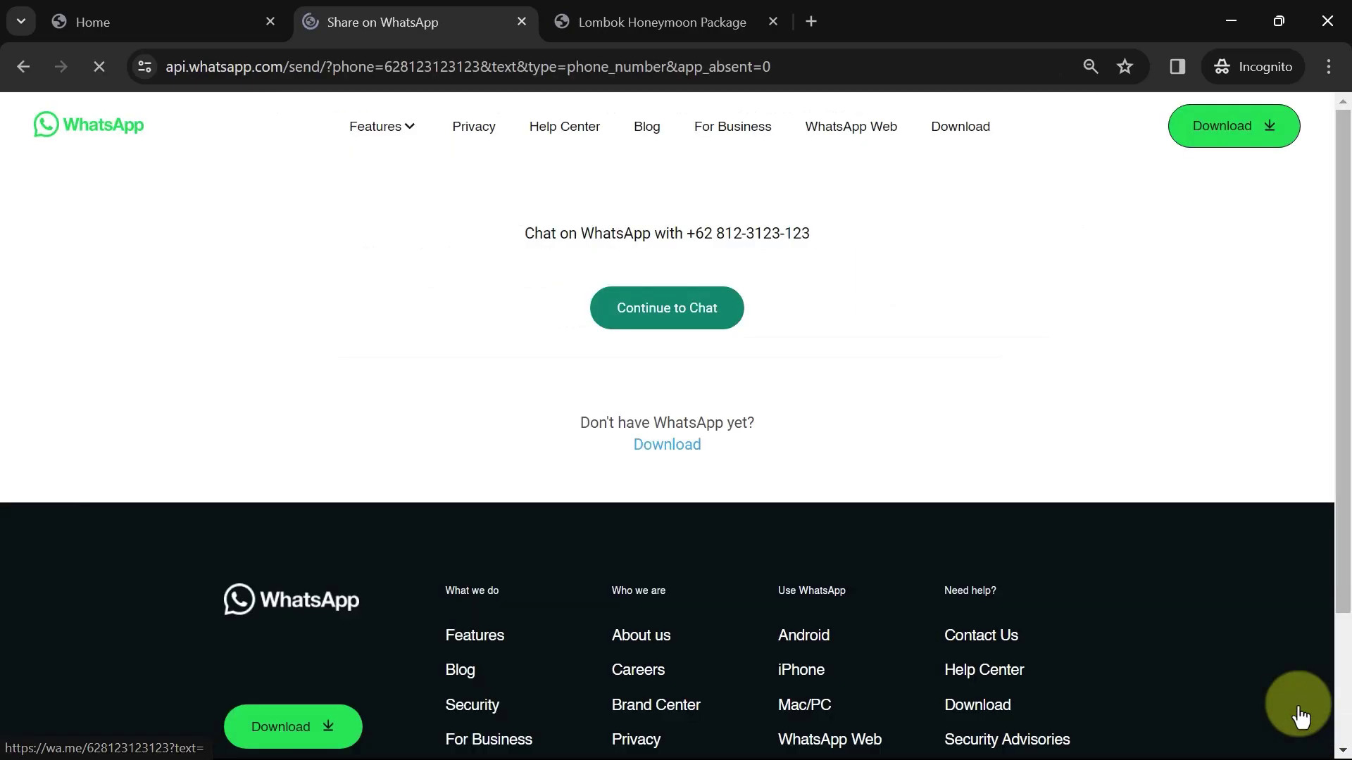